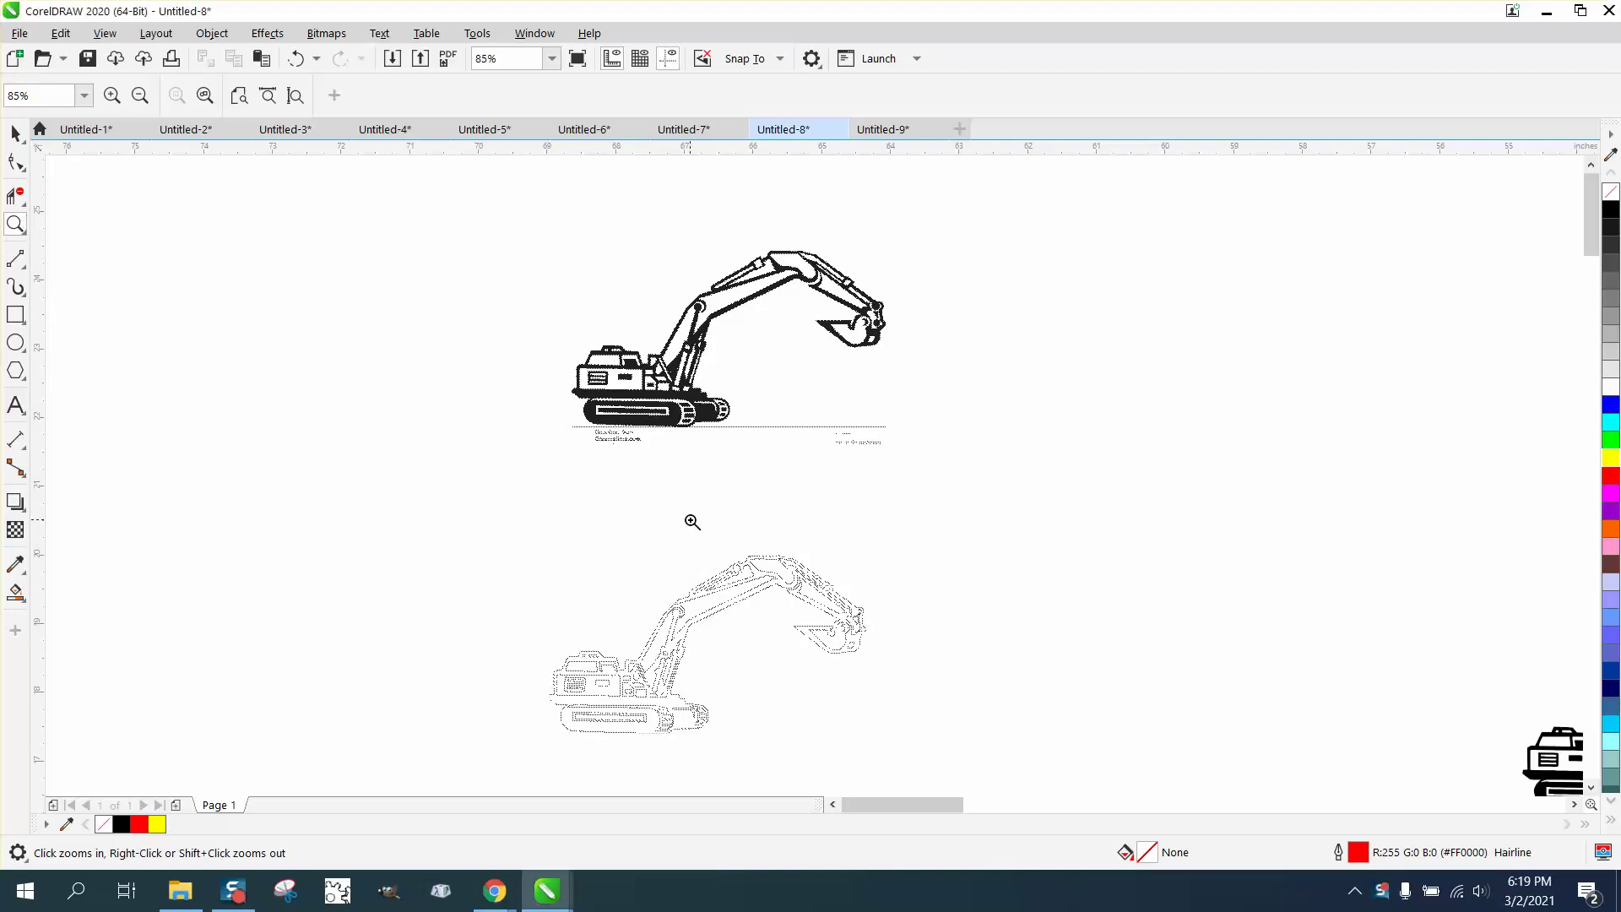
Inspect the excavators up close and select the excavator bitmap
drag(660, 543, 898, 676)
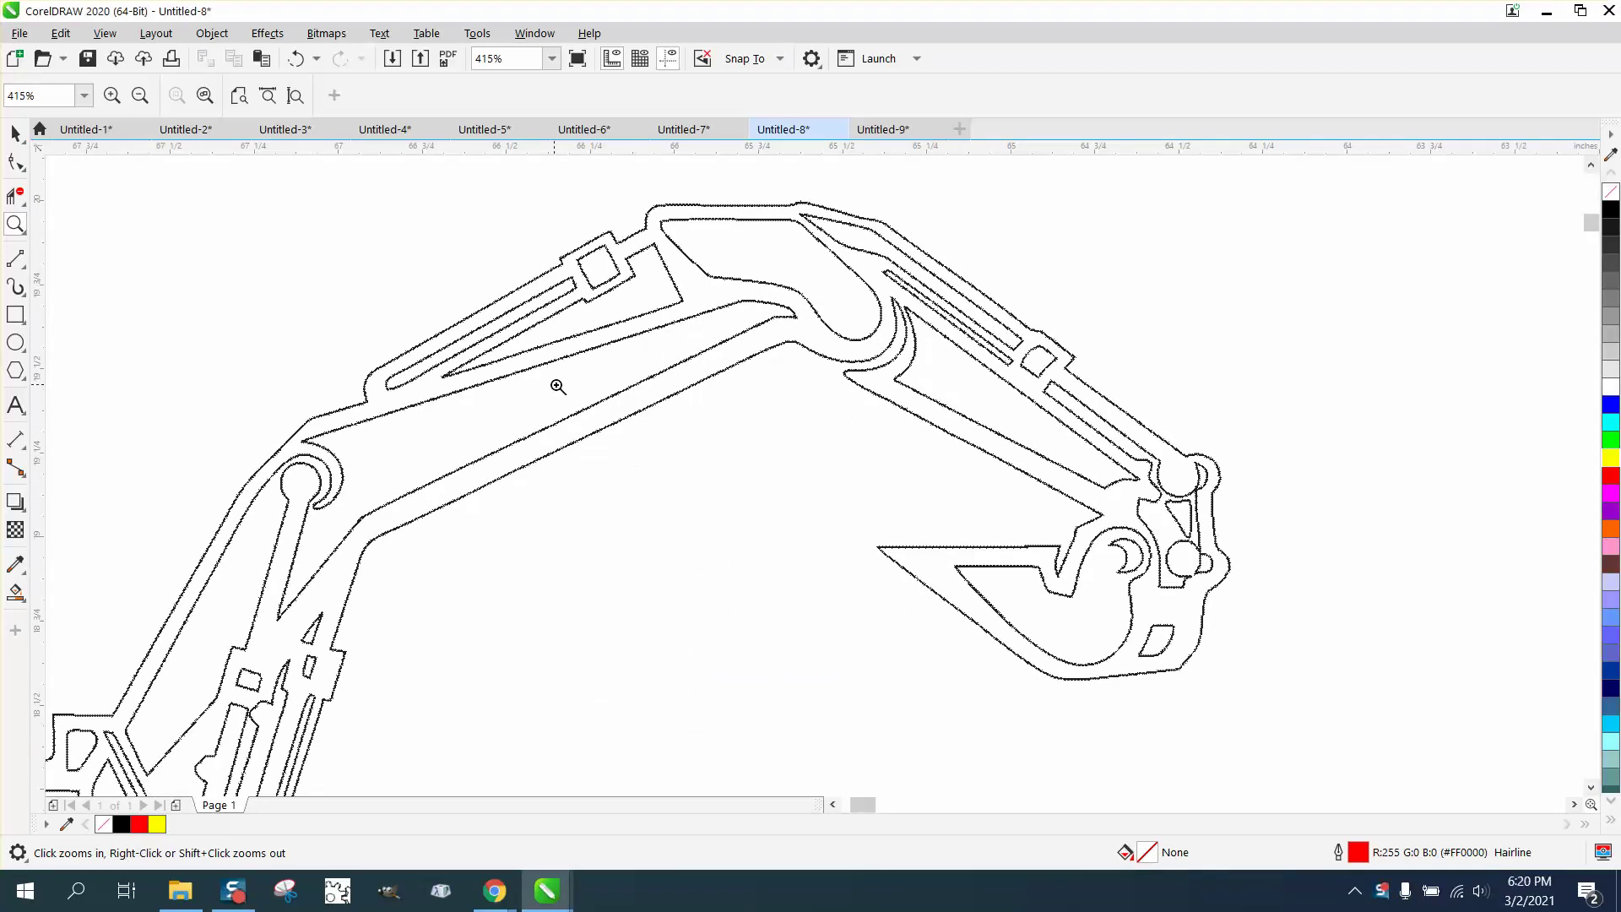
scroll(588, 386, down, 3)
scroll(654, 477, down, 2)
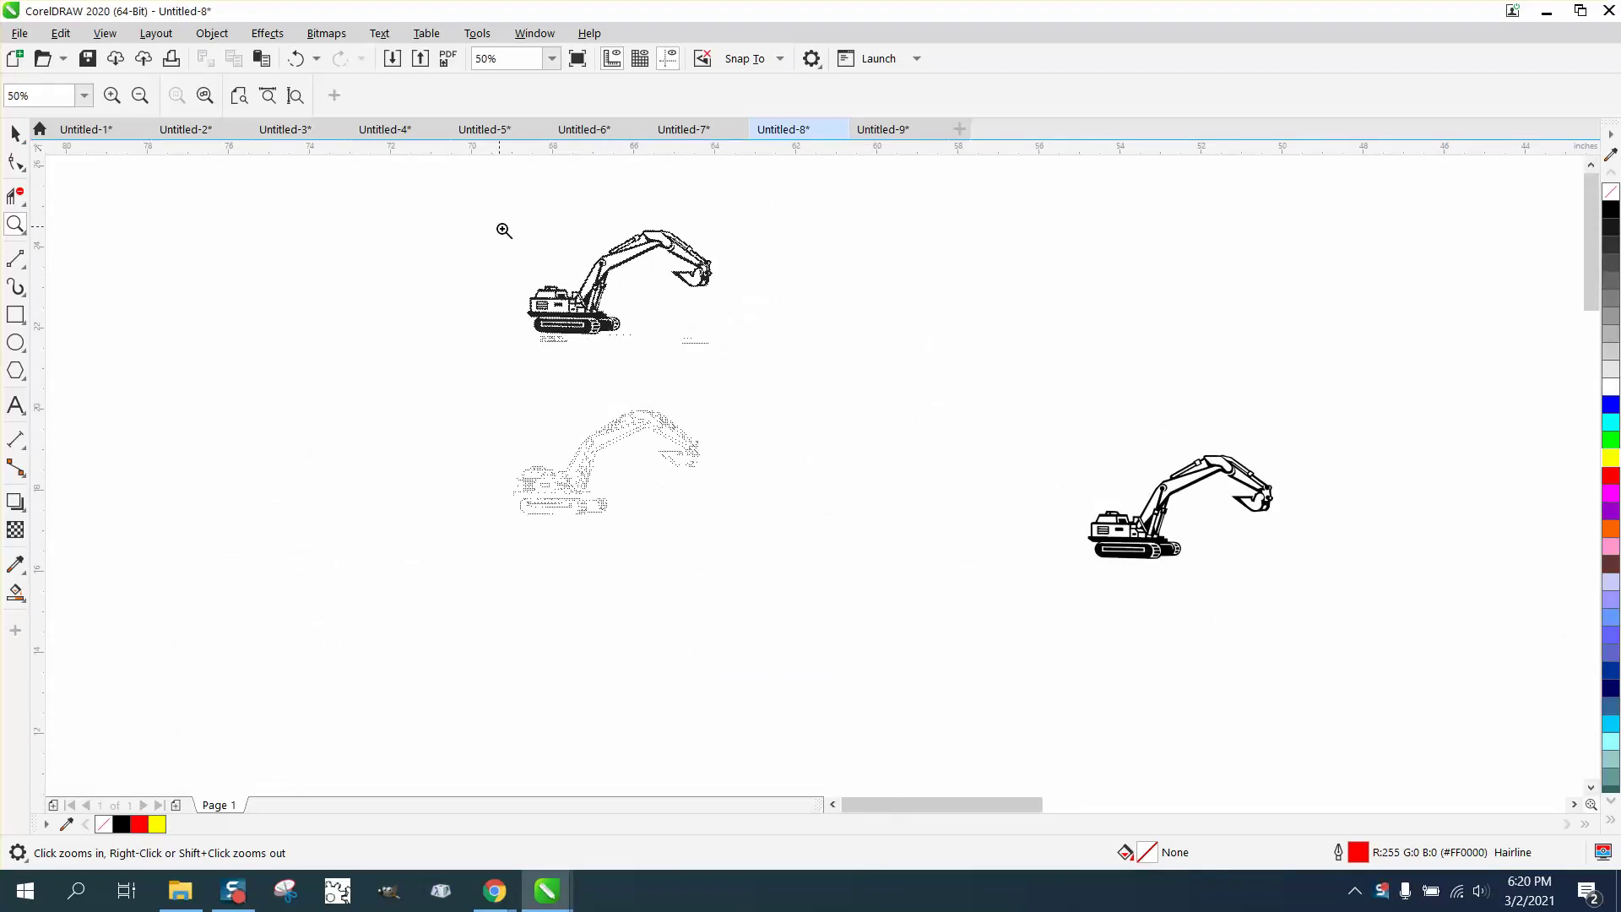
drag(628, 298, 778, 365)
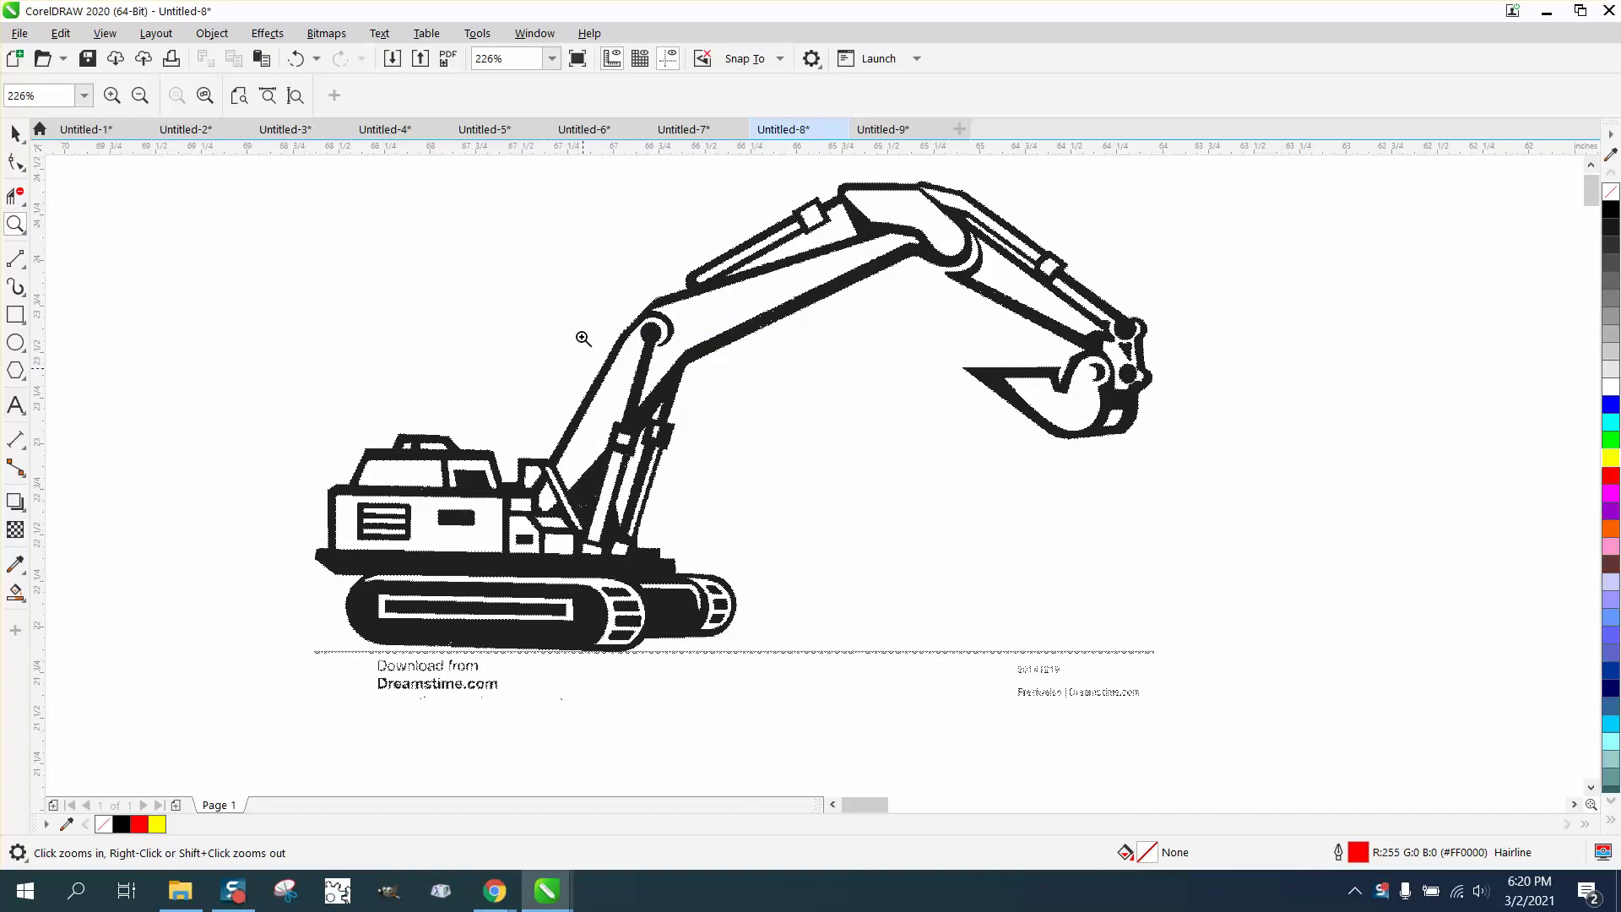
scroll(841, 487, up, 2)
scroll(597, 442, down, 4)
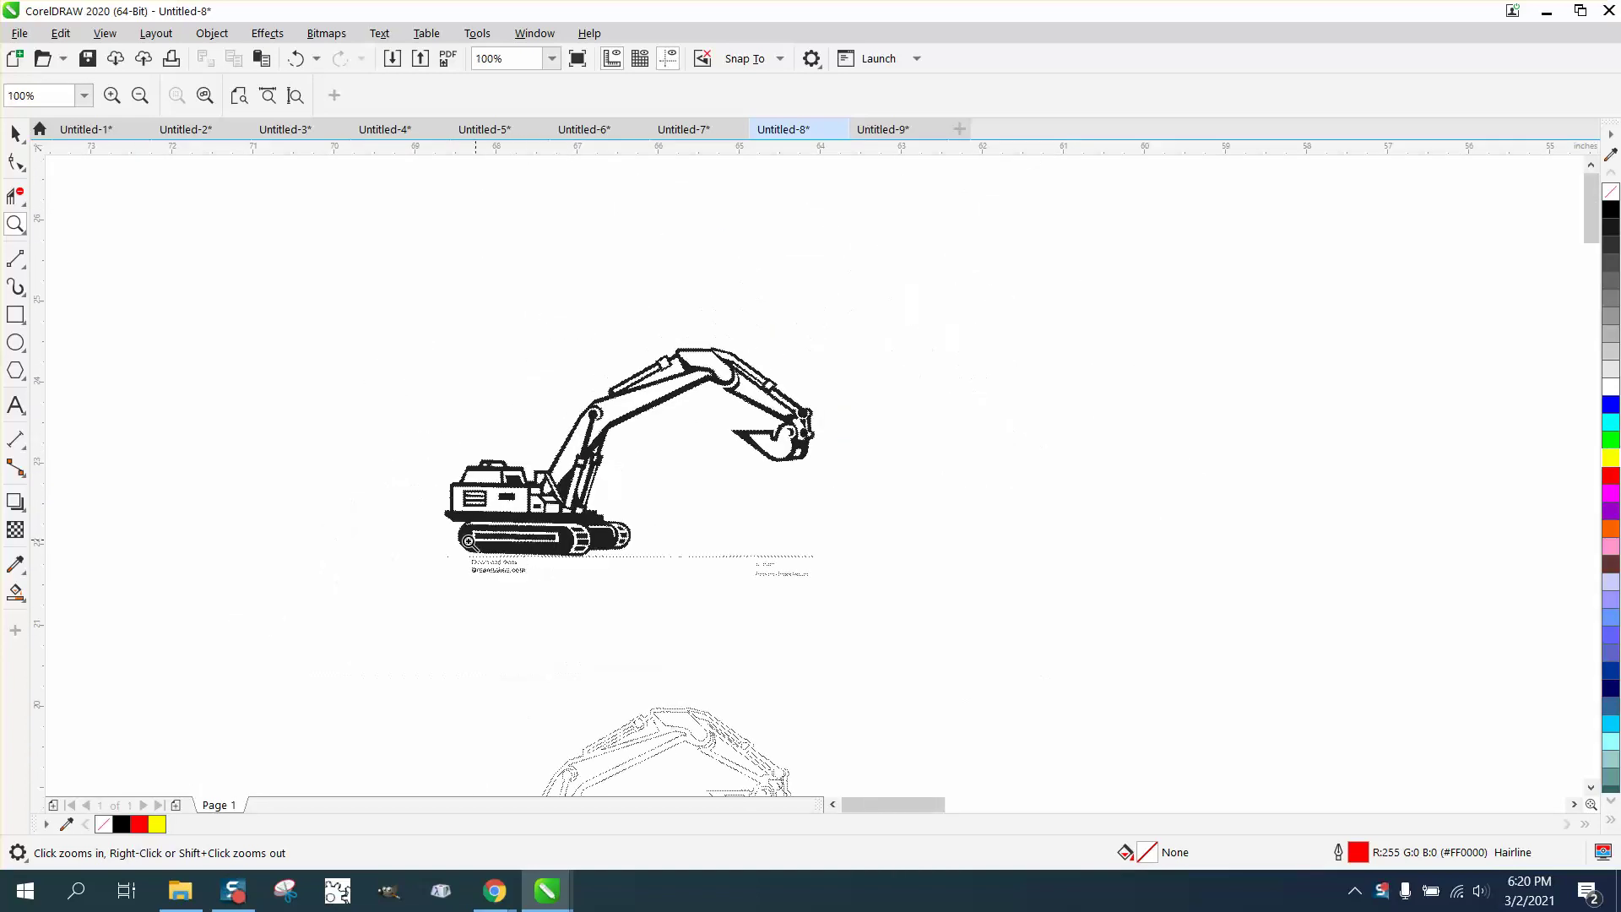
click(15, 133)
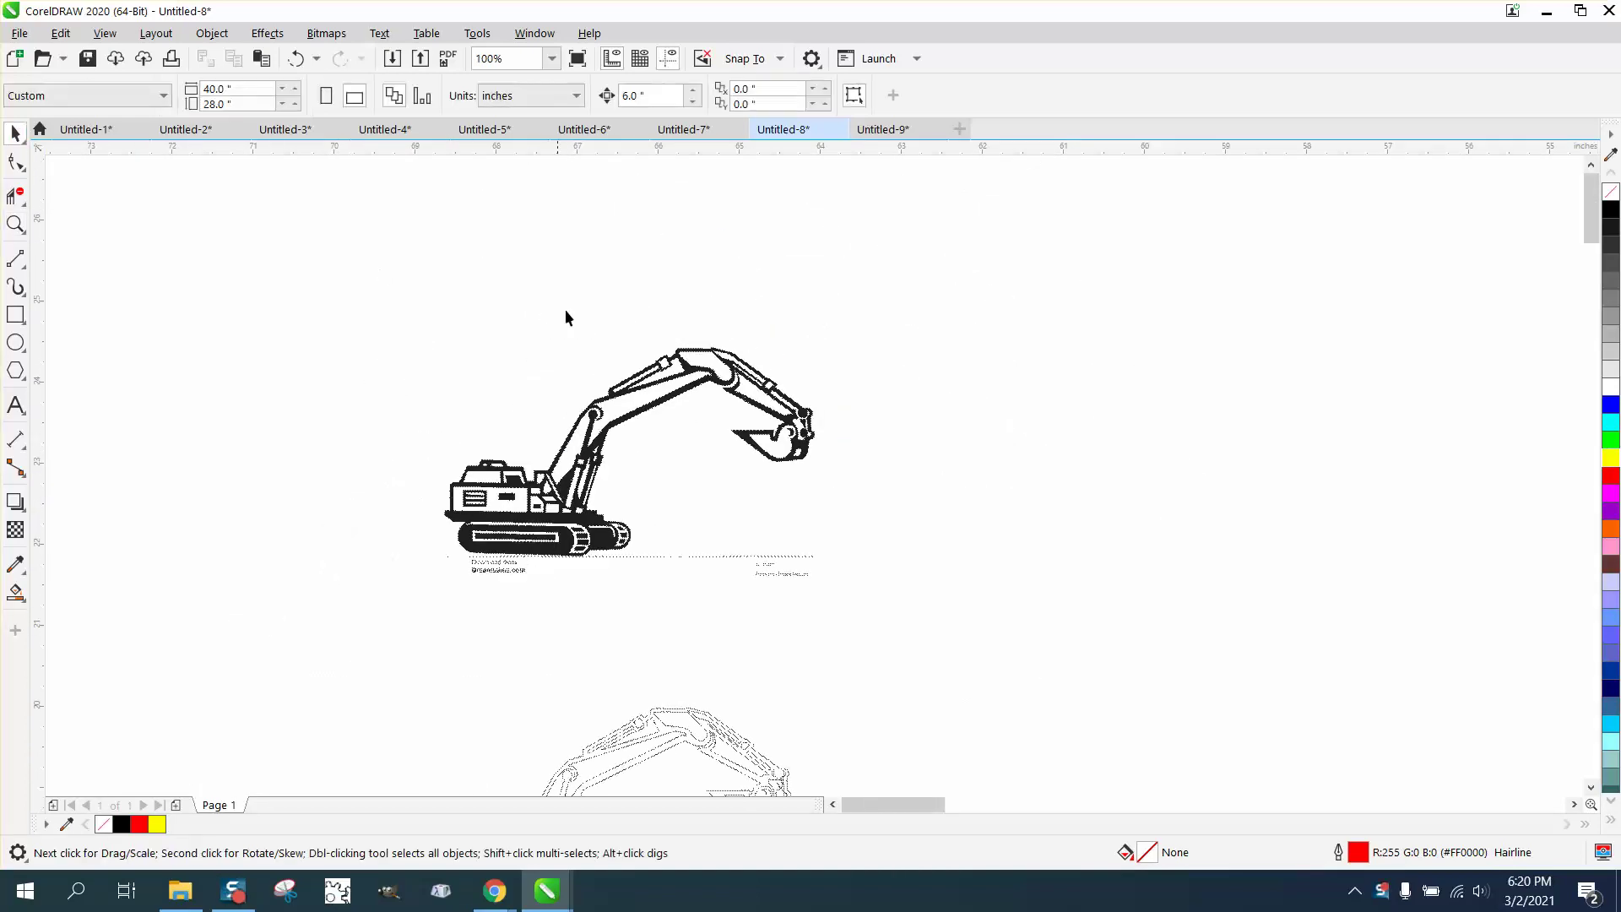
click(692, 359)
scroll(590, 318, down, 3)
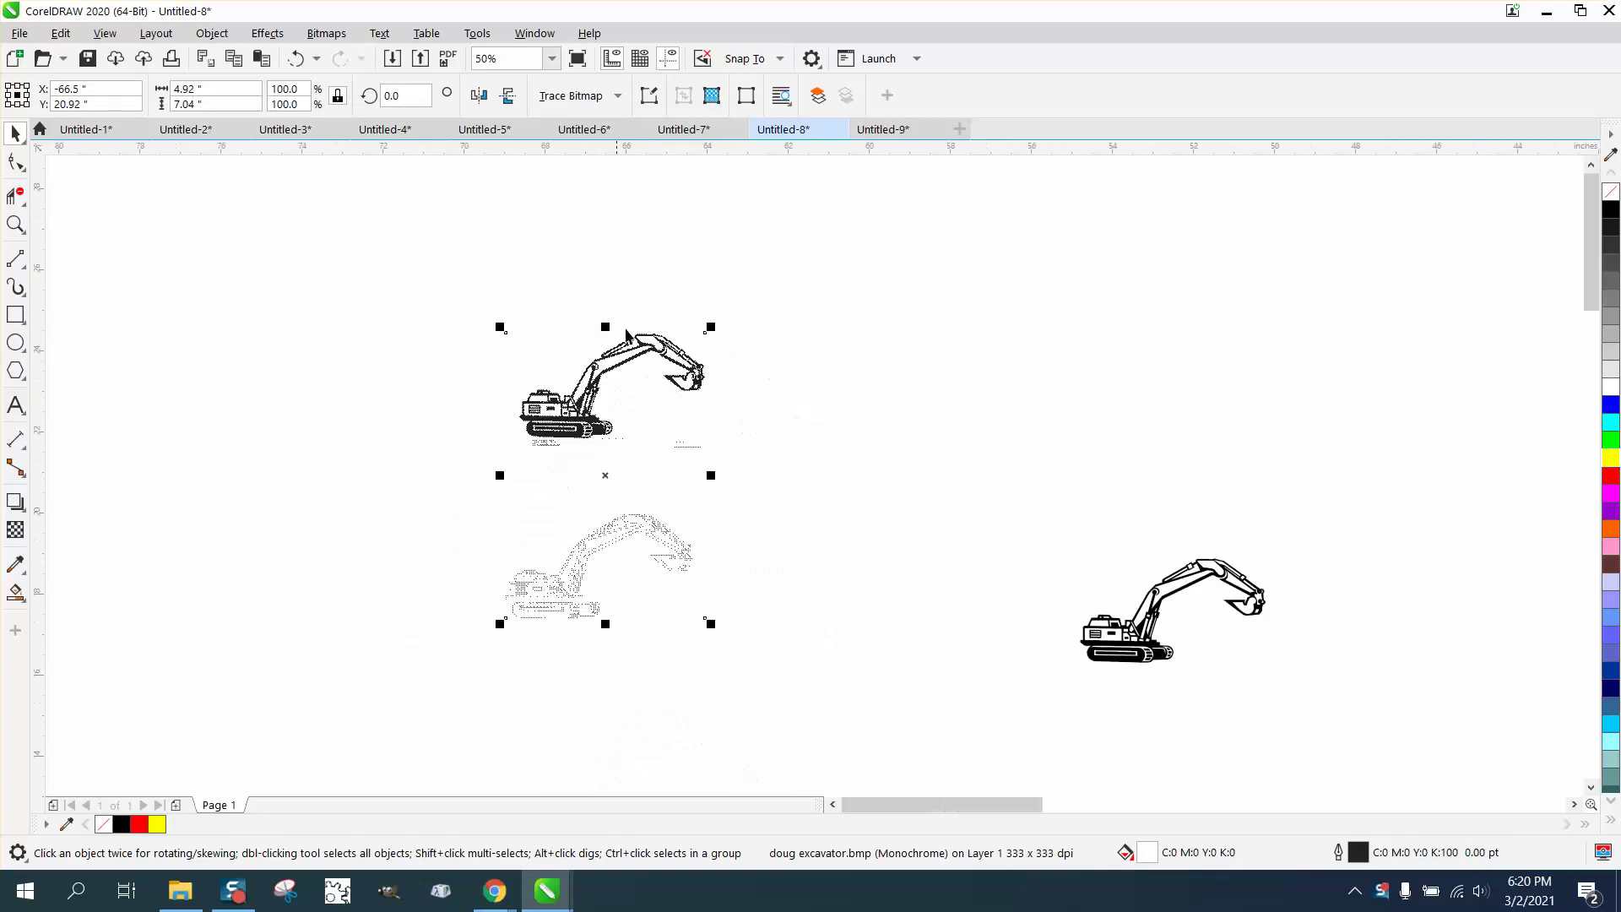
Duplicate the excavator bitmap and nudge the copy to the right
click(16, 224)
drag(1151, 545, 1296, 635)
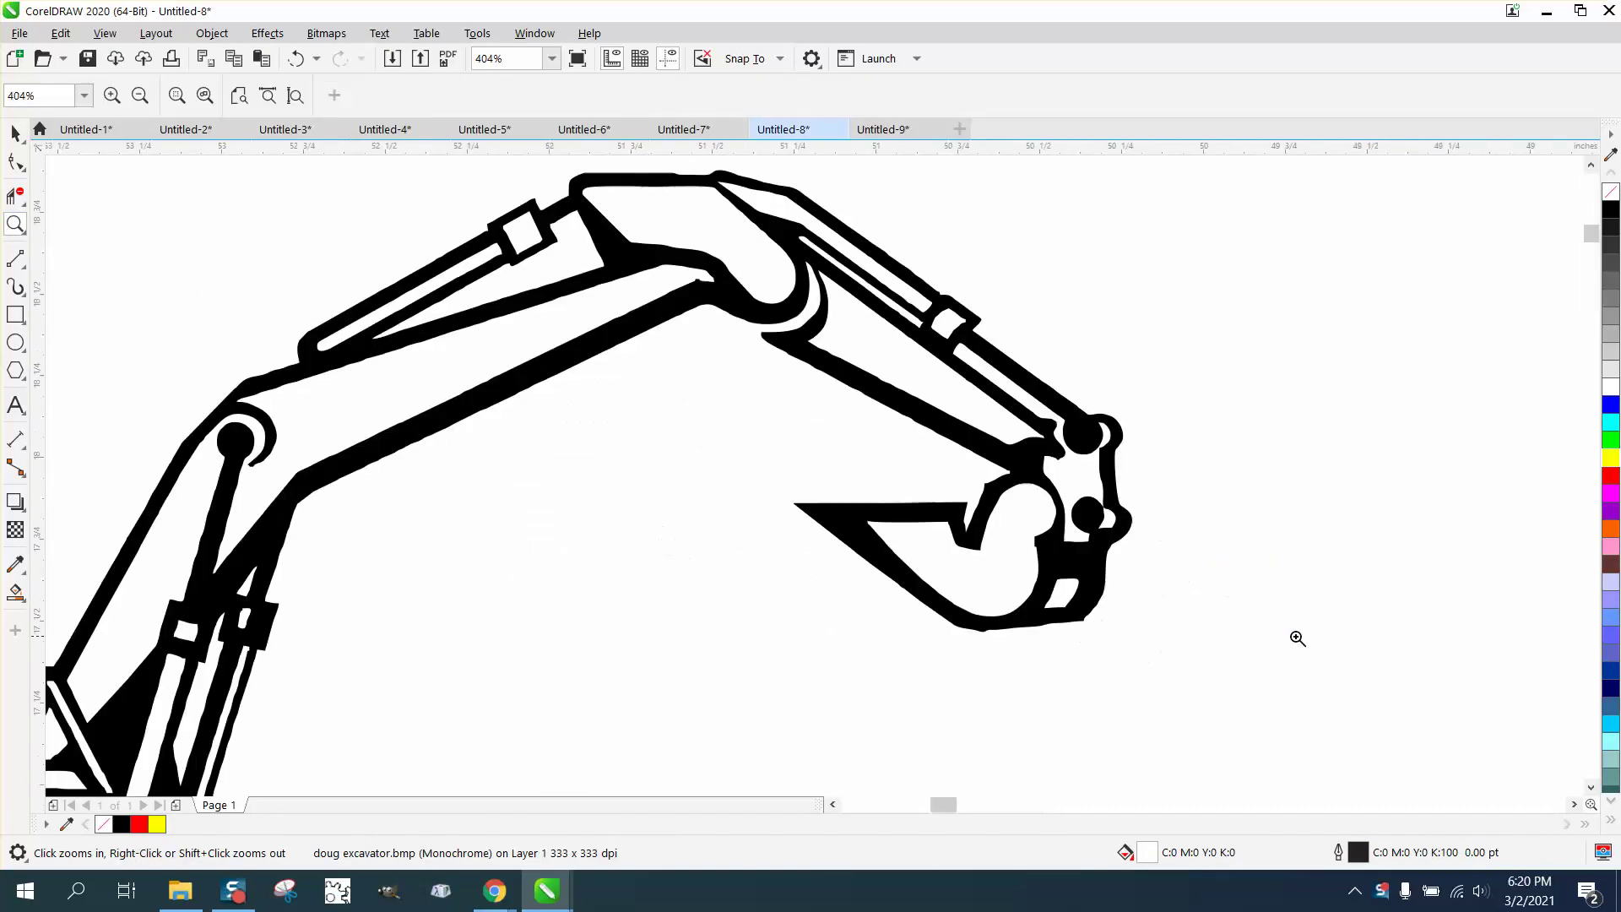
right_click(545, 396)
right_click(544, 396)
right_click(544, 396)
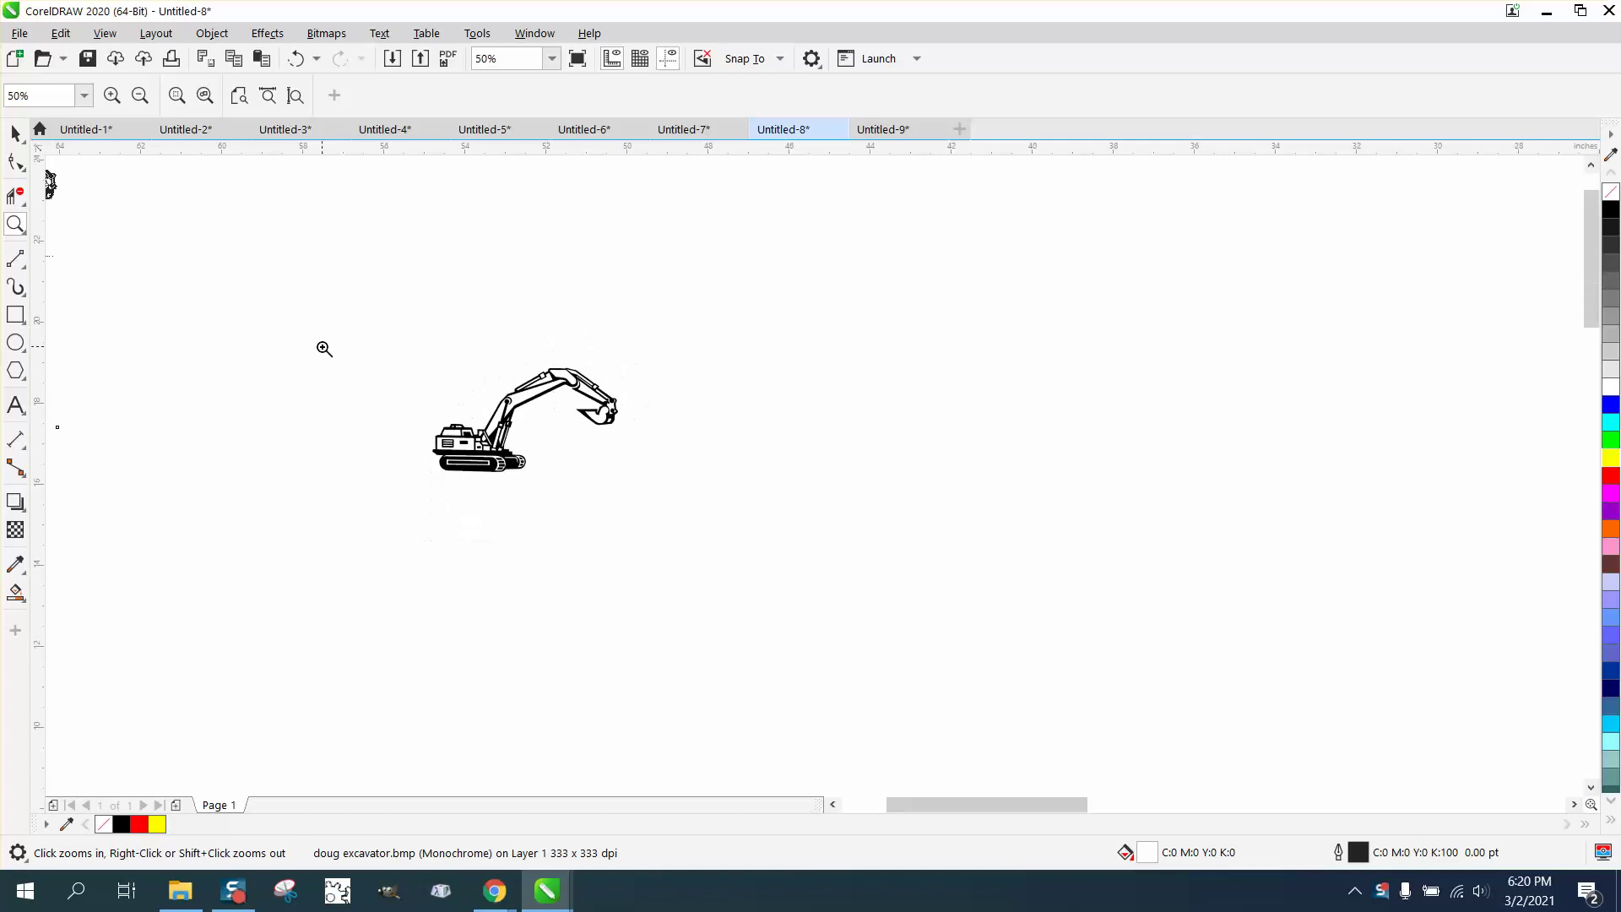
right_click(338, 366)
click(15, 133)
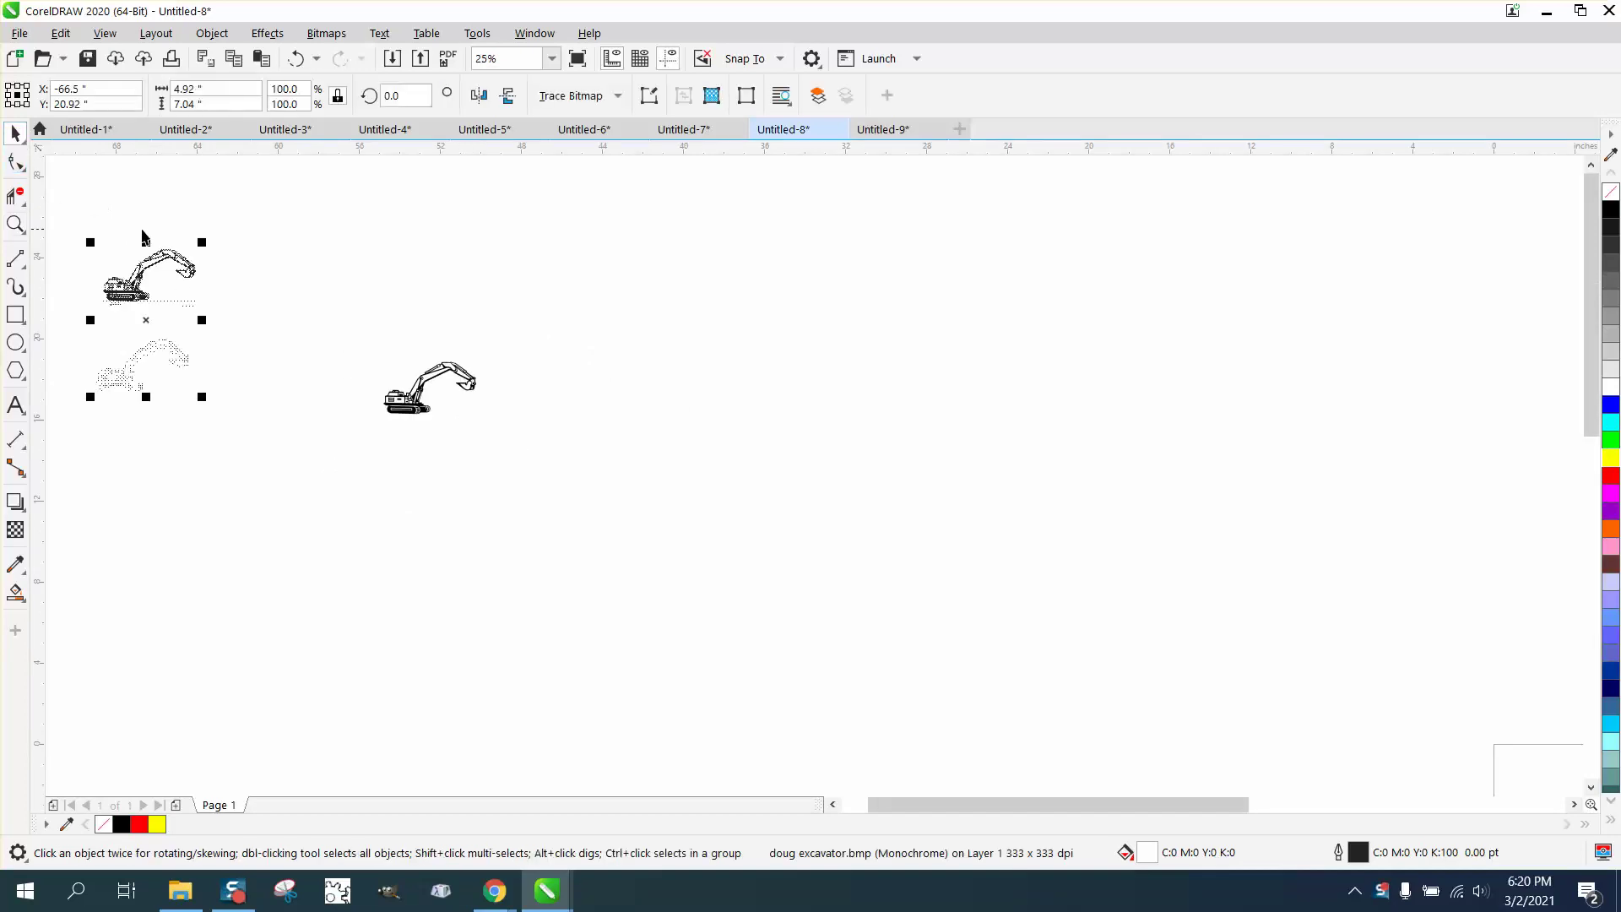
key(KP_Add)
key(Right)
key(Right)
key(Right)
key(Right)
key(Right)
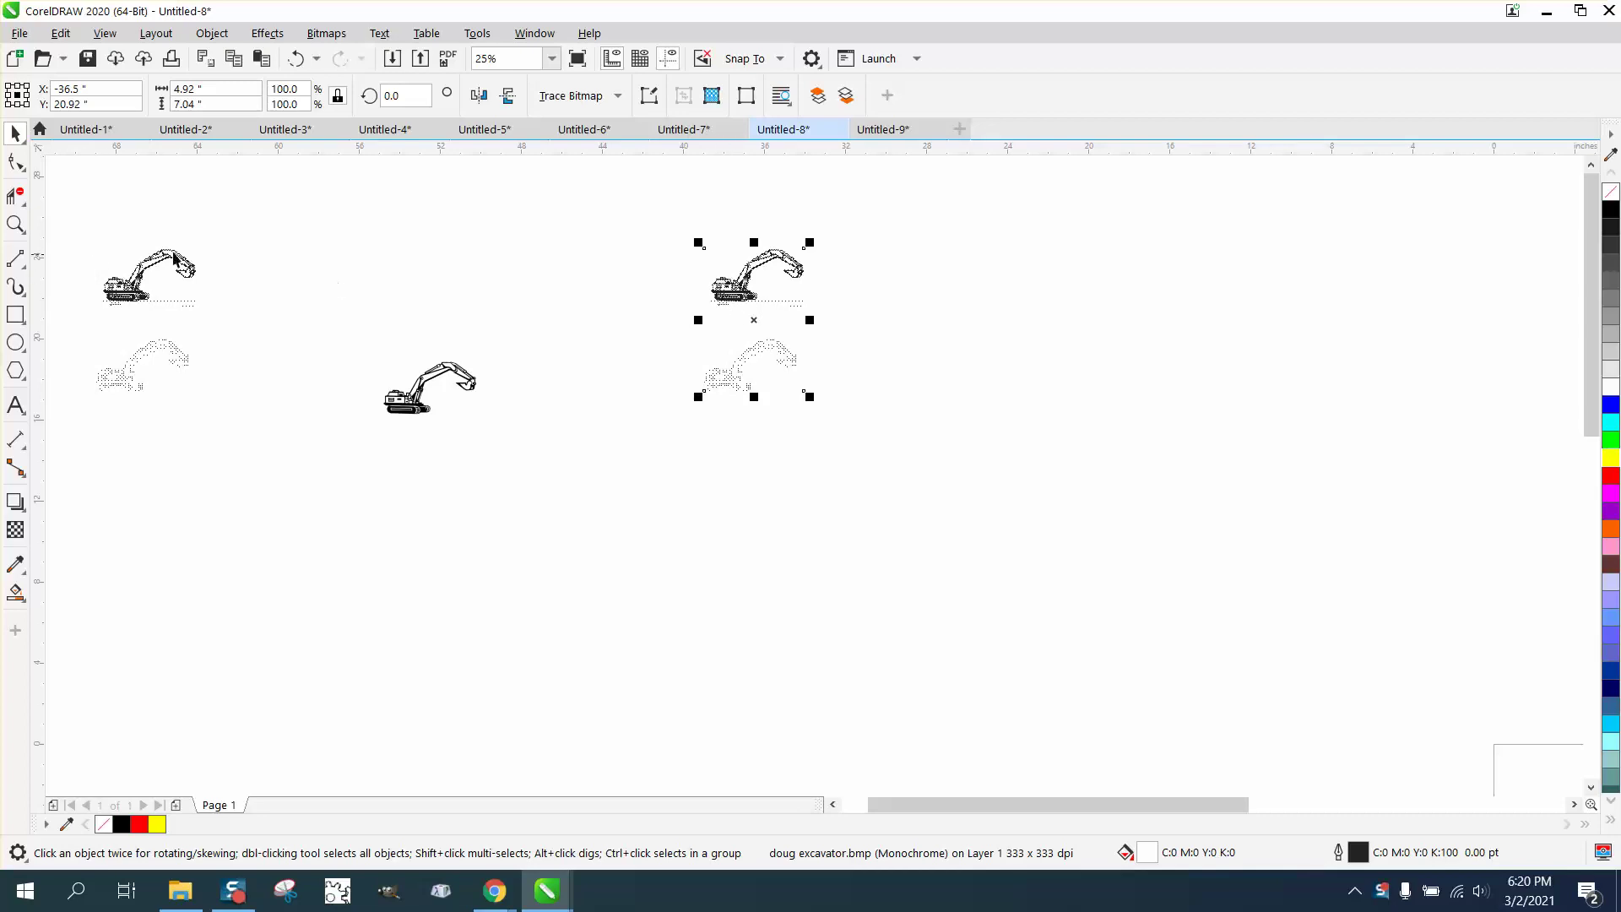
Crop the copy to just the upper excavator, about 4.92 x 3.52 inches
click(20, 199)
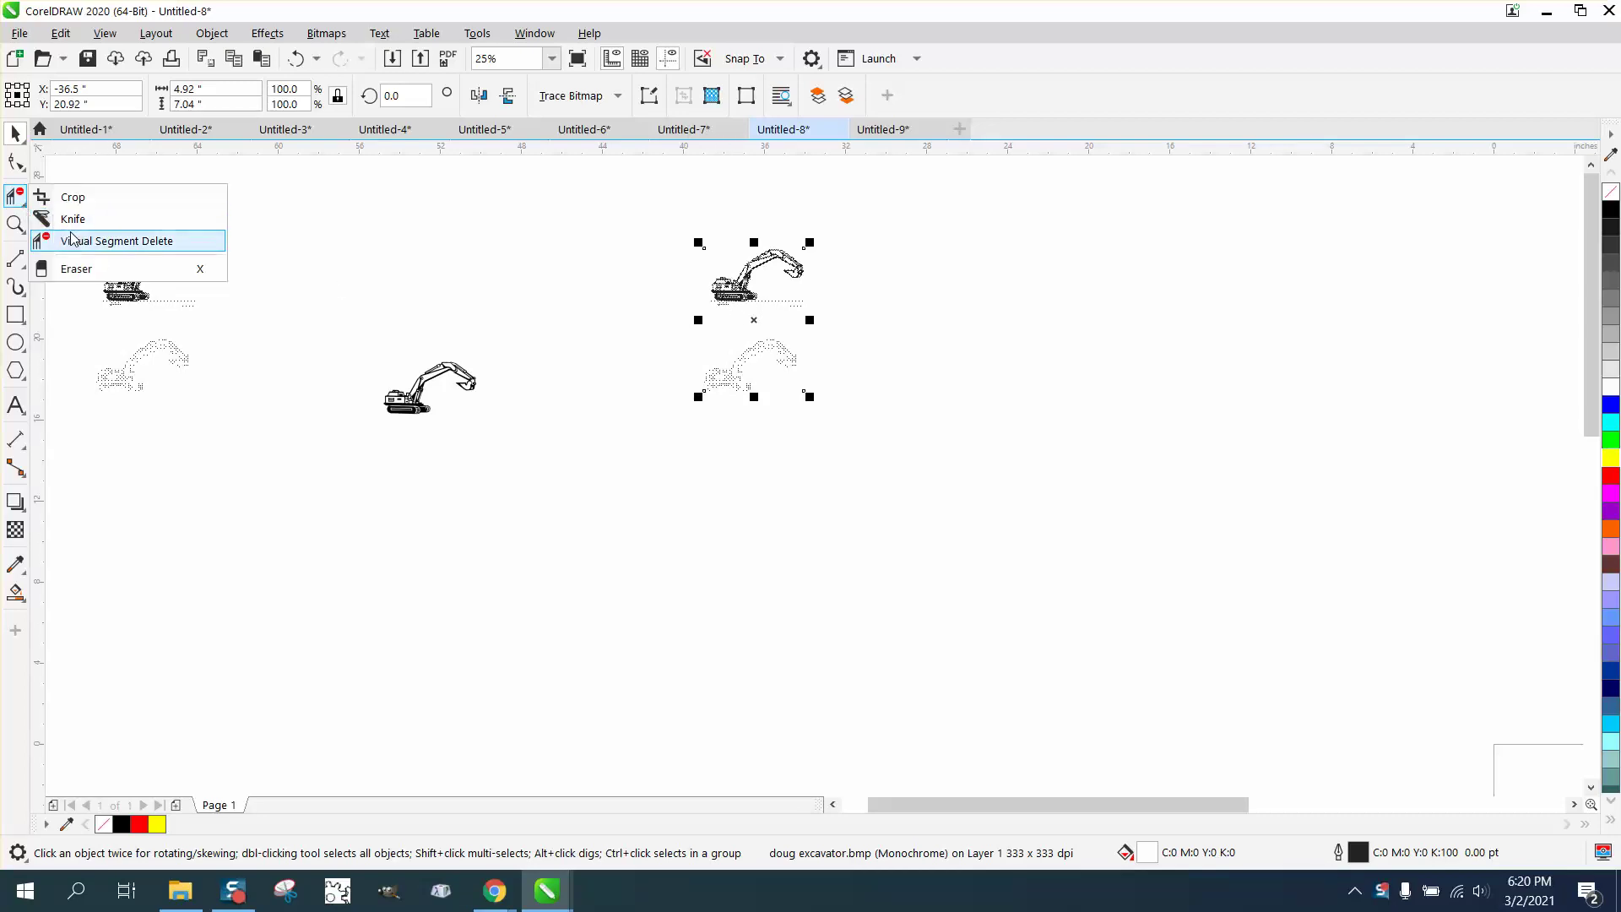
click(73, 198)
drag(692, 240, 817, 320)
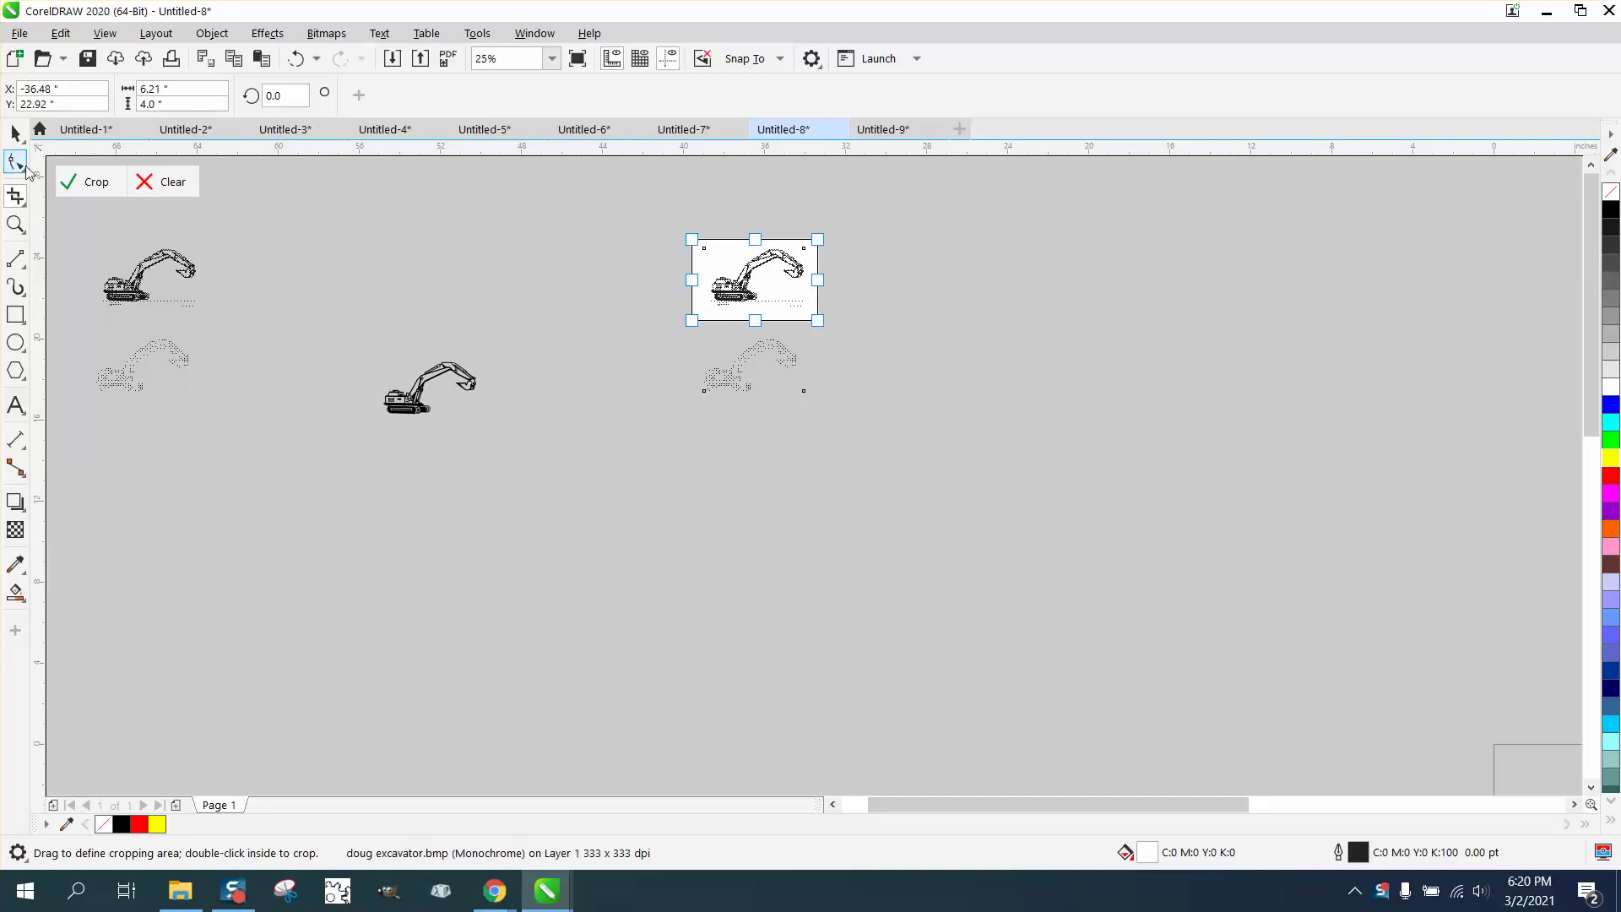
click(89, 182)
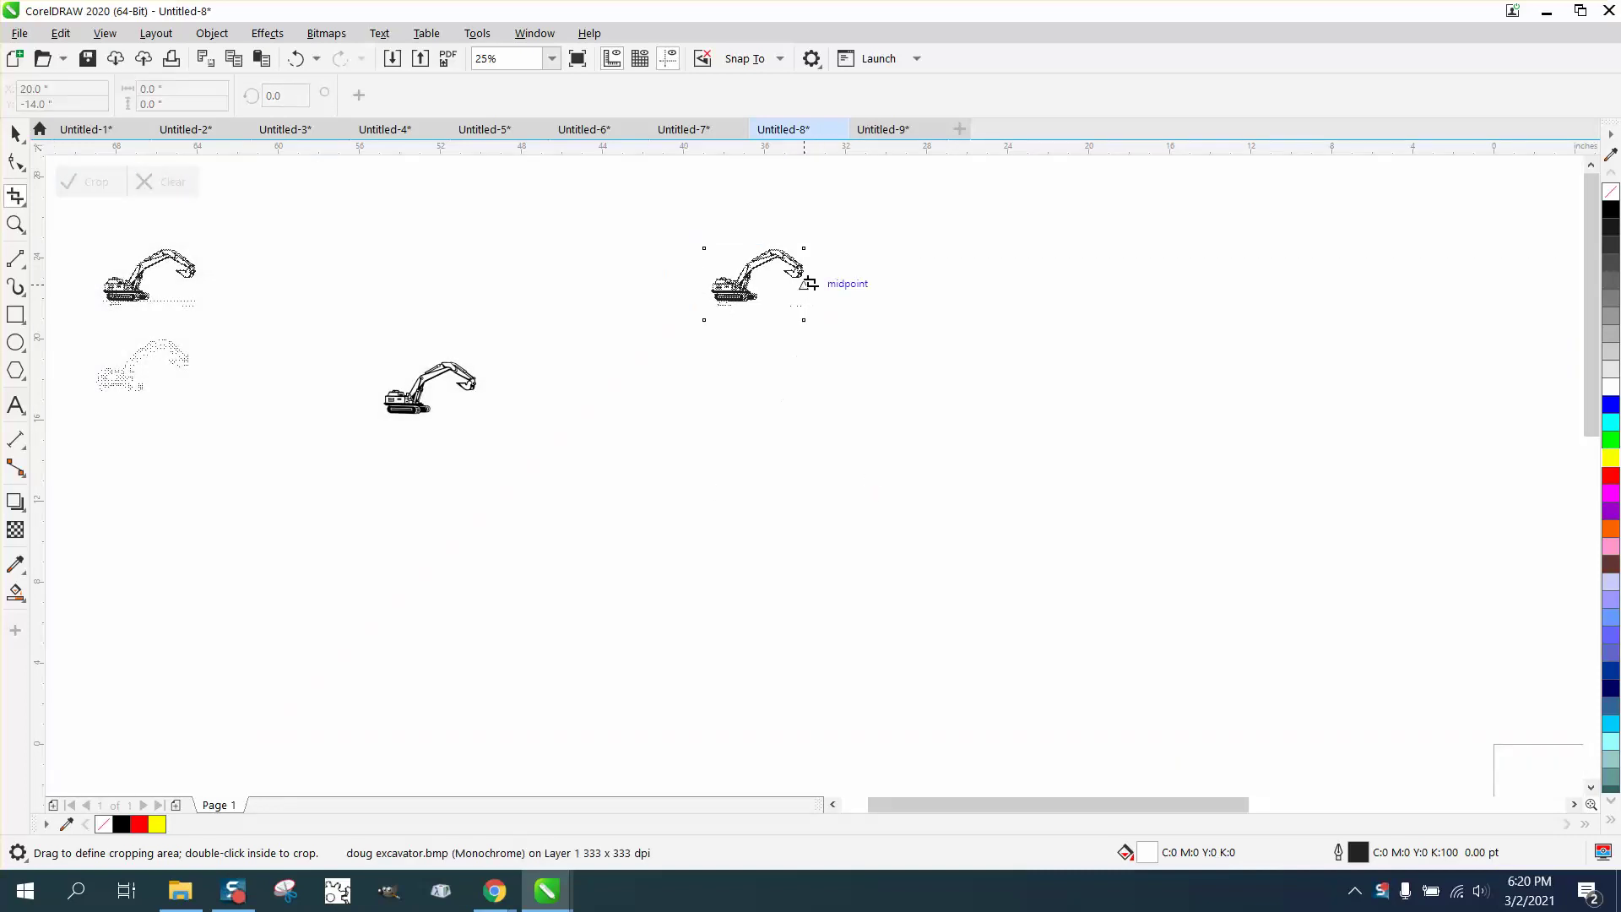
click(15, 133)
click(326, 33)
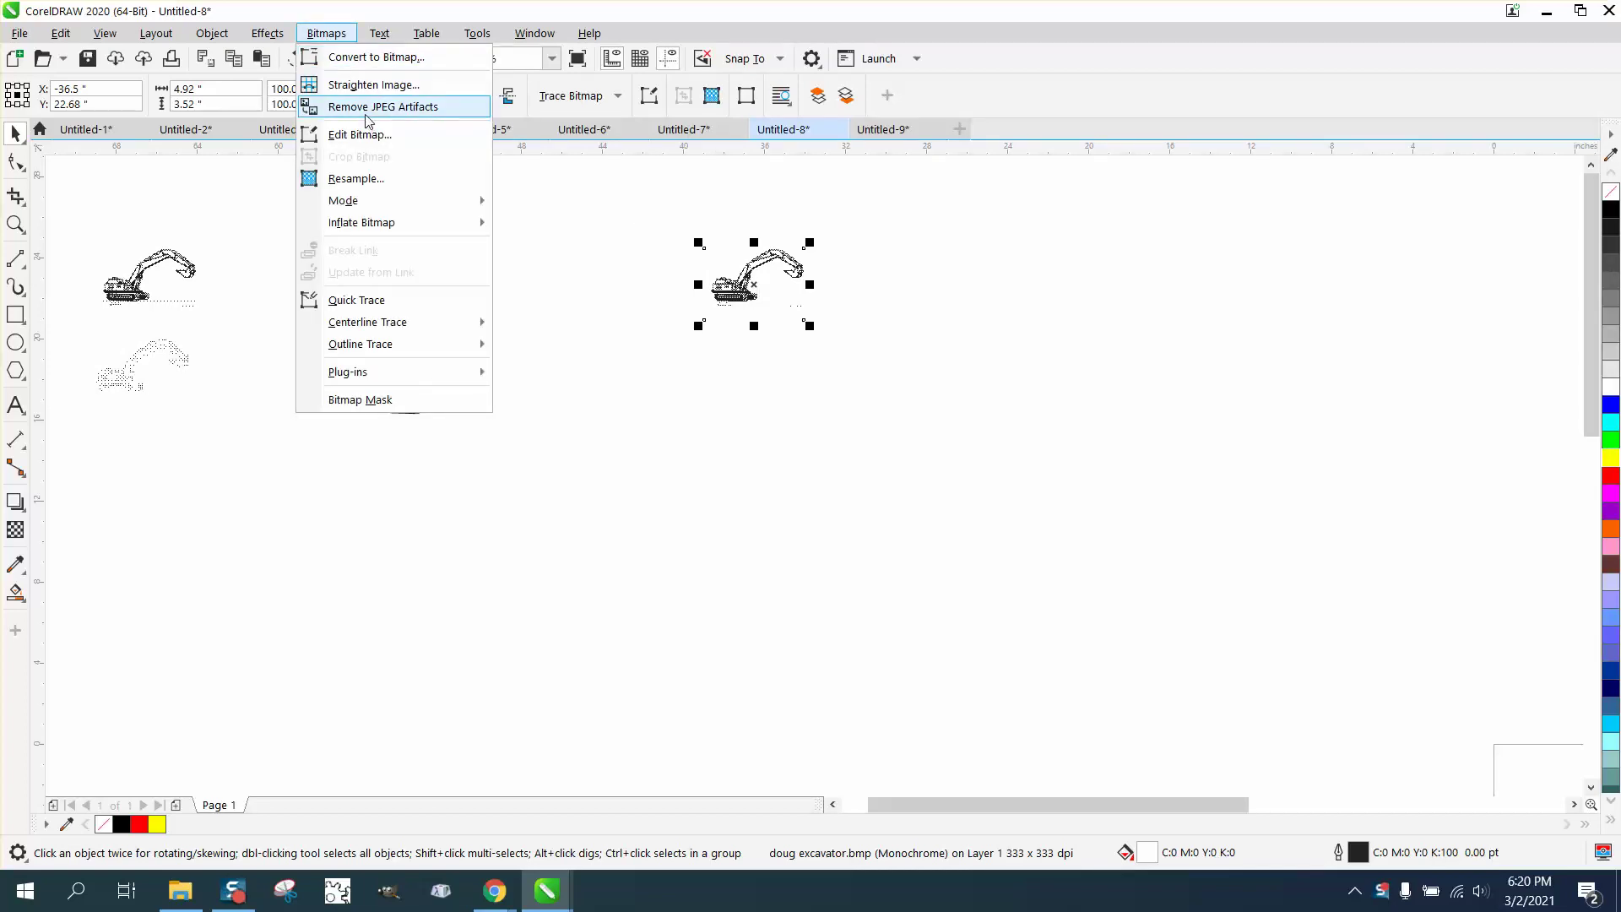
click(368, 178)
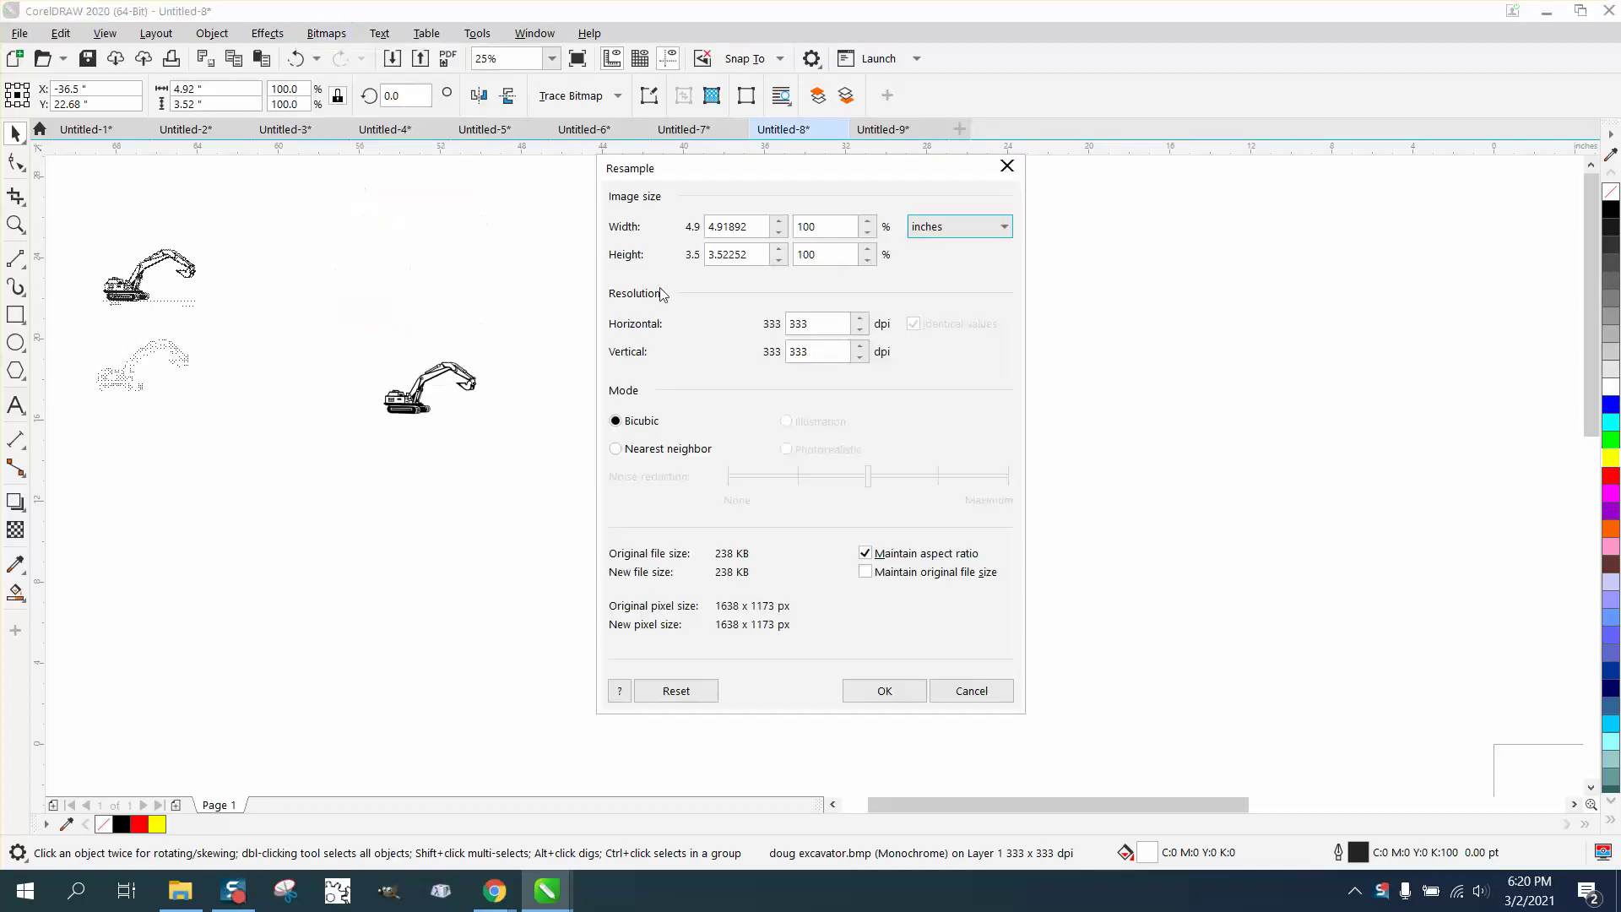
click(972, 691)
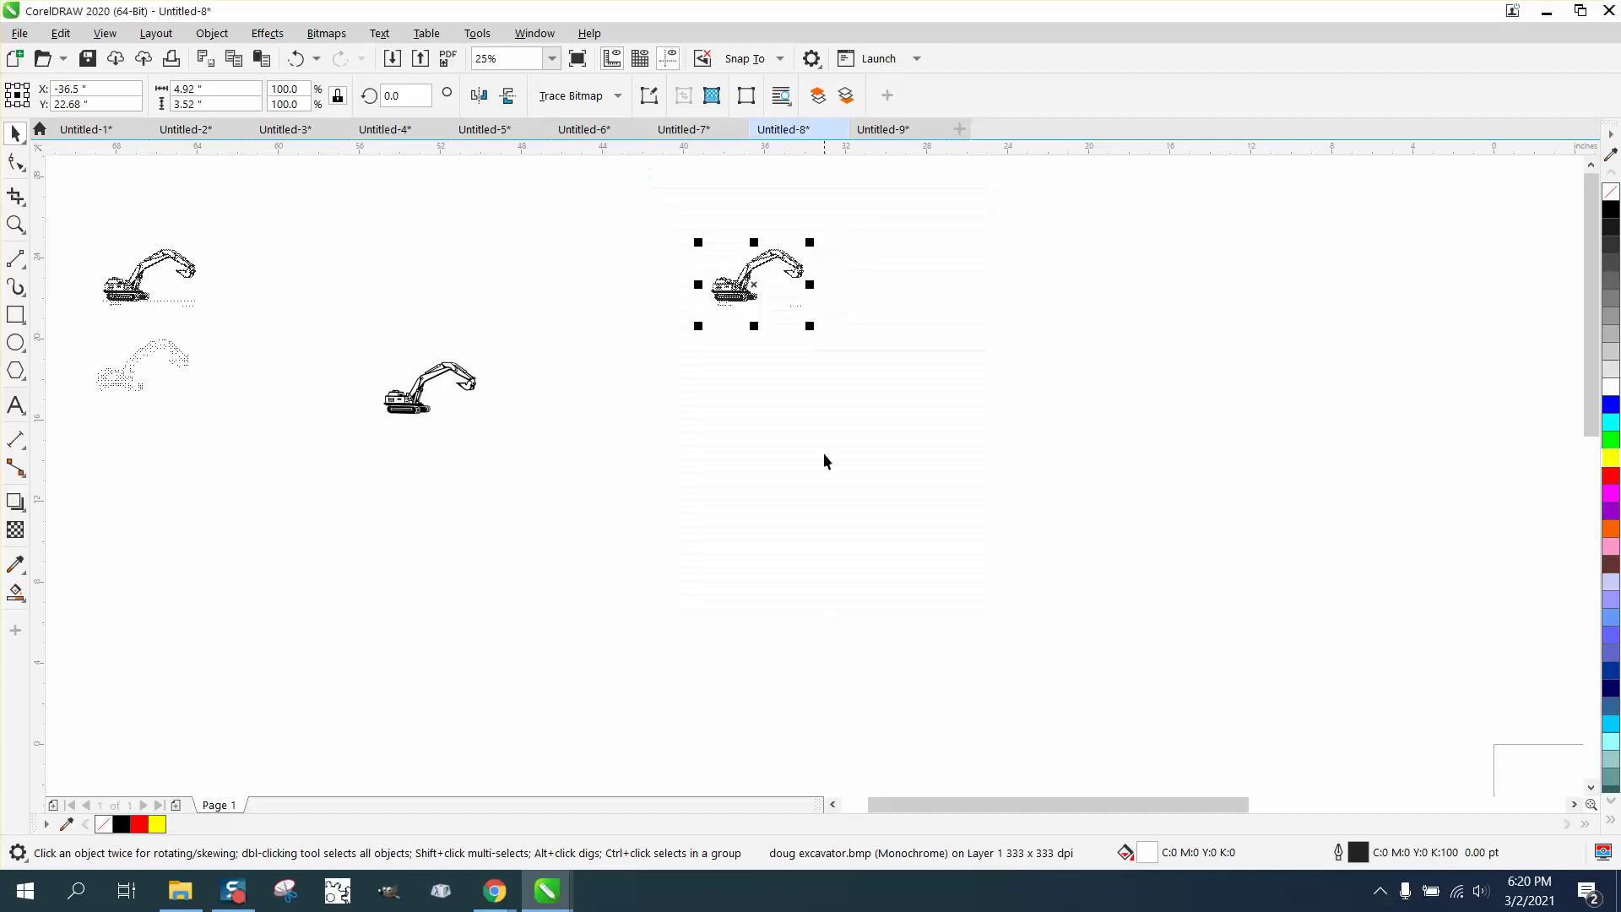
Outline-trace the cropped bitmap as Clipart and move the 89-object group below it
click(619, 98)
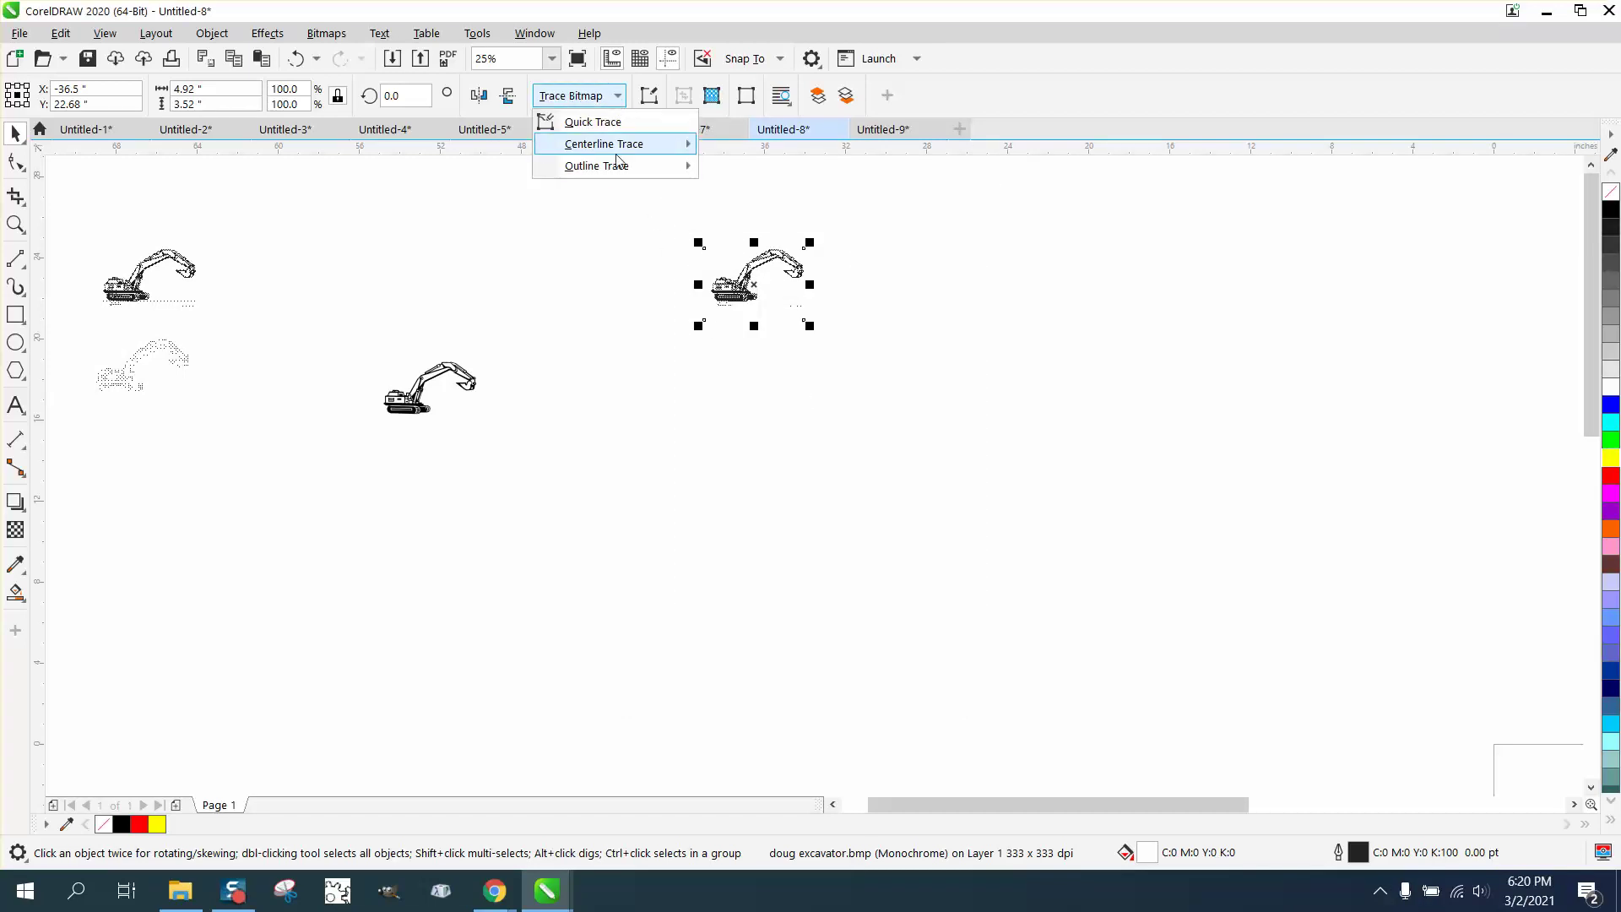
mouse_move(619, 170)
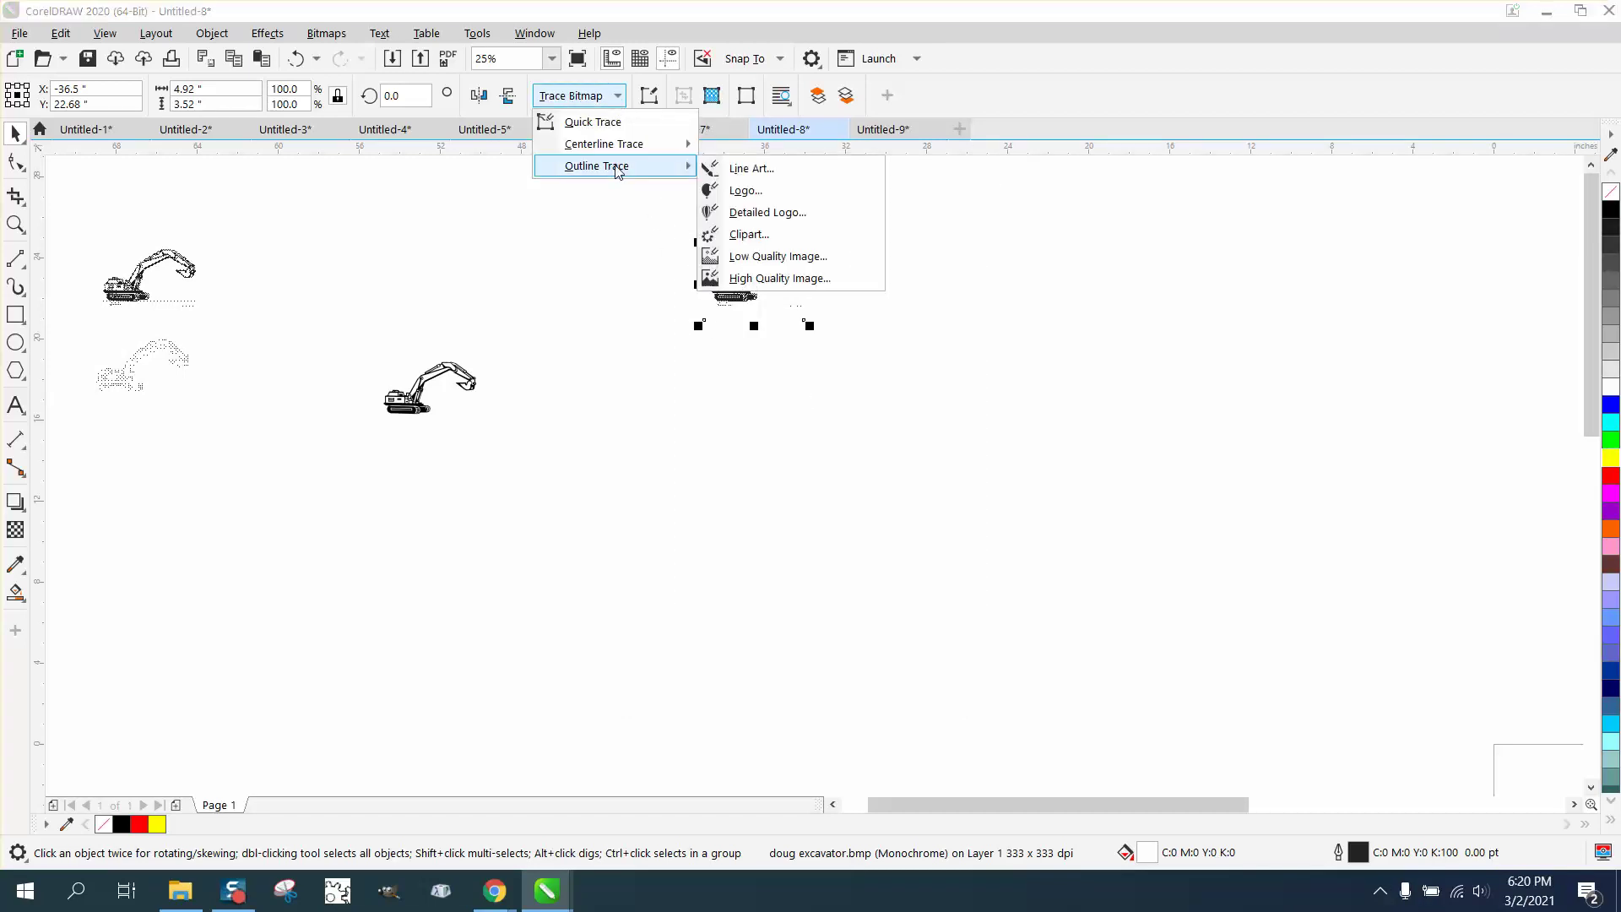
click(747, 235)
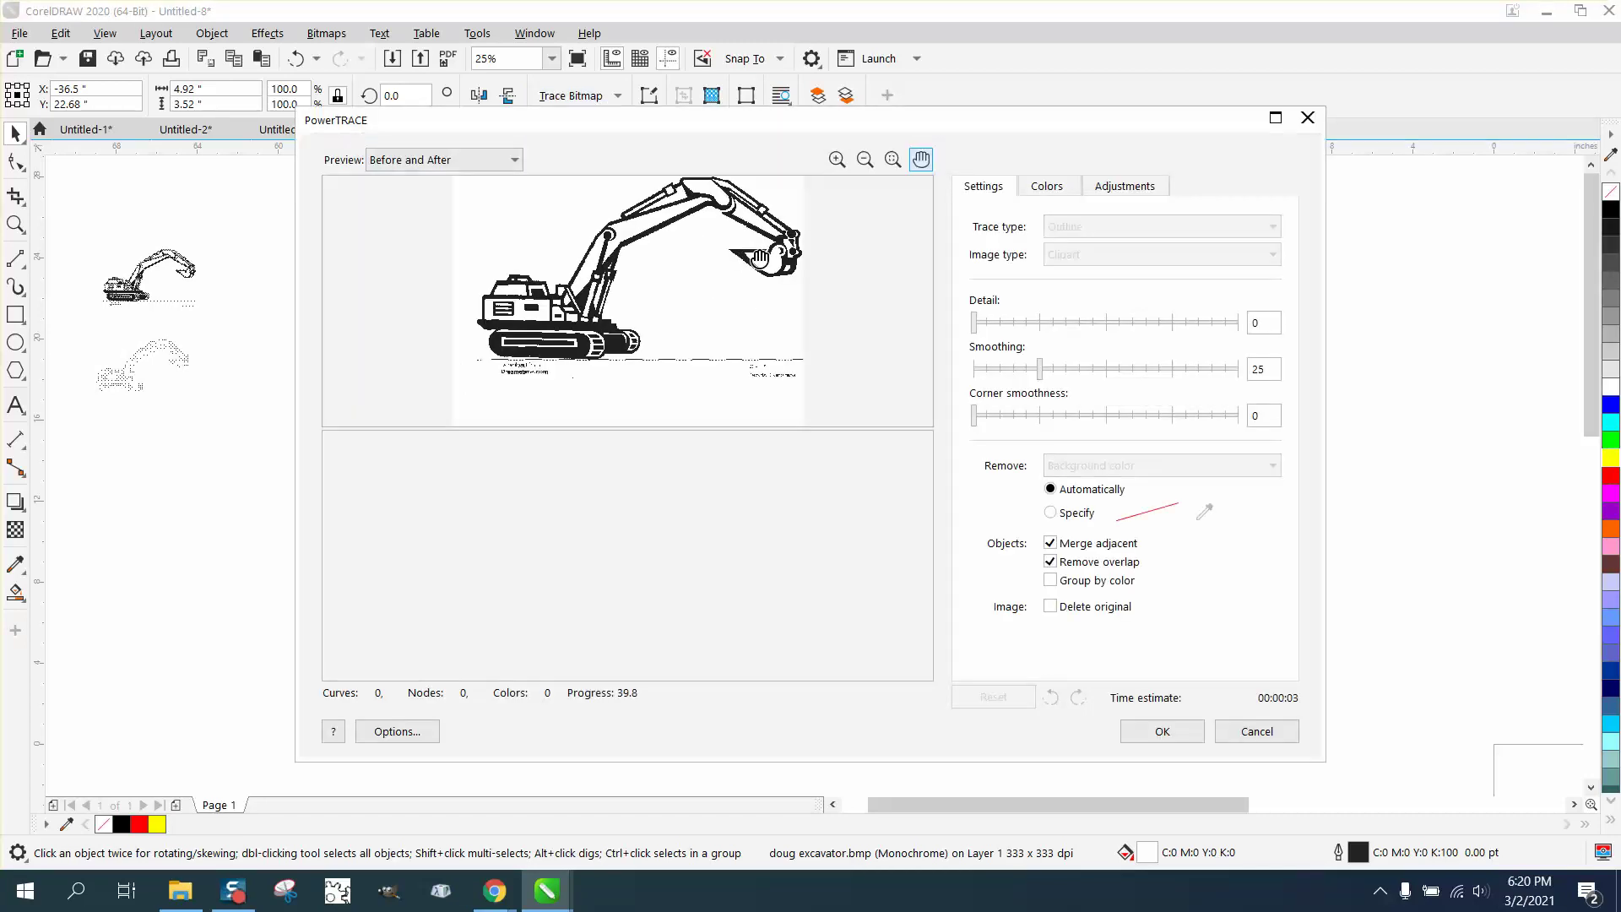
click(1152, 737)
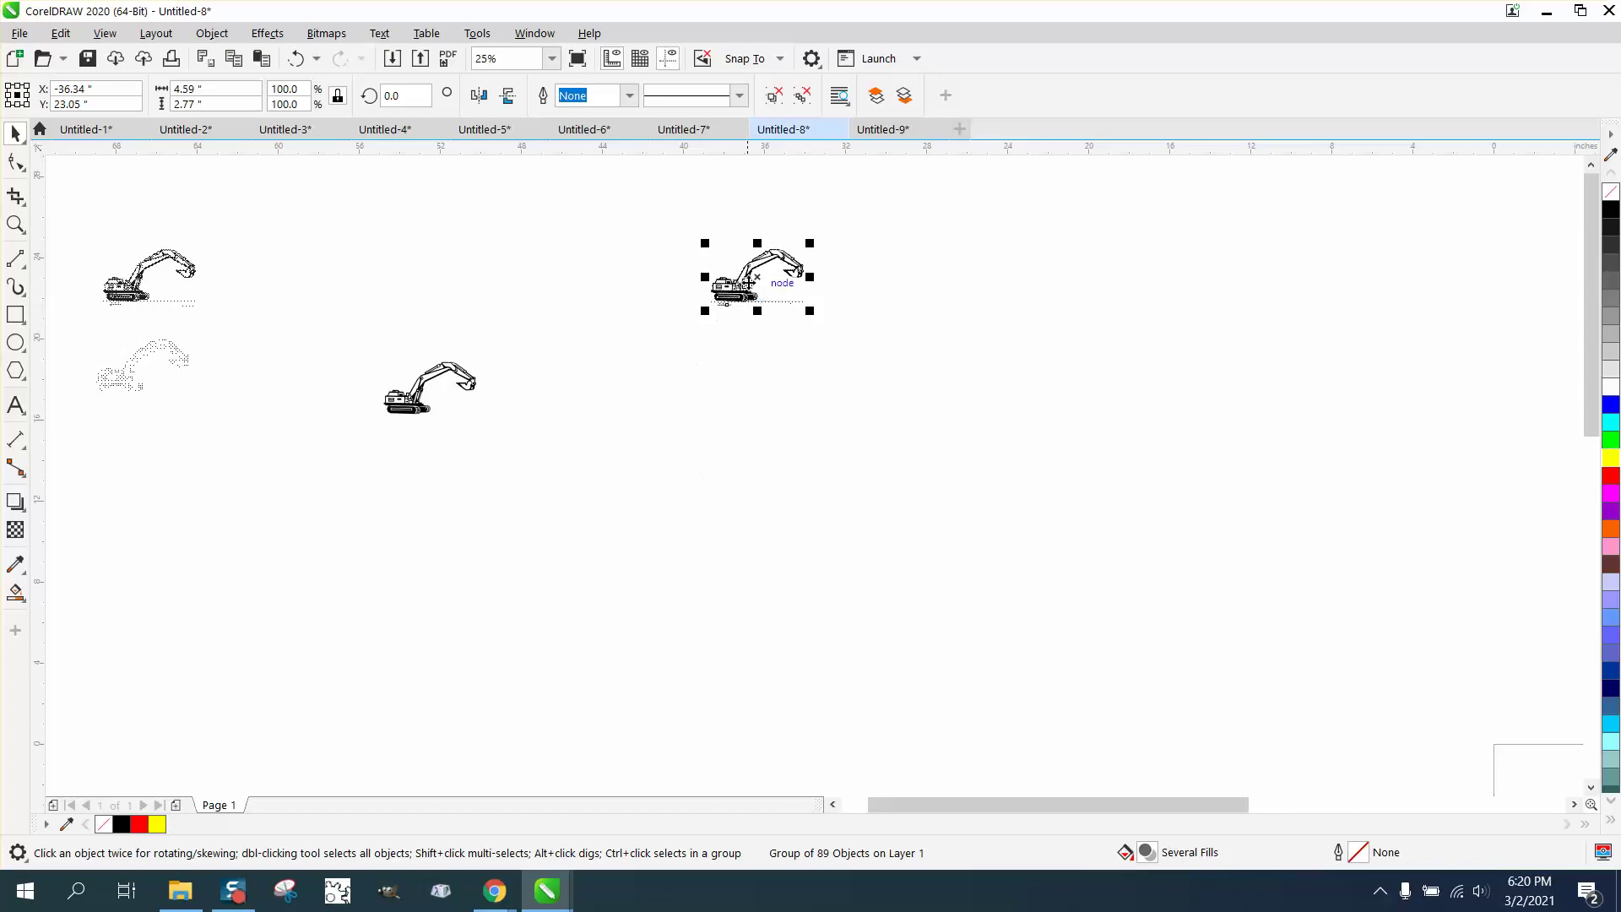
drag(750, 277, 752, 442)
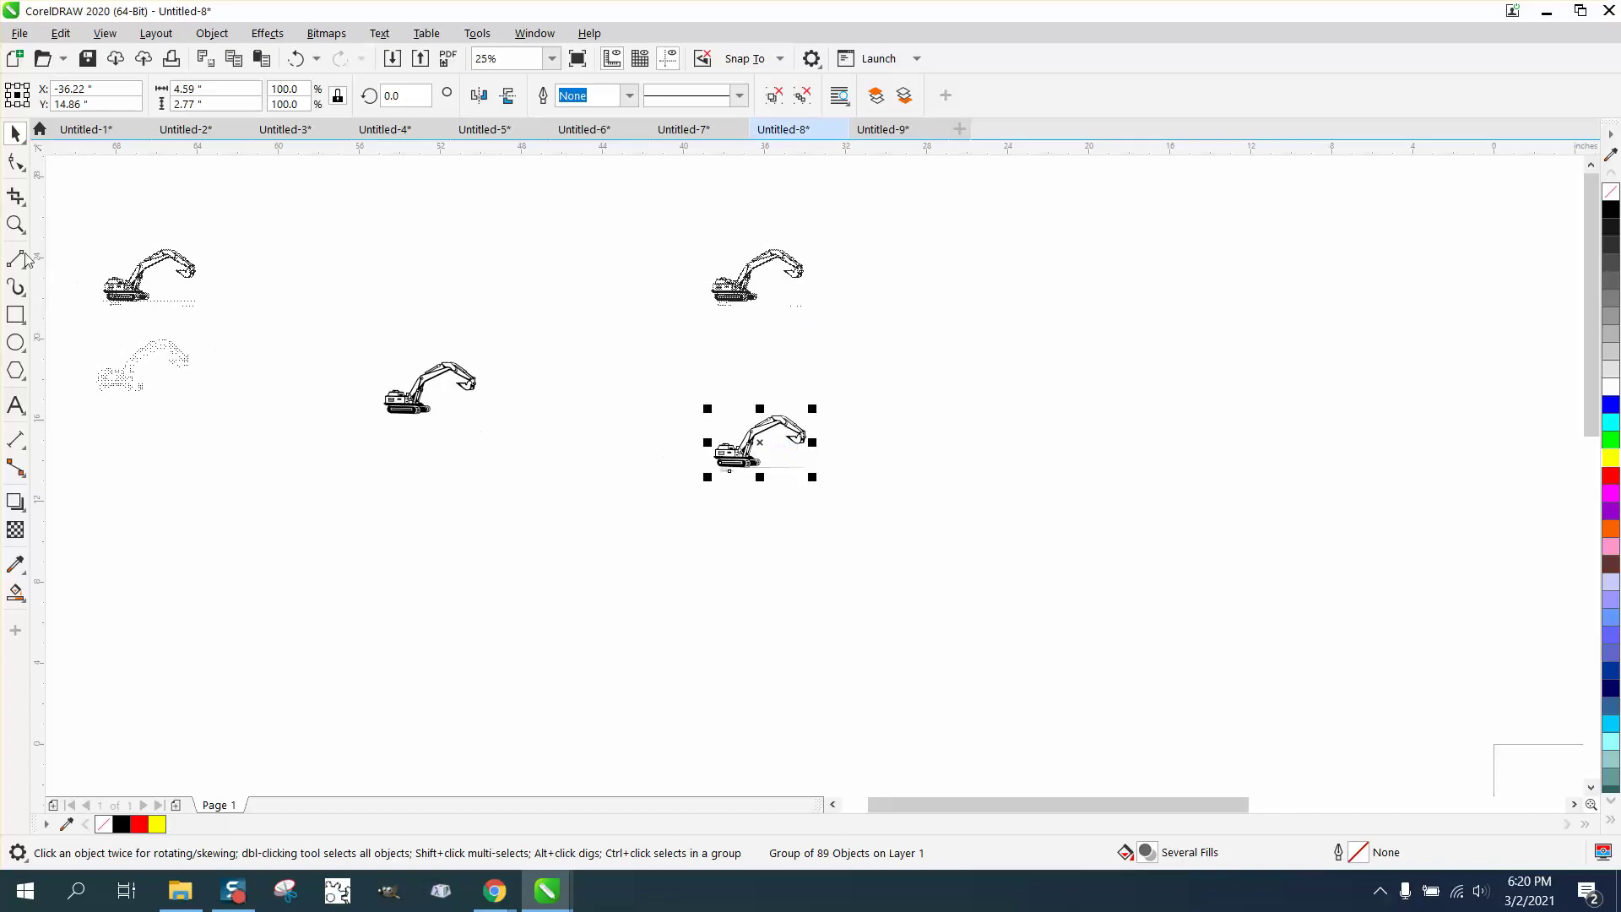
click(15, 224)
drag(692, 391, 901, 495)
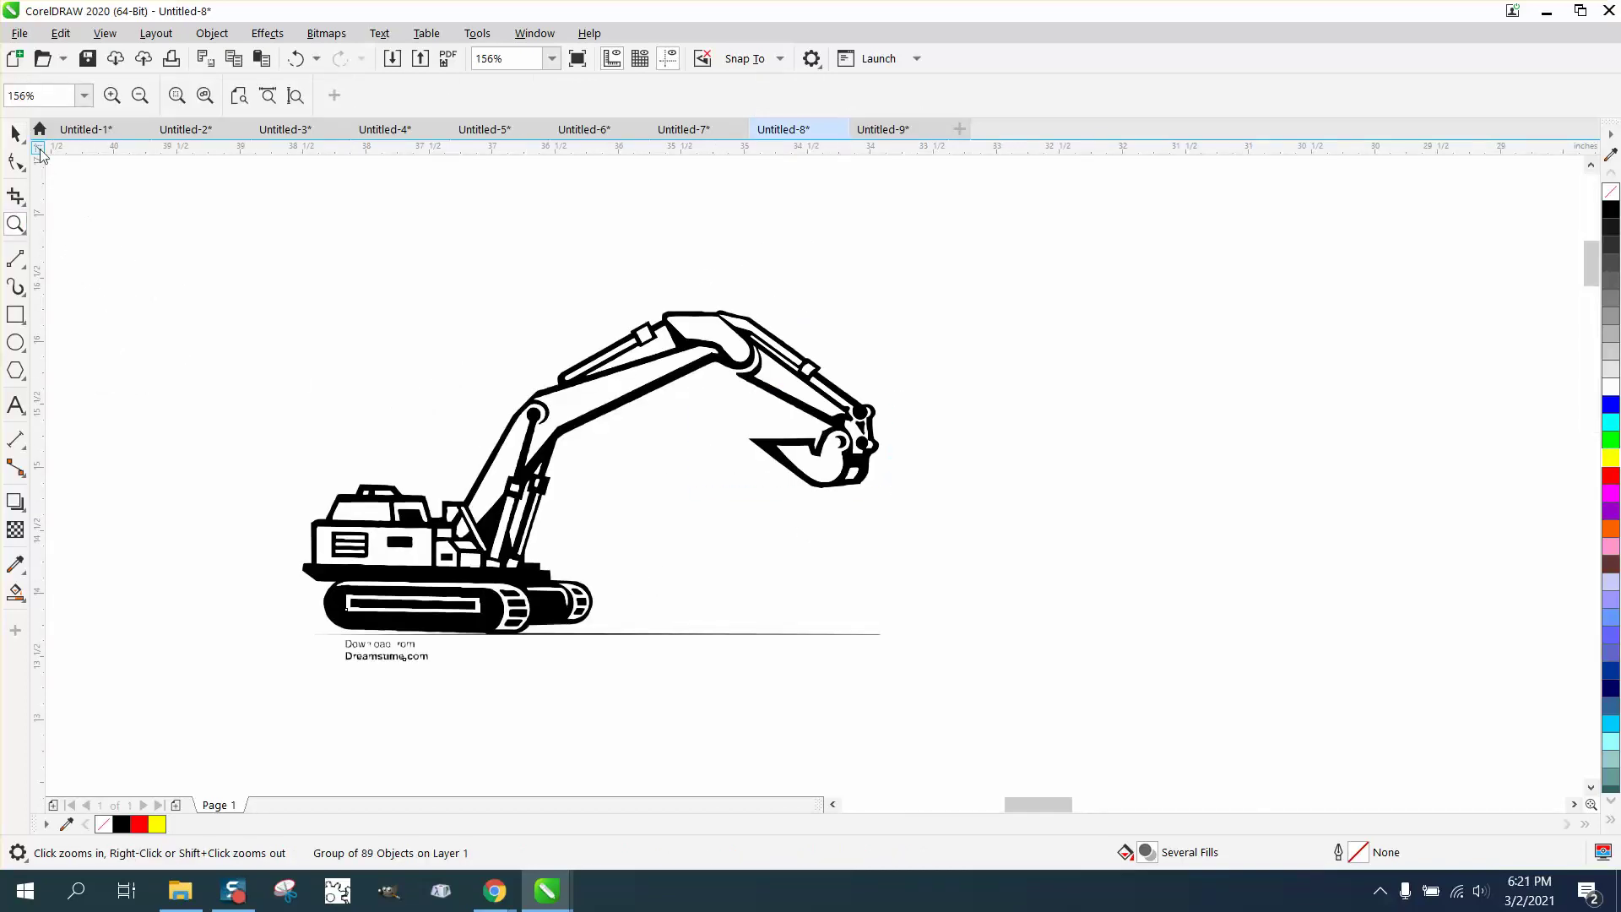
drag(397, 579, 780, 700)
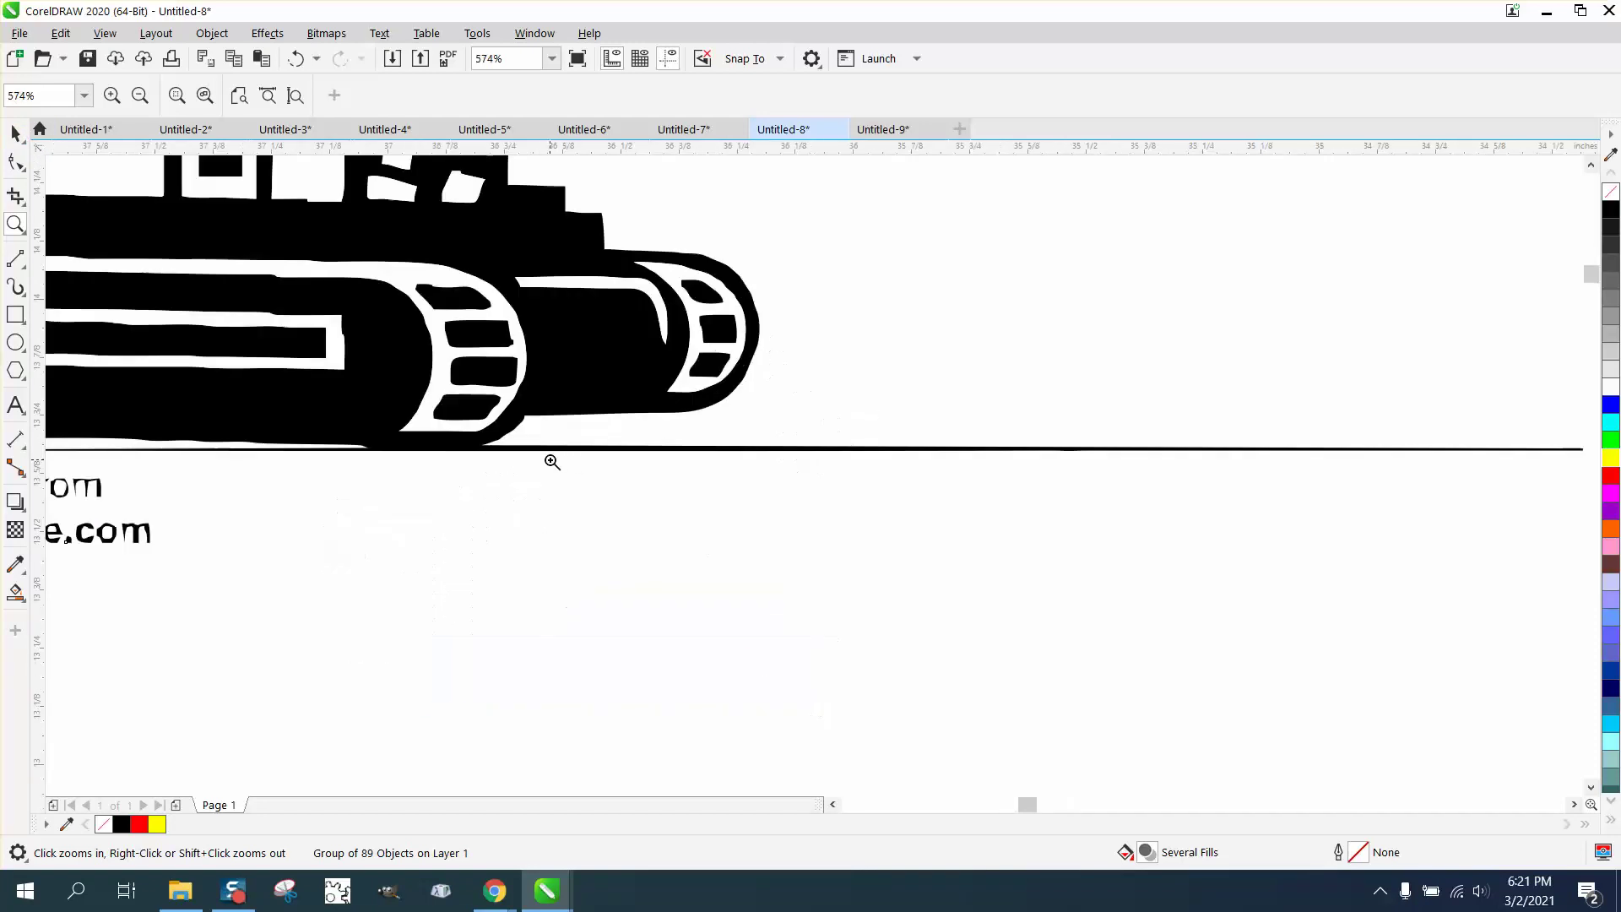
scroll(591, 451, down, 4)
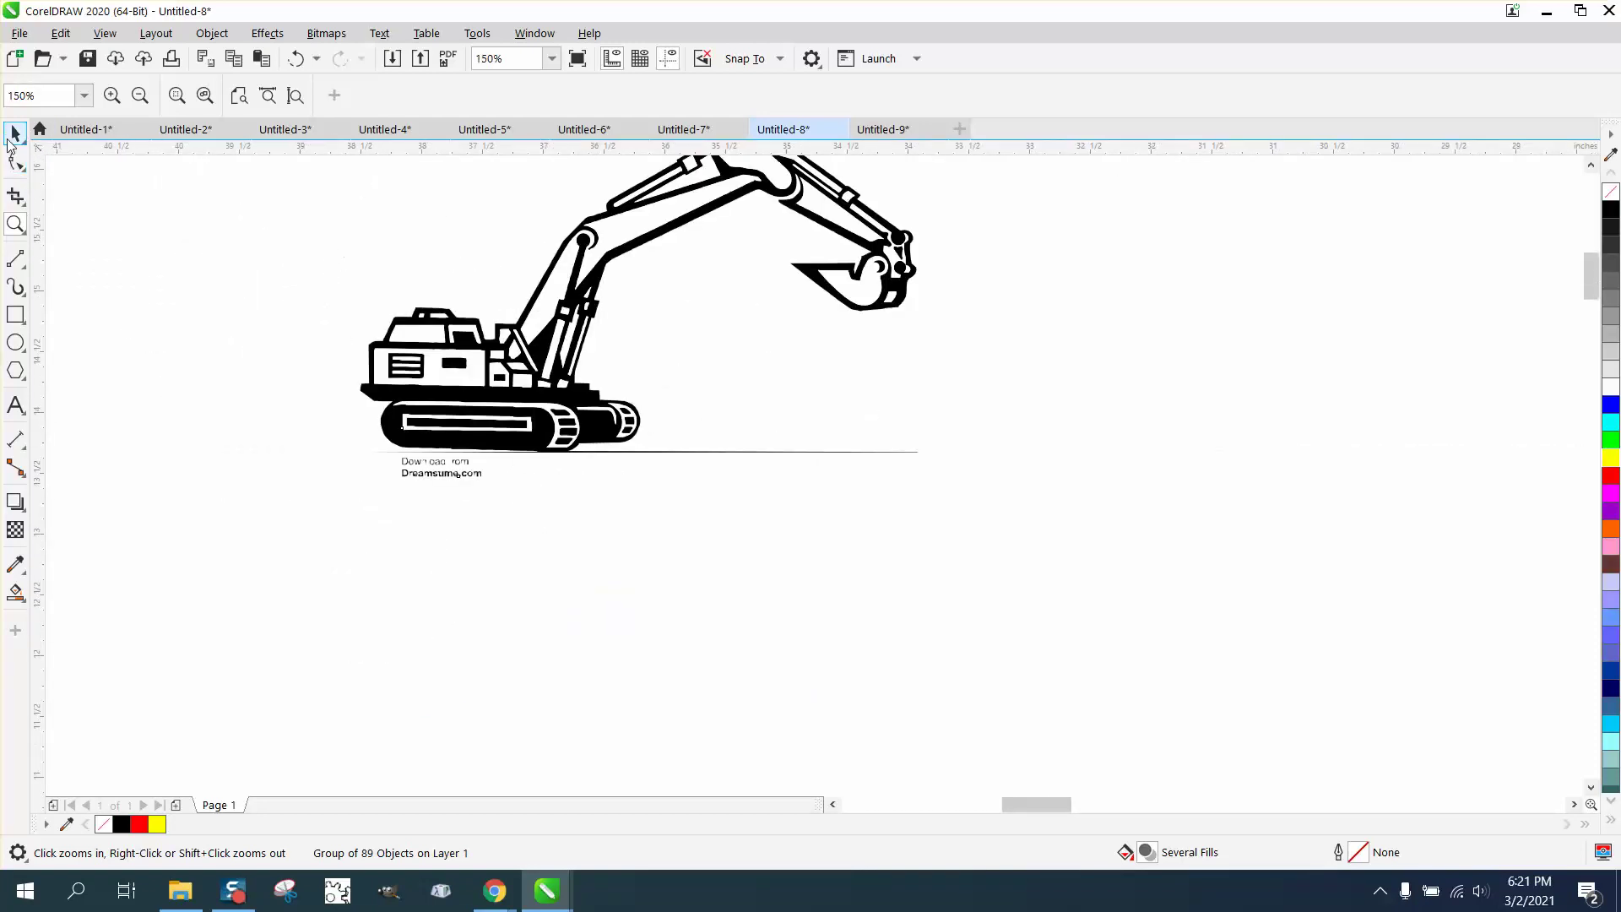
Ungroup the traced excavator into 89 separate objects
click(13, 135)
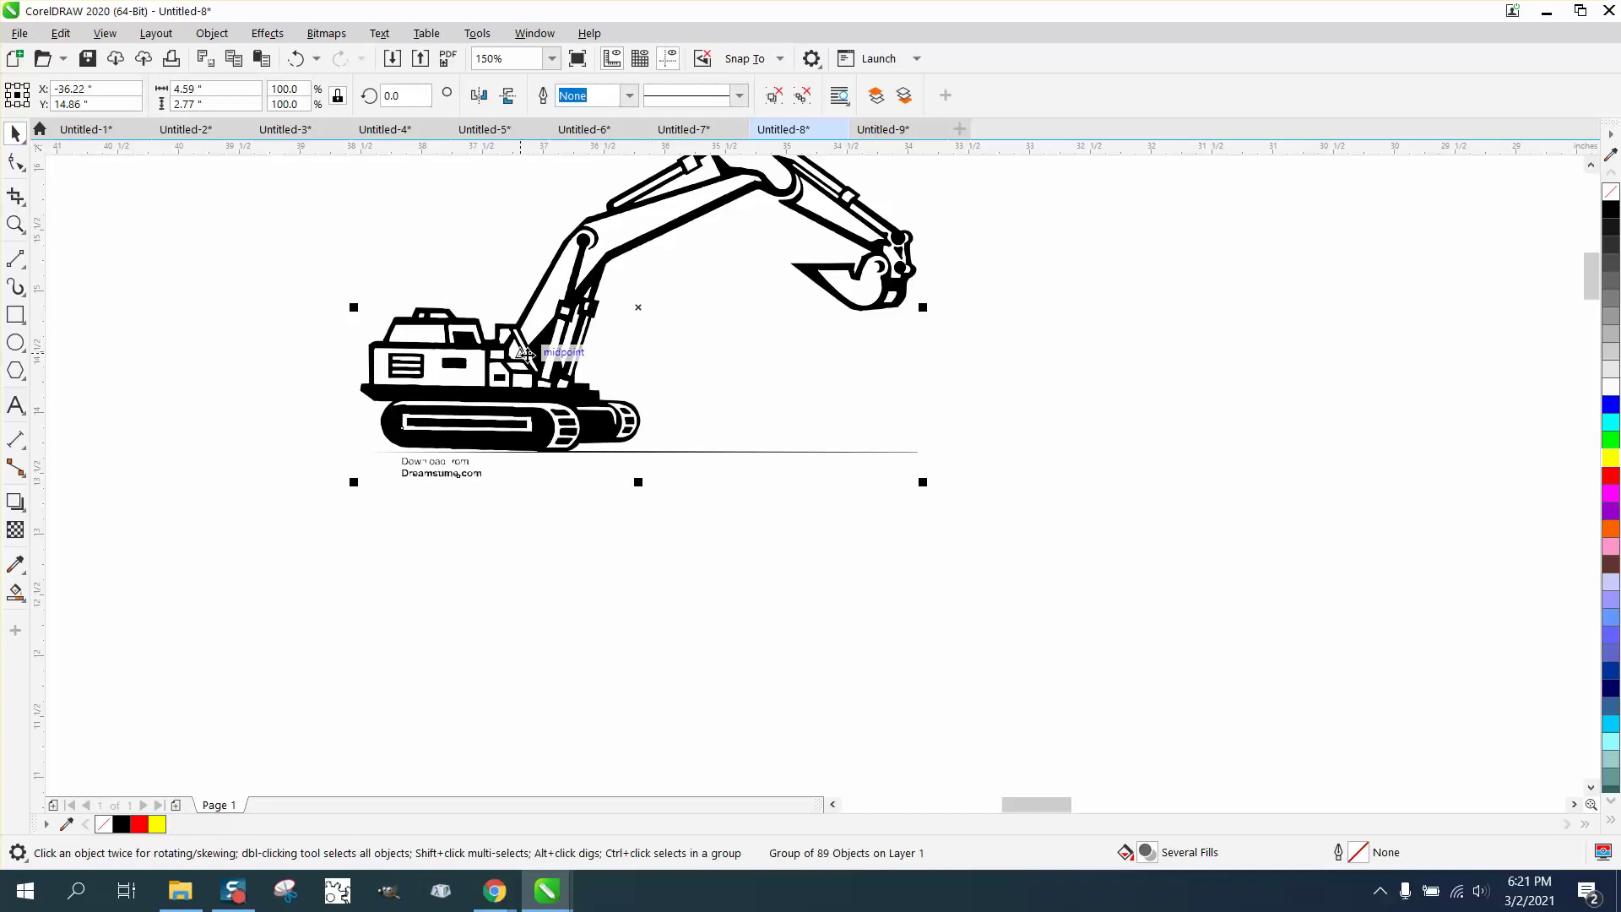
click(212, 33)
mouse_move(439, 369)
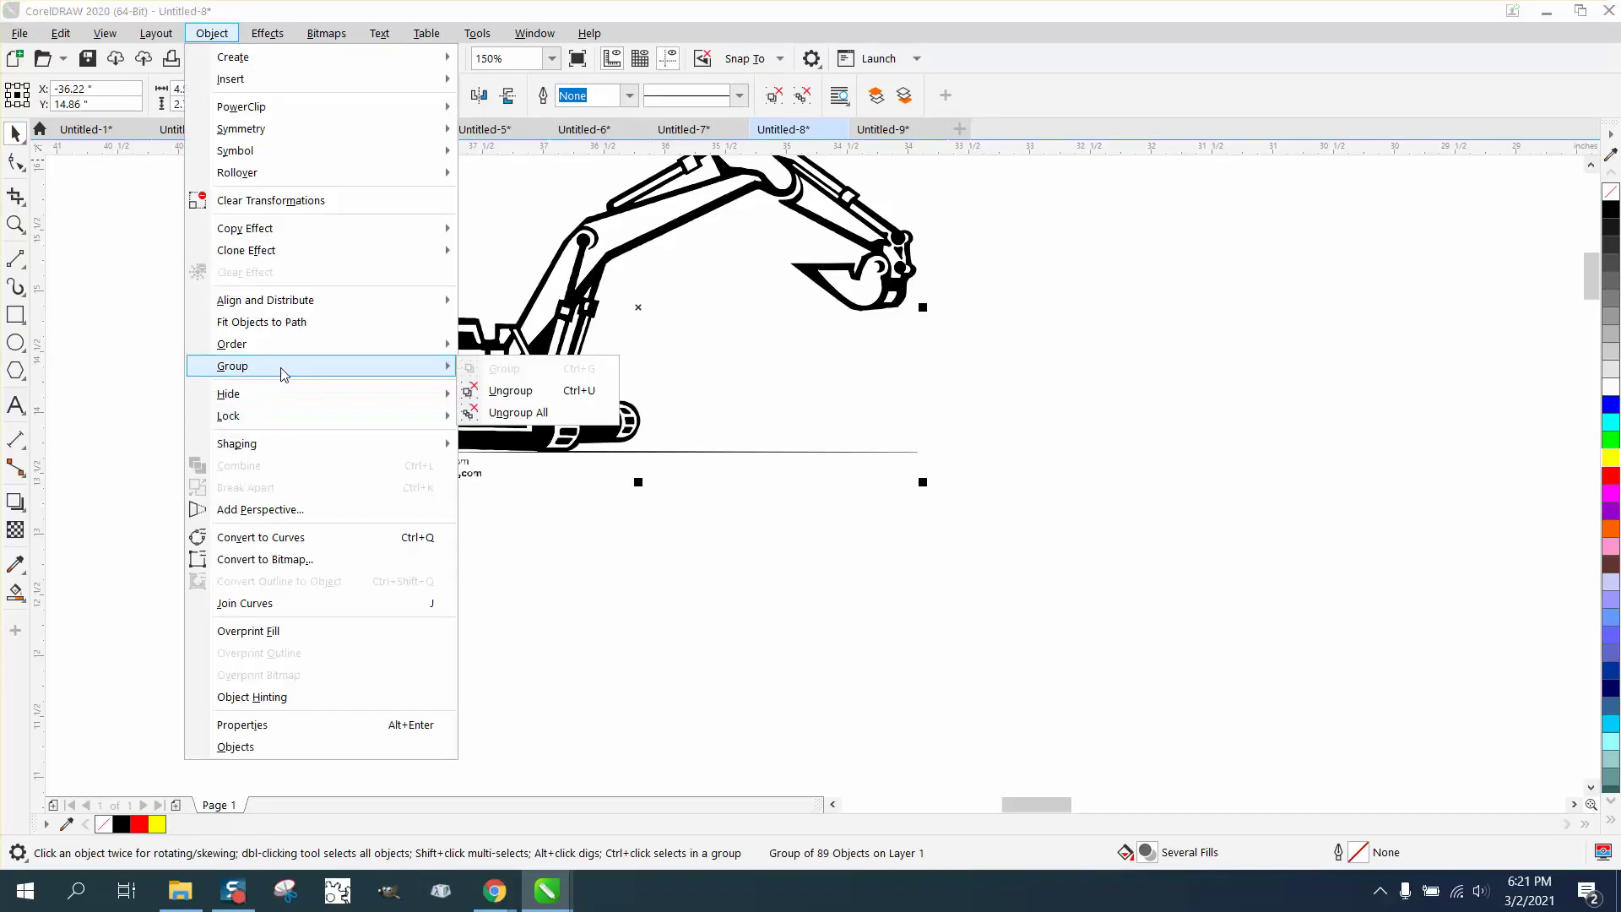
click(481, 391)
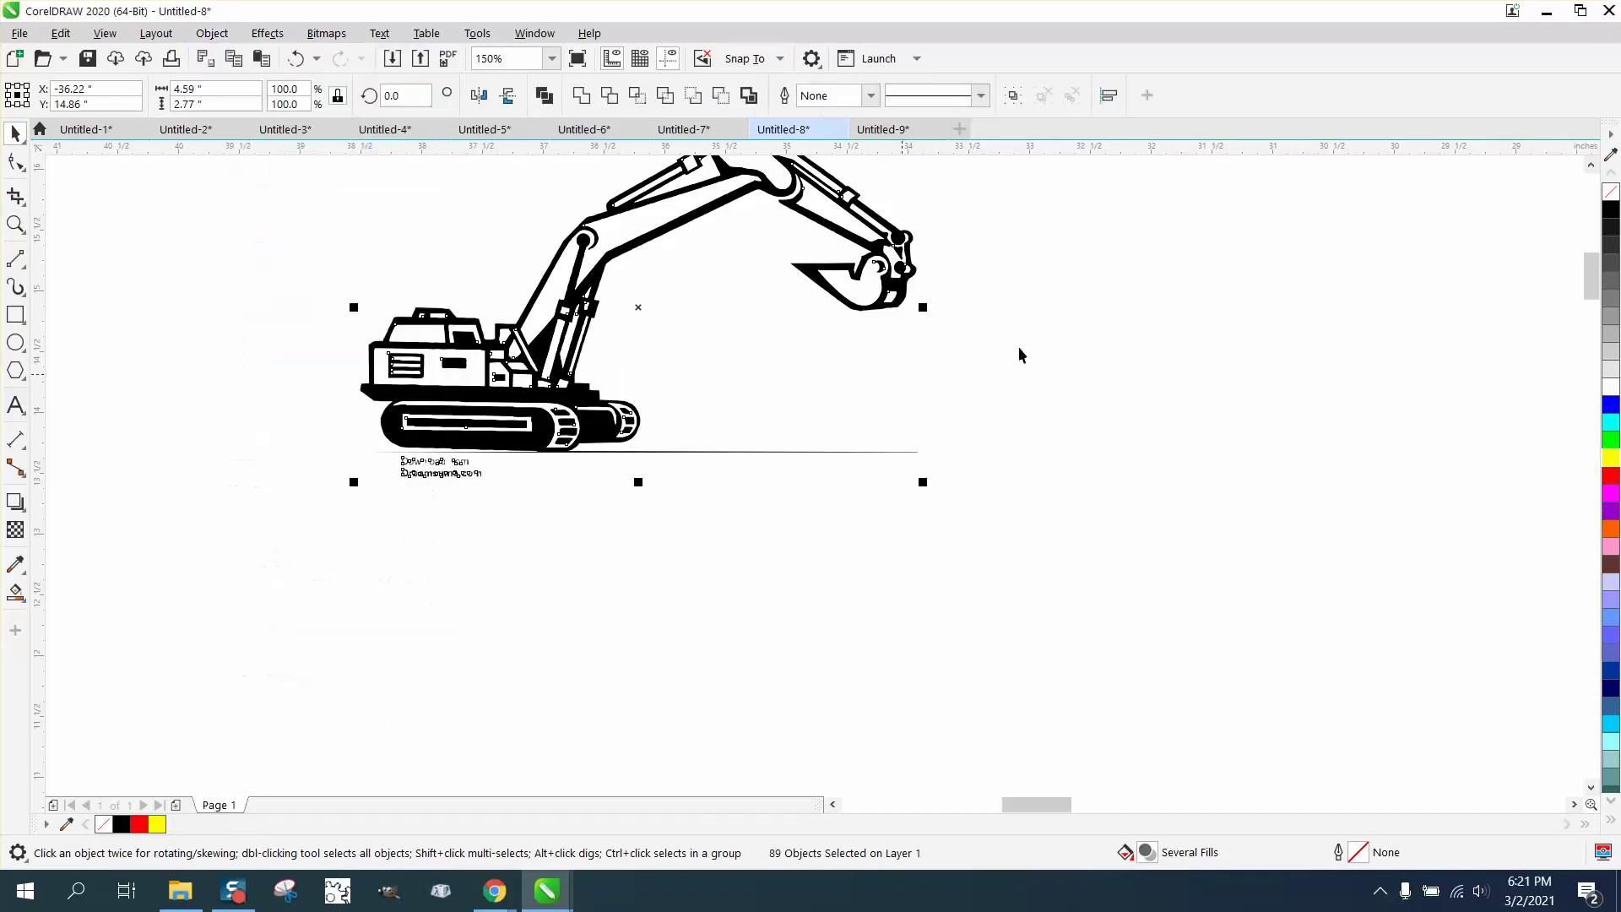
Remove the fill from all pieces and give them black hairline outlines
click(1610, 193)
right_click(1611, 210)
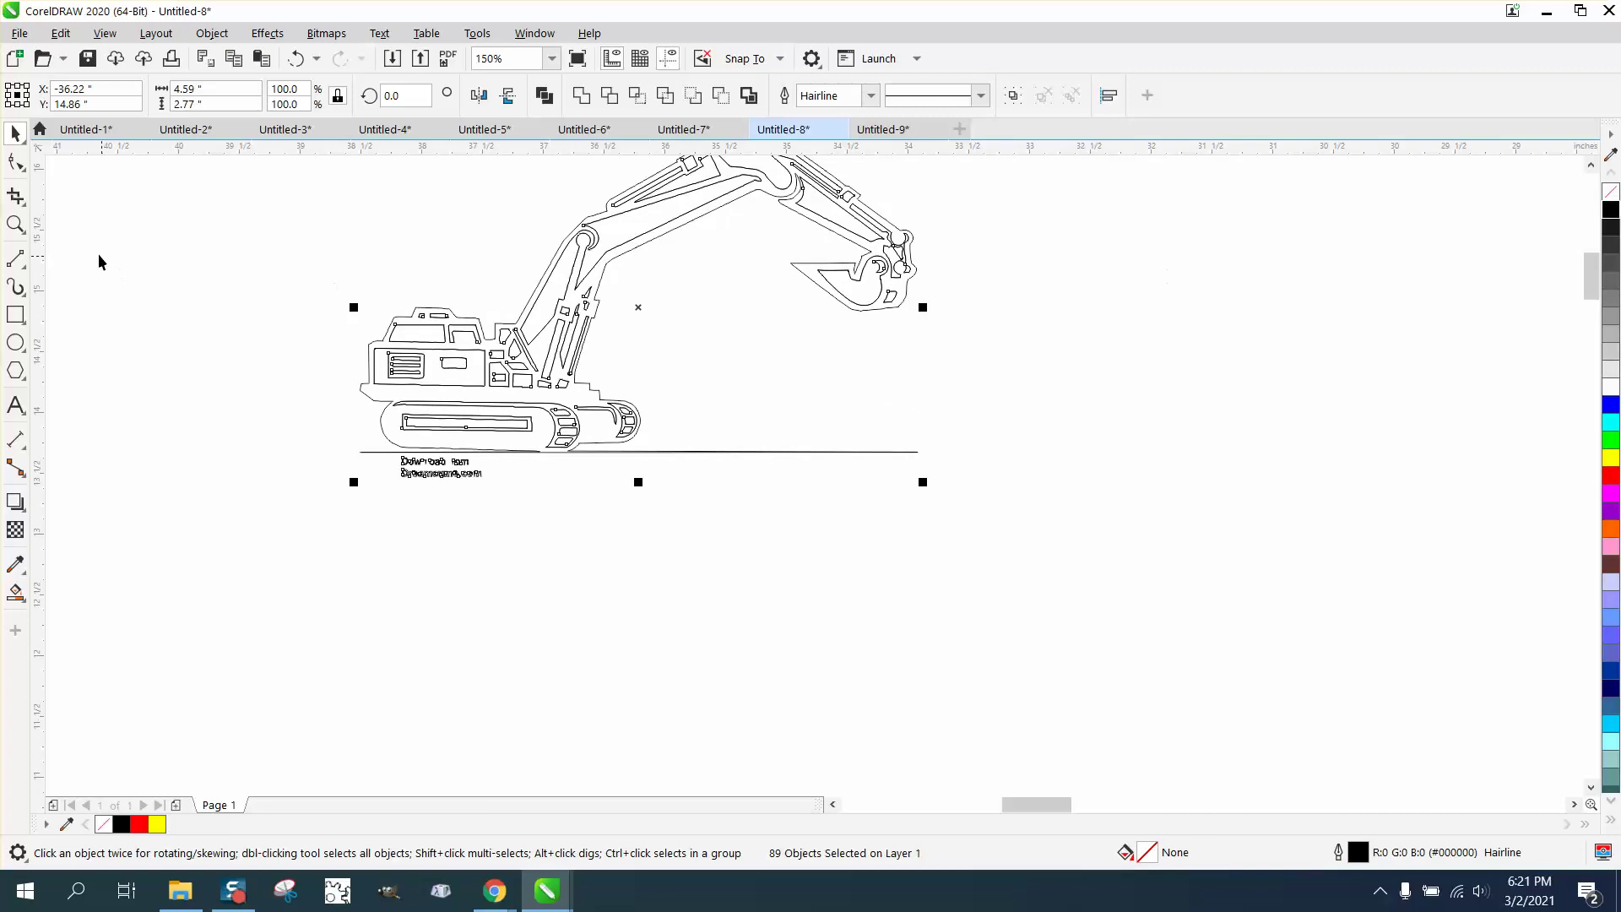
click(15, 224)
drag(293, 385, 736, 508)
click(1087, 540)
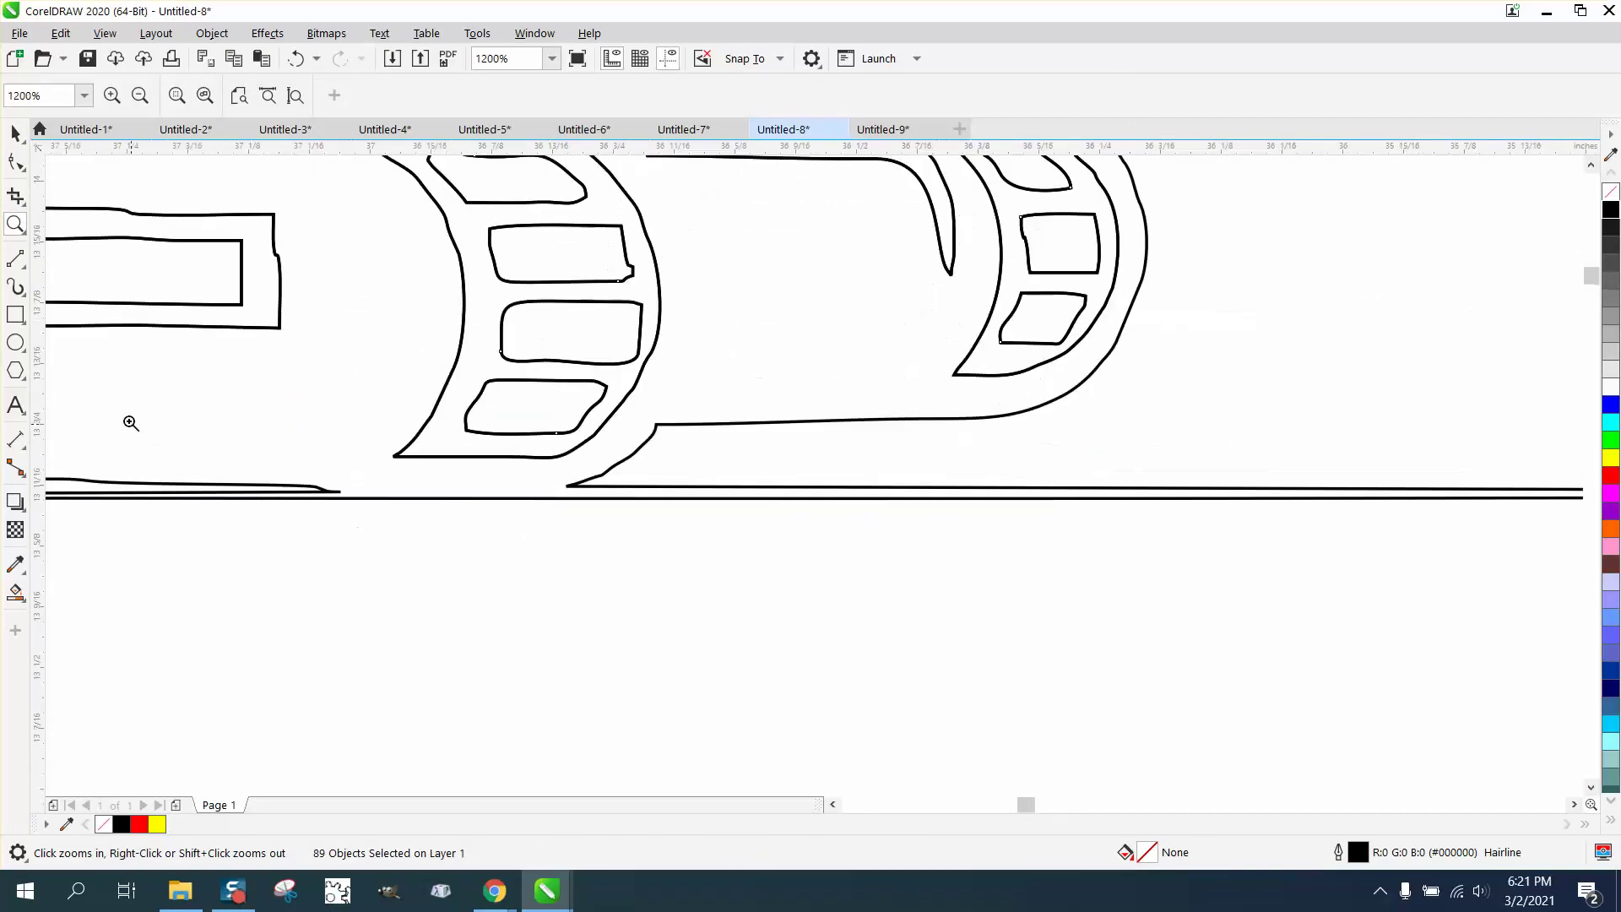
Draw a 2-point line across the track's bottom gap and delete the long stray lines beneath
click(22, 264)
click(80, 280)
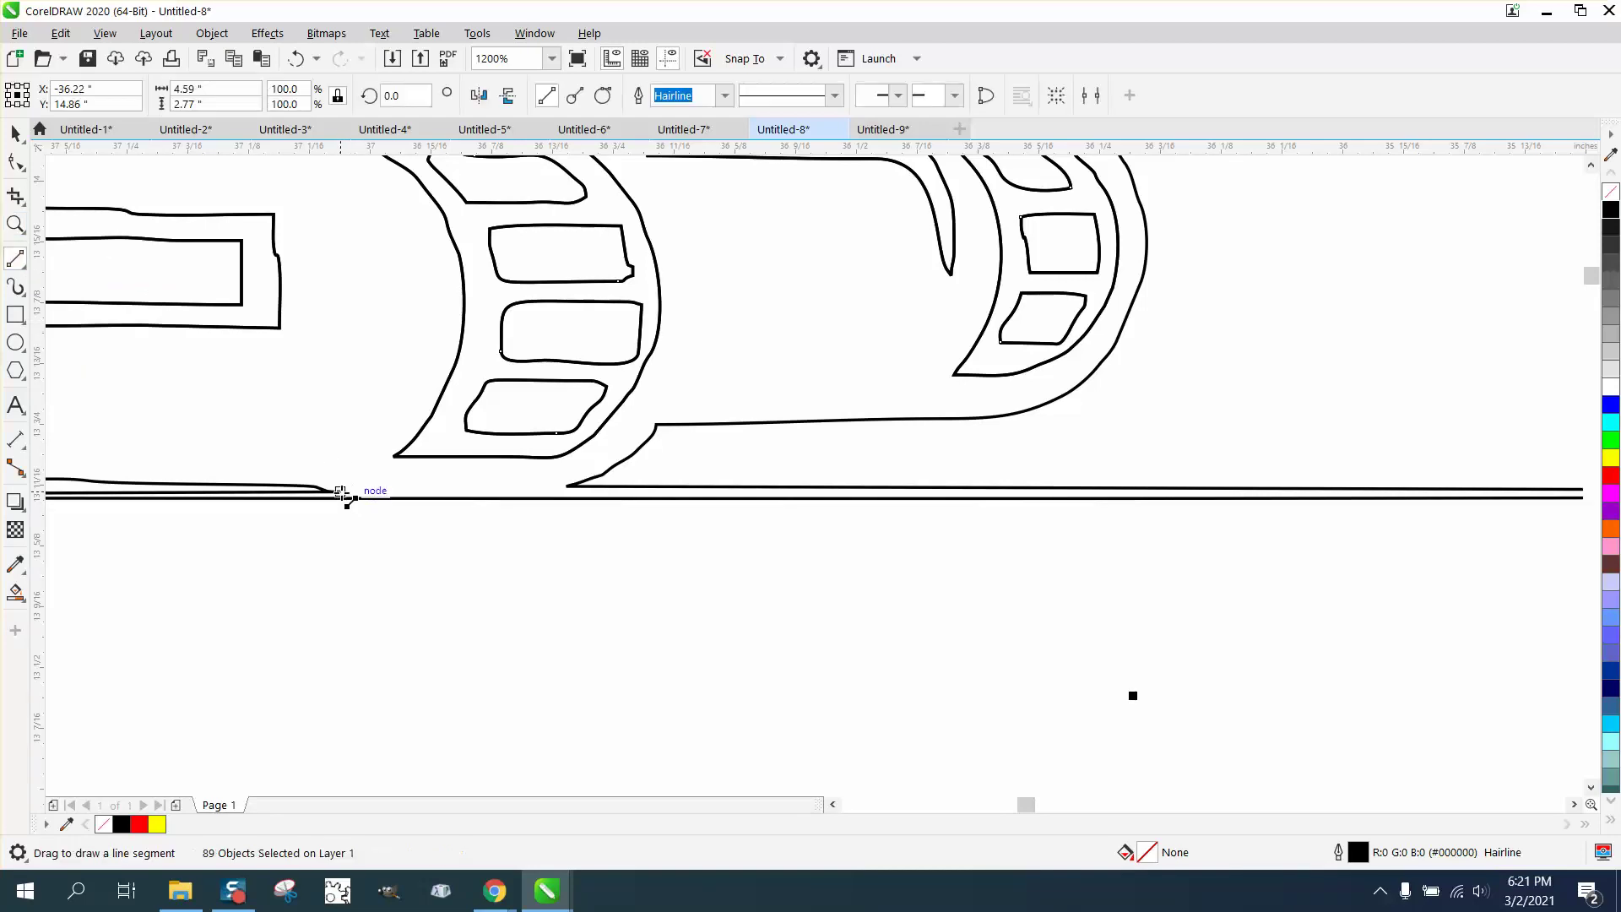
drag(339, 491, 571, 486)
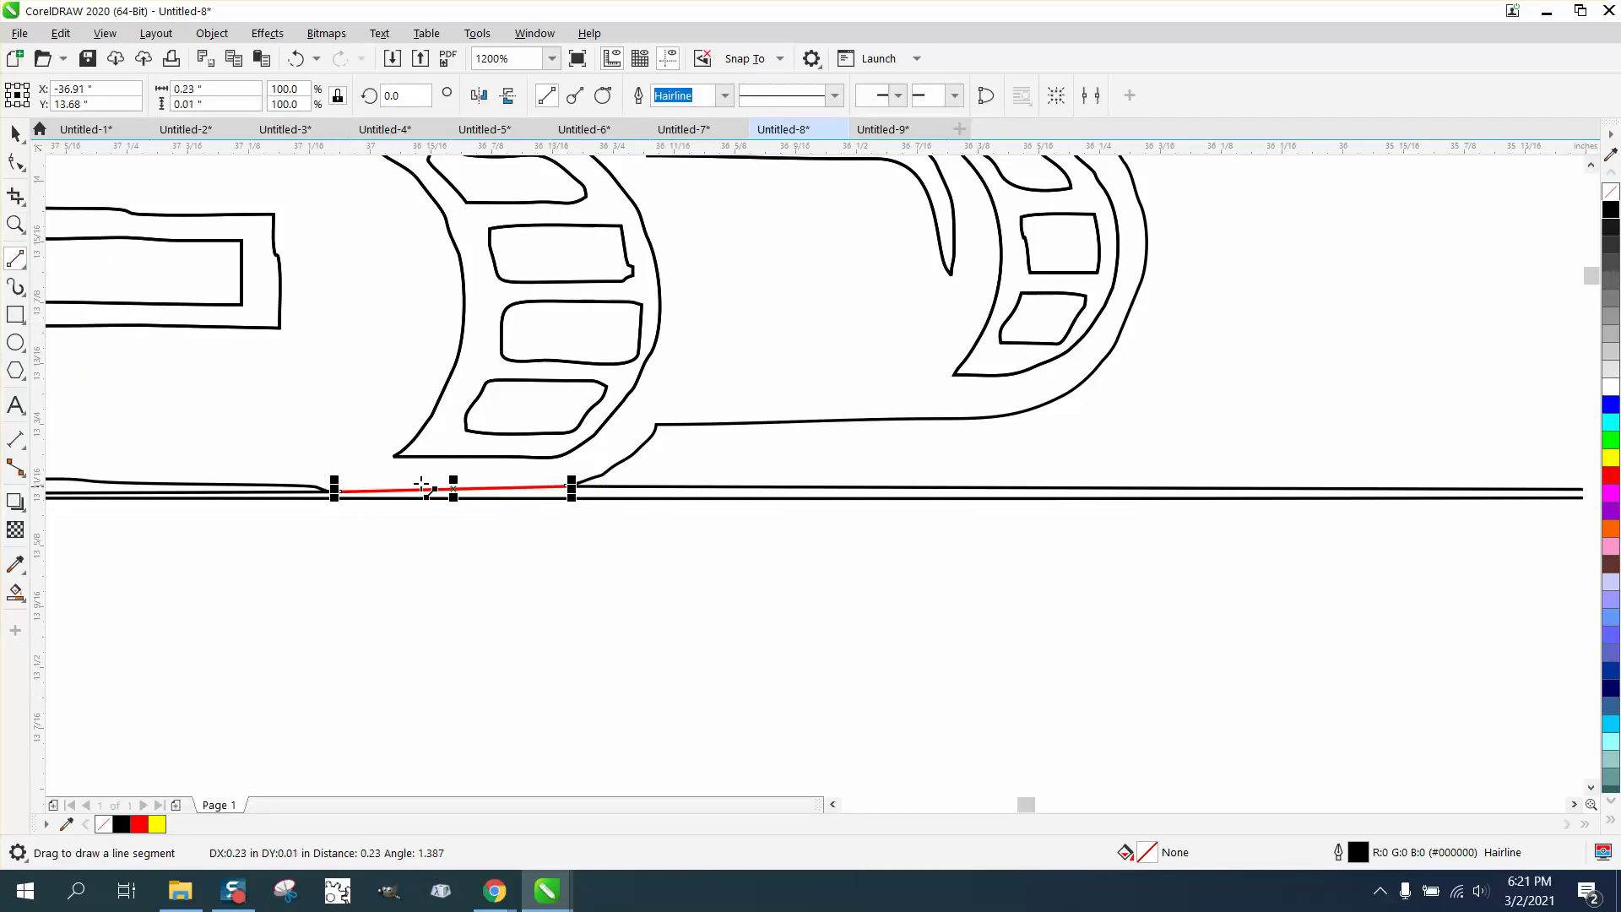
click(23, 196)
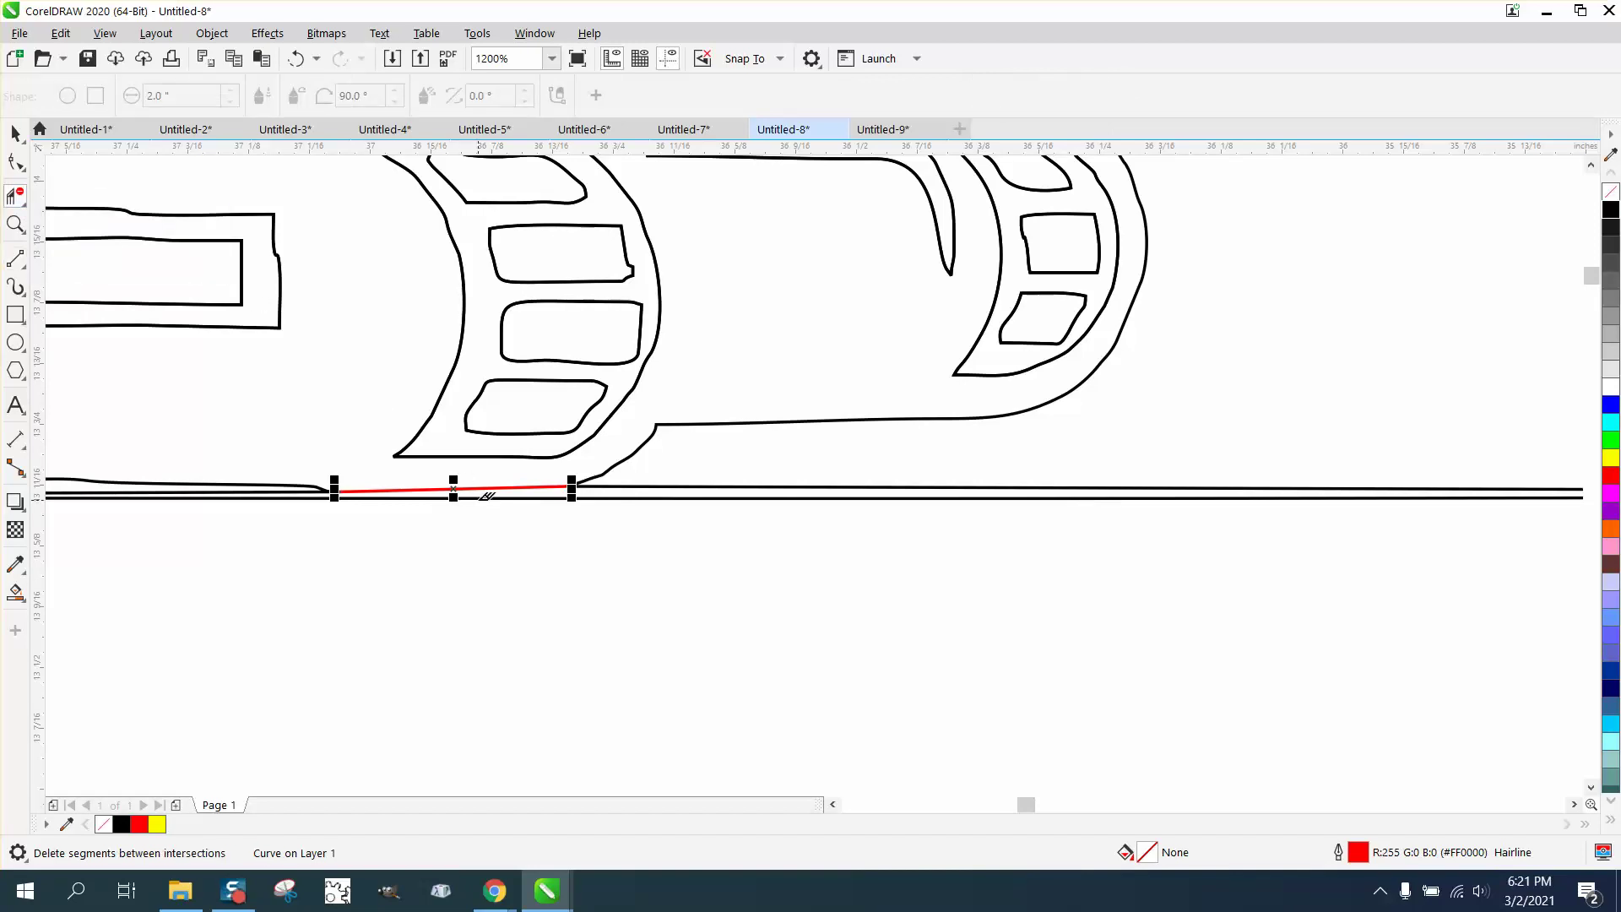
click(519, 497)
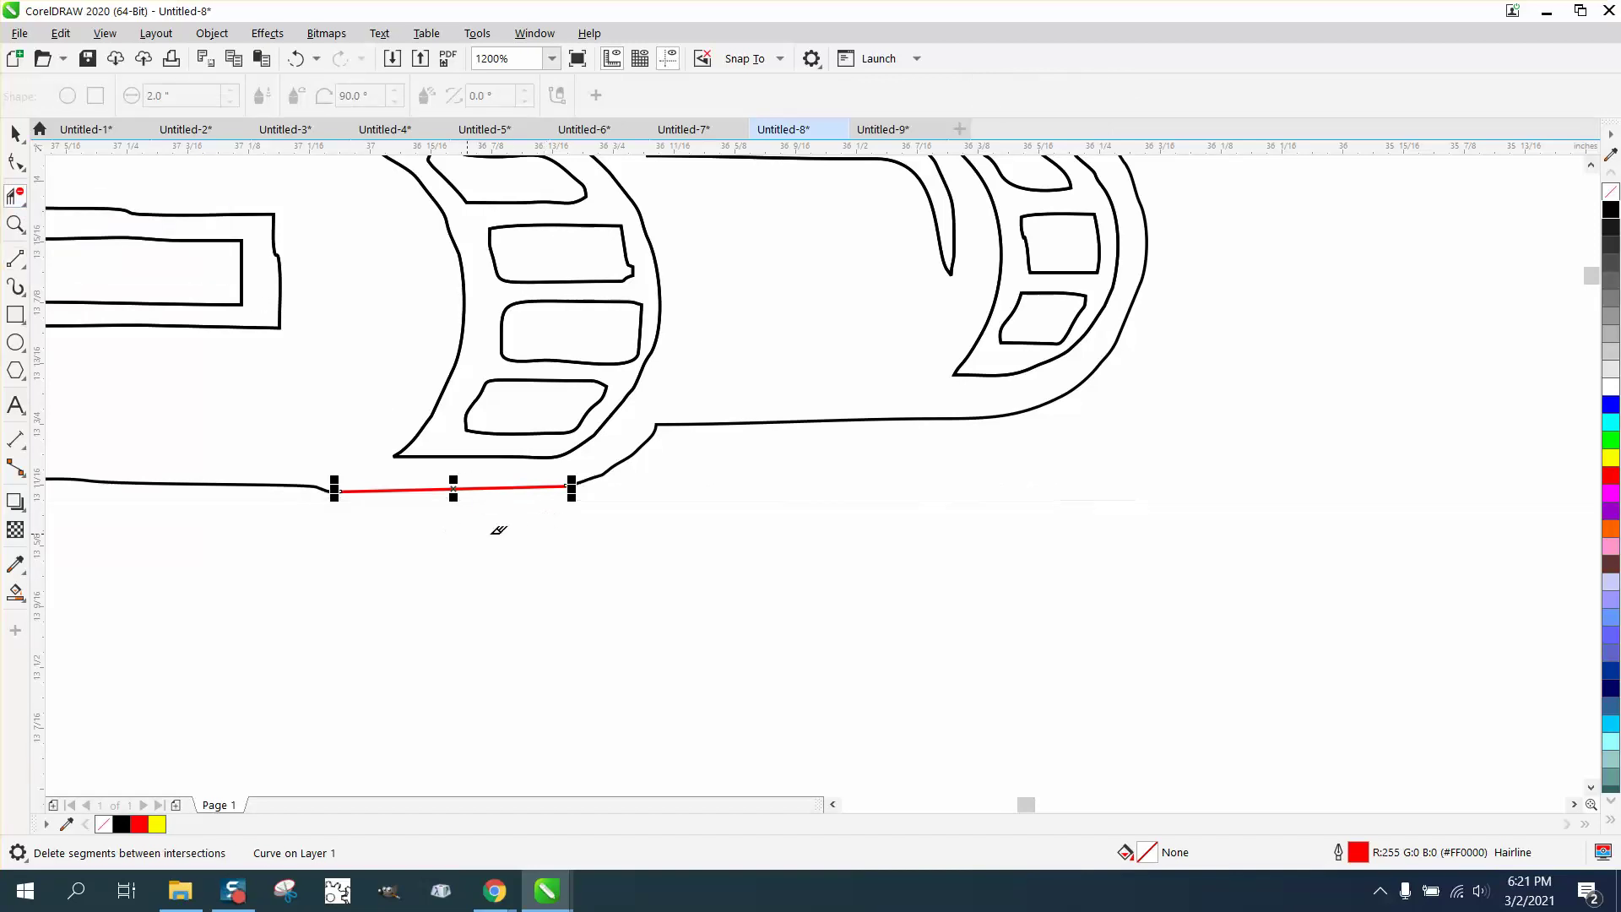
Select the red line and the neighbouring track outline, marquee-selecting their end nodes
key(F10)
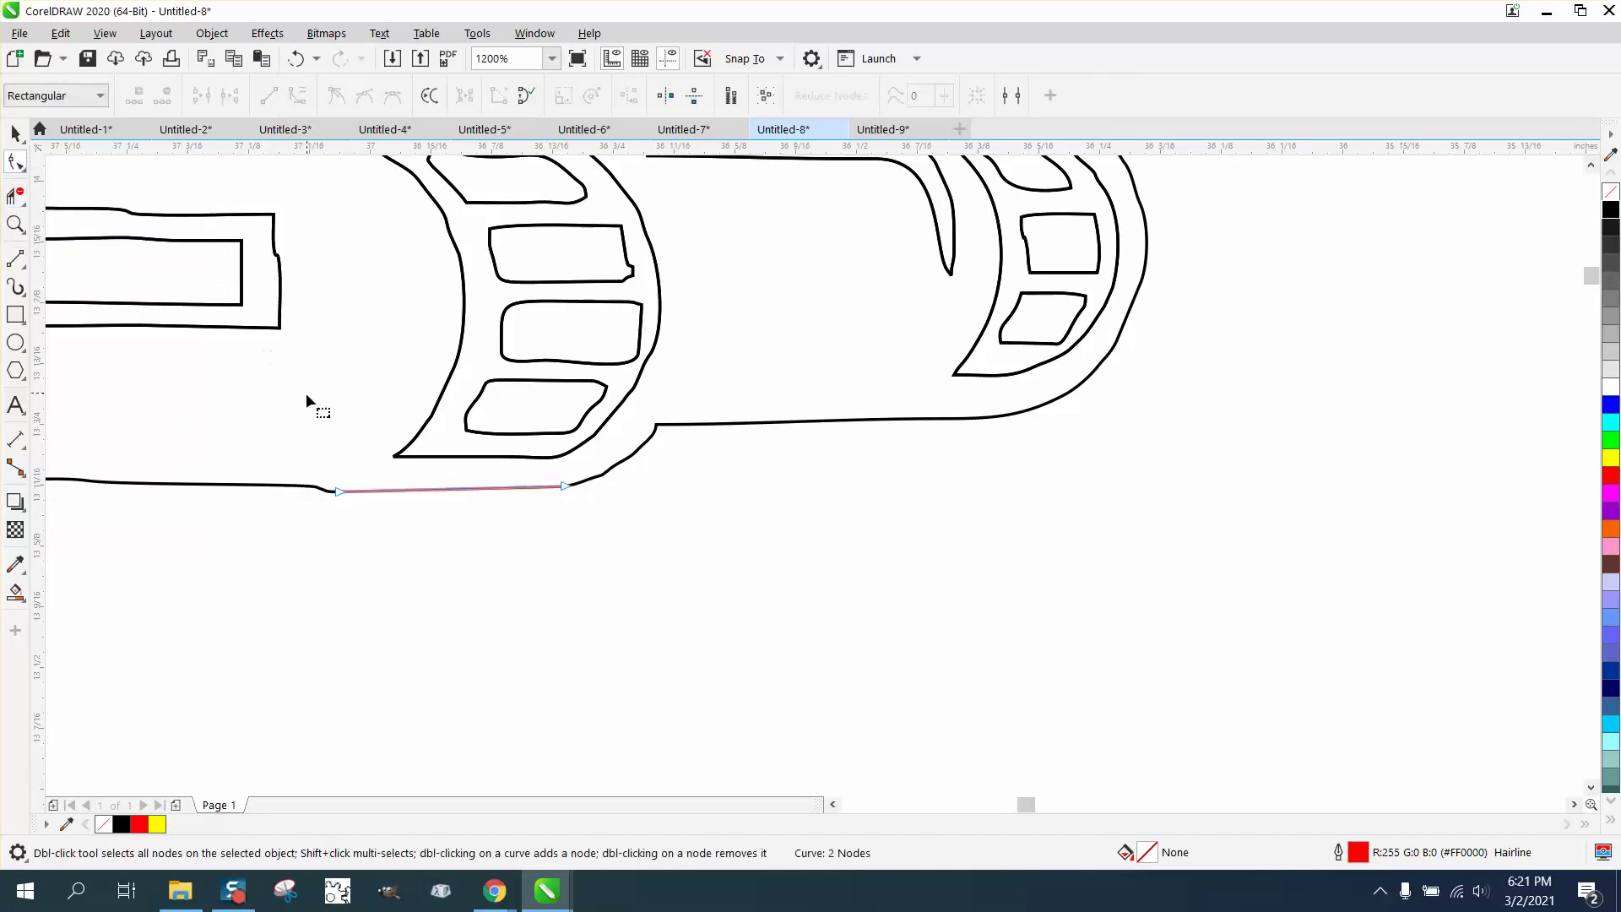
key(z)
drag(279, 457, 798, 545)
click(15, 162)
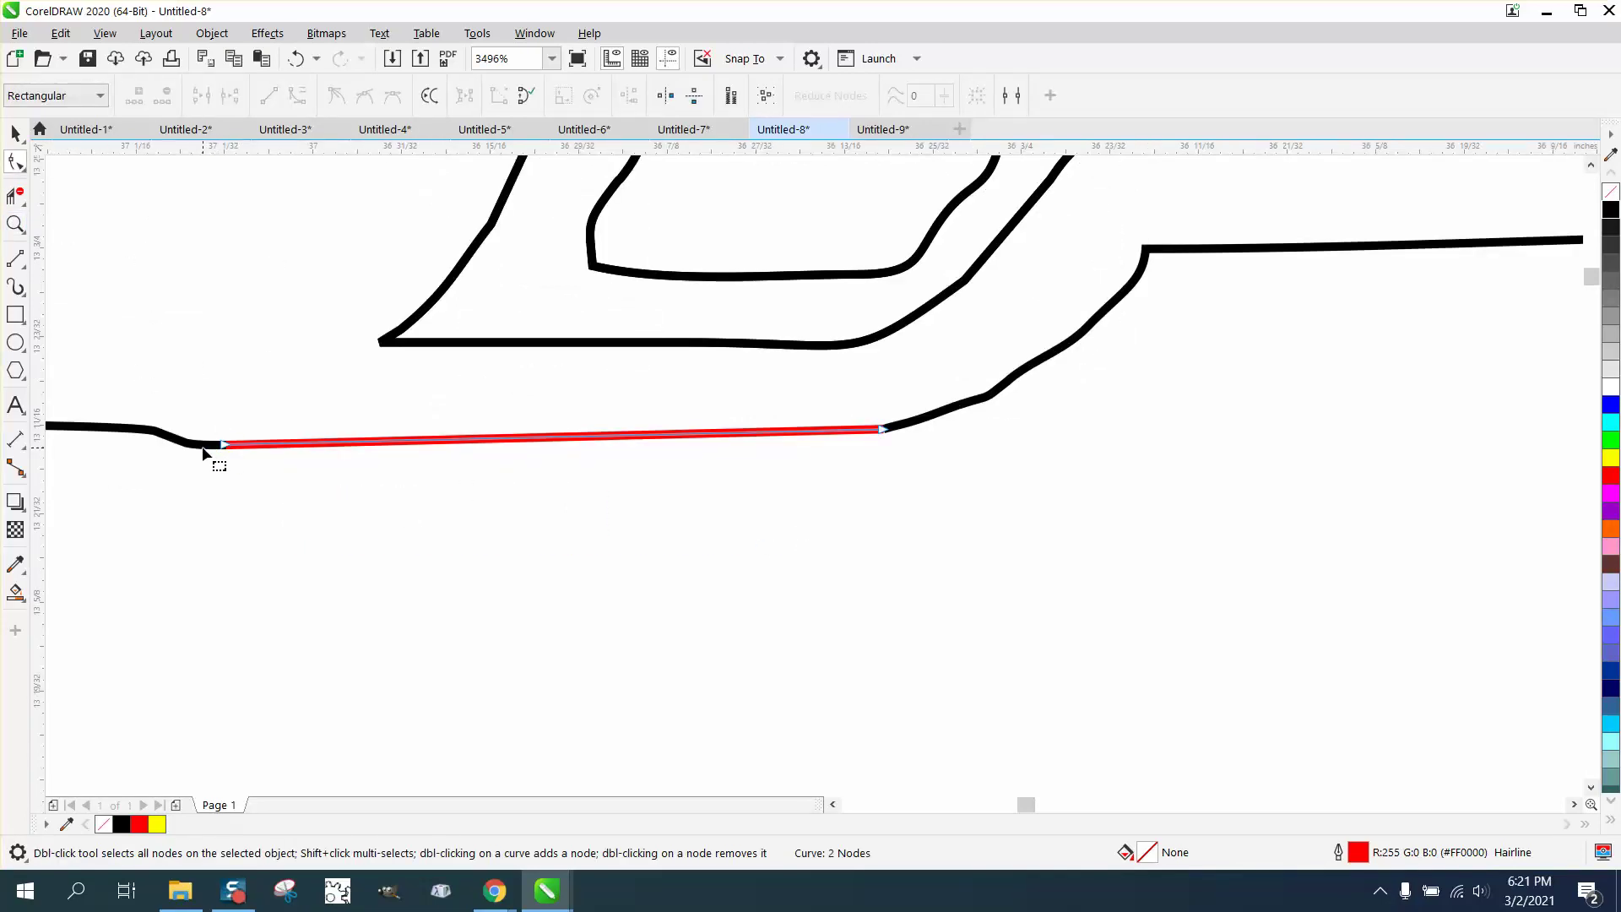
shift+click(204, 450)
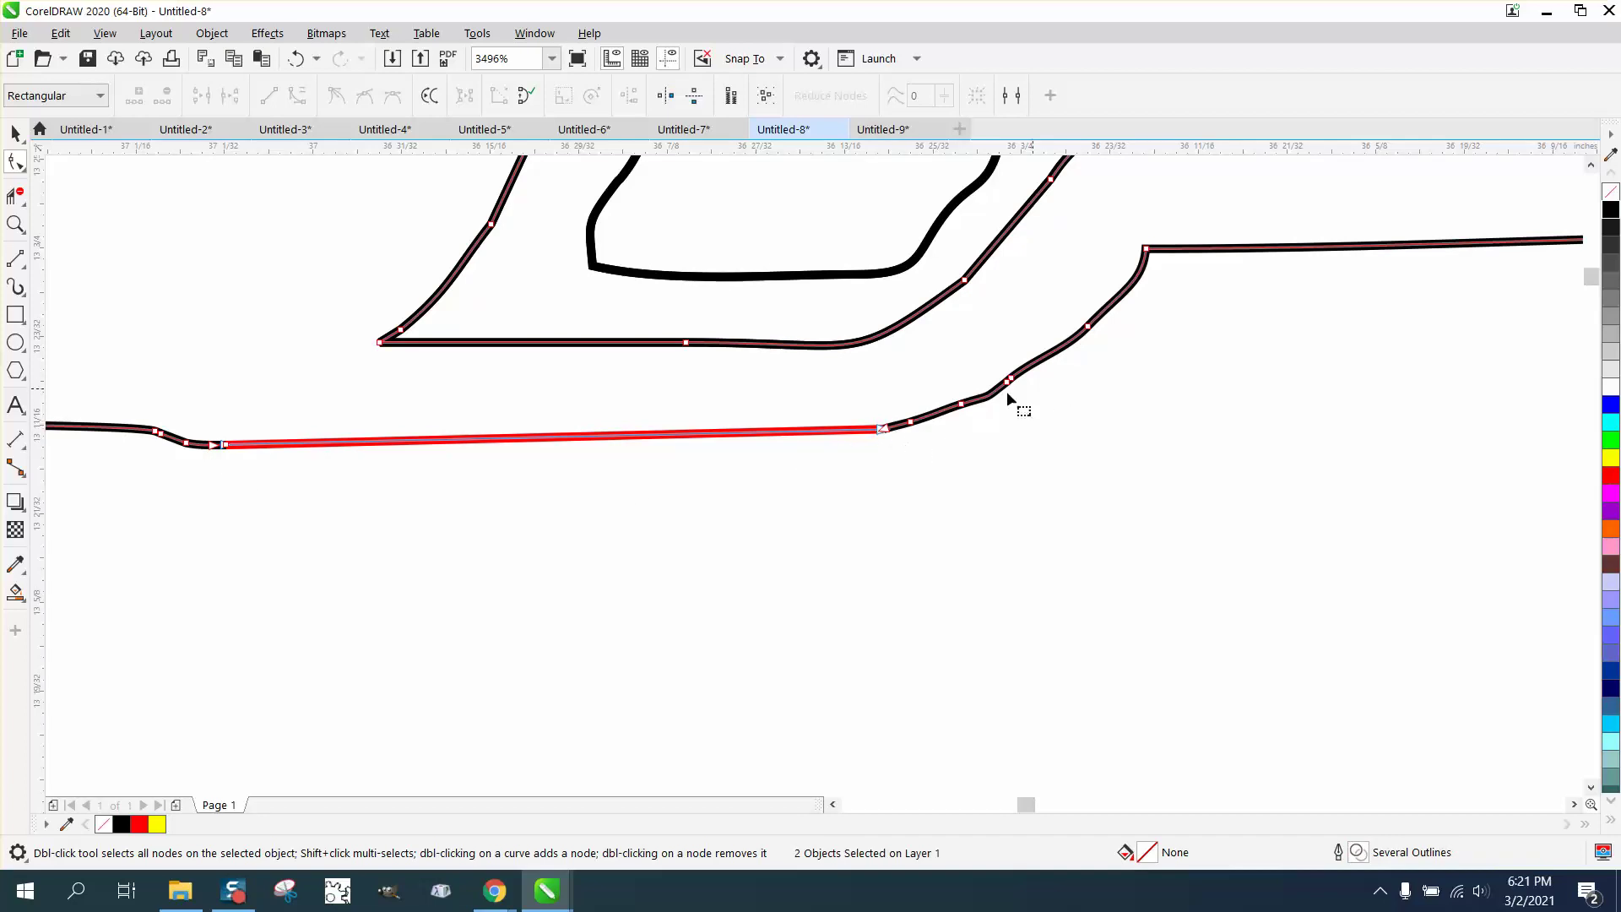
drag(203, 426, 355, 458)
drag(814, 456, 898, 457)
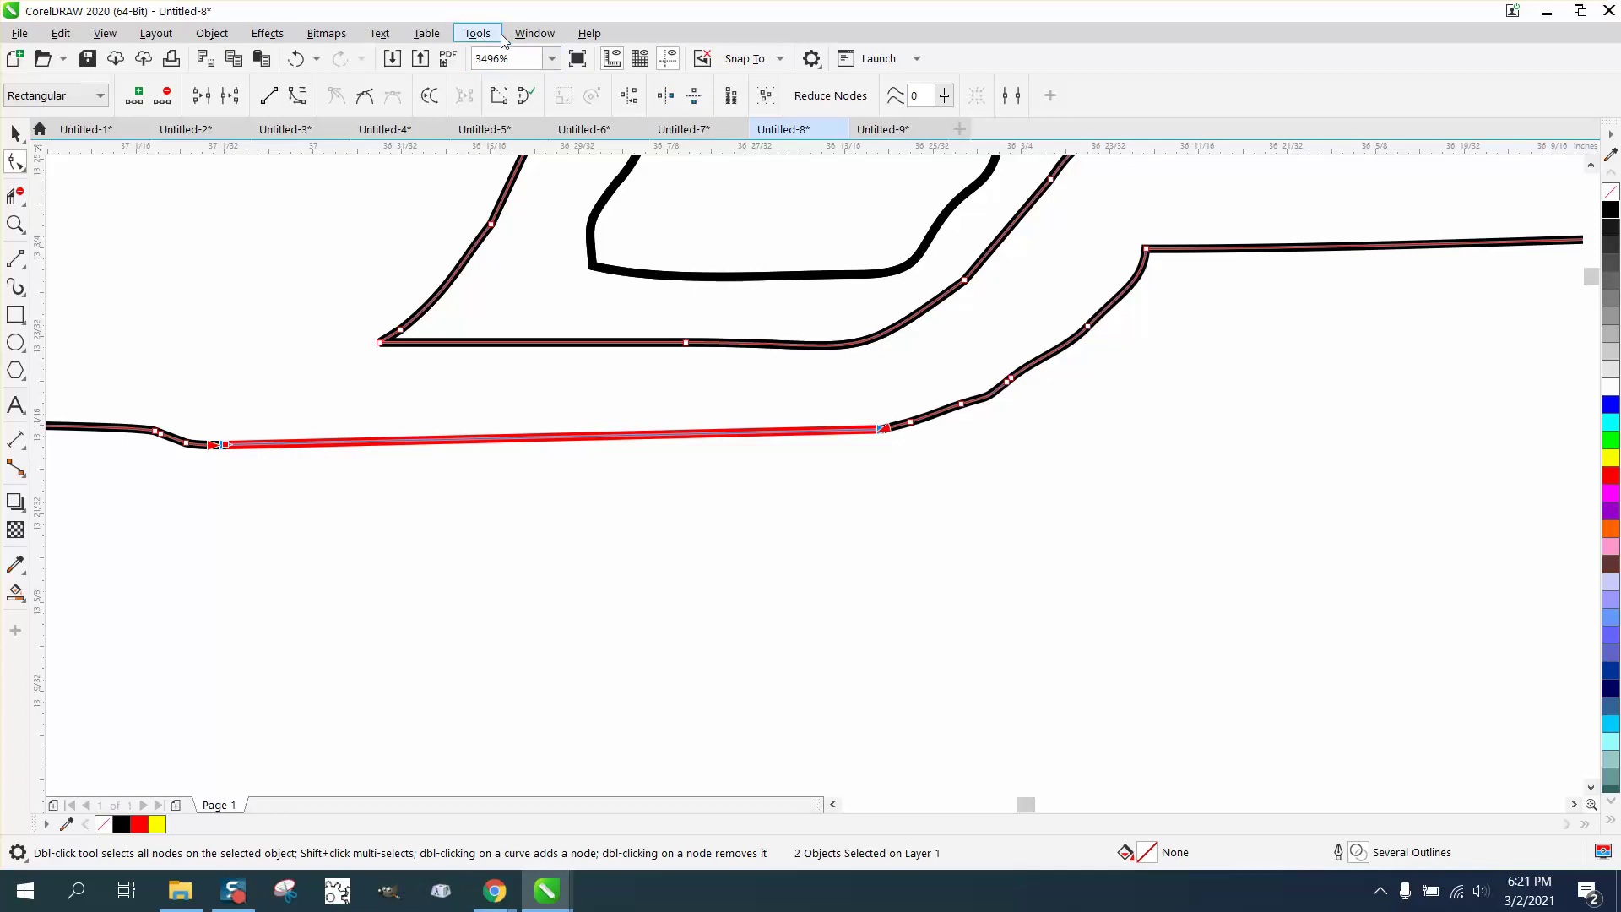
Join them with the Join Curves docker into one 1231-node curve
click(529, 34)
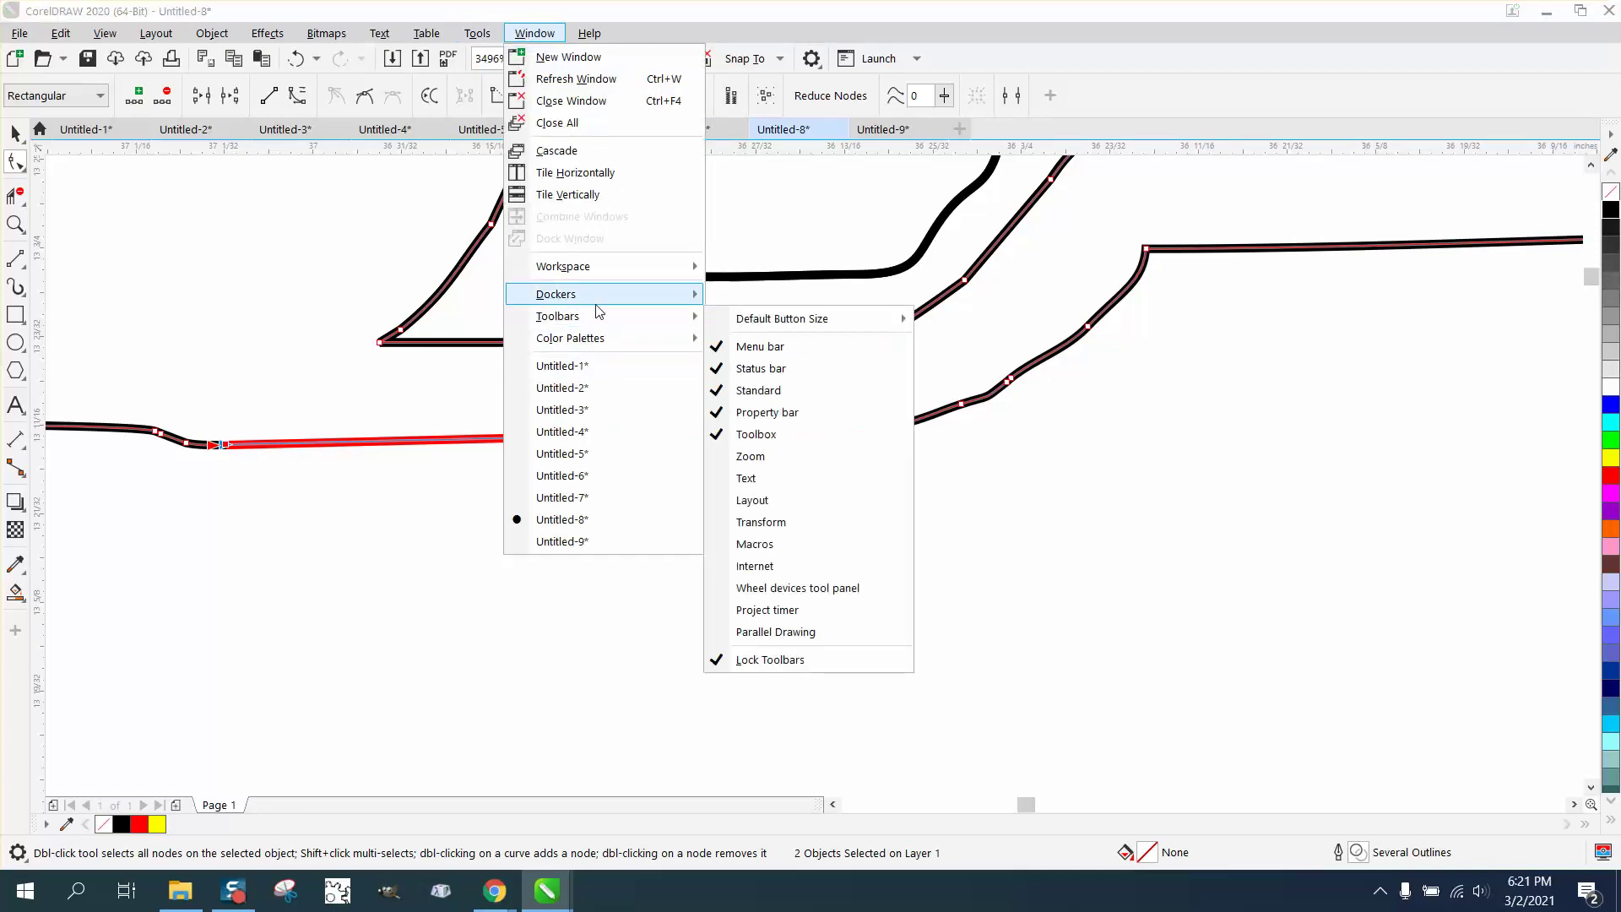
mouse_move(689, 300)
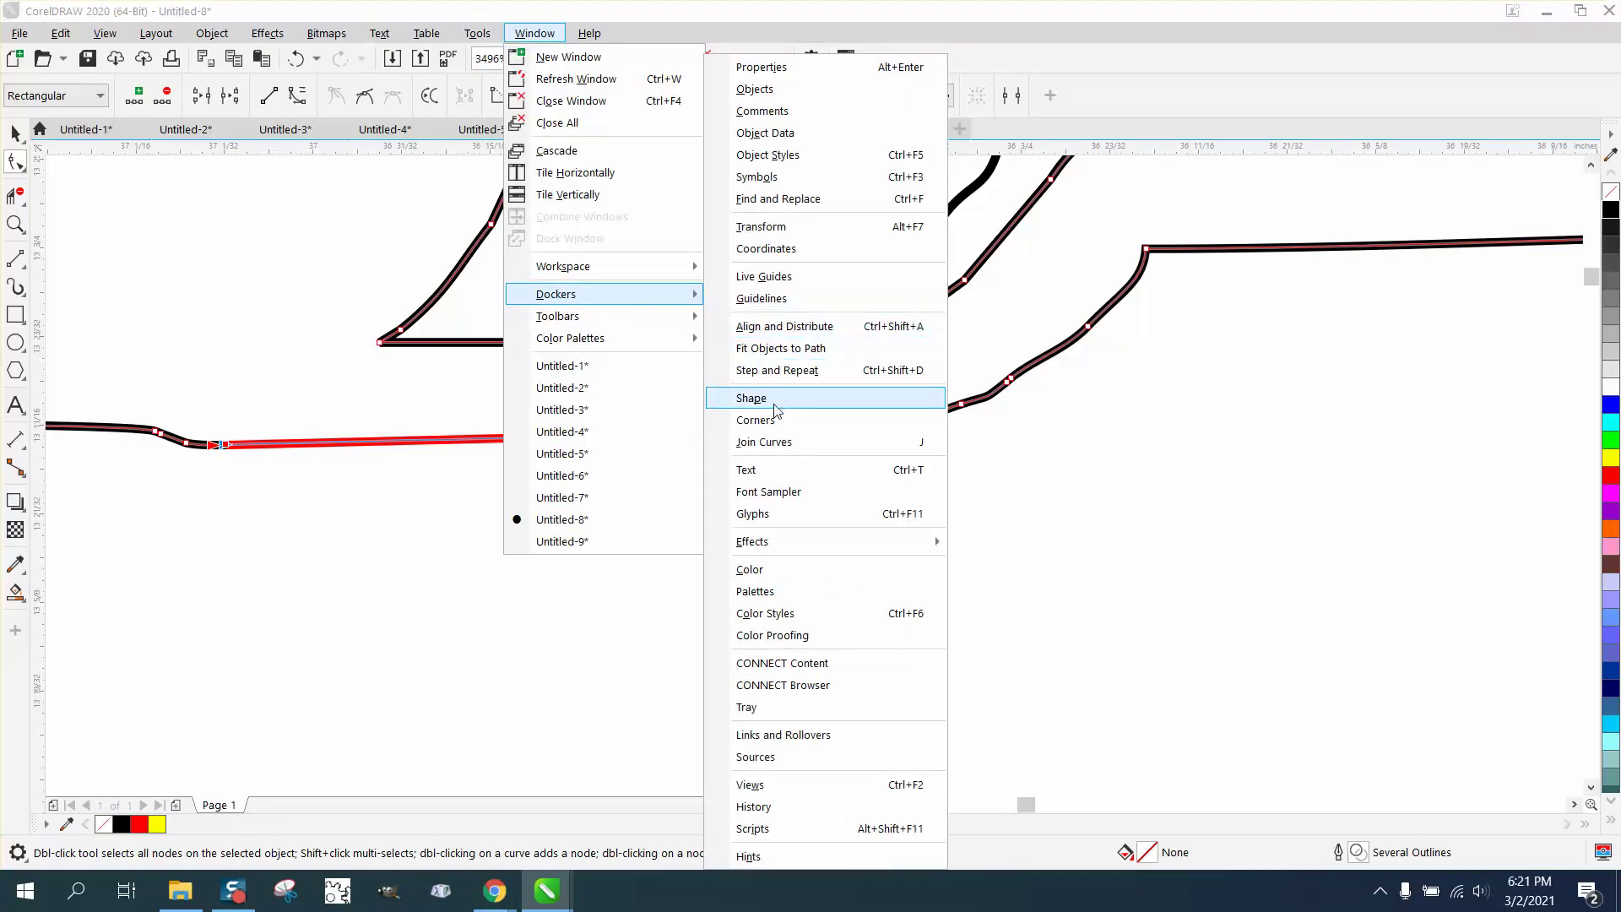
click(771, 444)
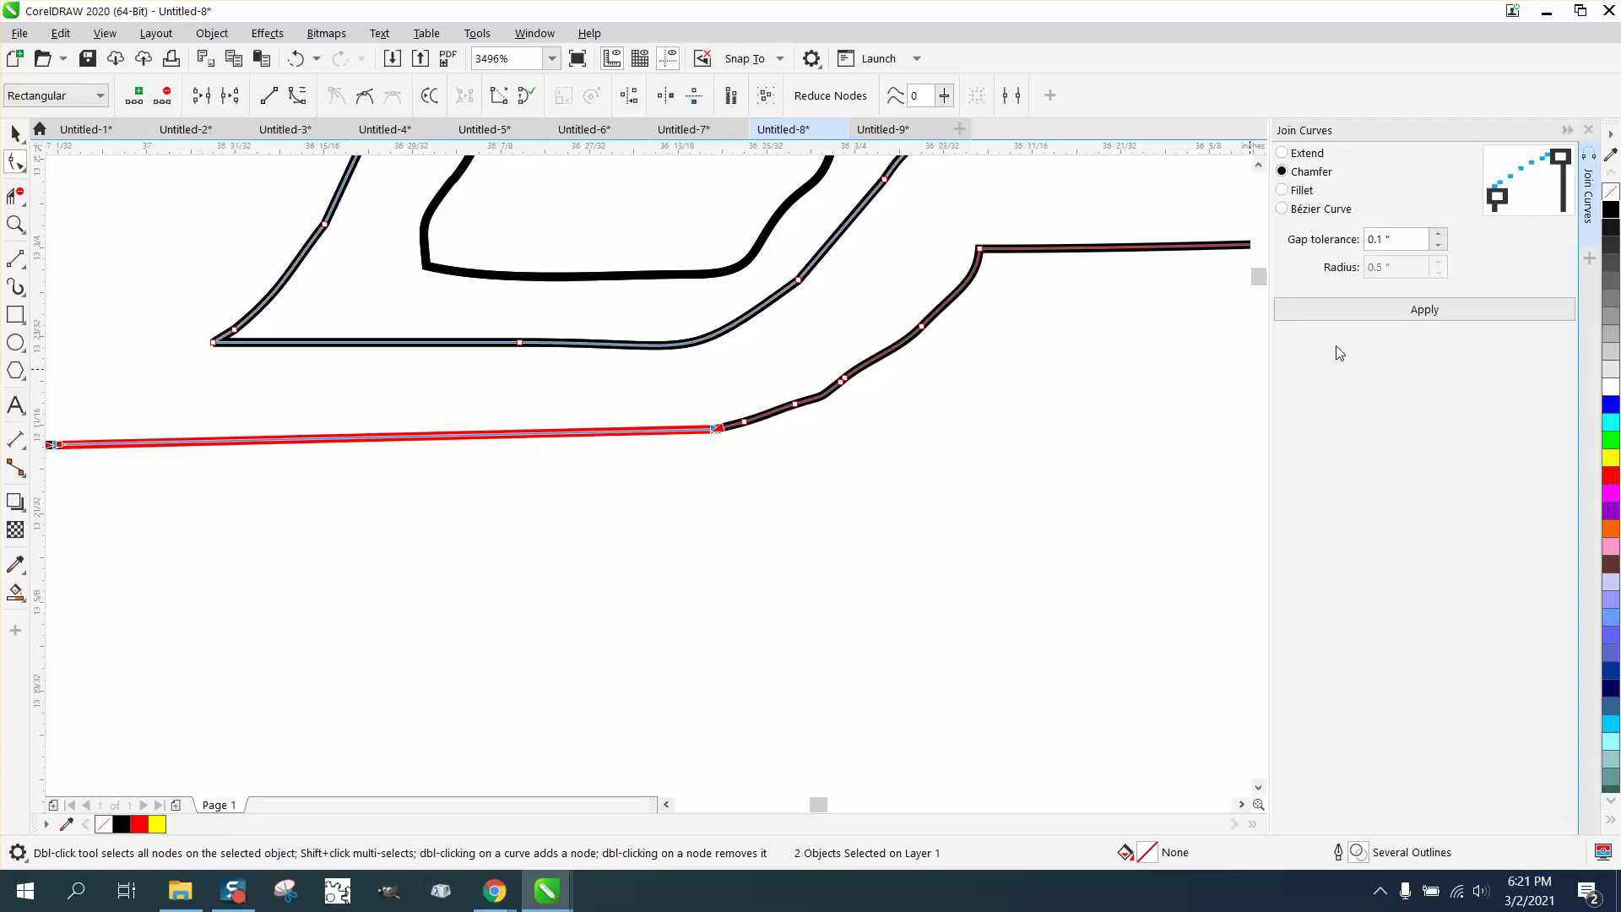
click(1423, 310)
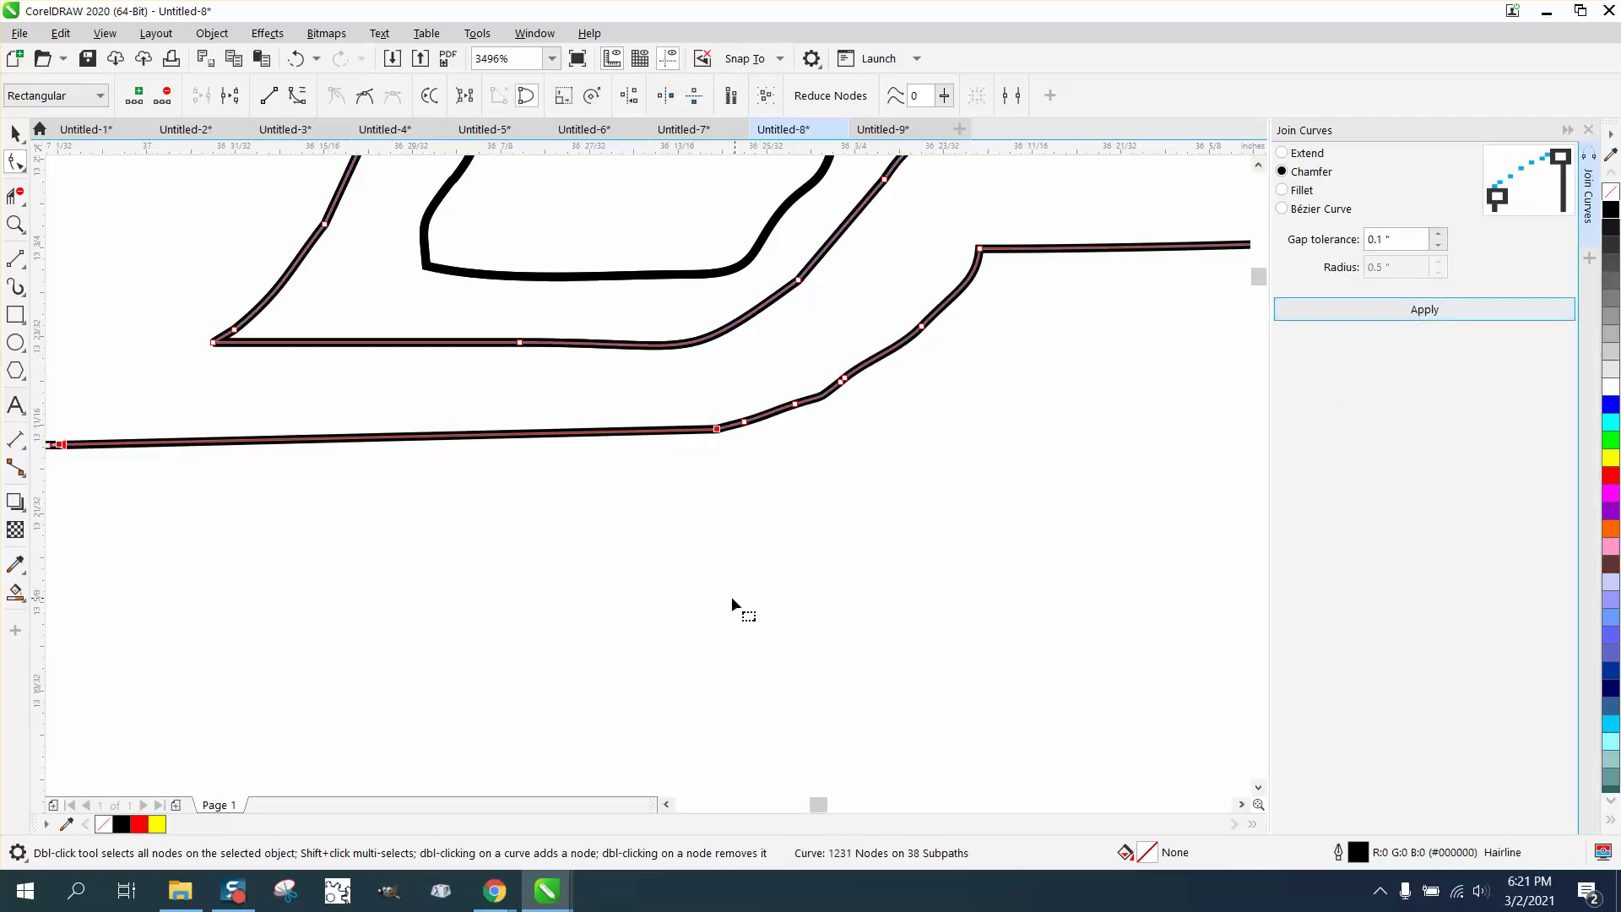
scroll(723, 590, down, 2)
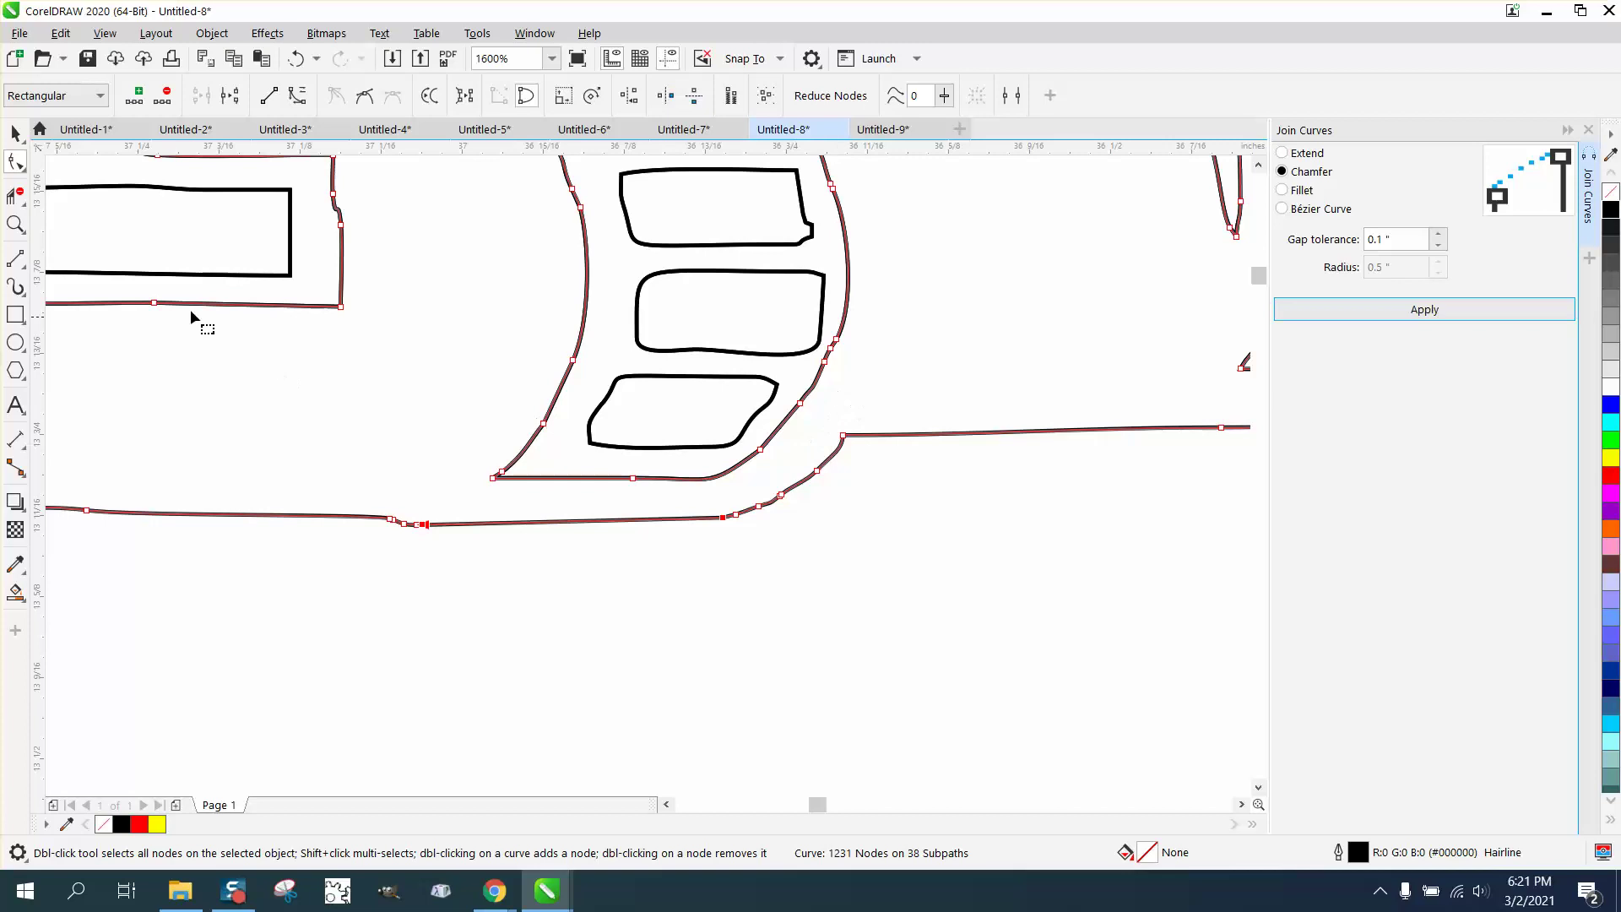
Delete three extra nodes from the joined track outline, leaving 1228 nodes
click(25, 171)
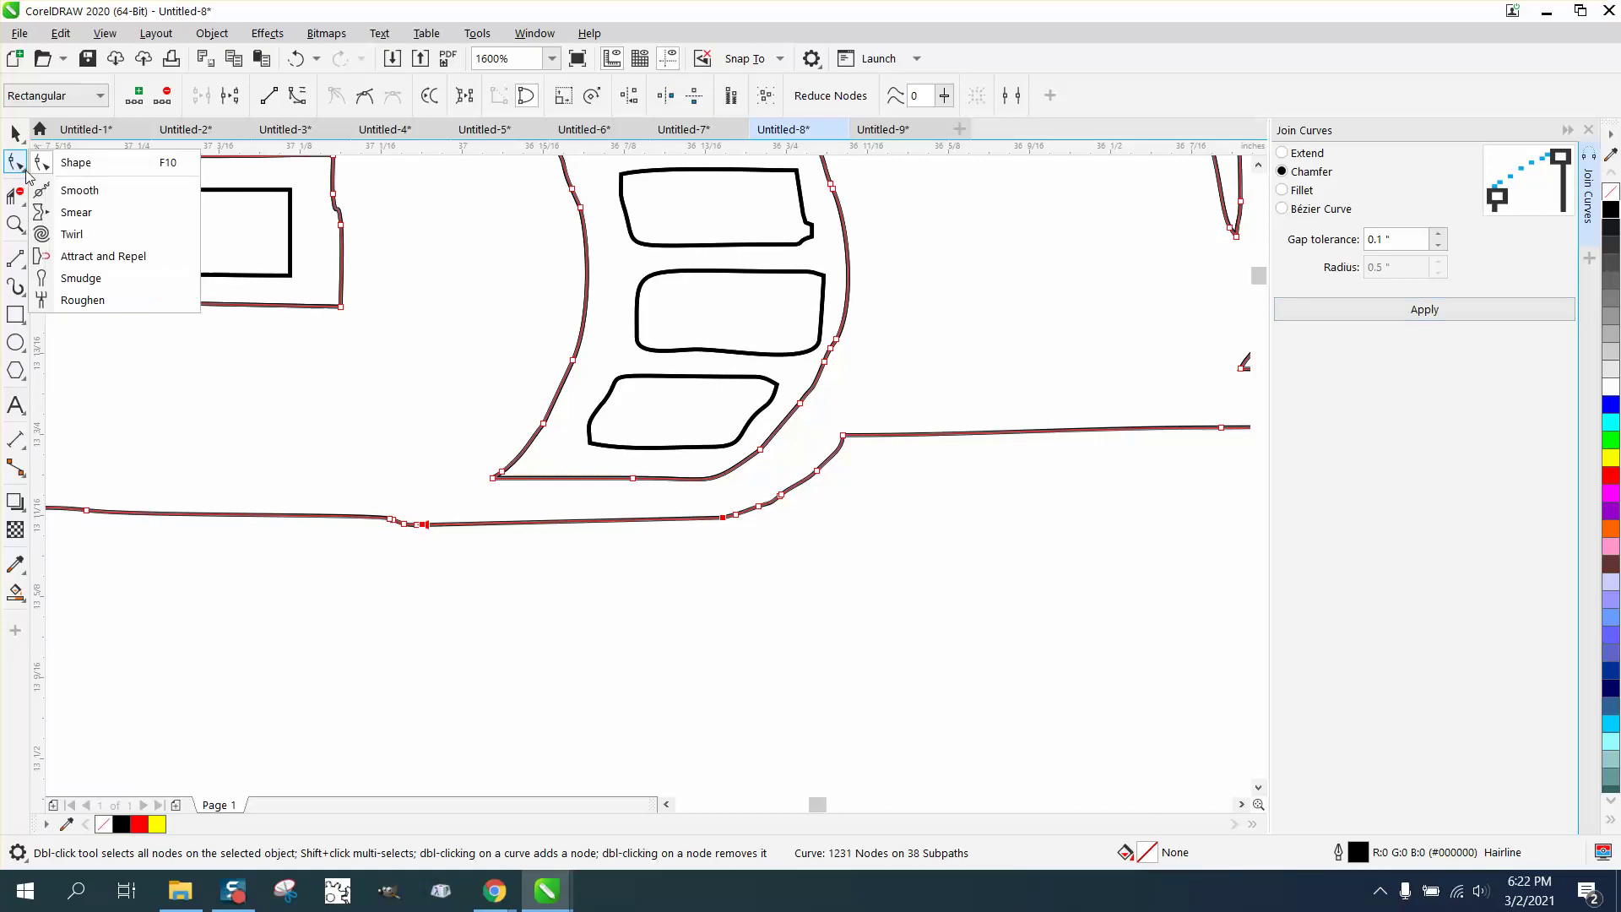
click(76, 162)
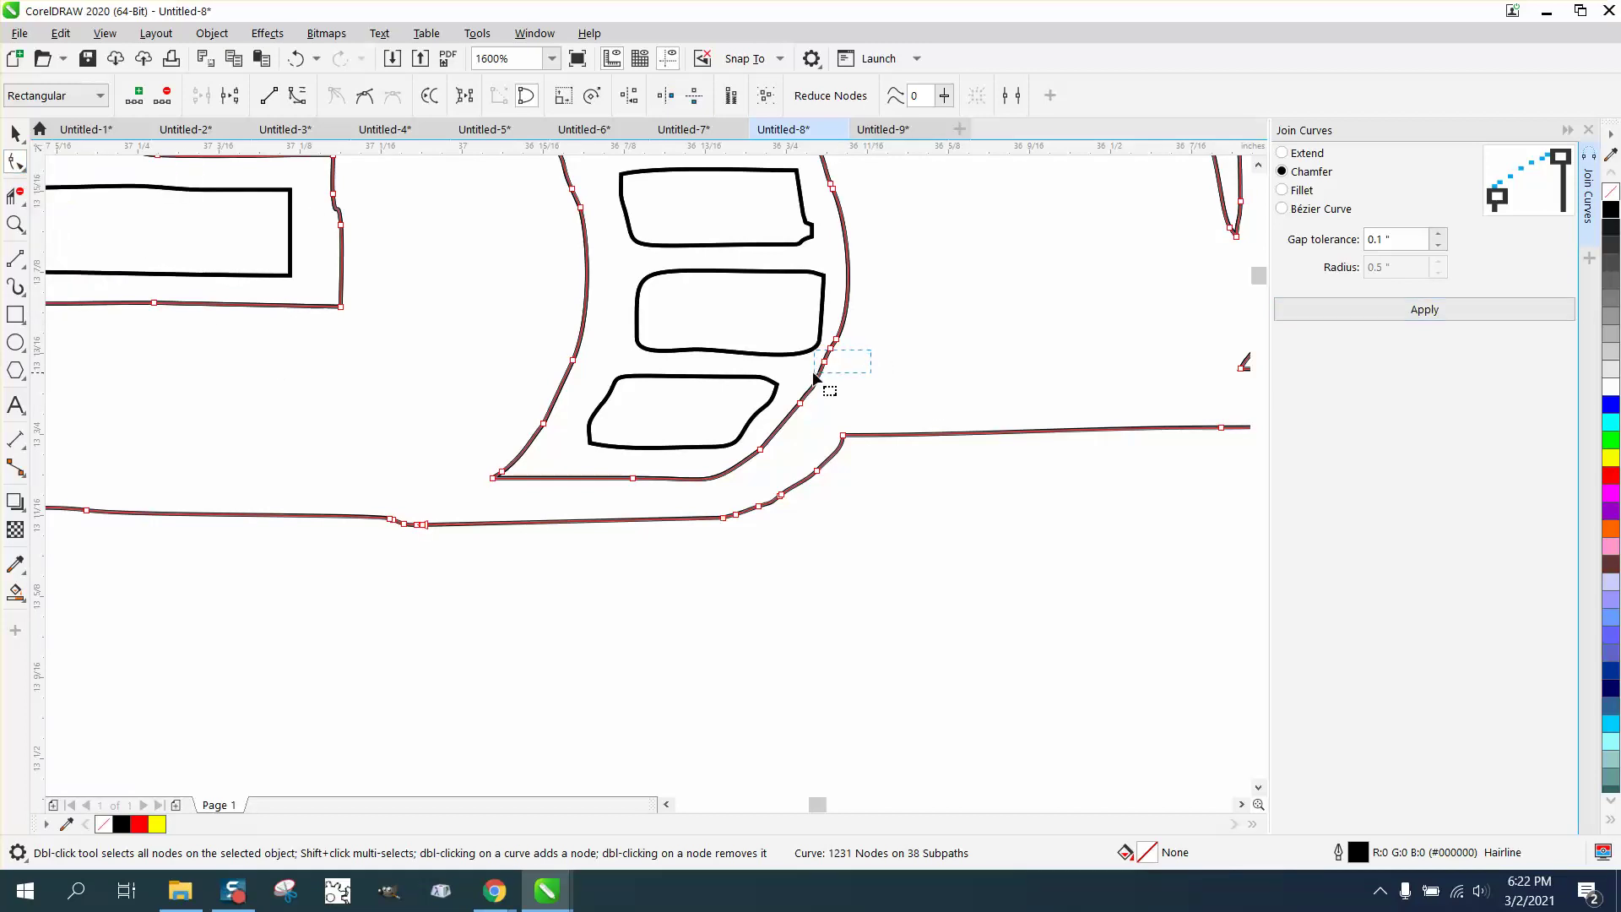
key(Delete)
click(832, 348)
key(Delete)
click(836, 339)
key(Delete)
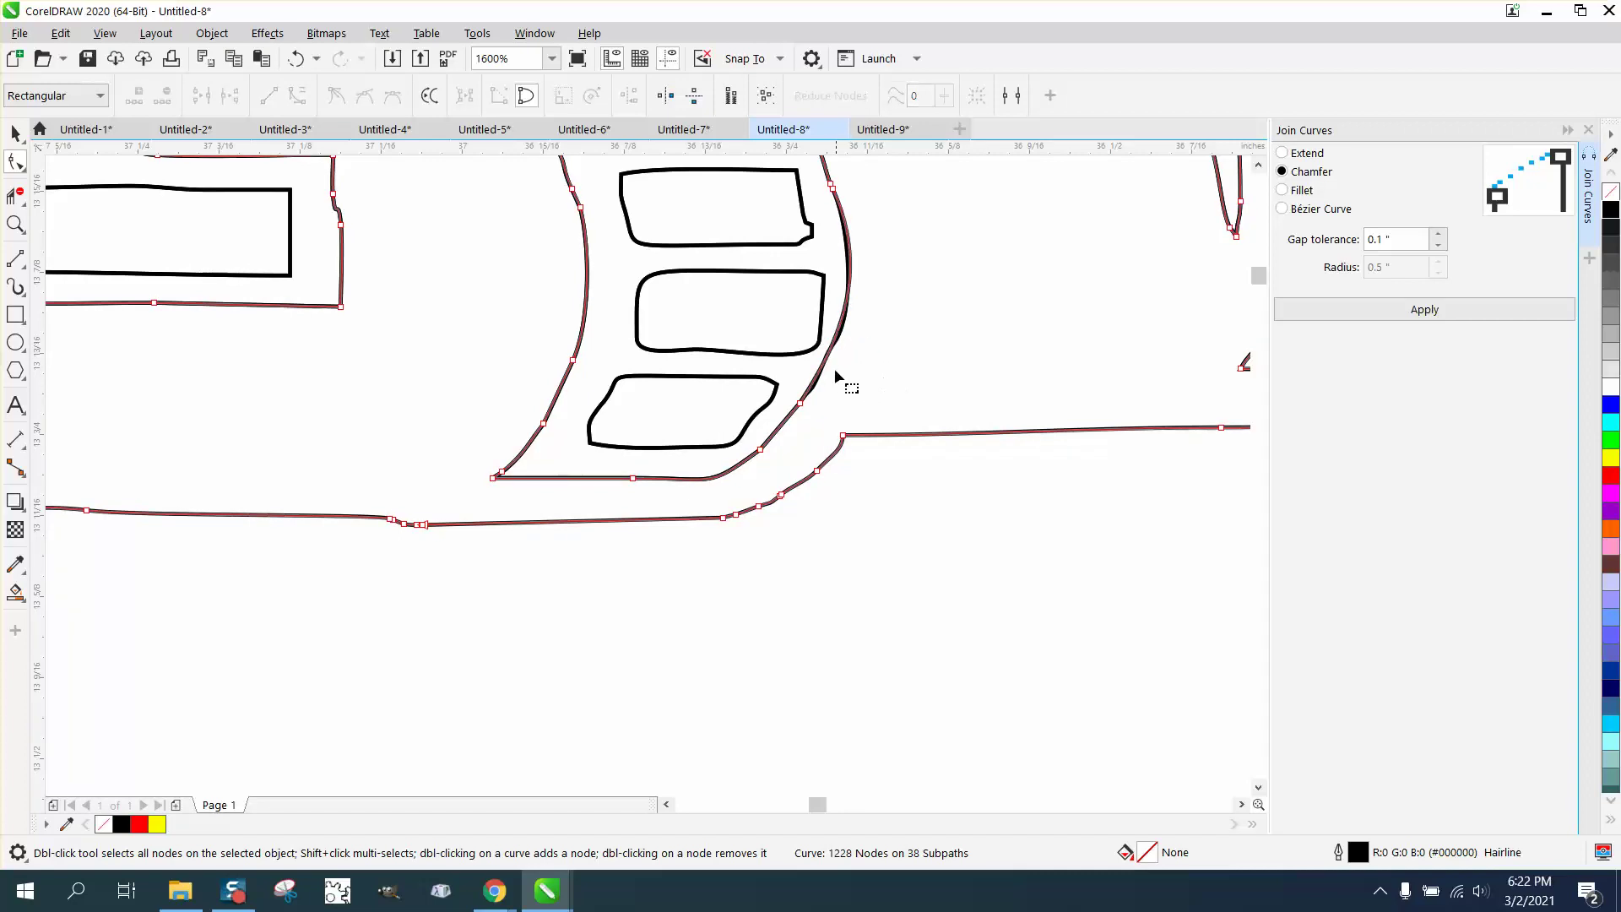
Pull a node of the rounded track-end shape outward
scroll(787, 407, down, 1)
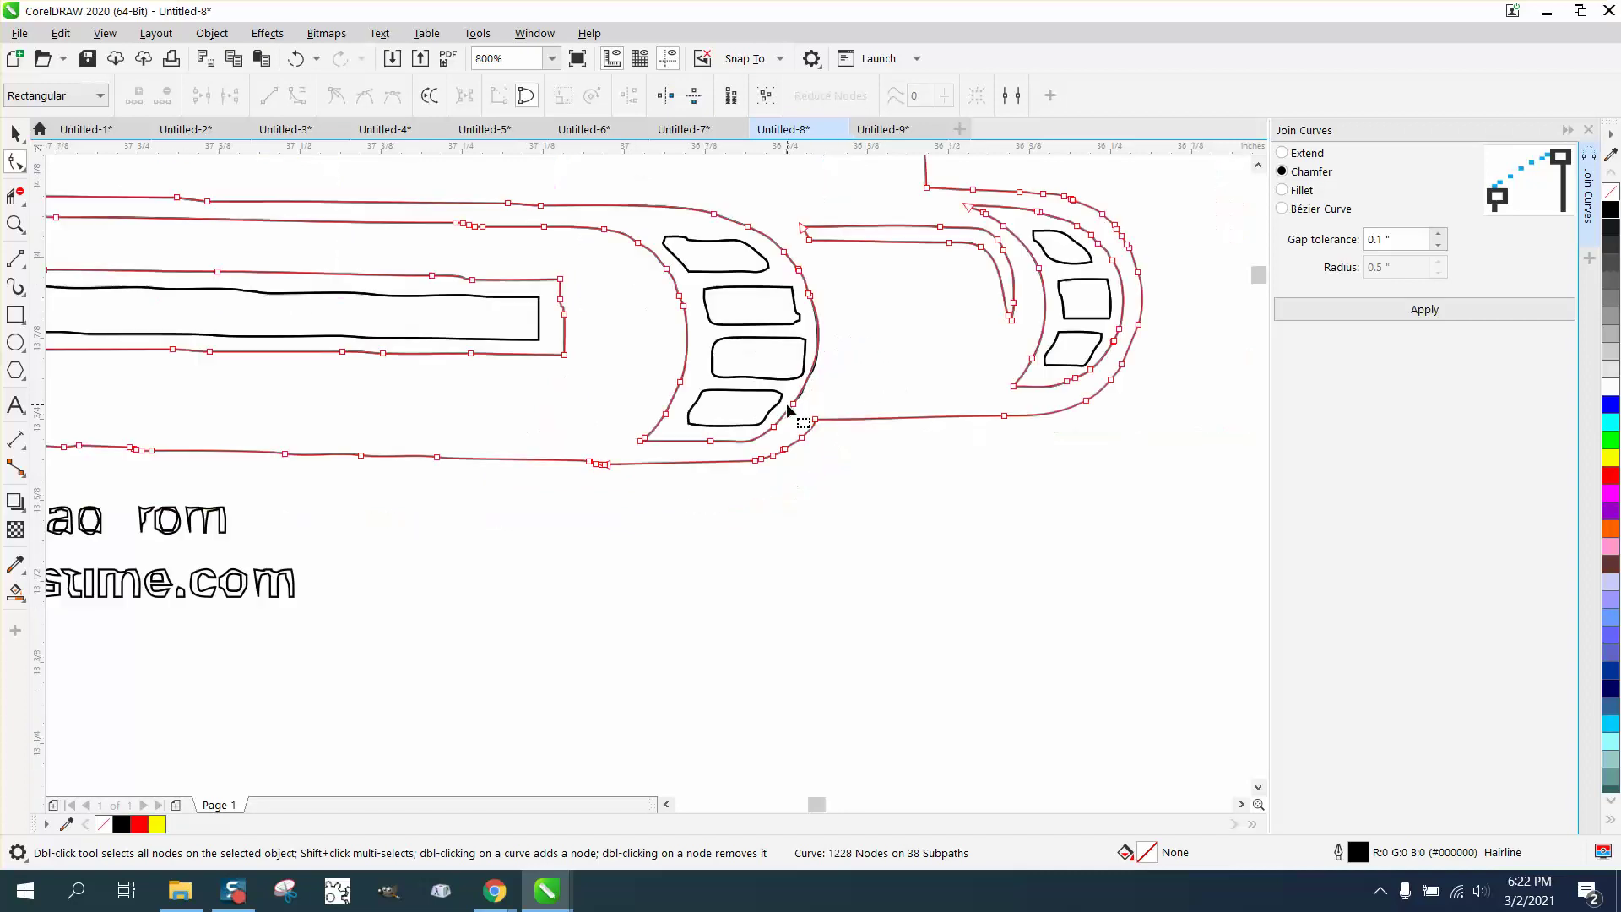
click(15, 224)
drag(764, 314, 944, 441)
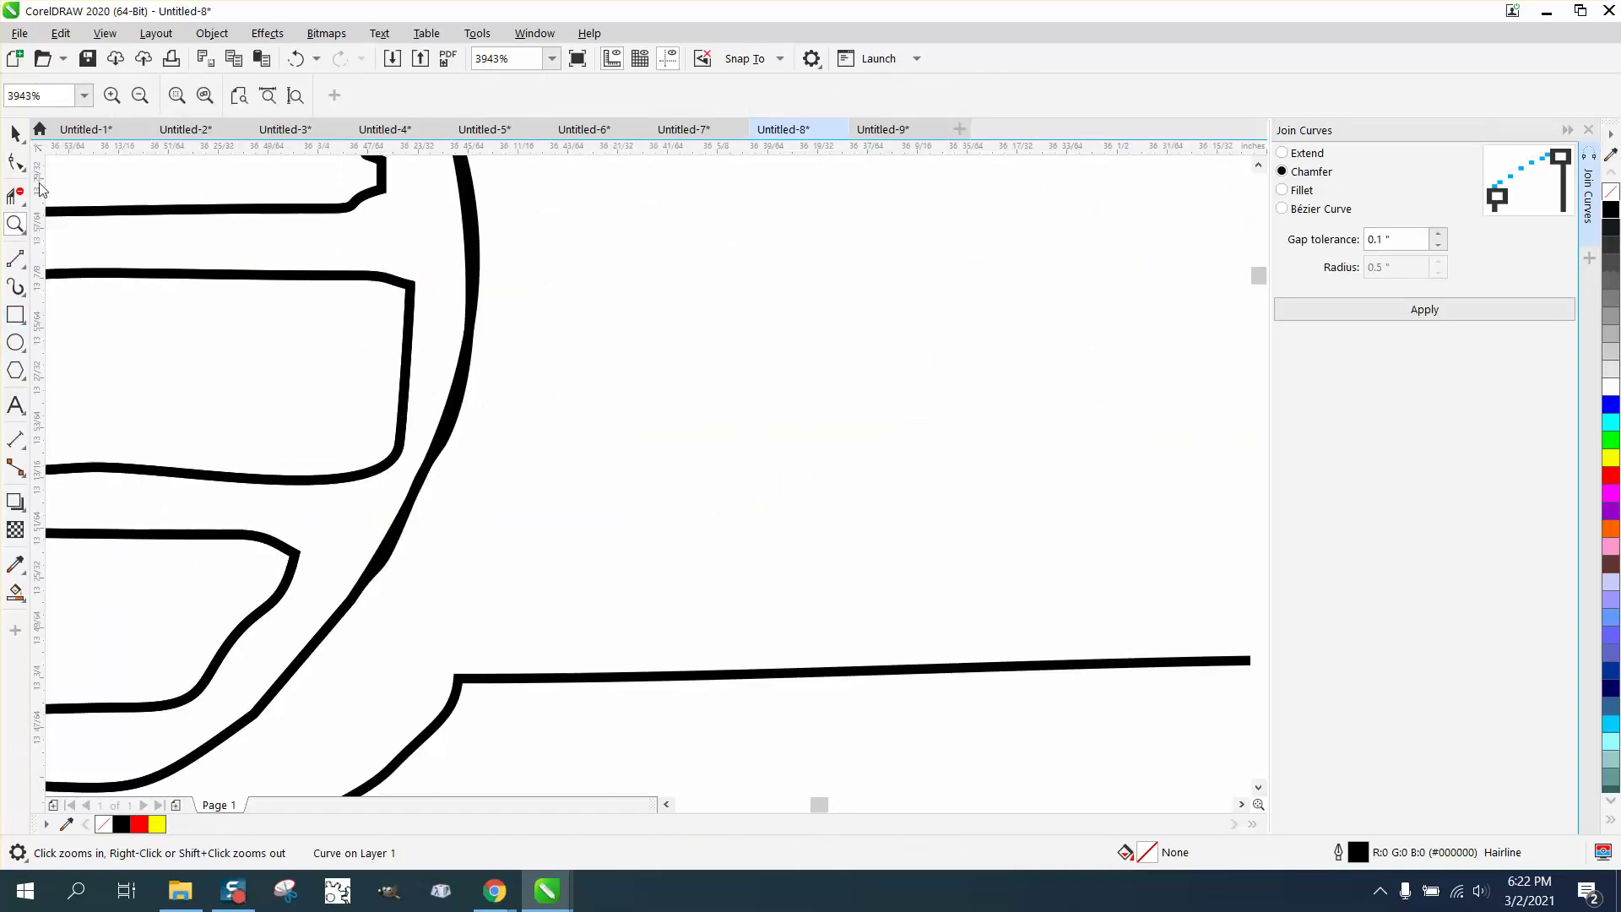
click(15, 161)
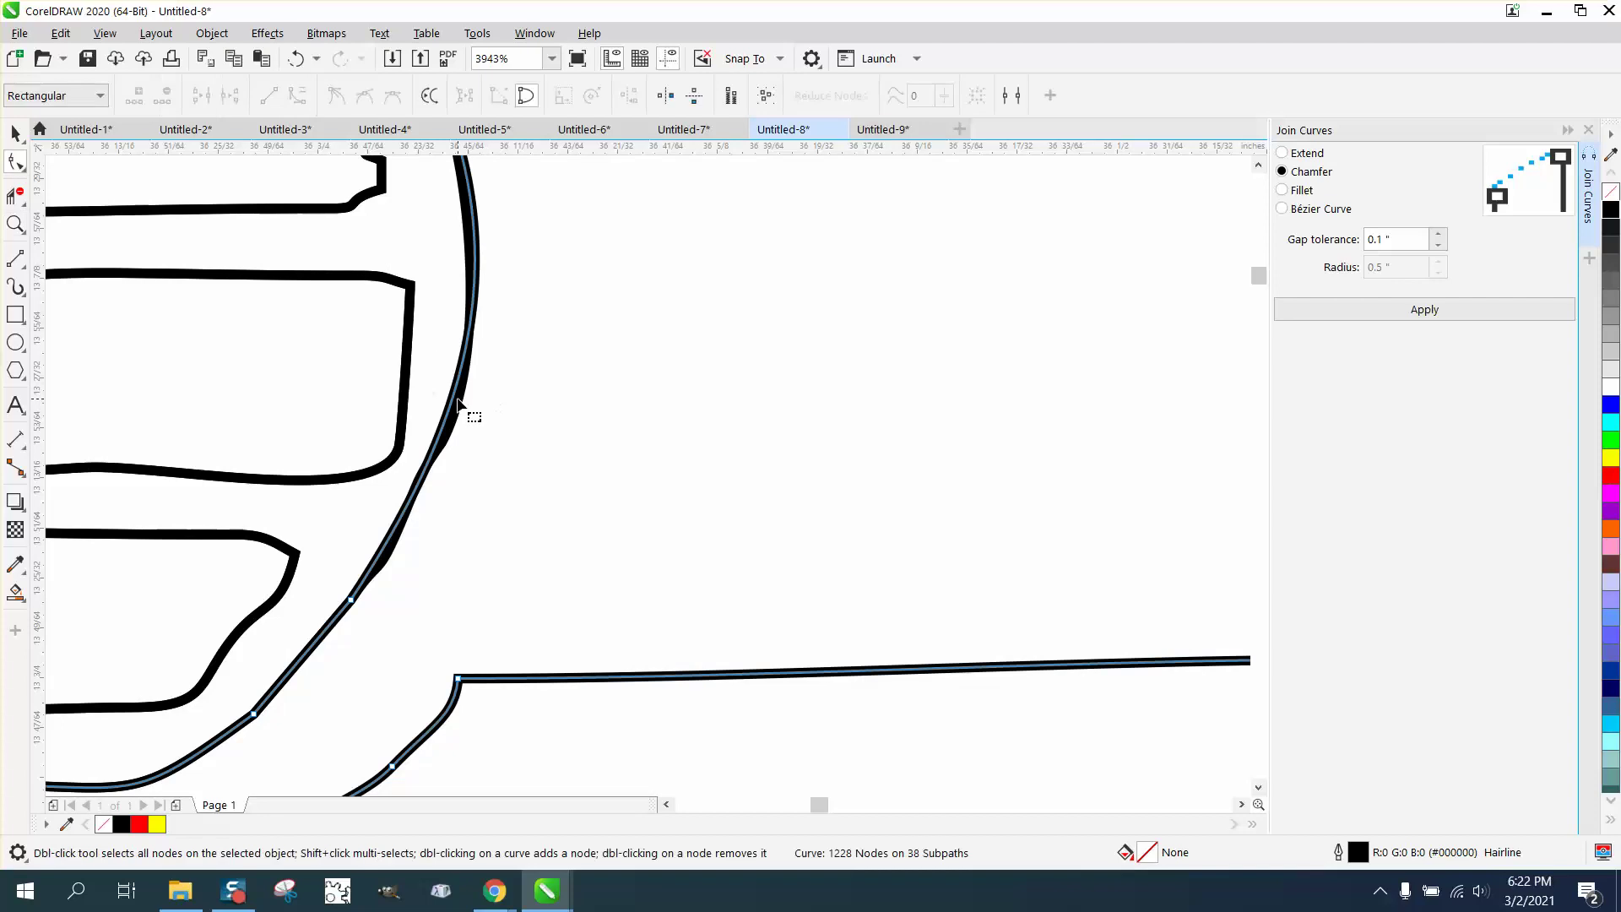
click(460, 405)
drag(443, 441, 517, 471)
scroll(517, 471, down, 5)
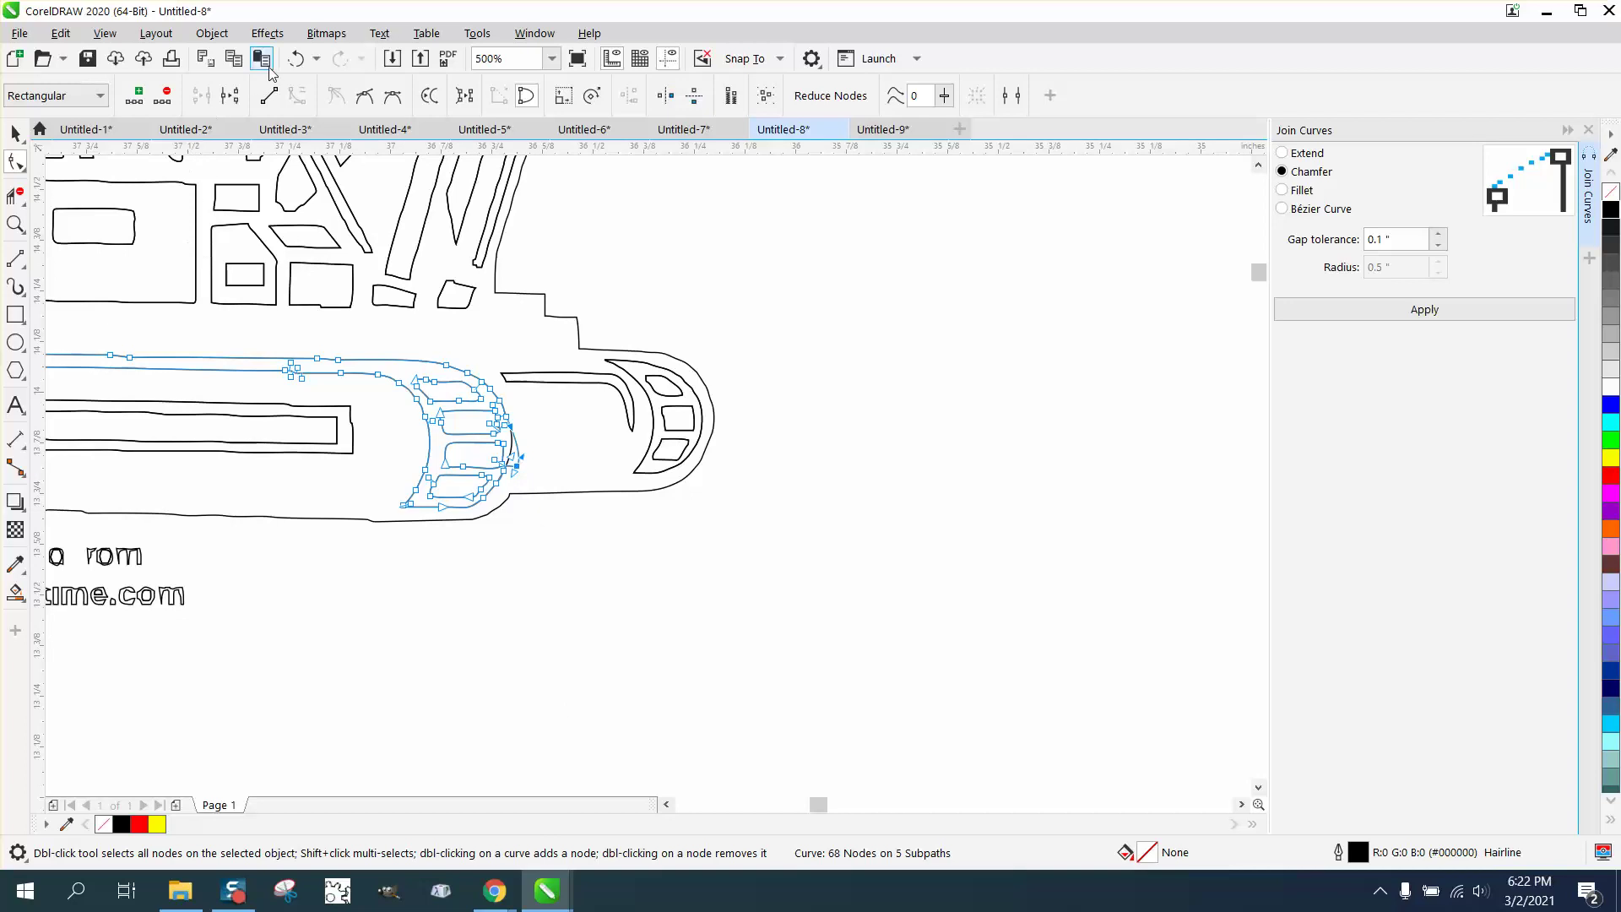
Undo twice to put the track-end node back in place
click(299, 60)
click(299, 60)
scroll(456, 363, down, 3)
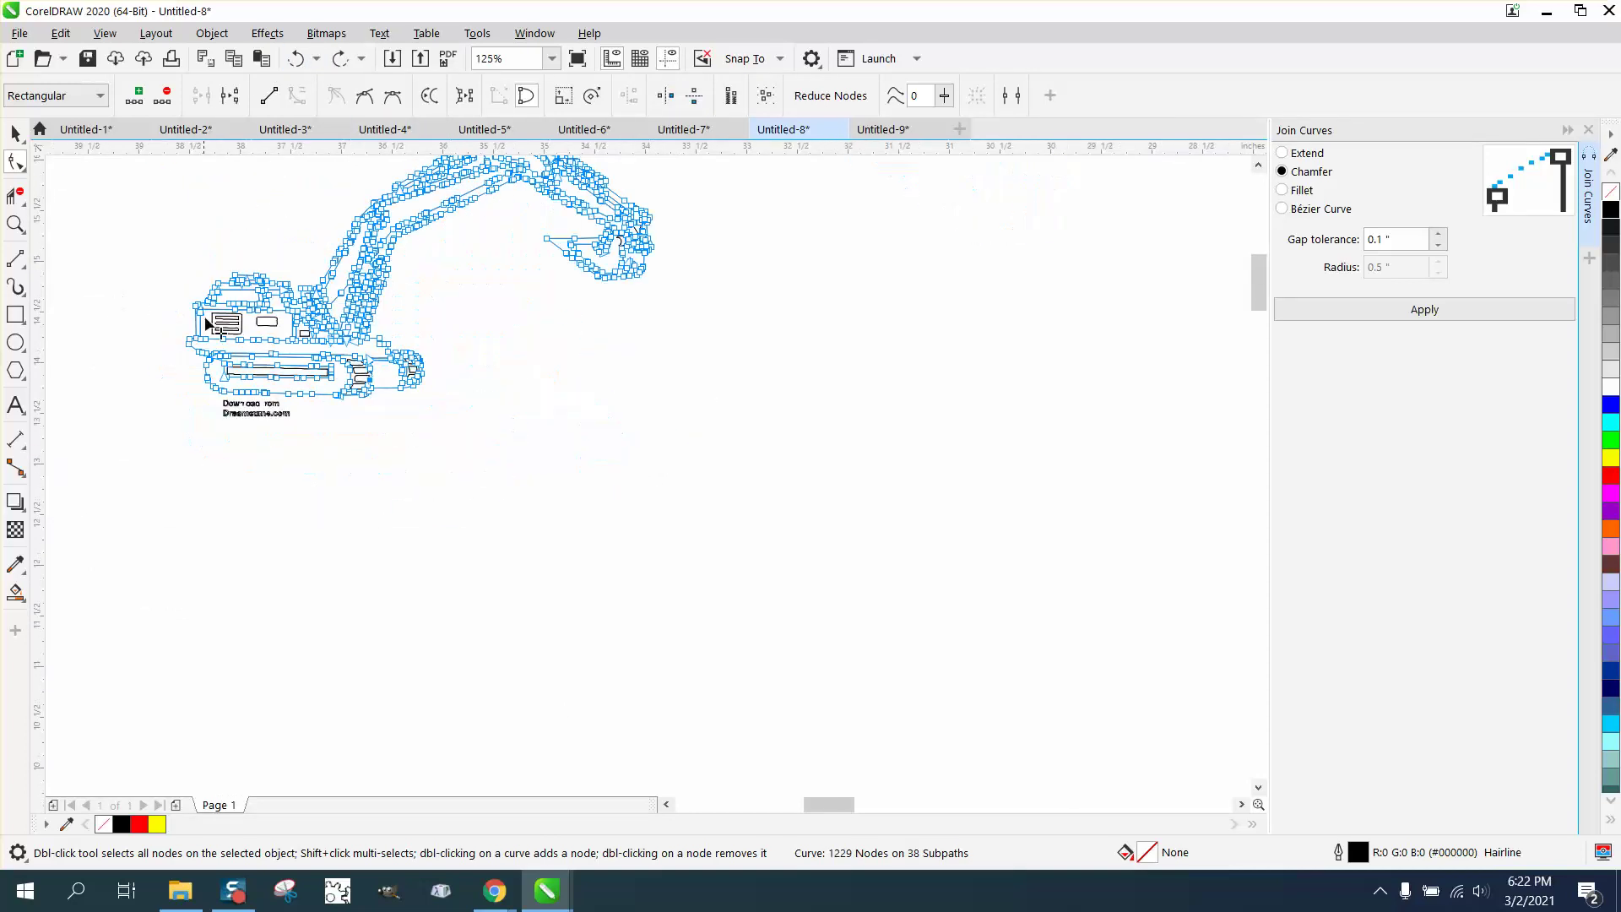
Delete the 'Download from Dreamstime.com' watermark text beneath the tracks
click(15, 223)
drag(391, 447, 193, 361)
click(15, 133)
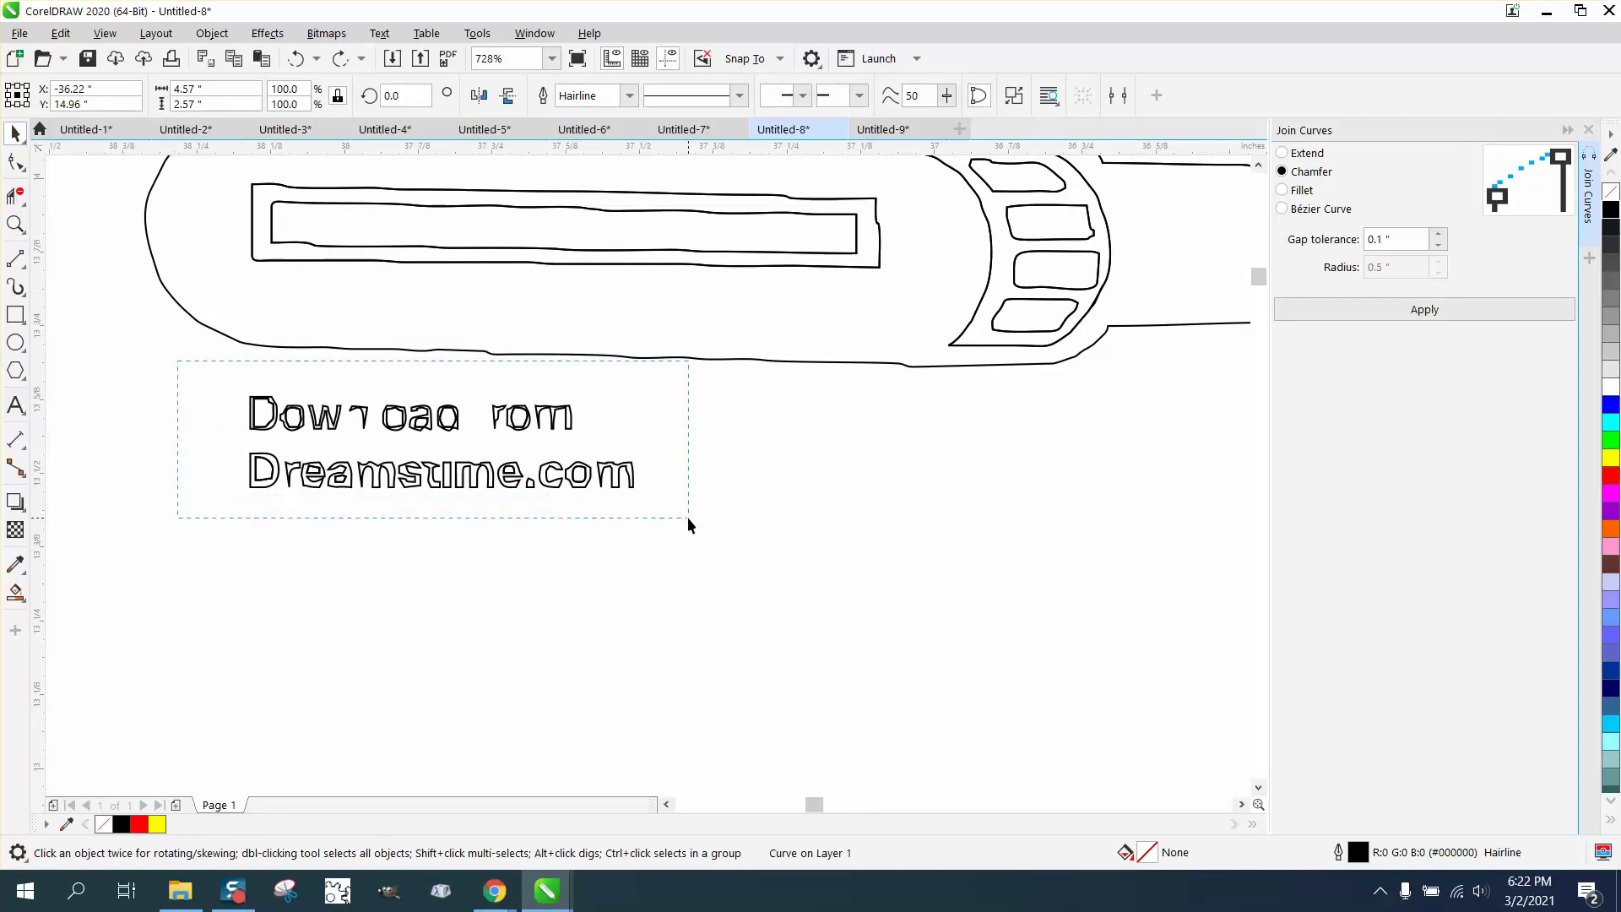
drag(690, 517, 691, 517)
key(Delete)
scroll(586, 512, down, 3)
scroll(532, 319, down, 2)
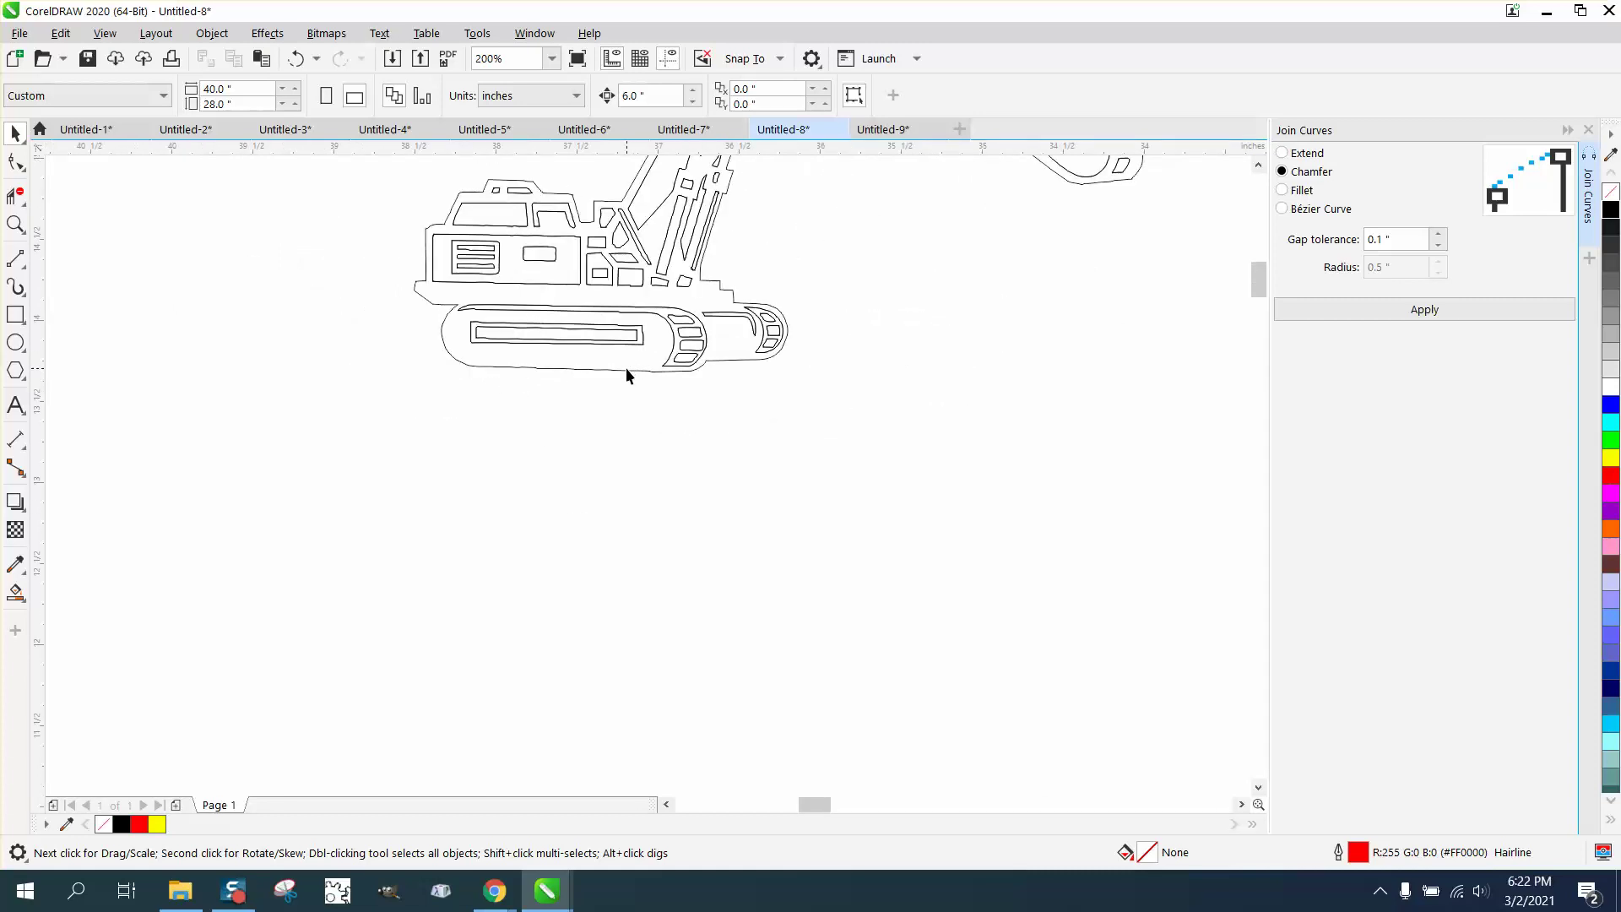
Smart Fill the excavator silhouette solid black and nudge it right
scroll(625, 371, down, 2)
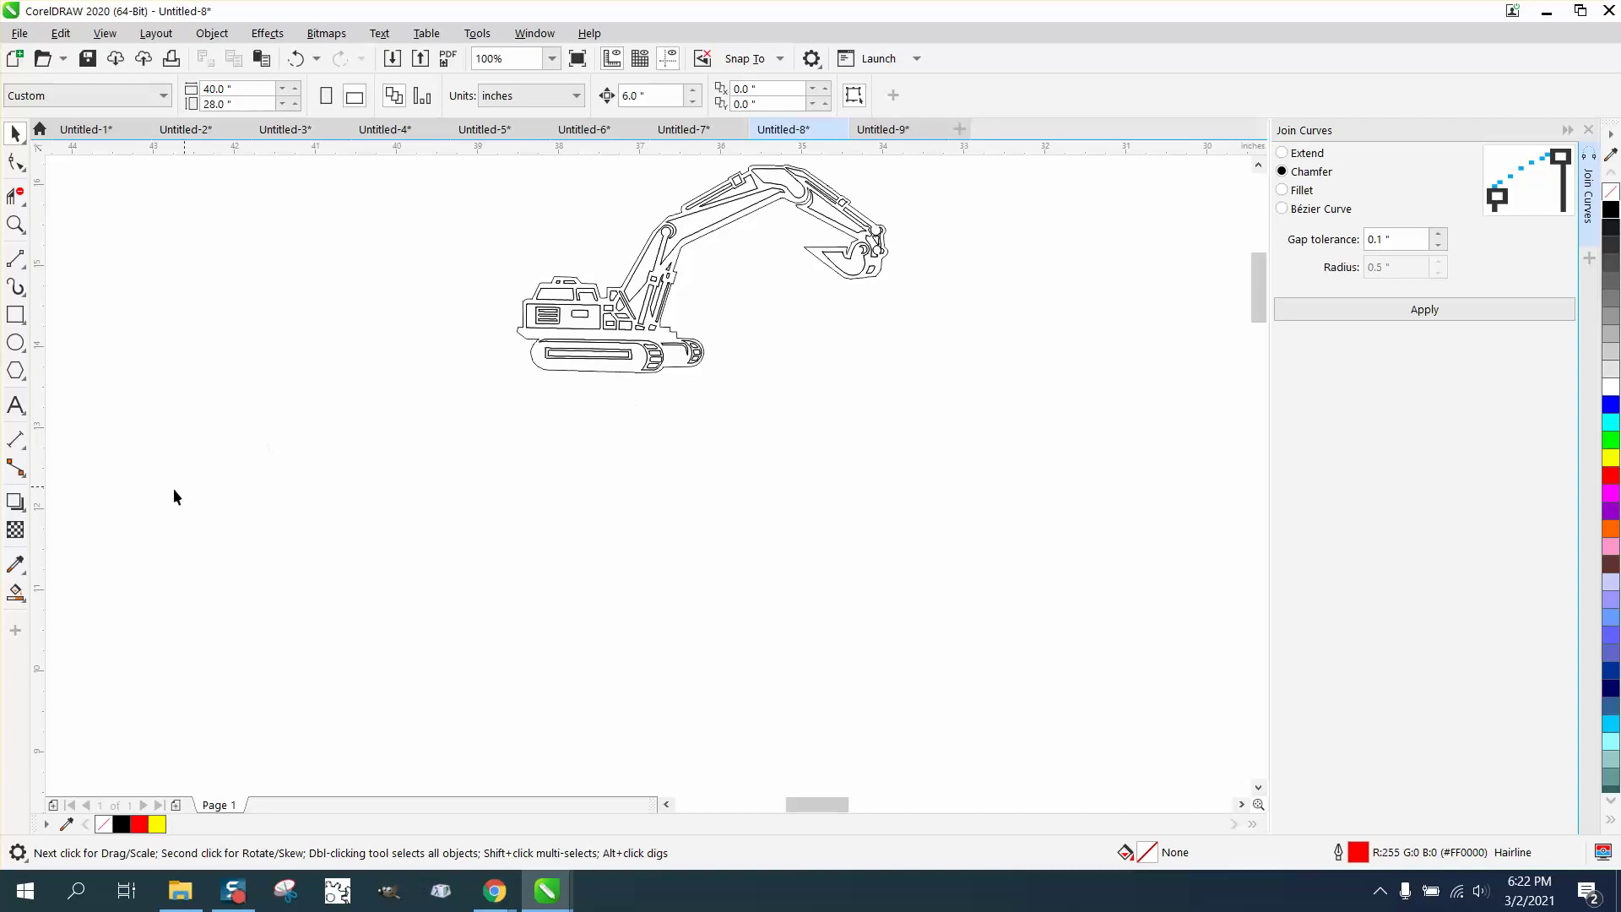
click(16, 593)
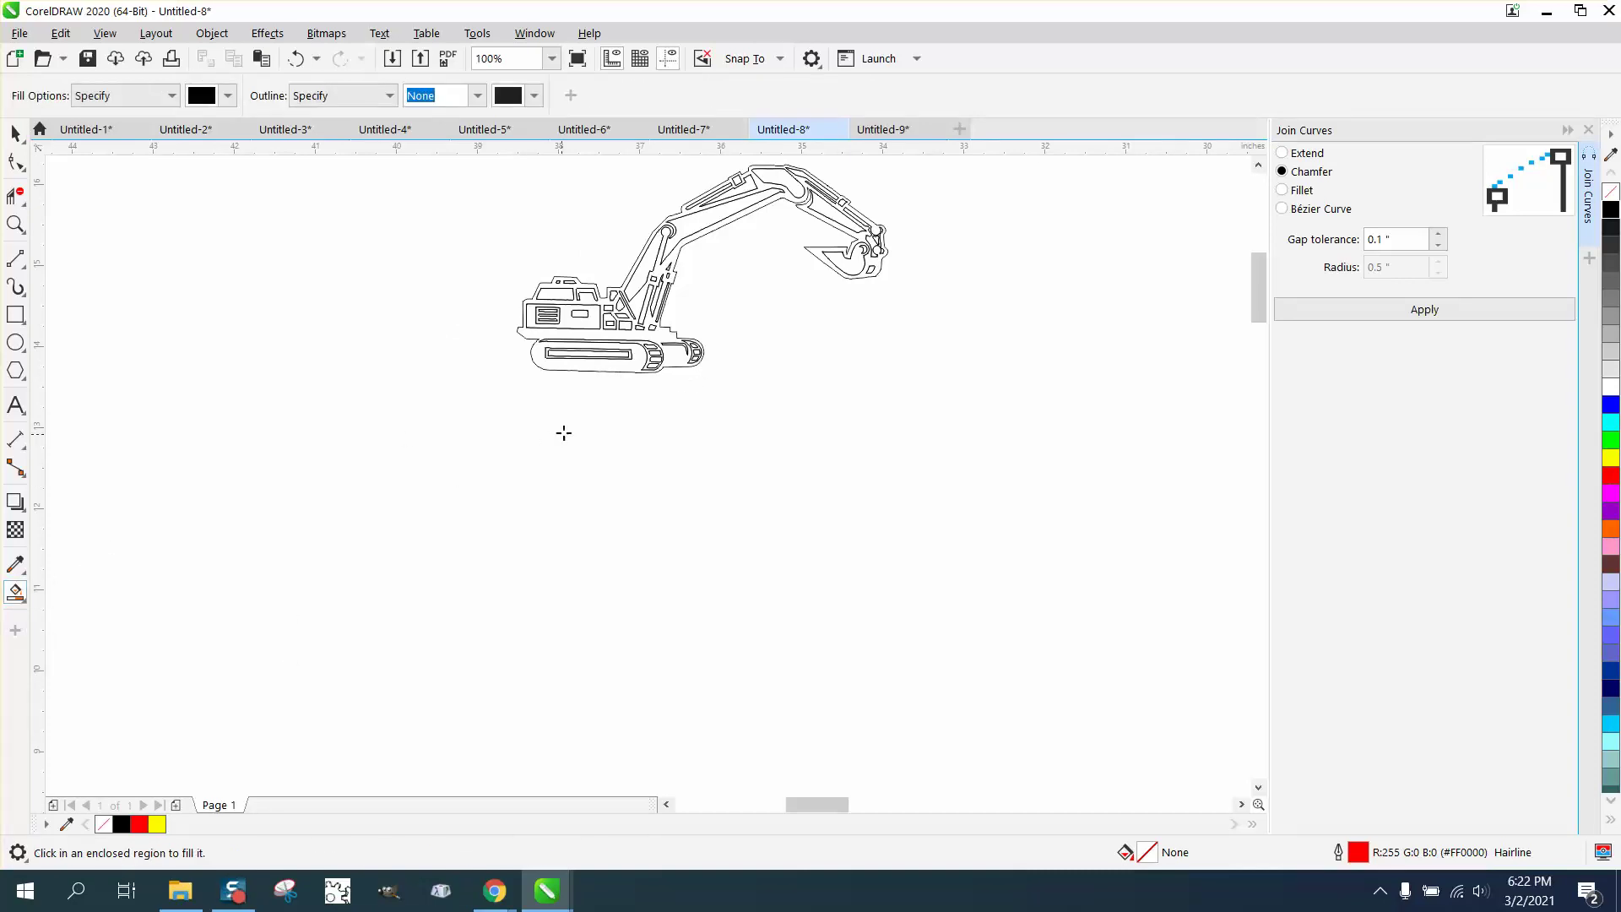
click(583, 366)
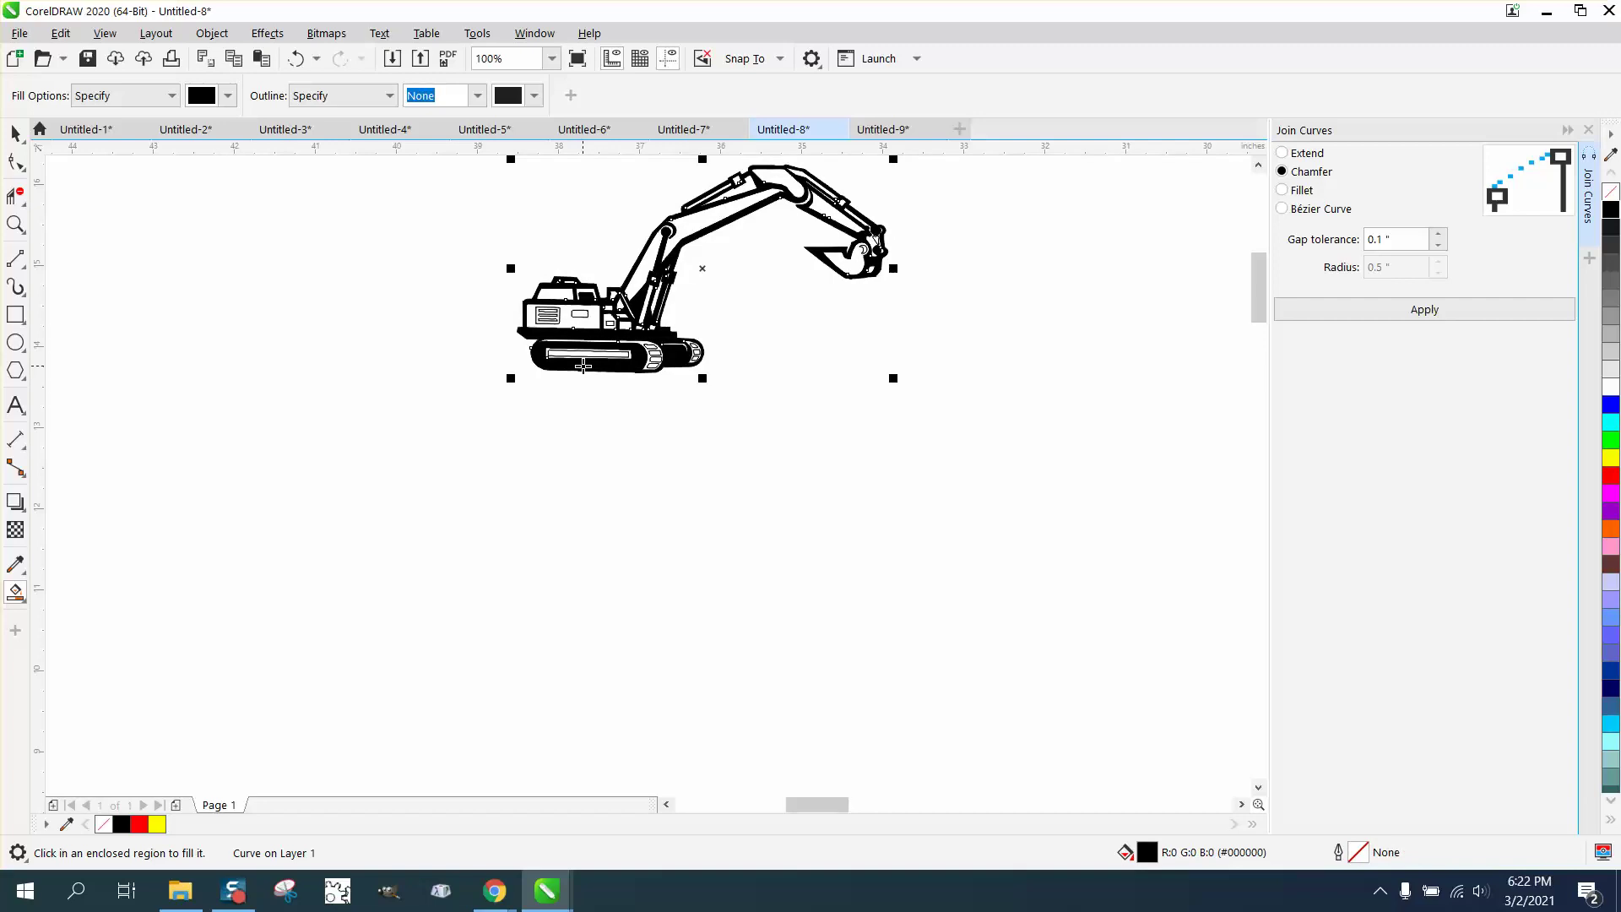
key(Right)
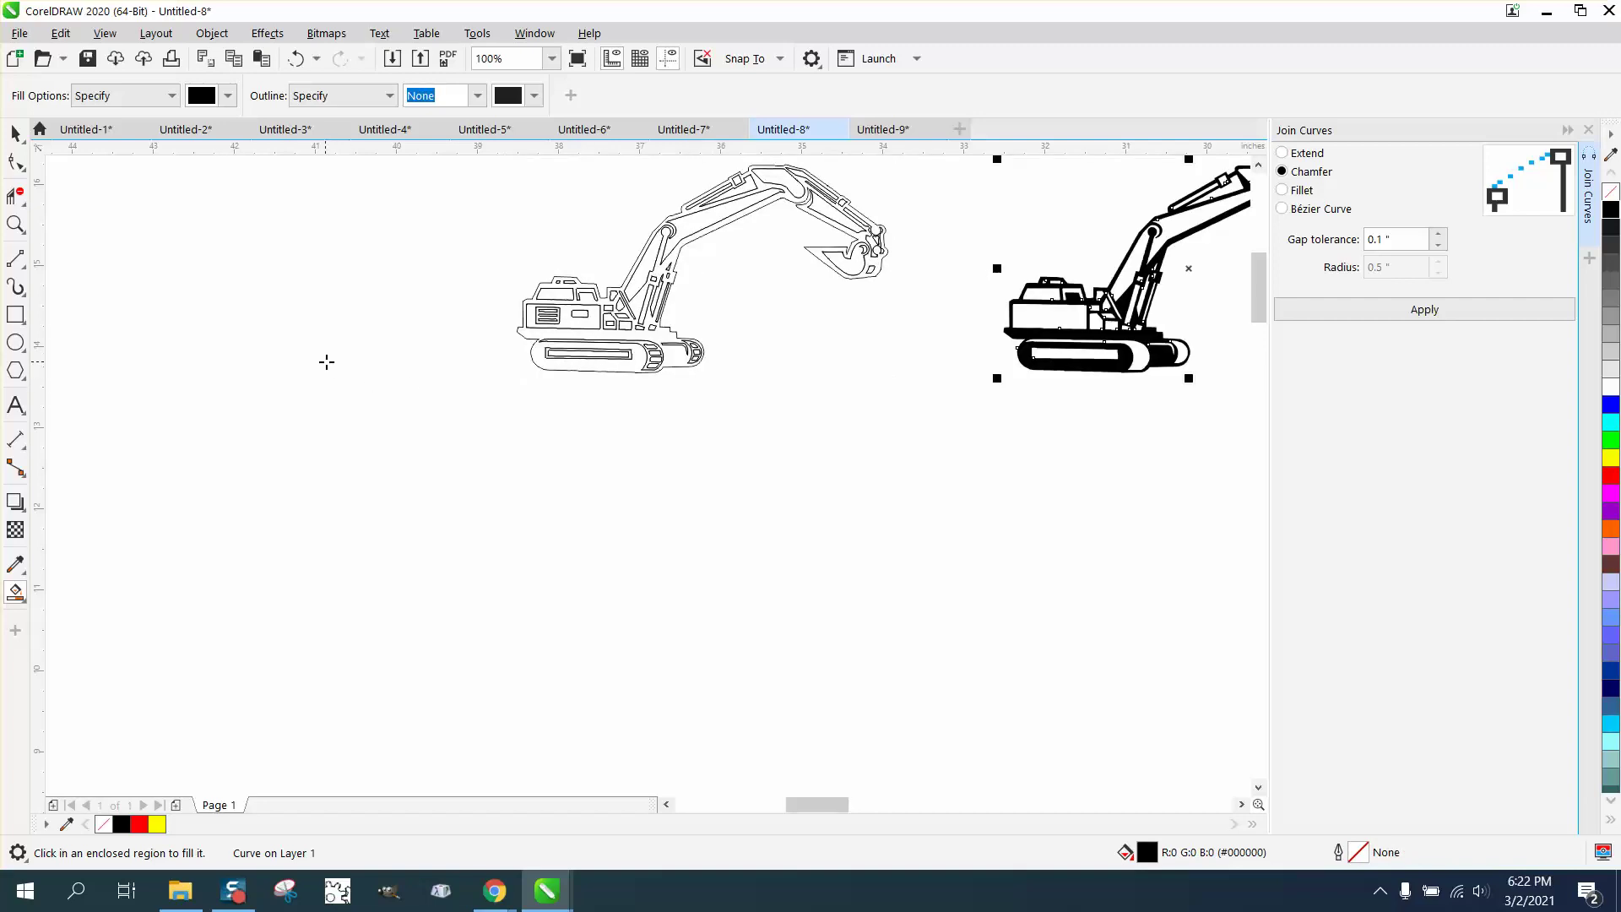
Try filling the cab bars and two track slots, undoing each fill
click(17, 224)
drag(497, 253, 817, 420)
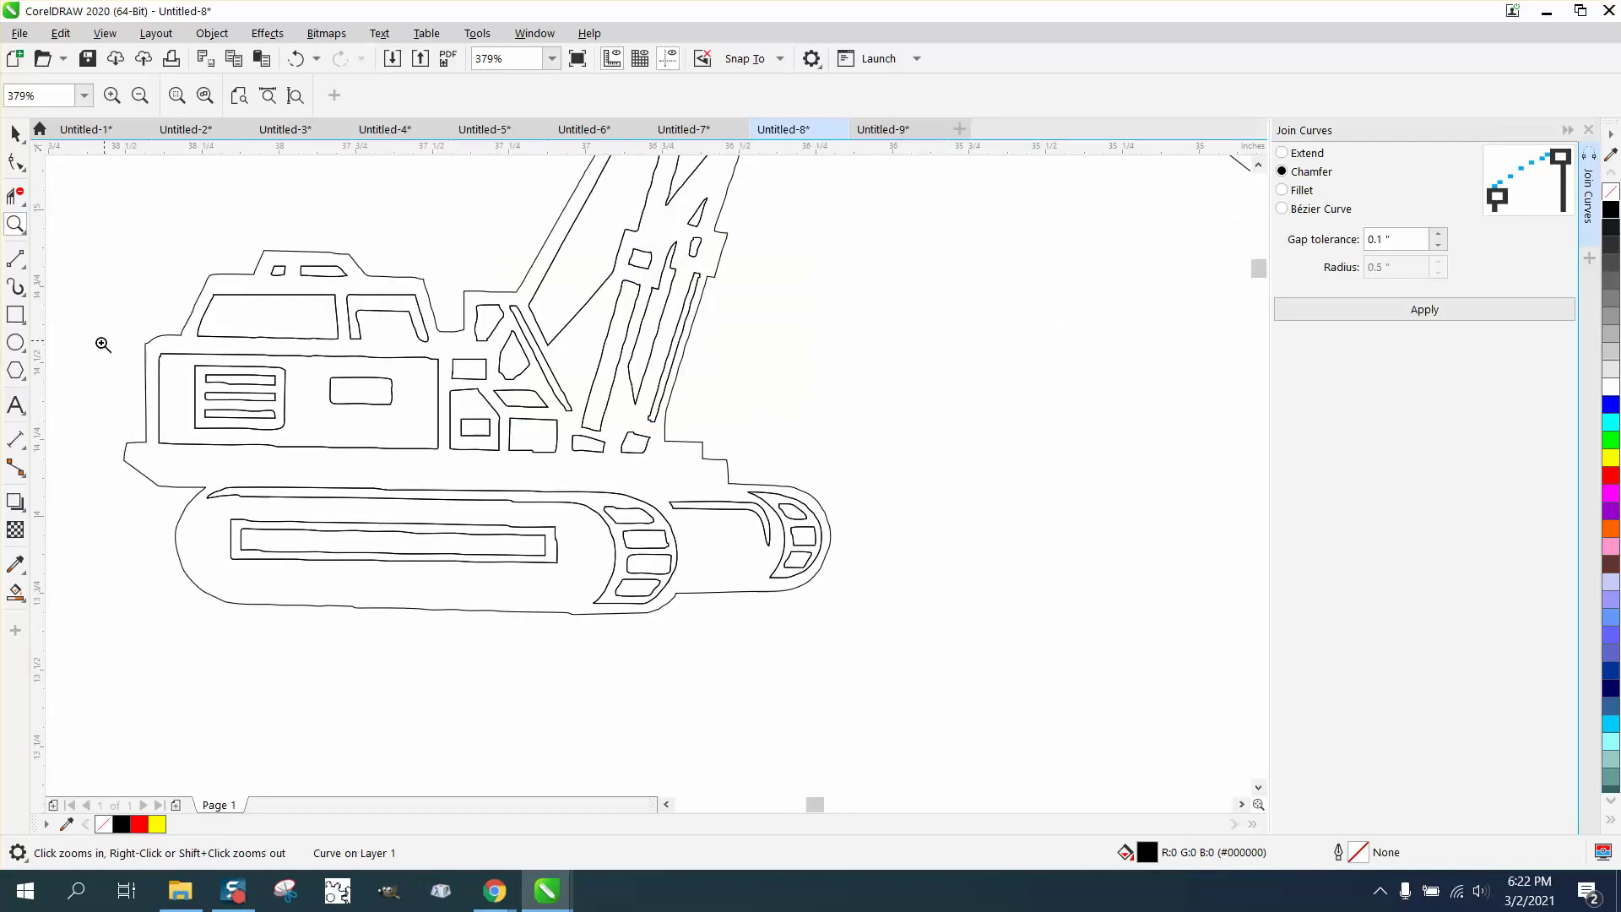
click(12, 599)
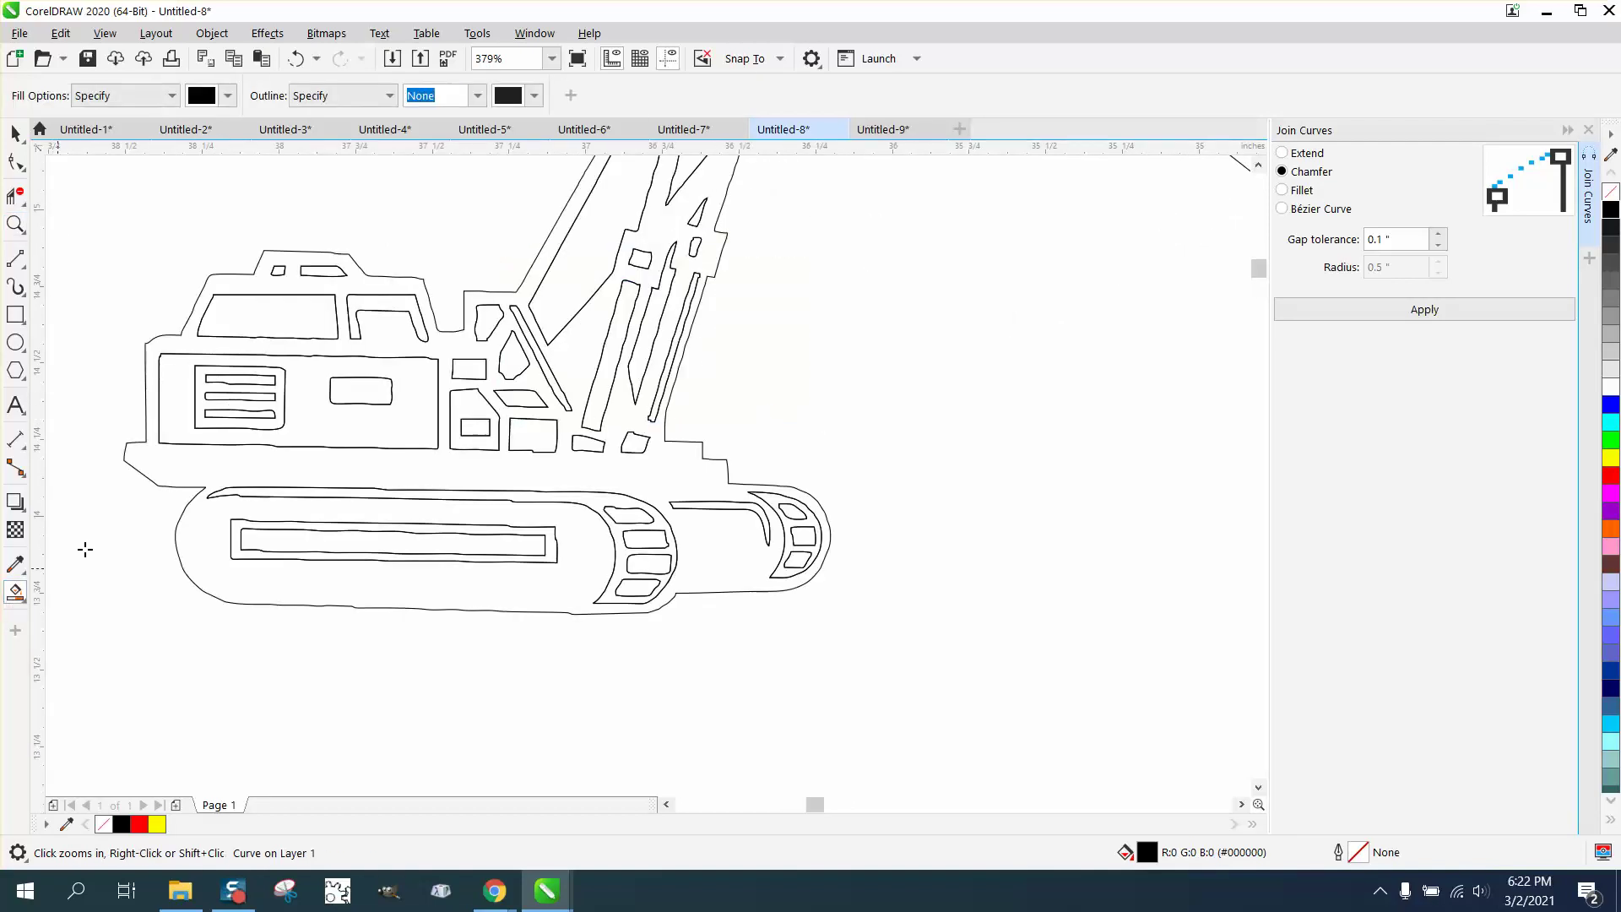
click(282, 395)
key(ctrl+z)
click(655, 560)
key(ctrl+z)
click(803, 536)
key(ctrl+z)
Fill the cab's grille panel black and move it onto the black excavator's cab
scroll(526, 547, down, 5)
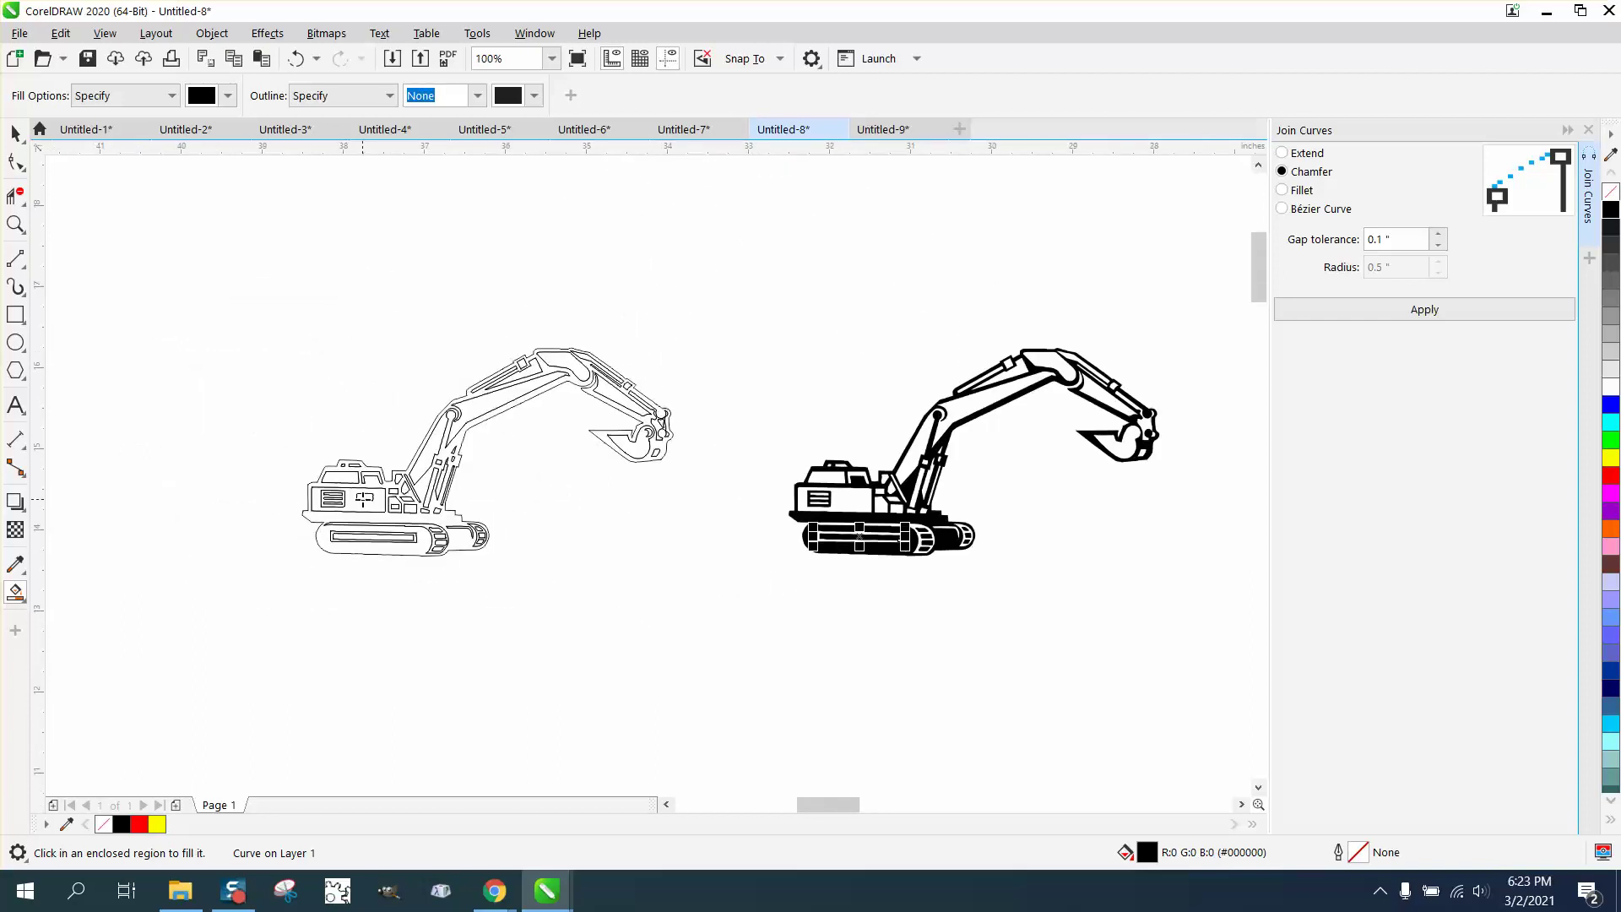
click(364, 499)
drag(364, 499, 851, 496)
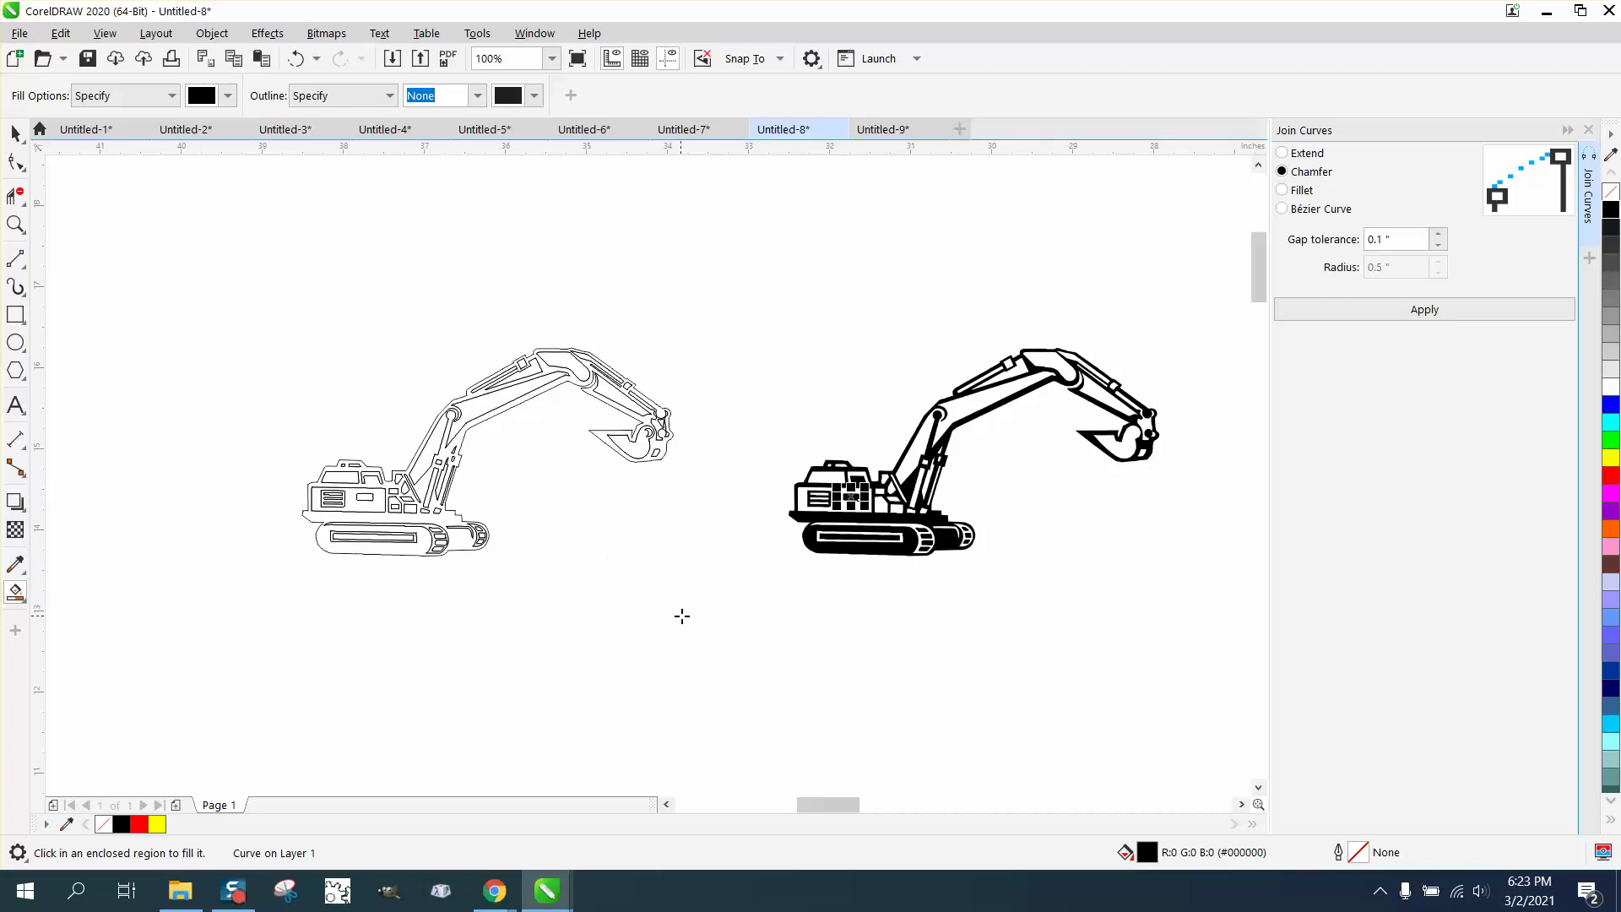
Give all 11 pieces of the black excavator no fill and black hairline outlines
click(15, 223)
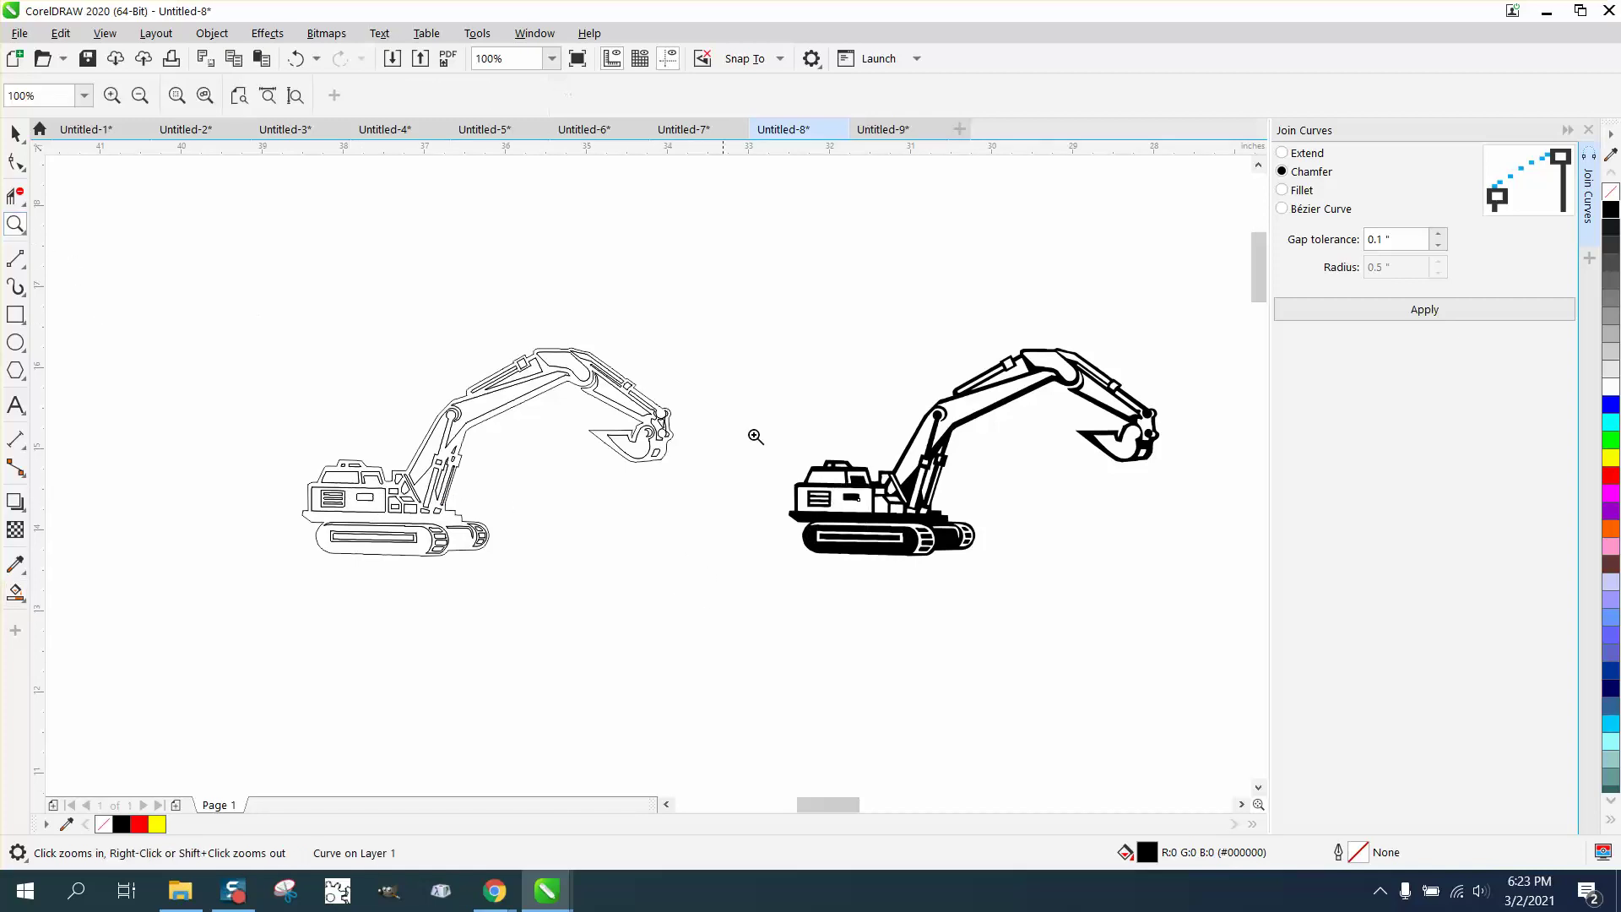
drag(781, 293, 1214, 606)
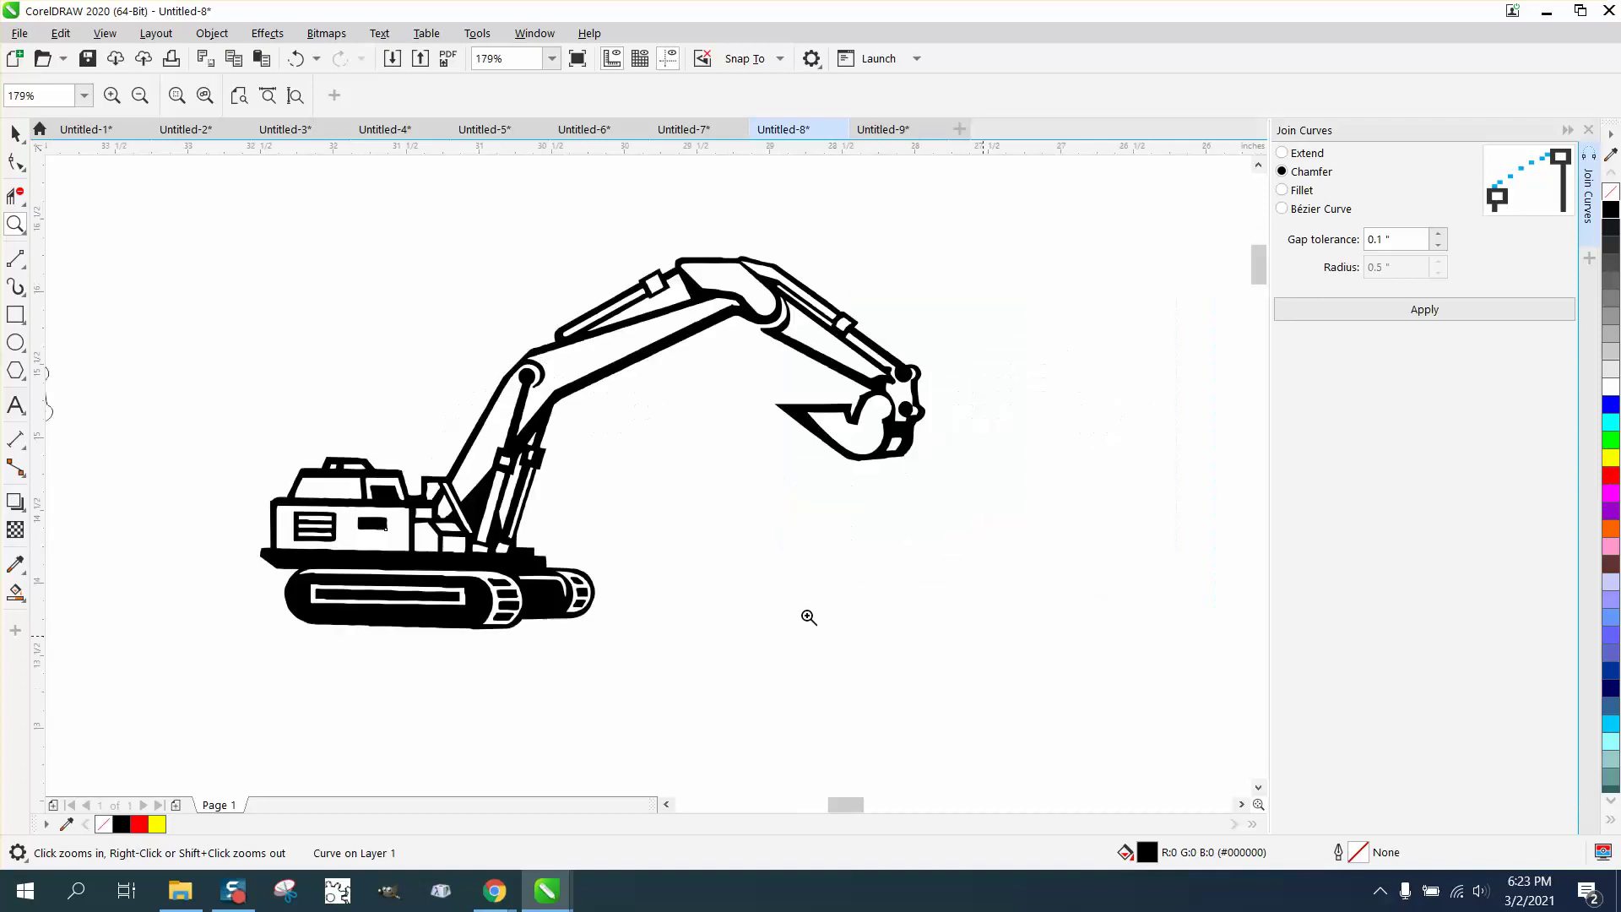
click(15, 133)
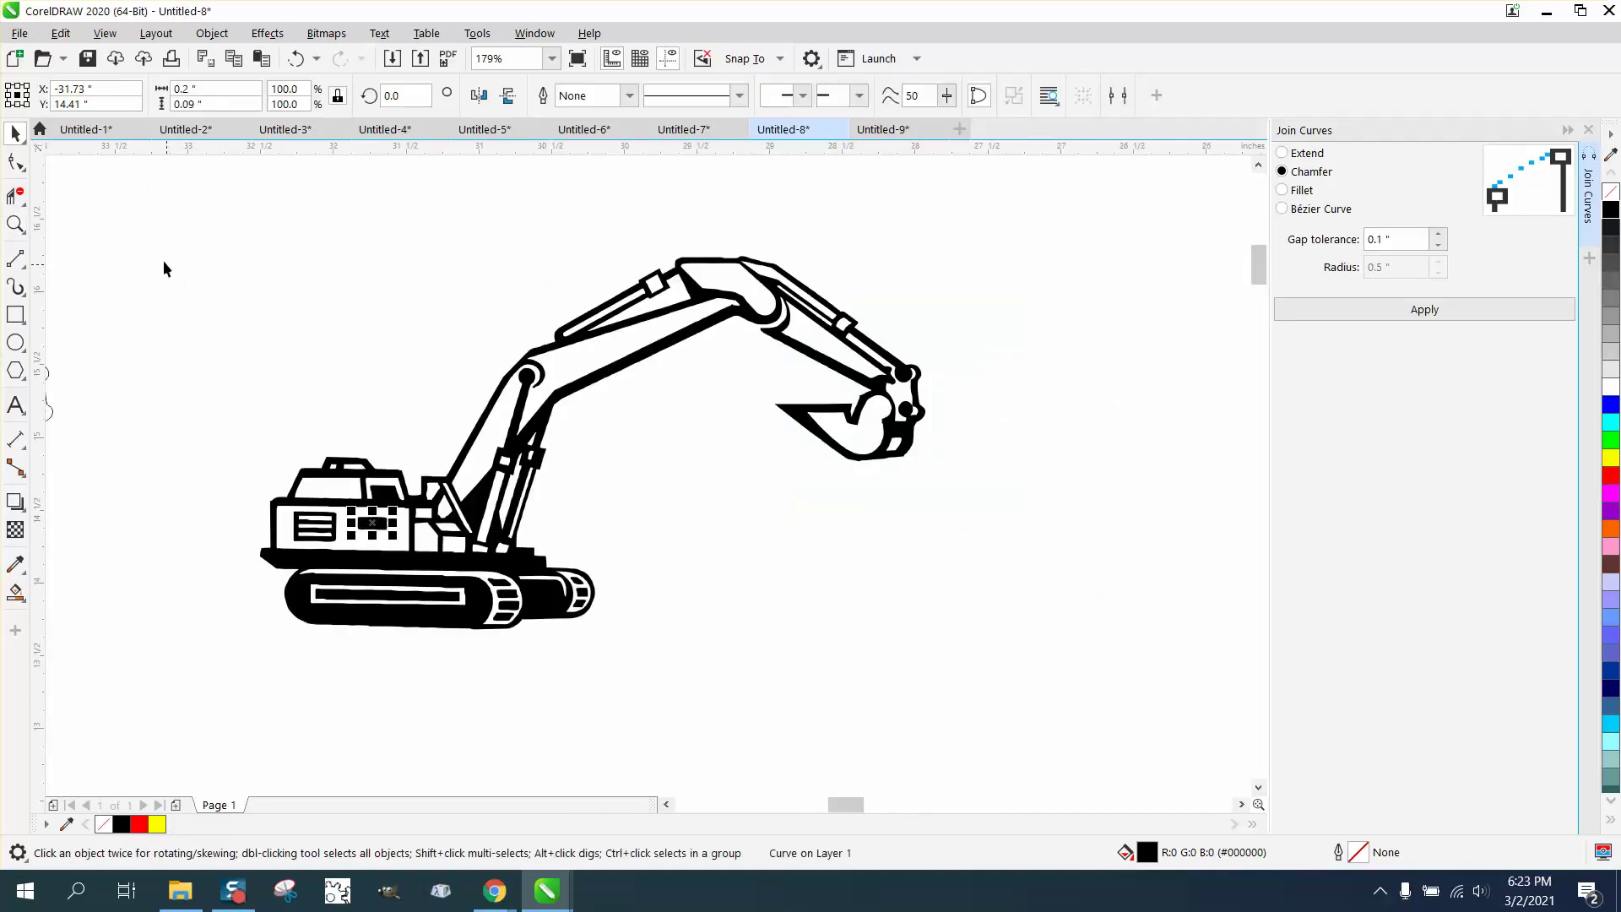
drag(143, 228, 1168, 667)
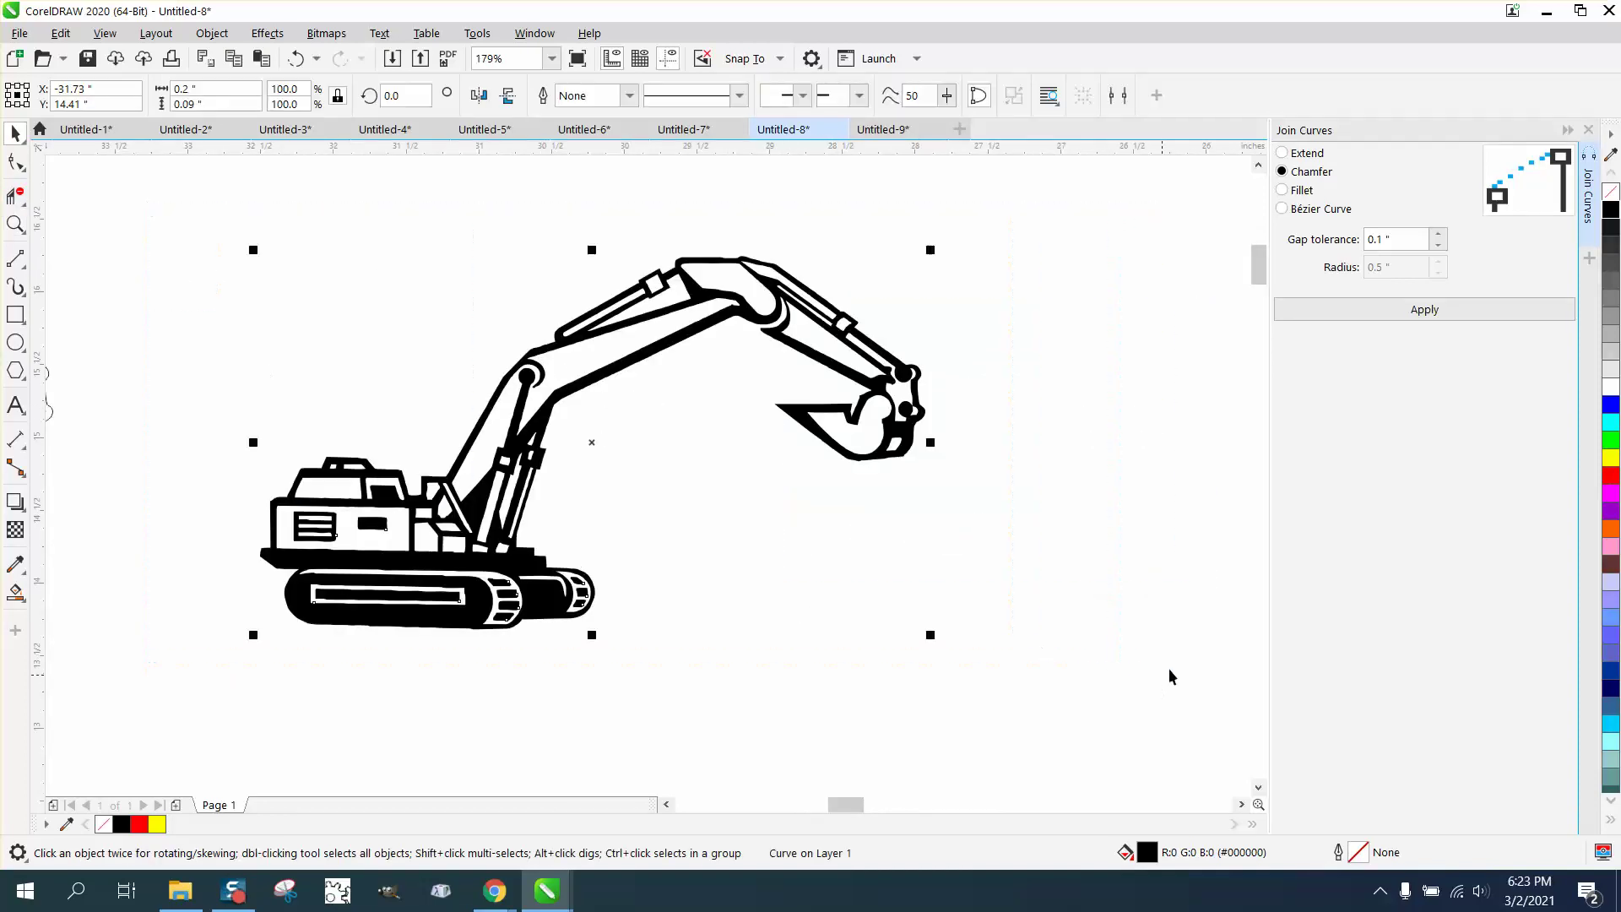
click(1608, 191)
right_click(1610, 209)
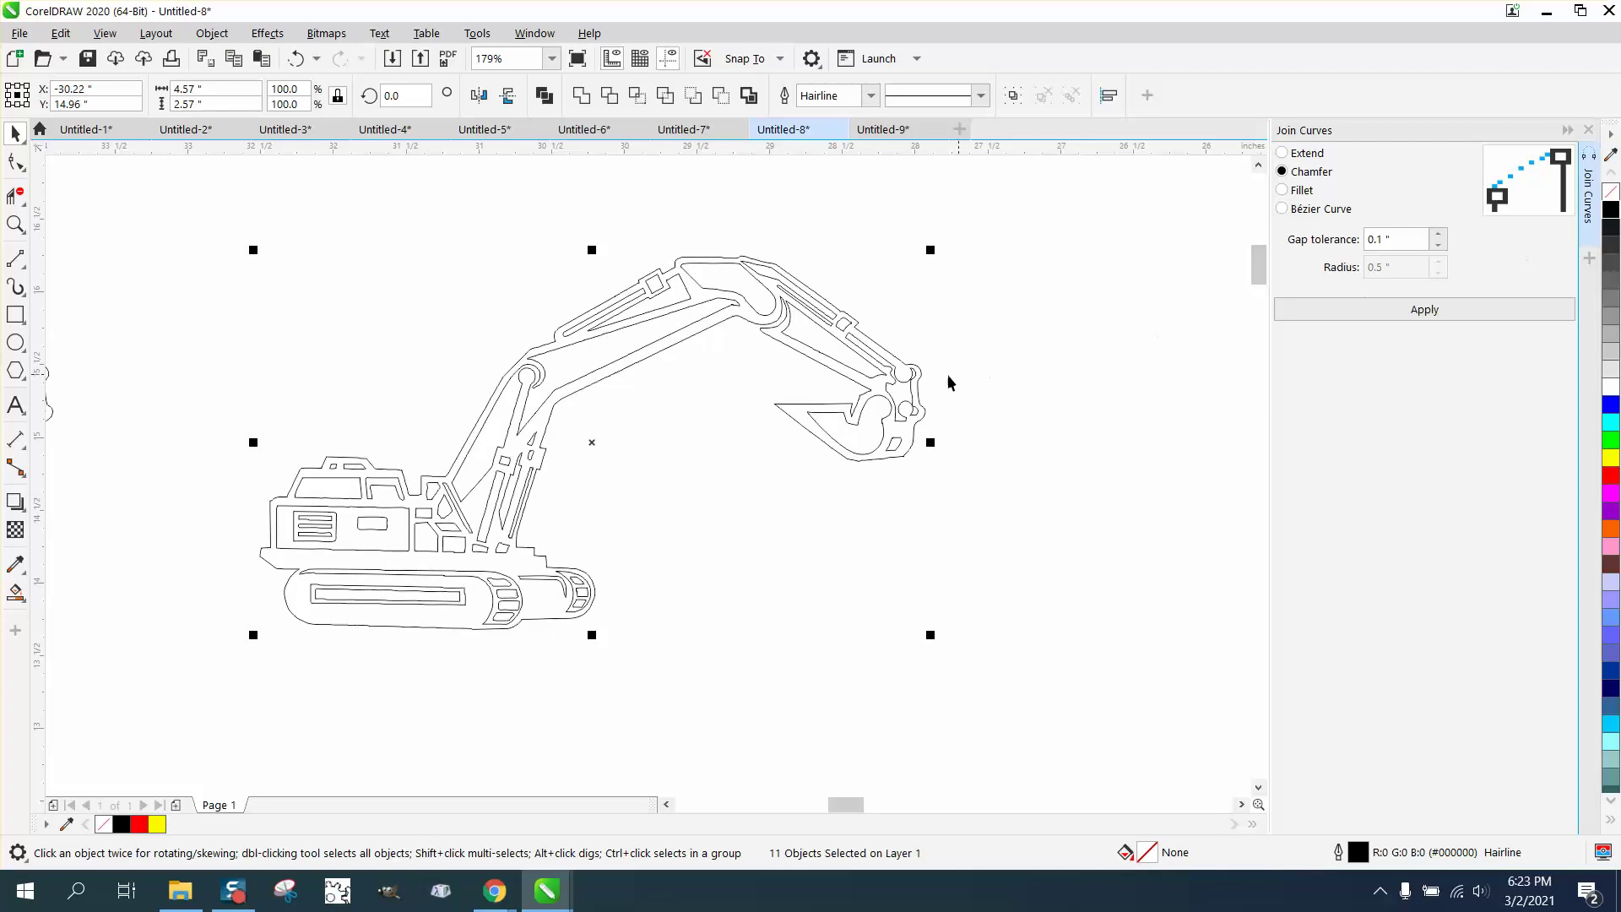
Zoom in on the arm's edges and try moving a node with the Shape tool
click(15, 223)
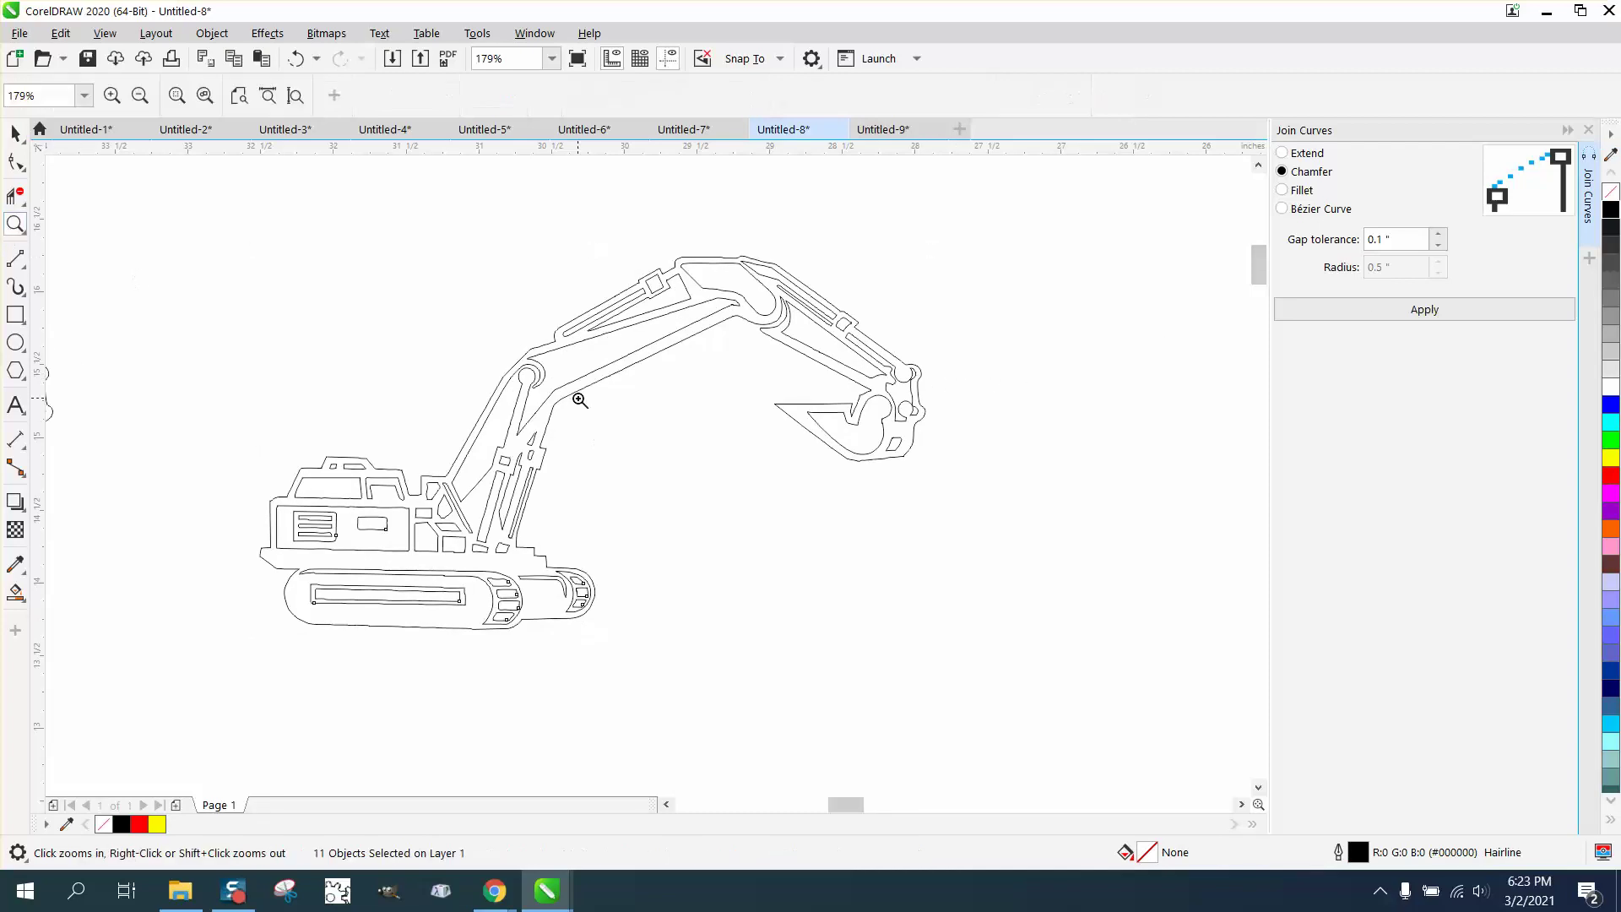
drag(535, 384, 624, 418)
key(F10)
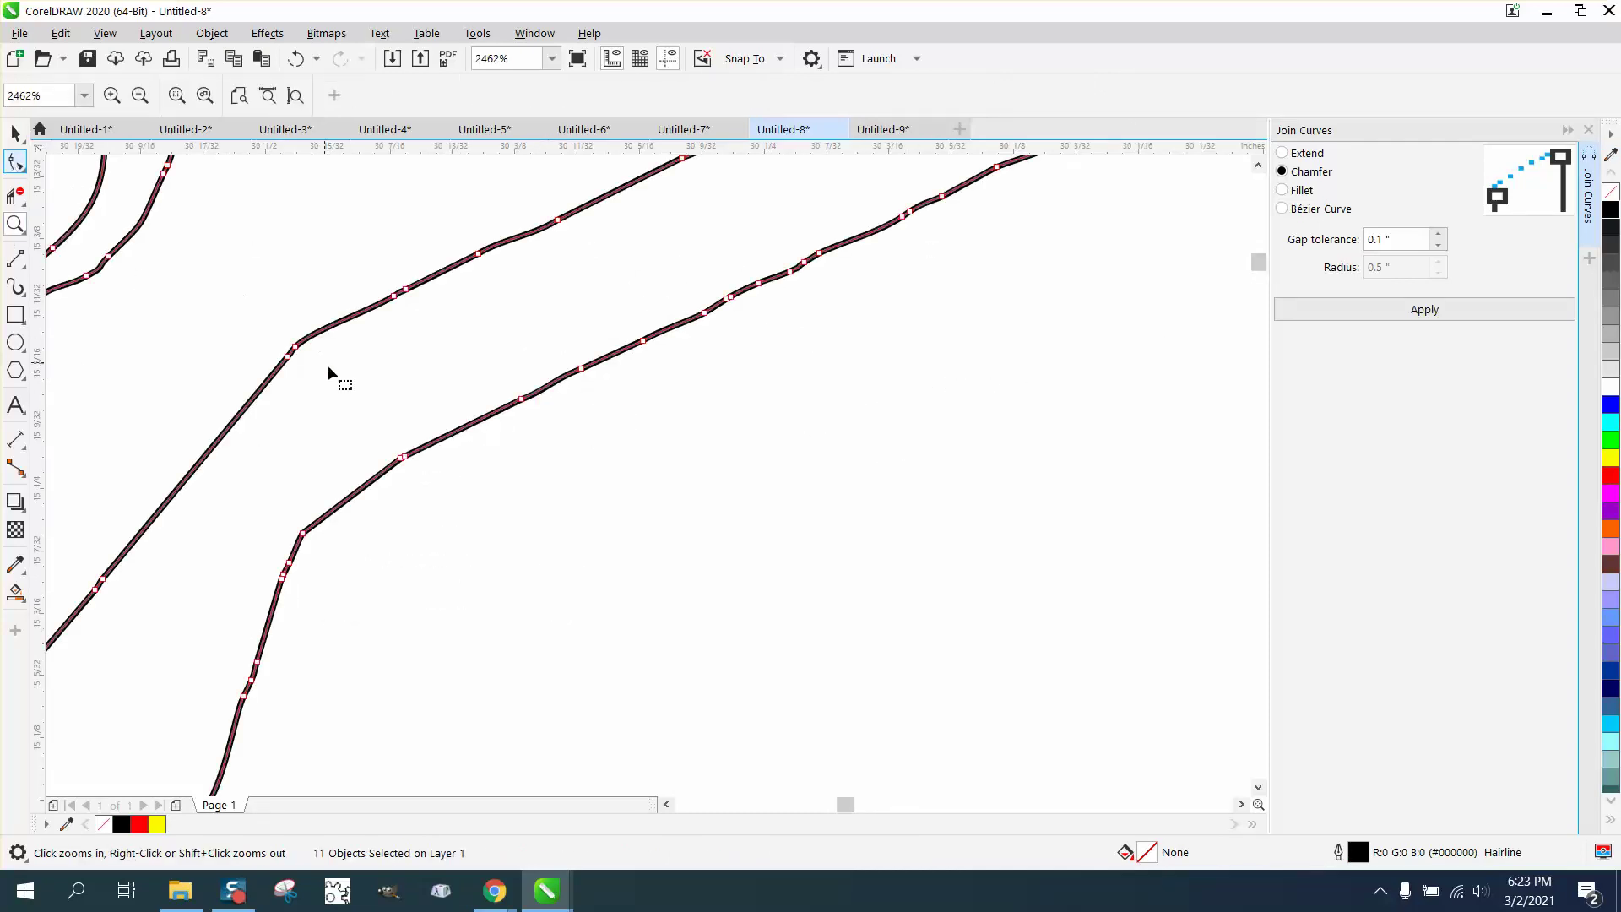
drag(402, 457, 437, 513)
Delete surplus nodes along the arm and boom lower edges, undoing accidental bends
click(295, 58)
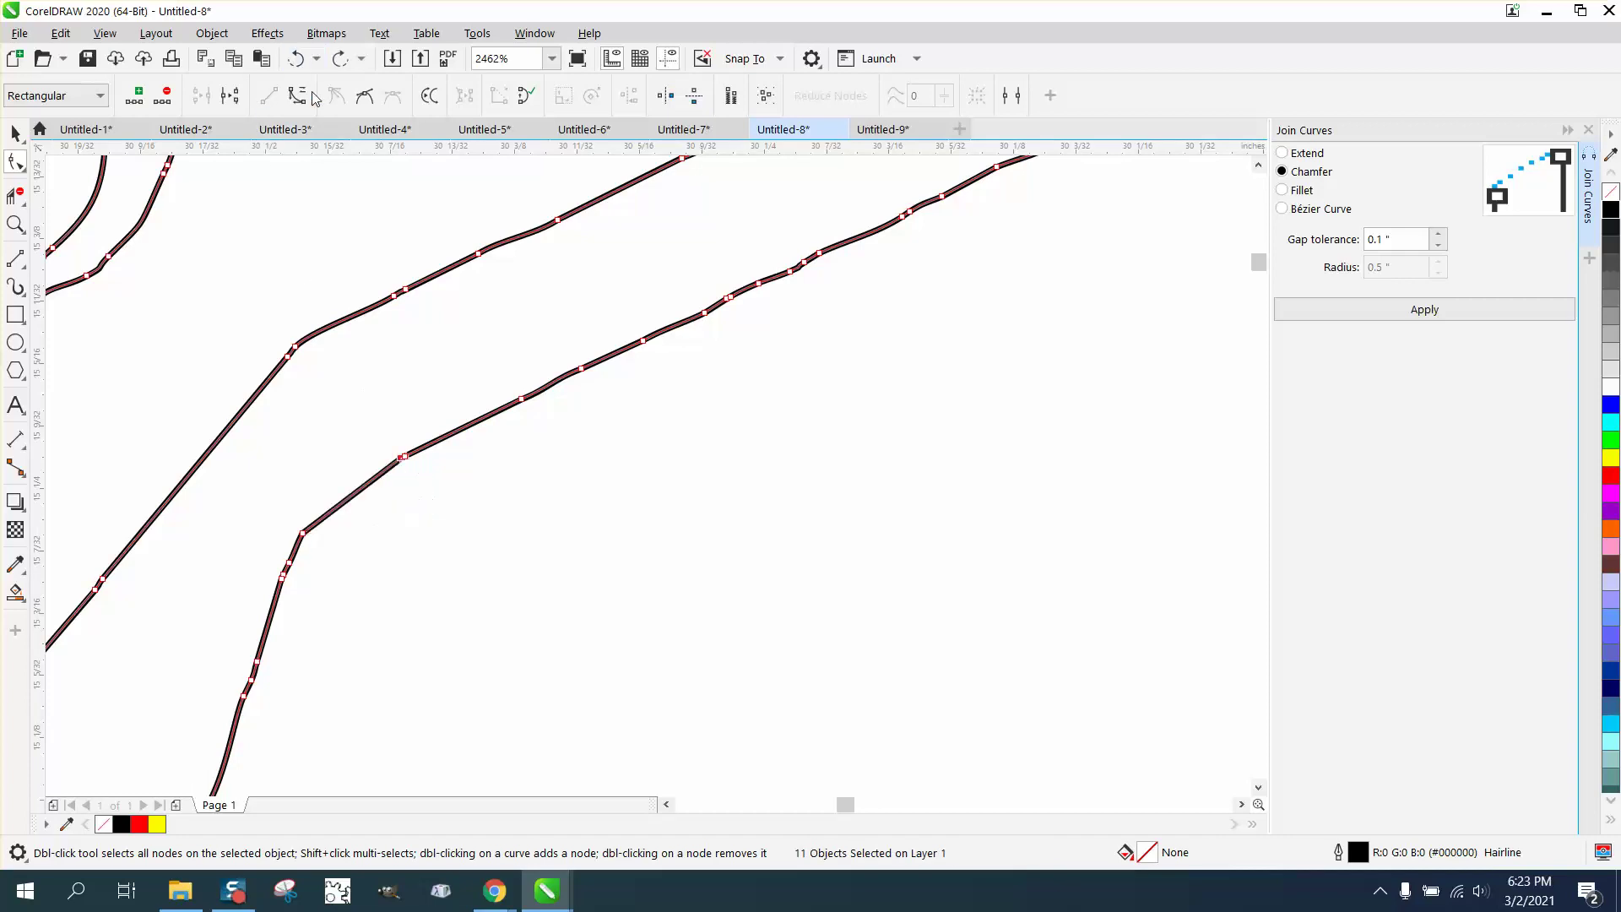
scroll(417, 372, down, 2)
scroll(701, 478, down, 4)
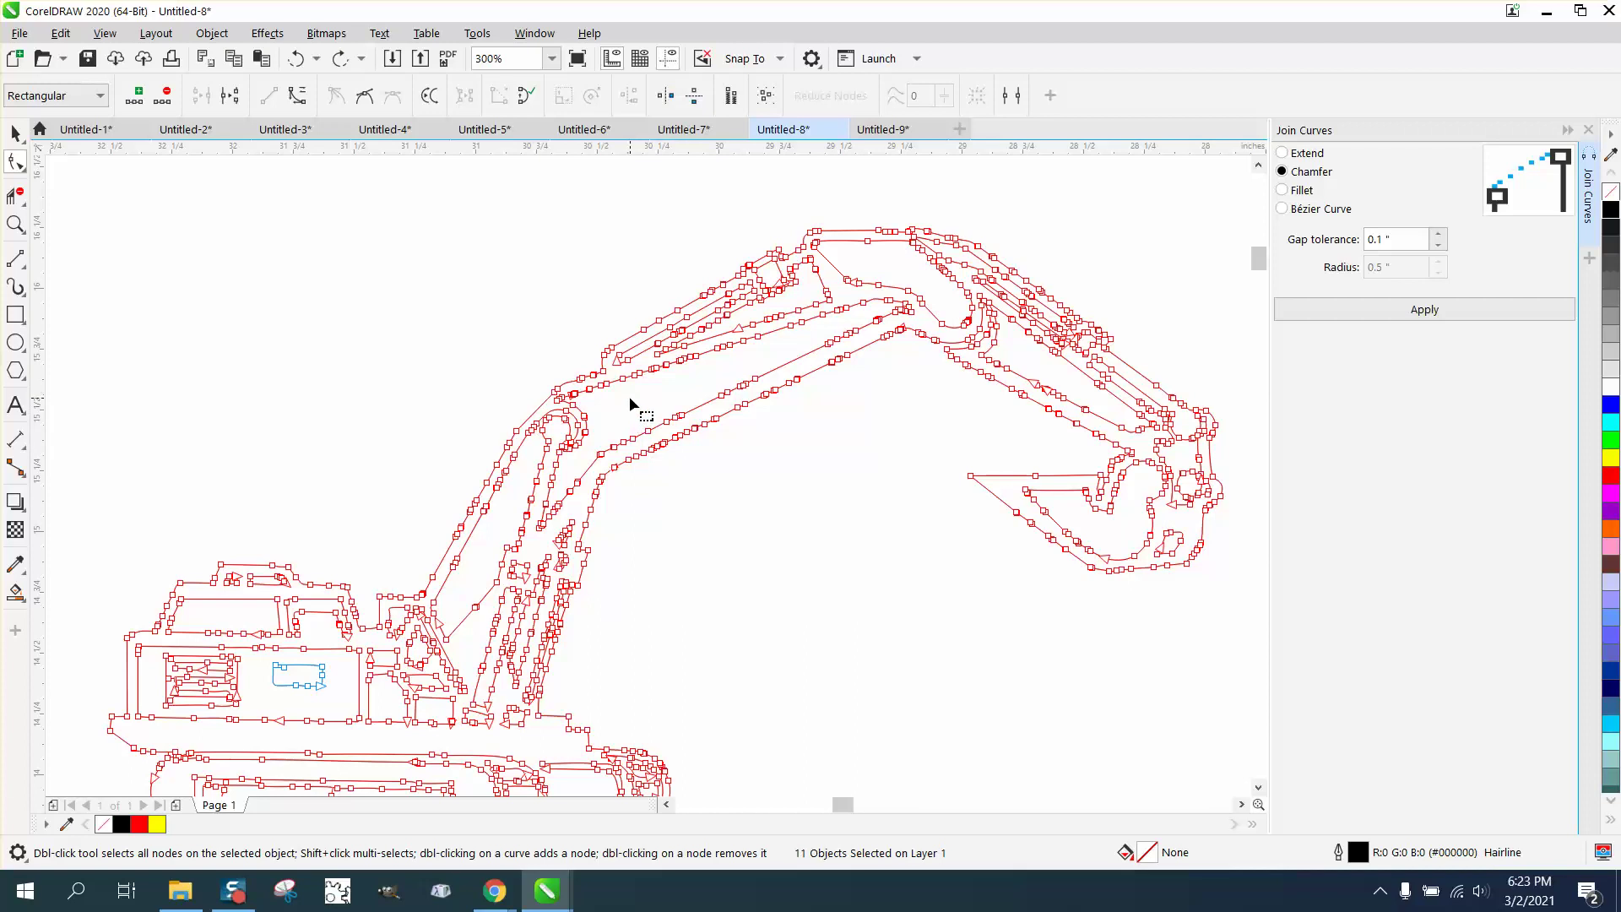
drag(629, 393, 821, 448)
key(Delete)
drag(724, 358, 874, 382)
key(Delete)
key(Delete)
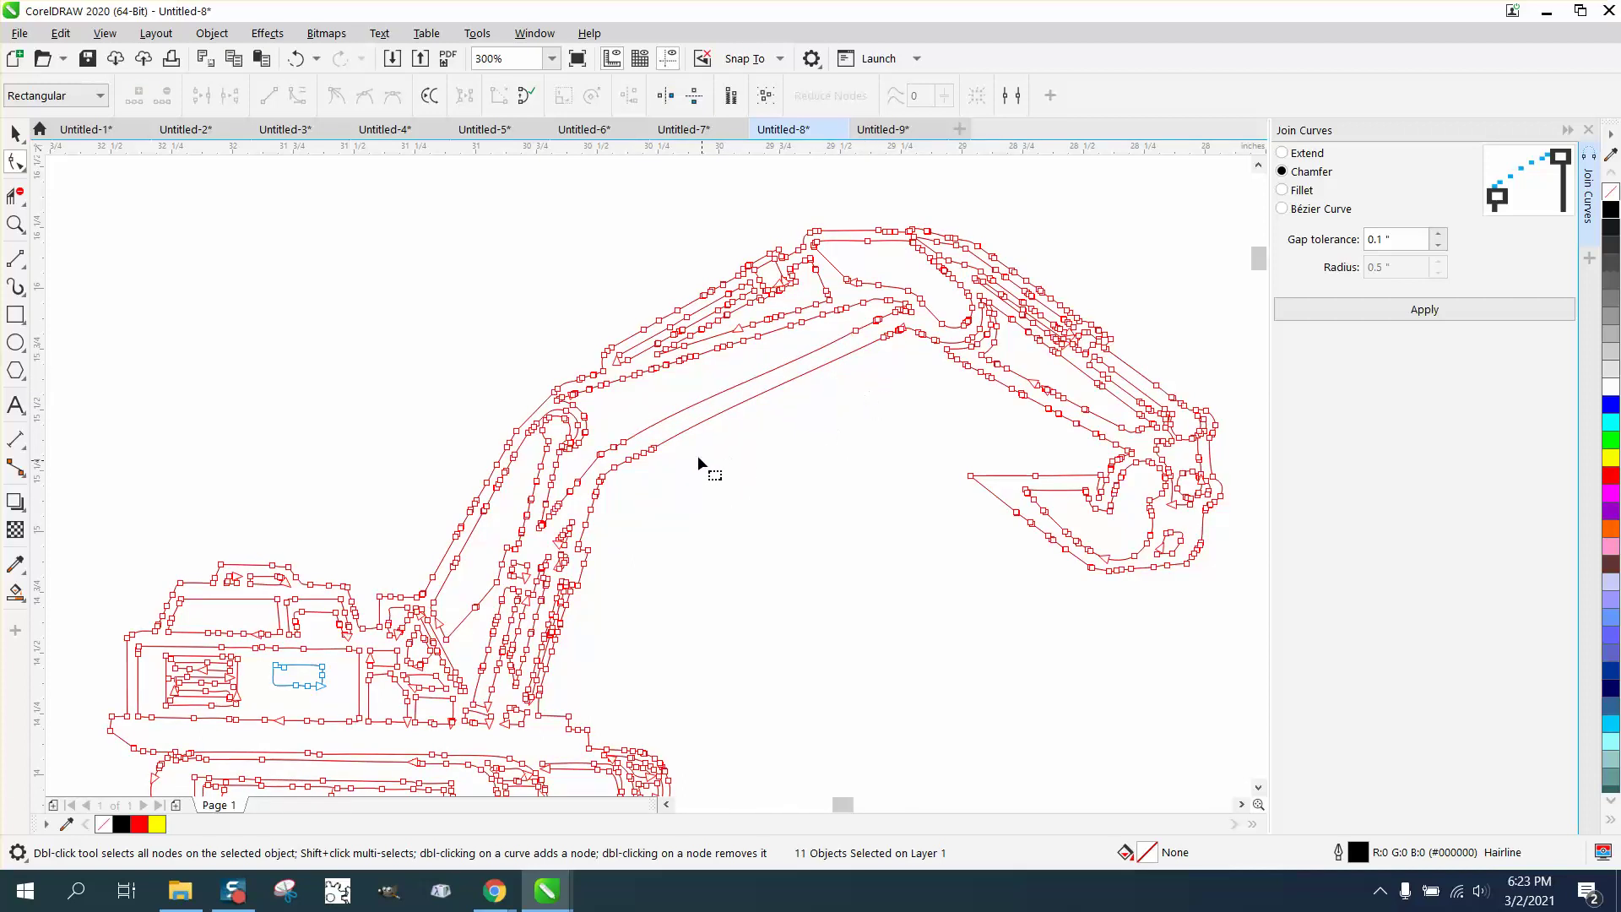
drag(654, 449, 661, 459)
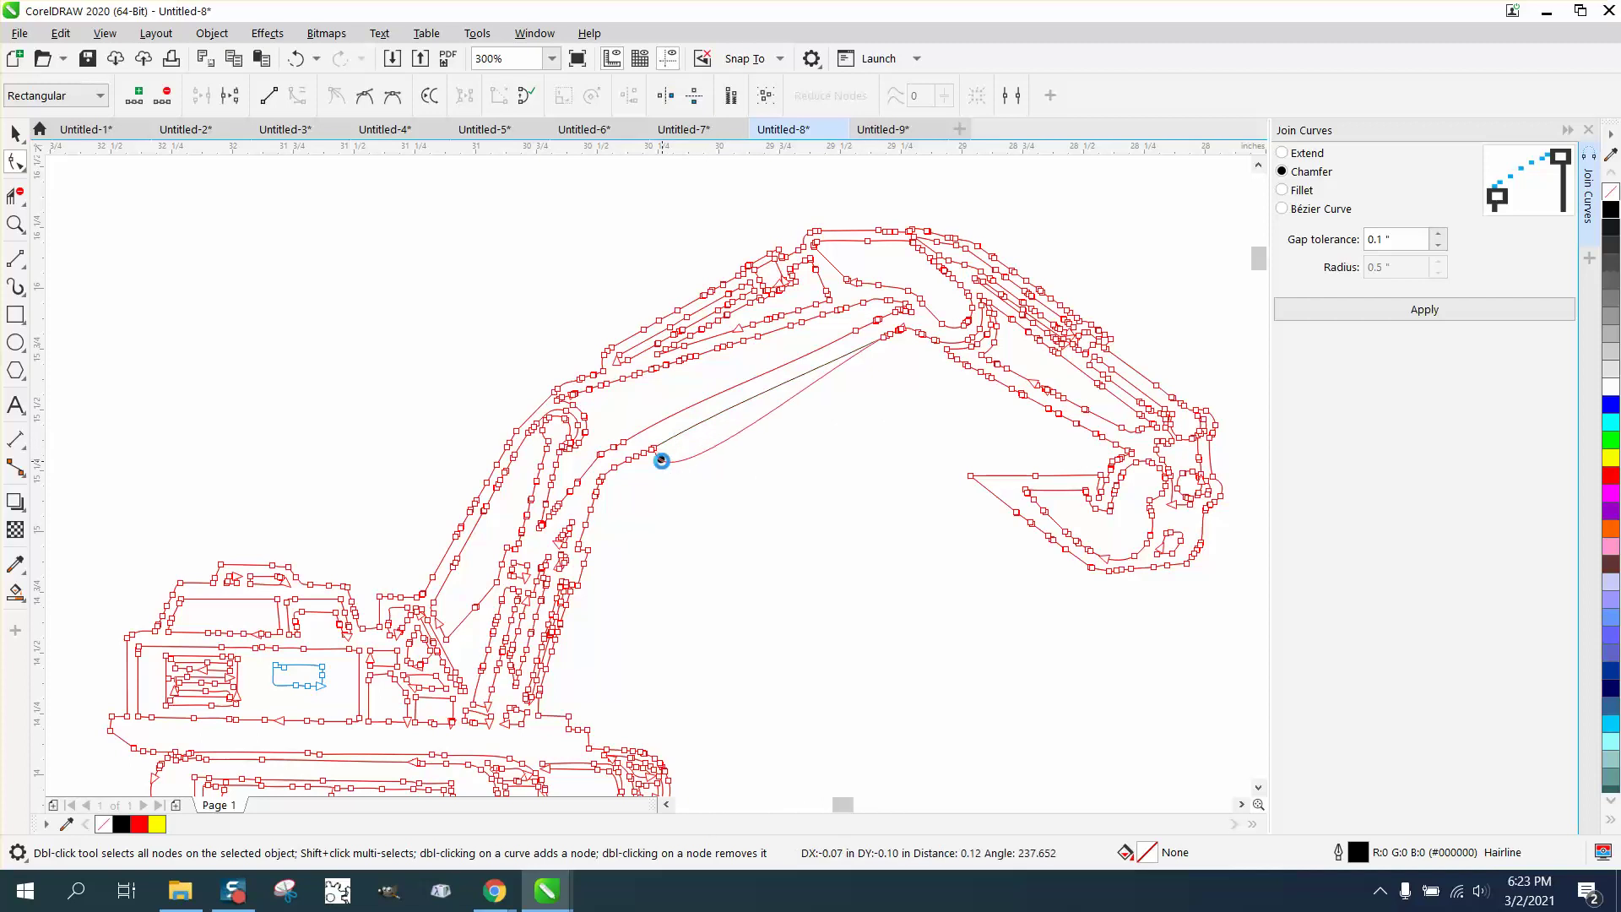
click(295, 58)
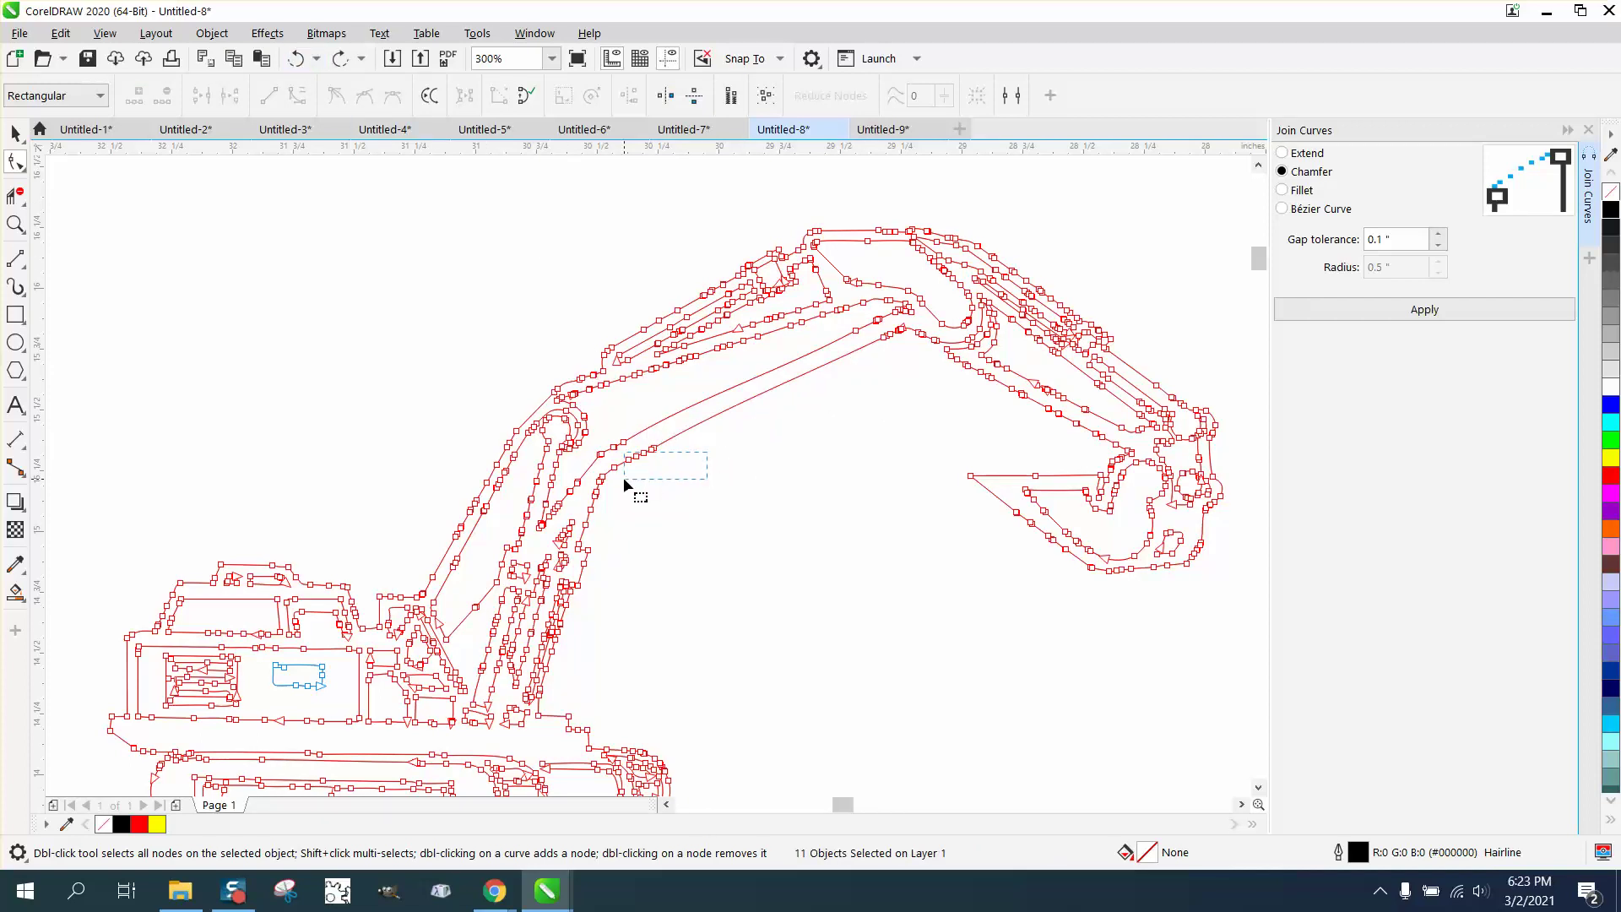
drag(623, 477, 622, 481)
key(Delete)
double_click(654, 447)
Delete a node on the bucket's bottom edge to smooth away its kink
click(15, 223)
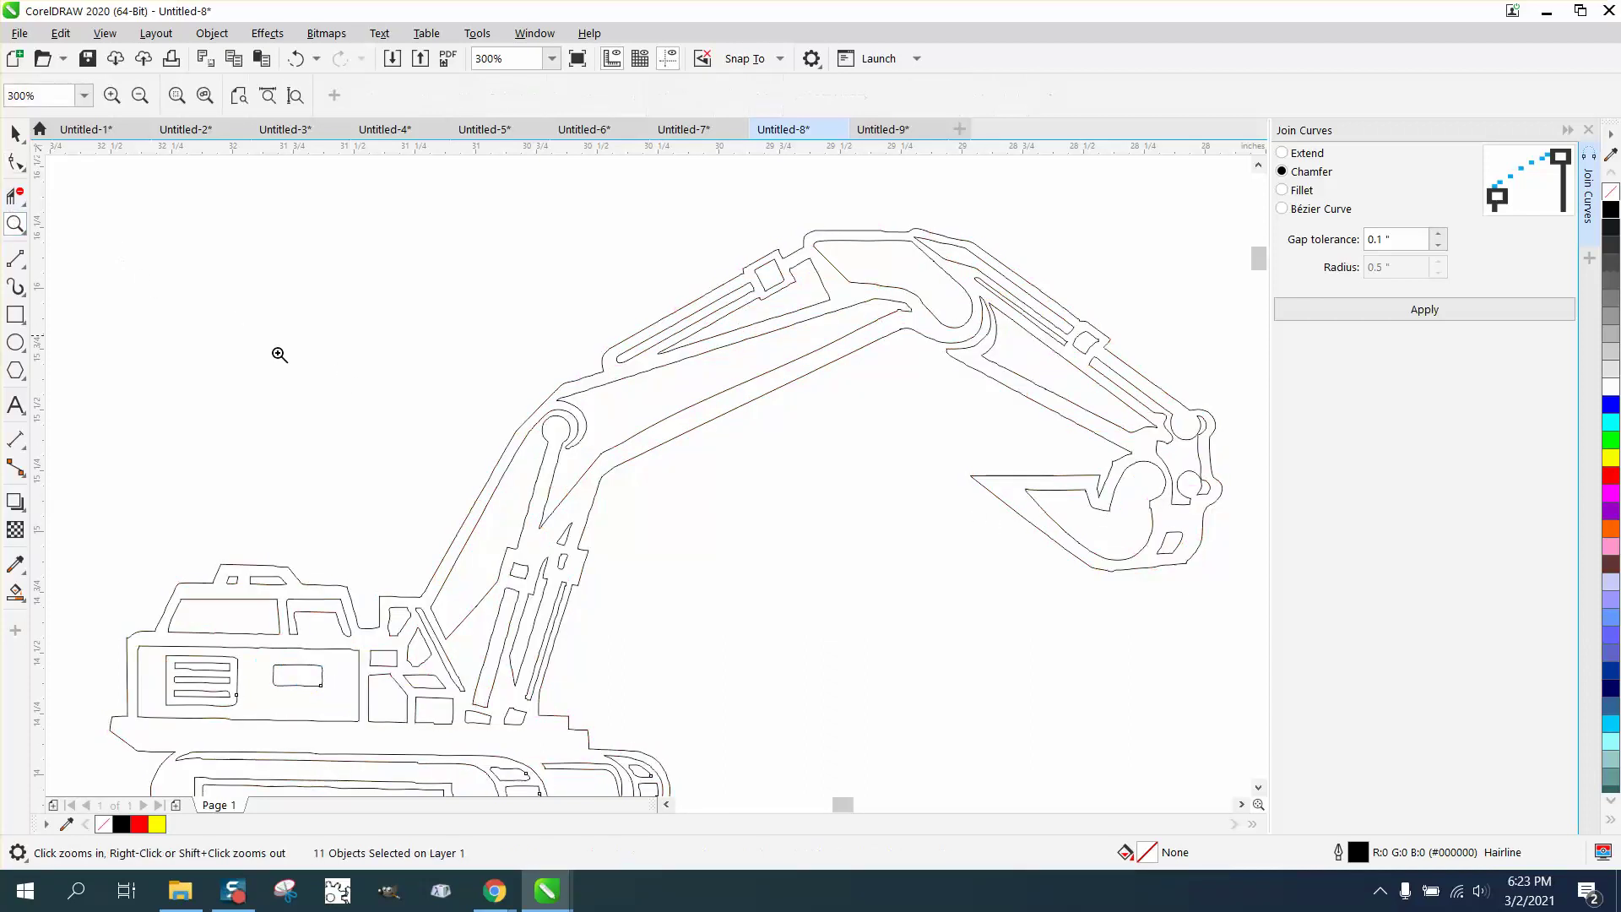
drag(984, 456, 1230, 593)
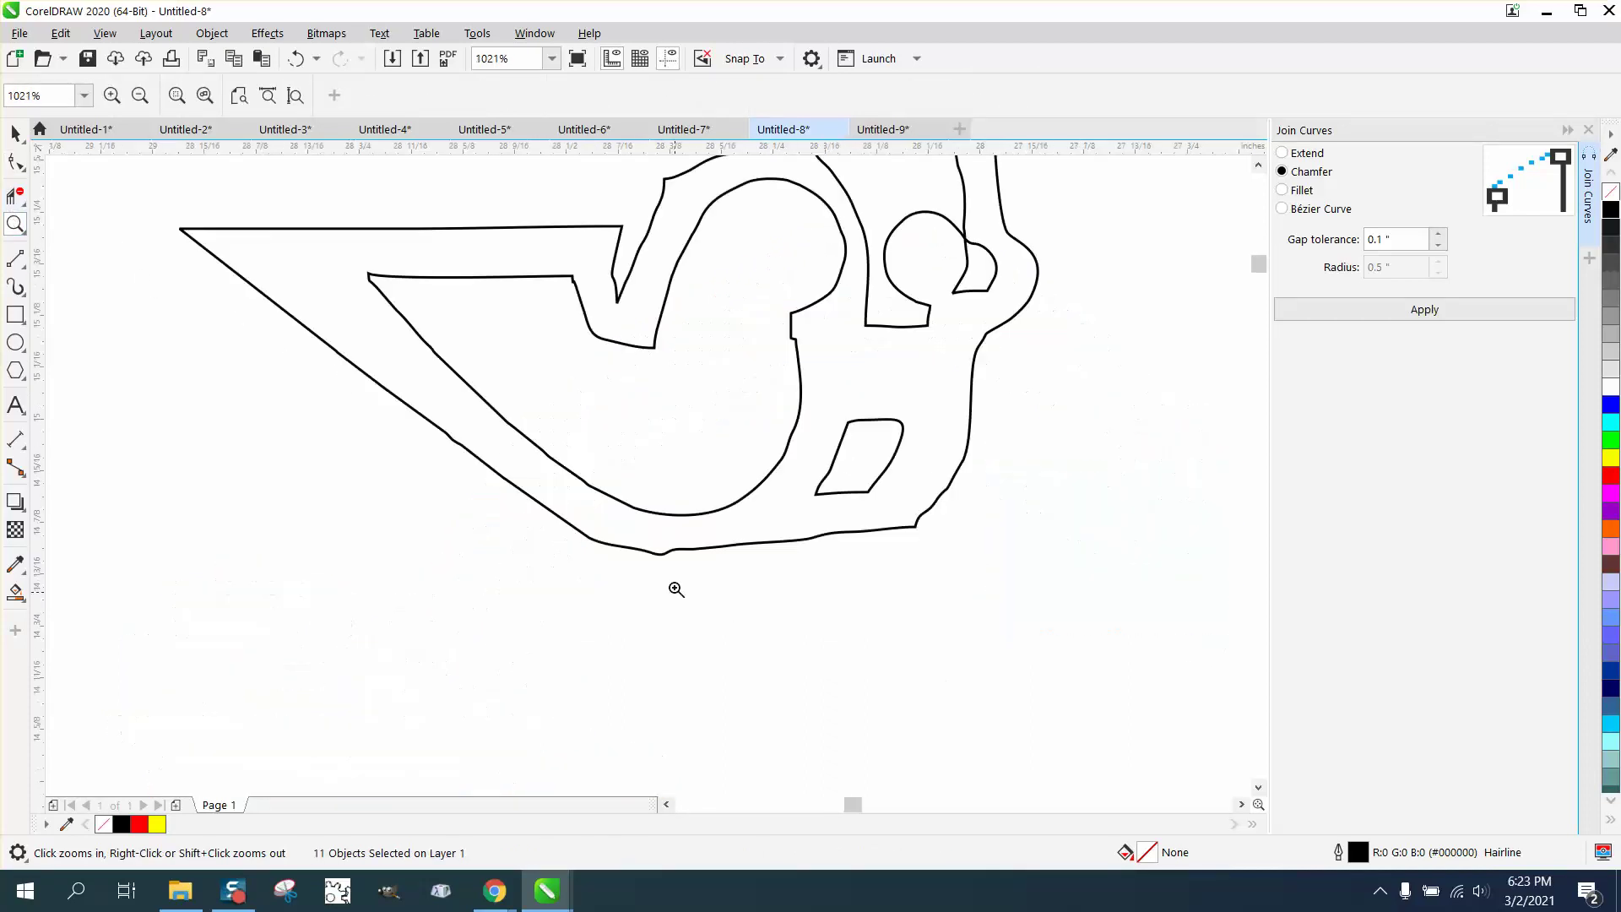
click(22, 168)
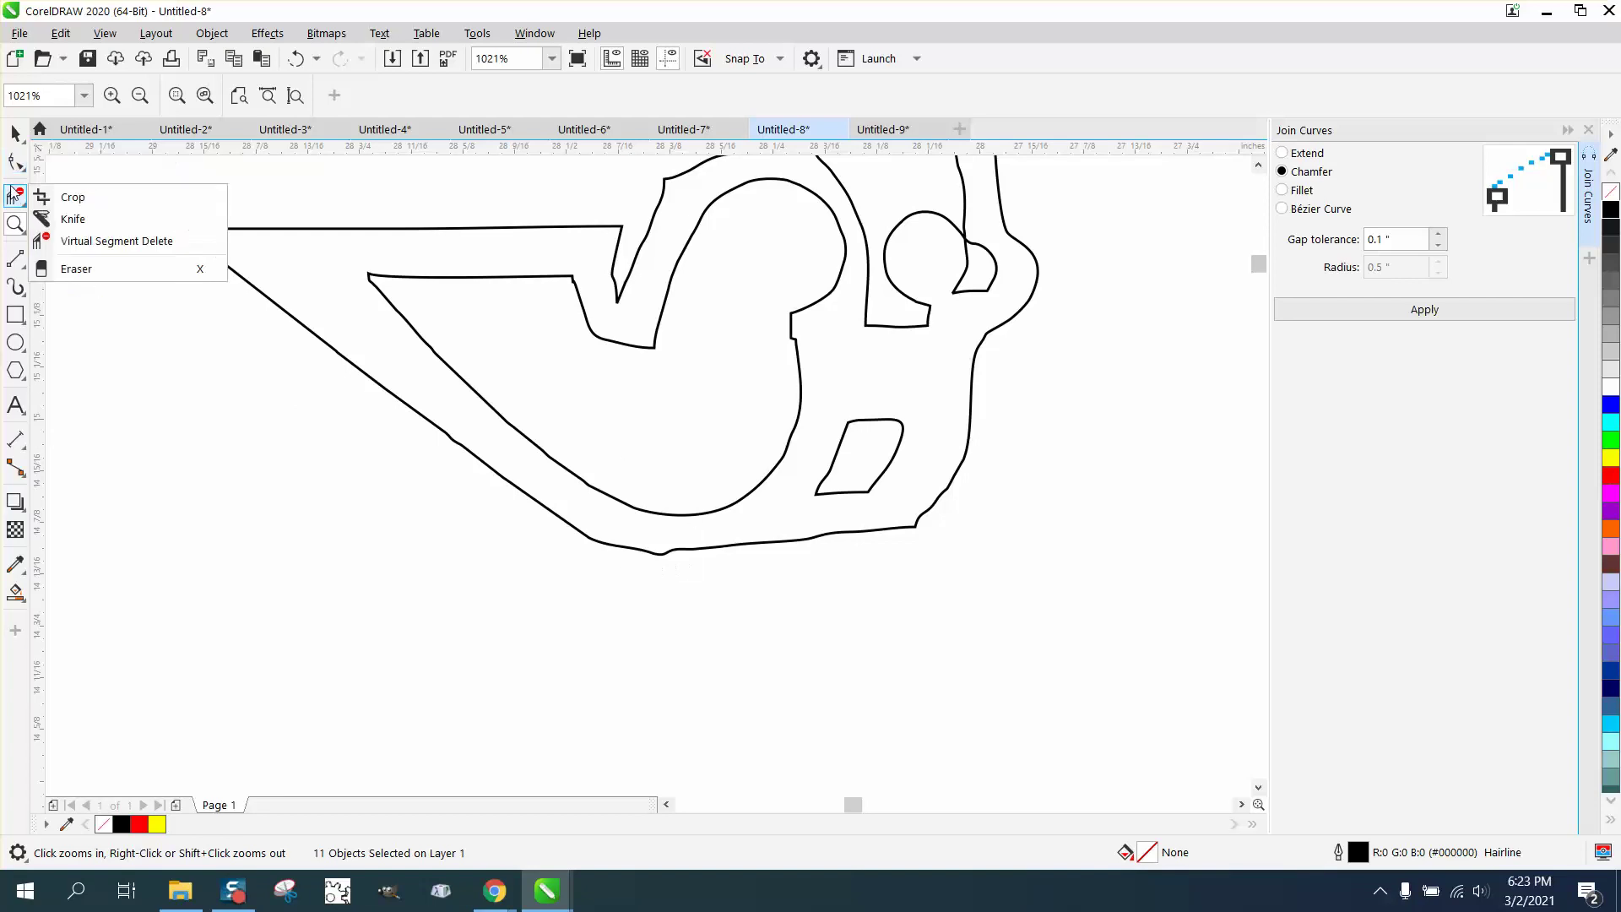
click(76, 162)
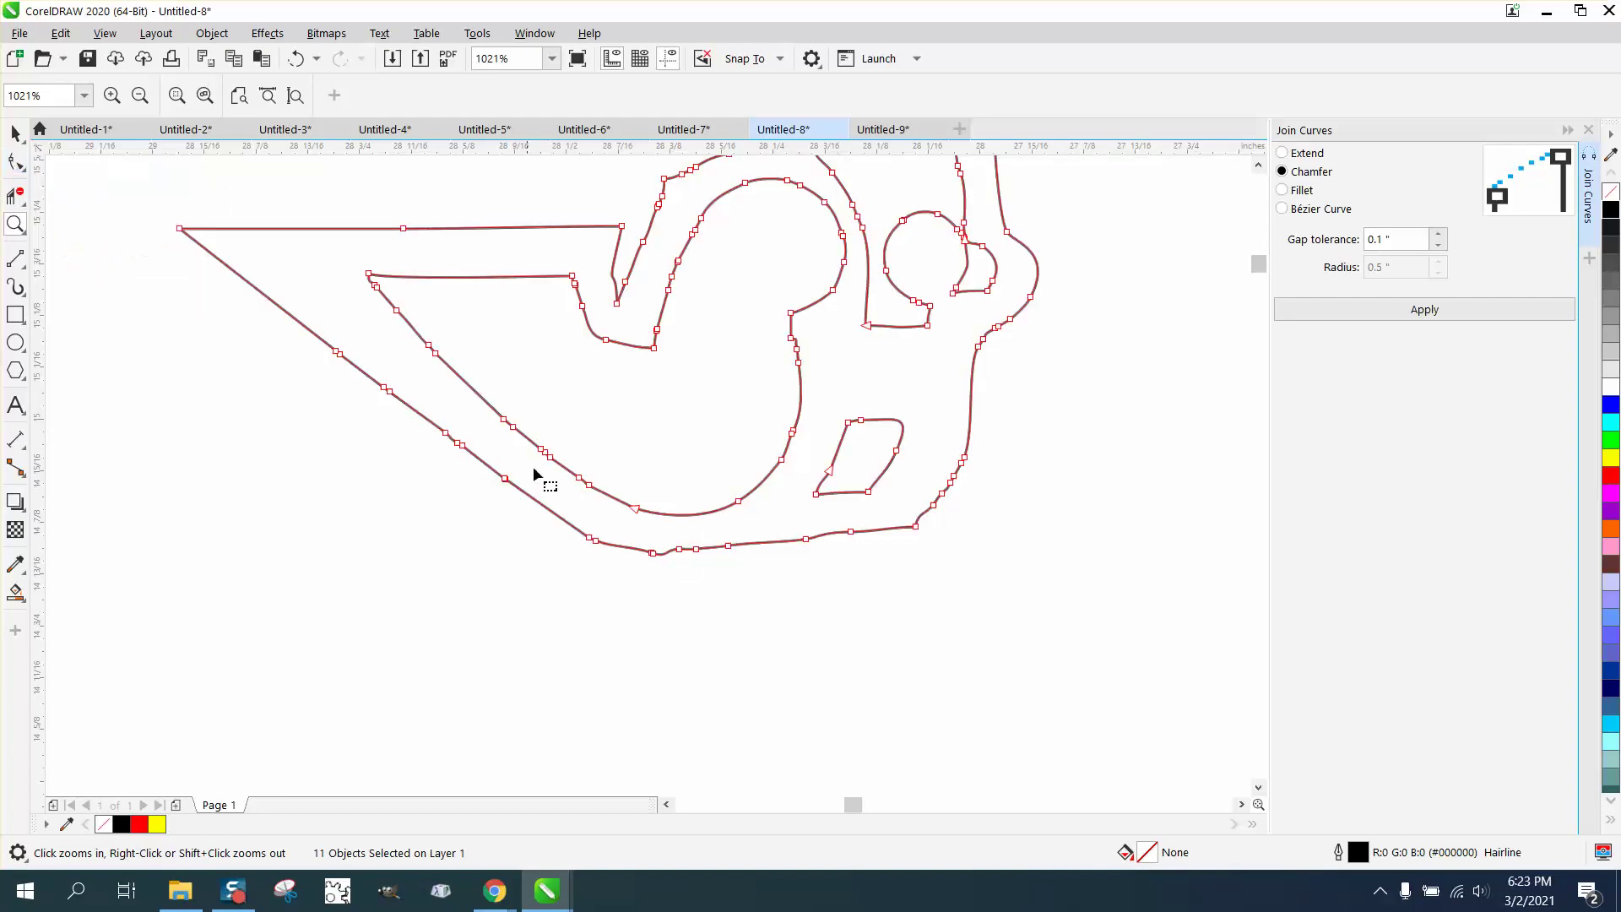
click(679, 550)
key(Delete)
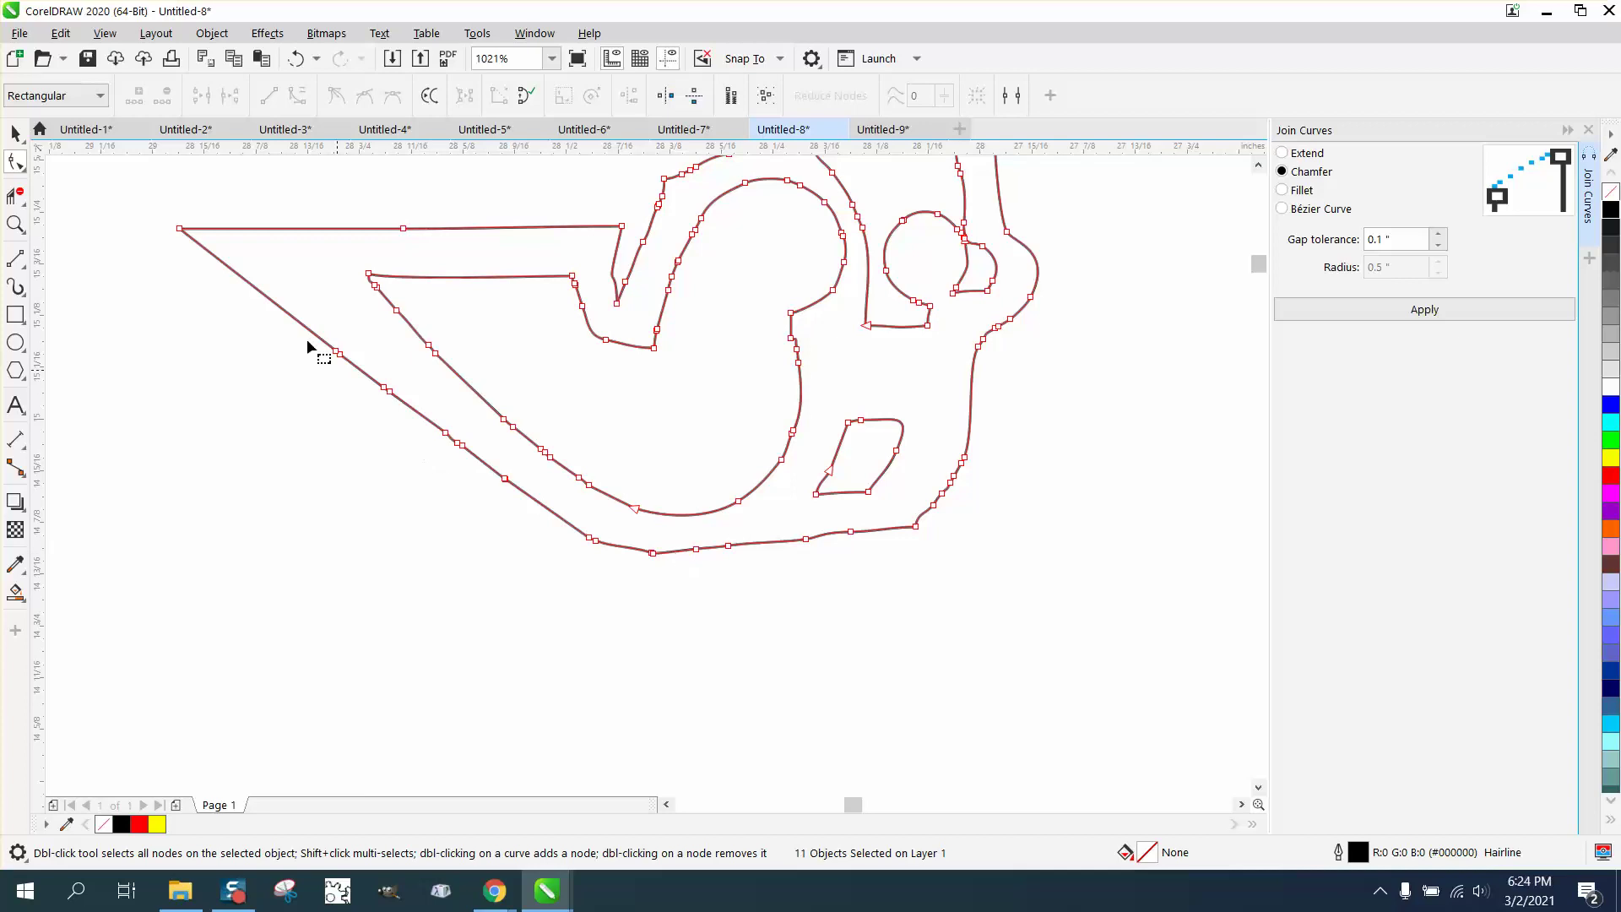
click(20, 163)
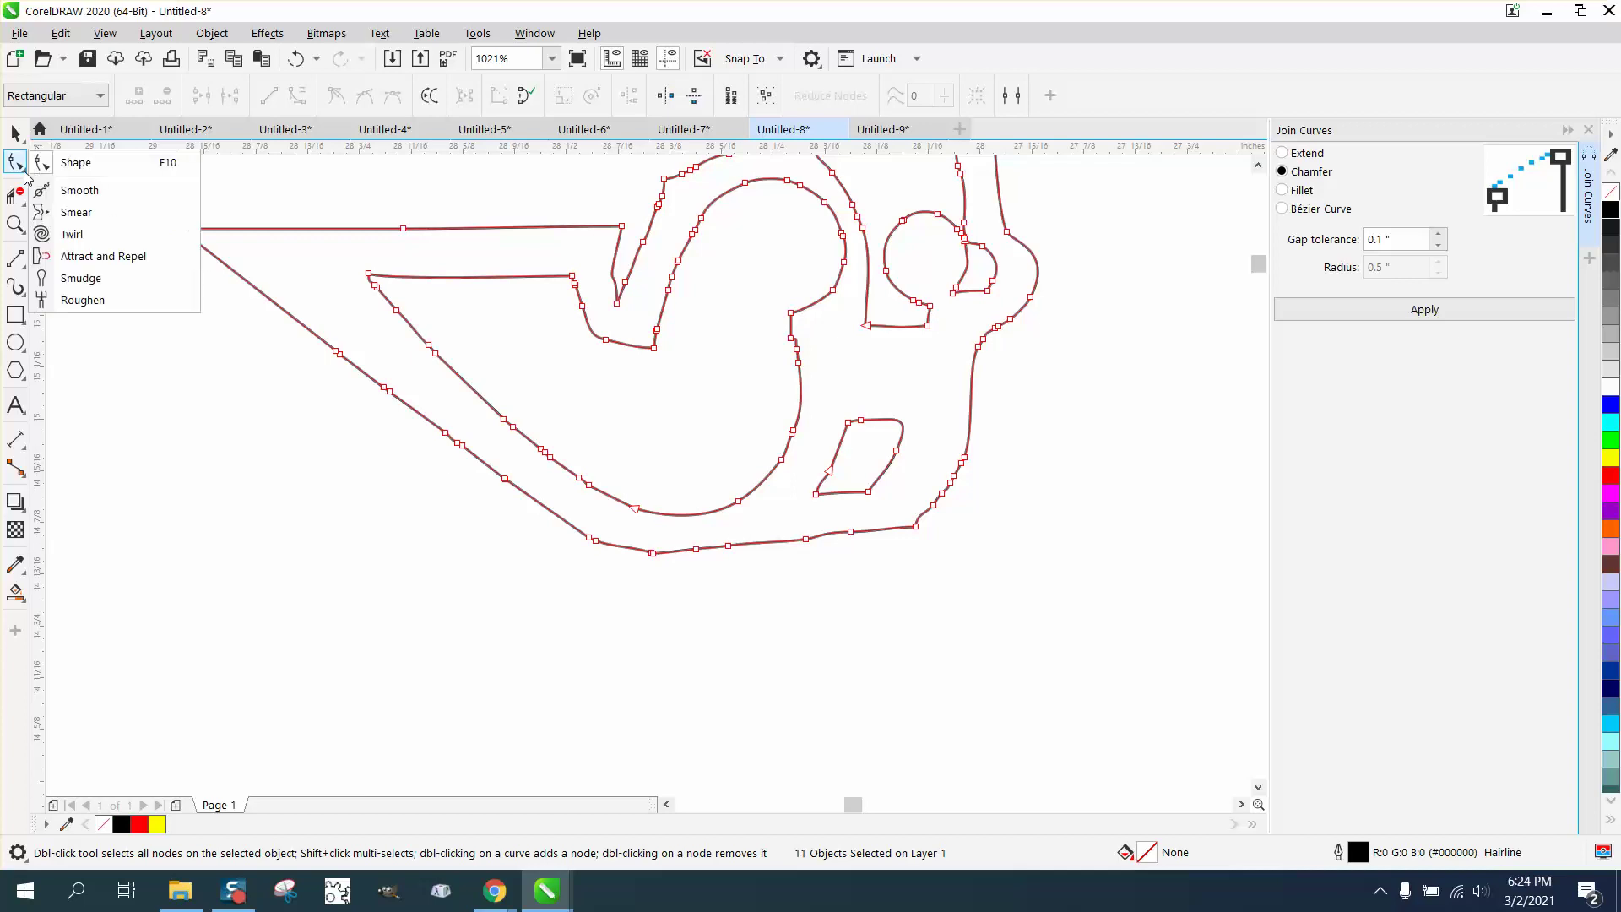
Set the Smooth brush nib to 0.25" and smooth the bucket's lower edge and inner corner
click(72, 191)
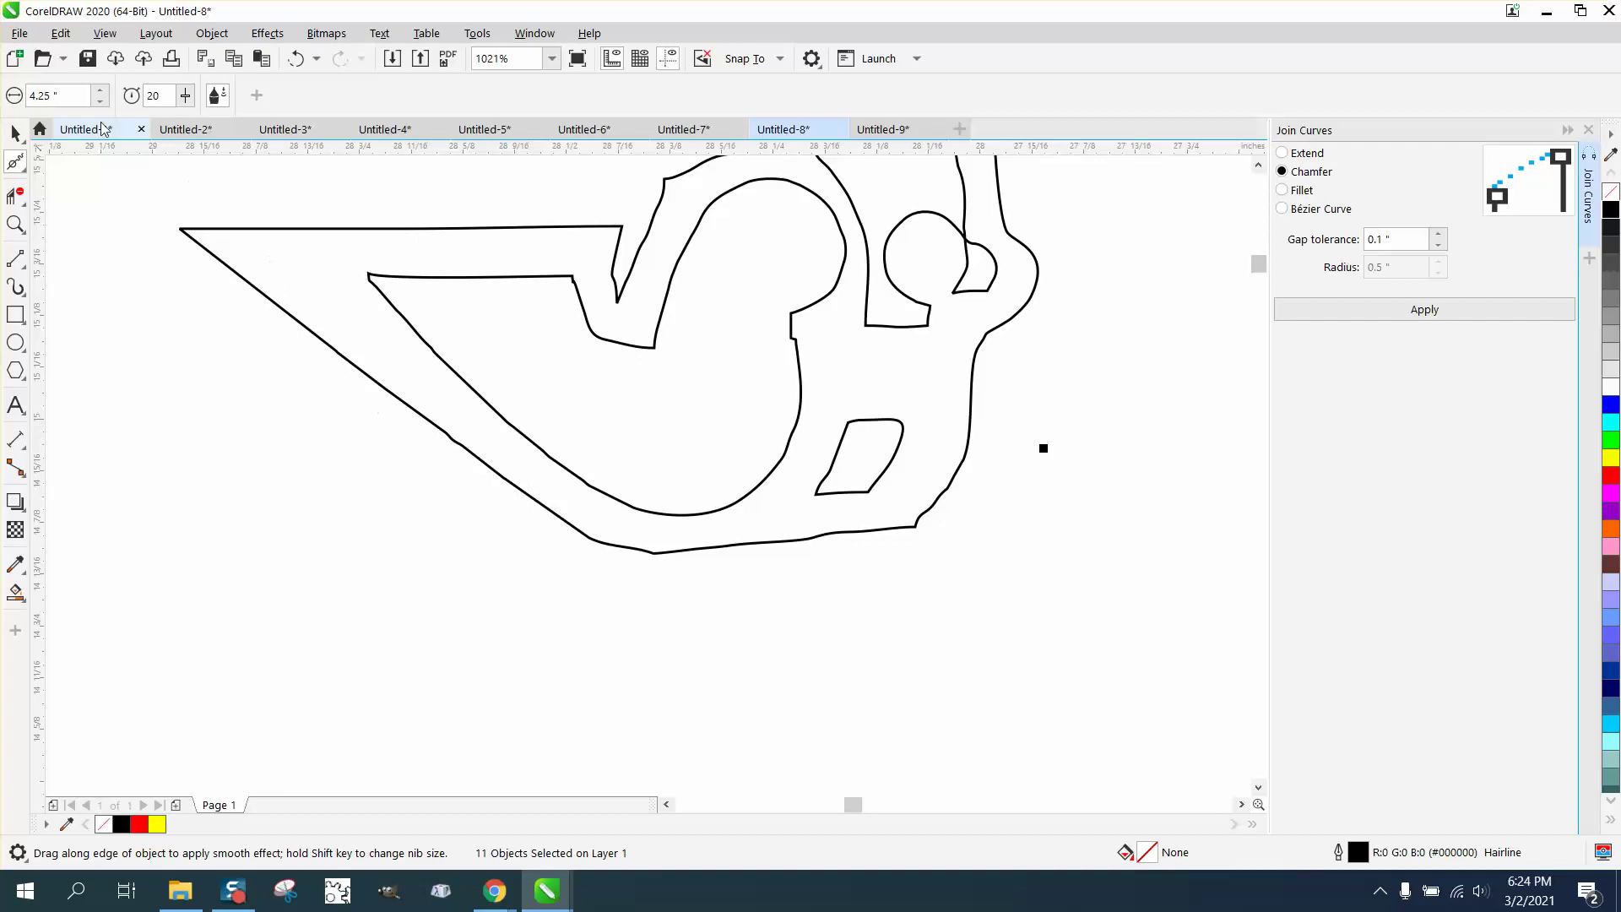
drag(59, 95, 2, 113)
text(0.25)
key(Return)
mouse_move(551, 515)
mouse_down()
mouse_move(601, 549)
mouse_move(667, 549)
mouse_move(626, 553)
mouse_move(926, 535)
mouse_move(904, 535)
mouse_up()
mouse_move(904, 453)
mouse_down()
mouse_move(865, 421)
mouse_move(835, 452)
mouse_move(840, 464)
mouse_move(819, 336)
mouse_move(799, 320)
mouse_move(820, 279)
mouse_move(771, 160)
mouse_move(678, 243)
mouse_move(937, 416)
mouse_up()
Zoom in on the tracks and smooth the track's wavy bottom edge
scroll(937, 416, down, 2)
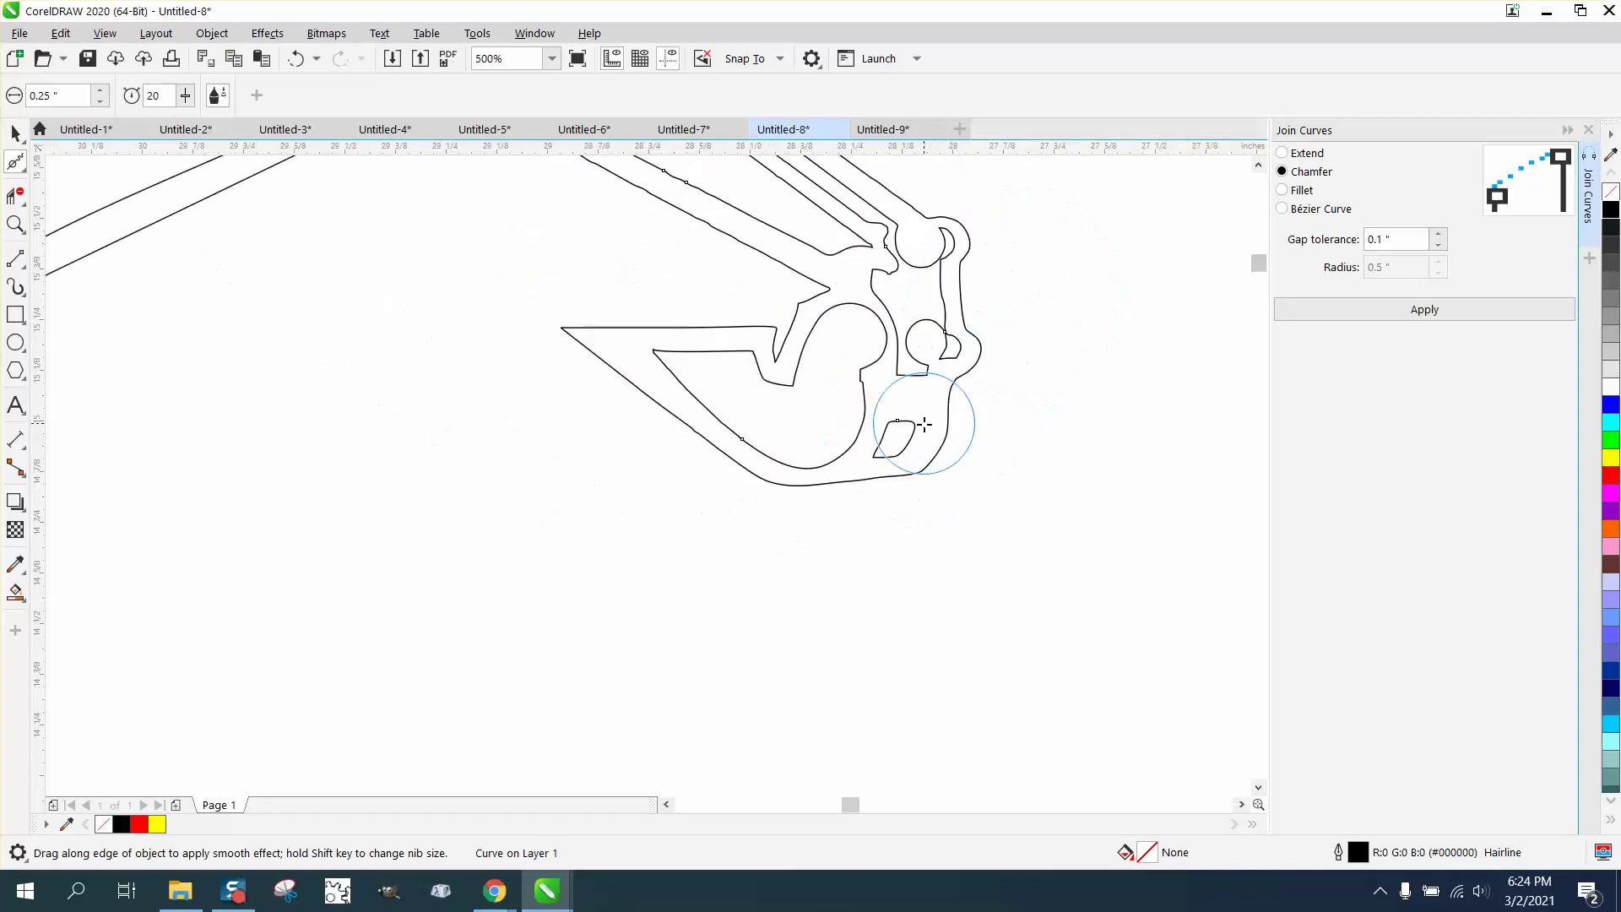
scroll(929, 427, down, 2)
scroll(695, 482, down, 1)
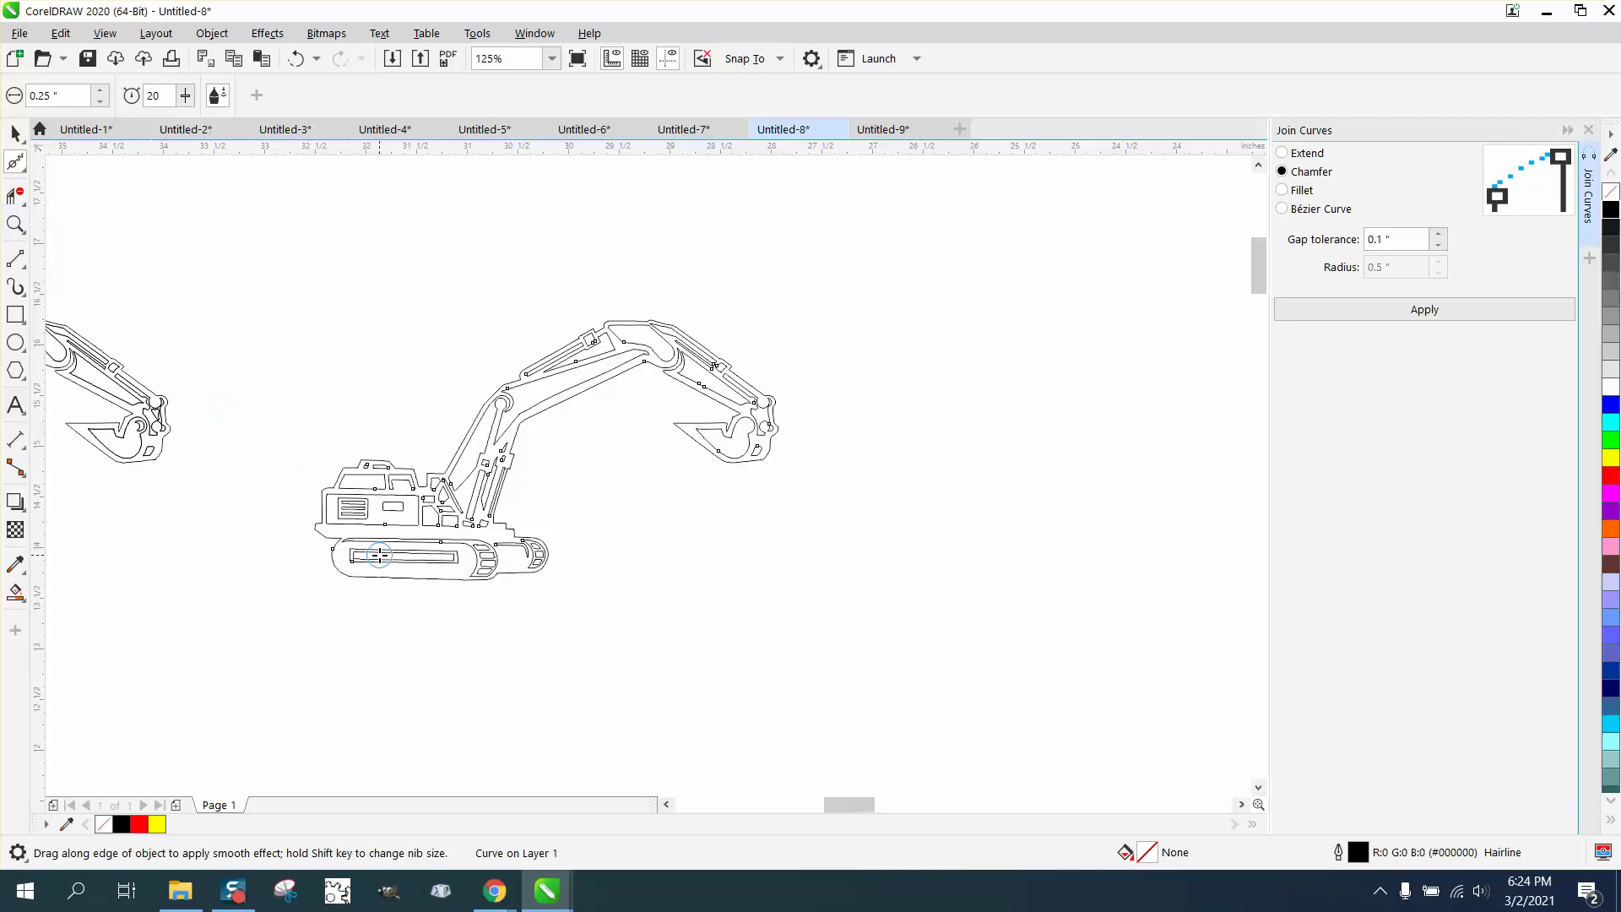
click(16, 223)
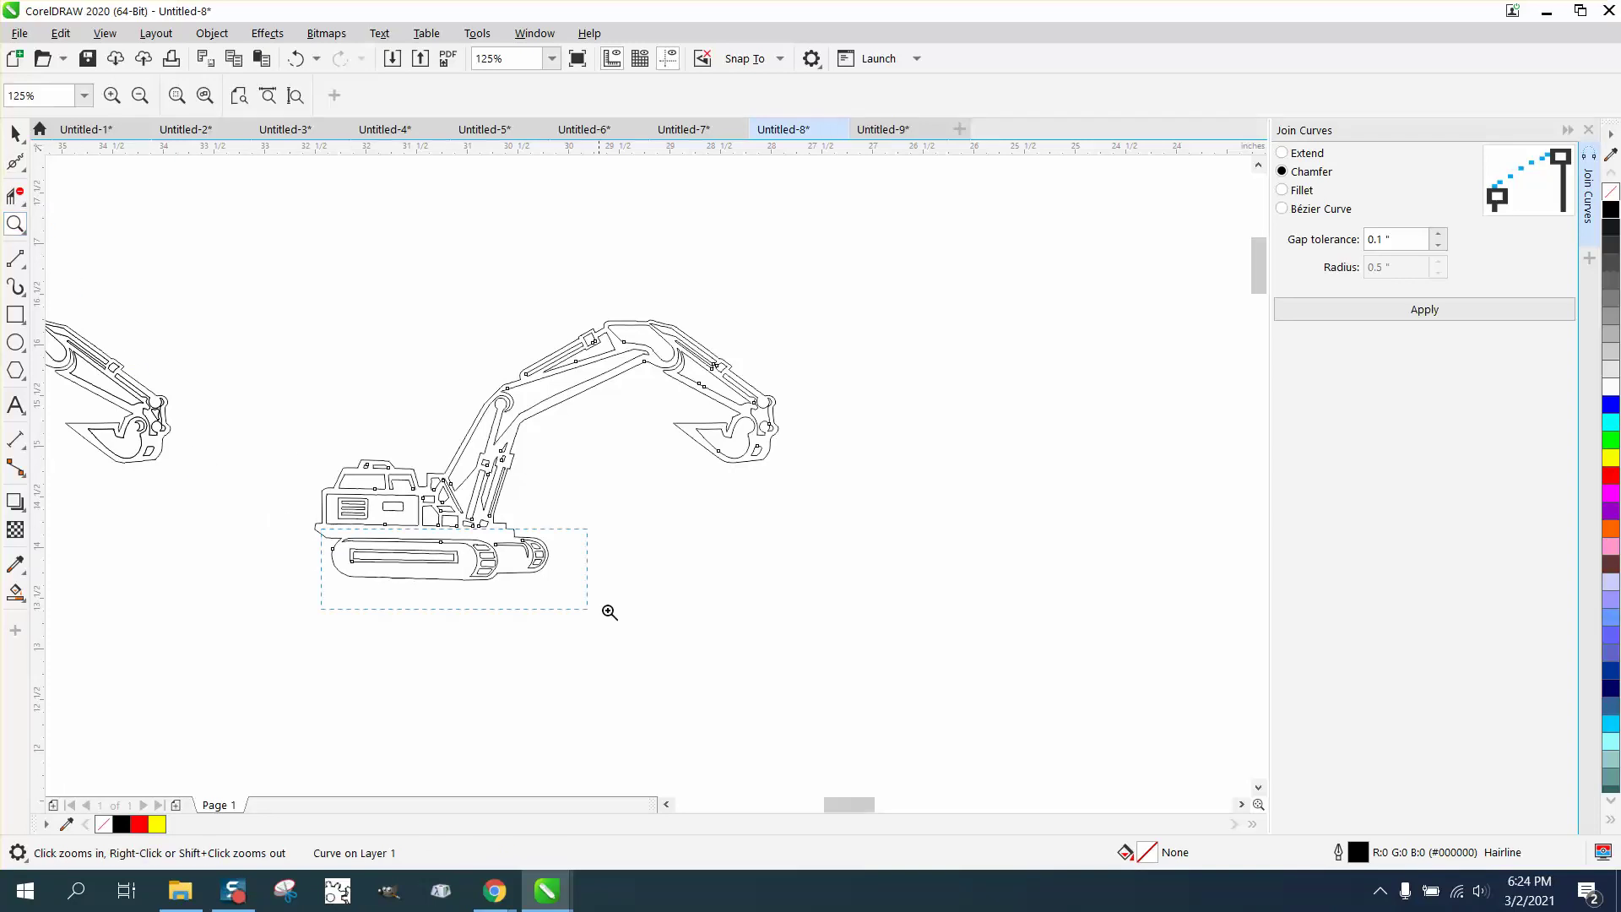
drag(658, 621, 659, 620)
click(15, 160)
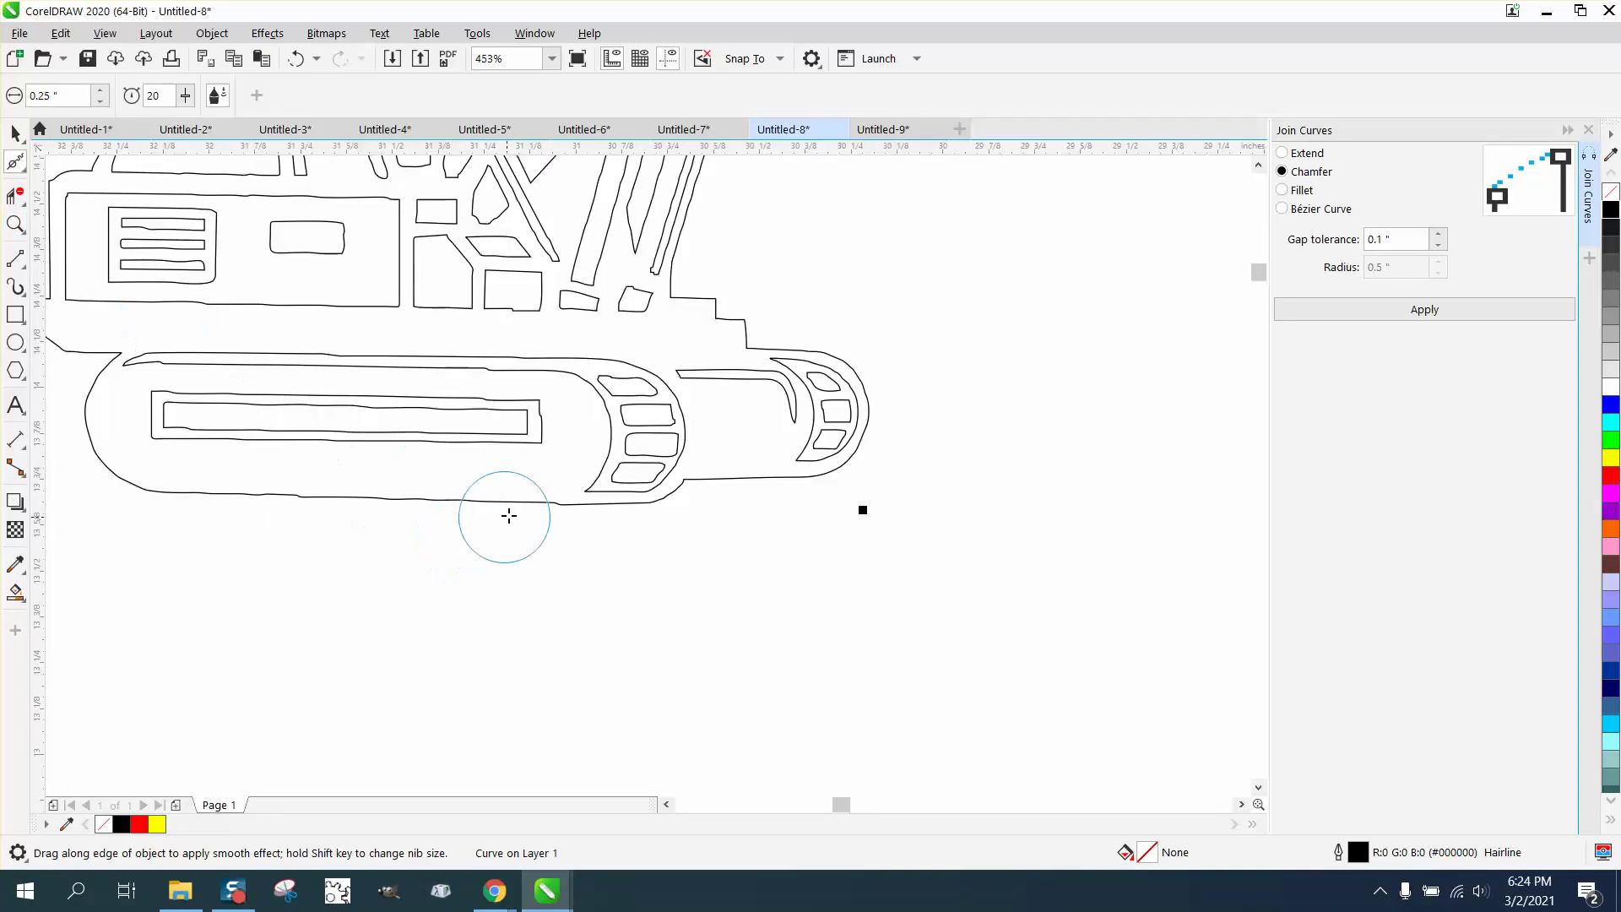
mouse_move(550, 502)
mouse_down()
mouse_move(229, 495)
mouse_move(538, 501)
mouse_move(757, 474)
mouse_up()
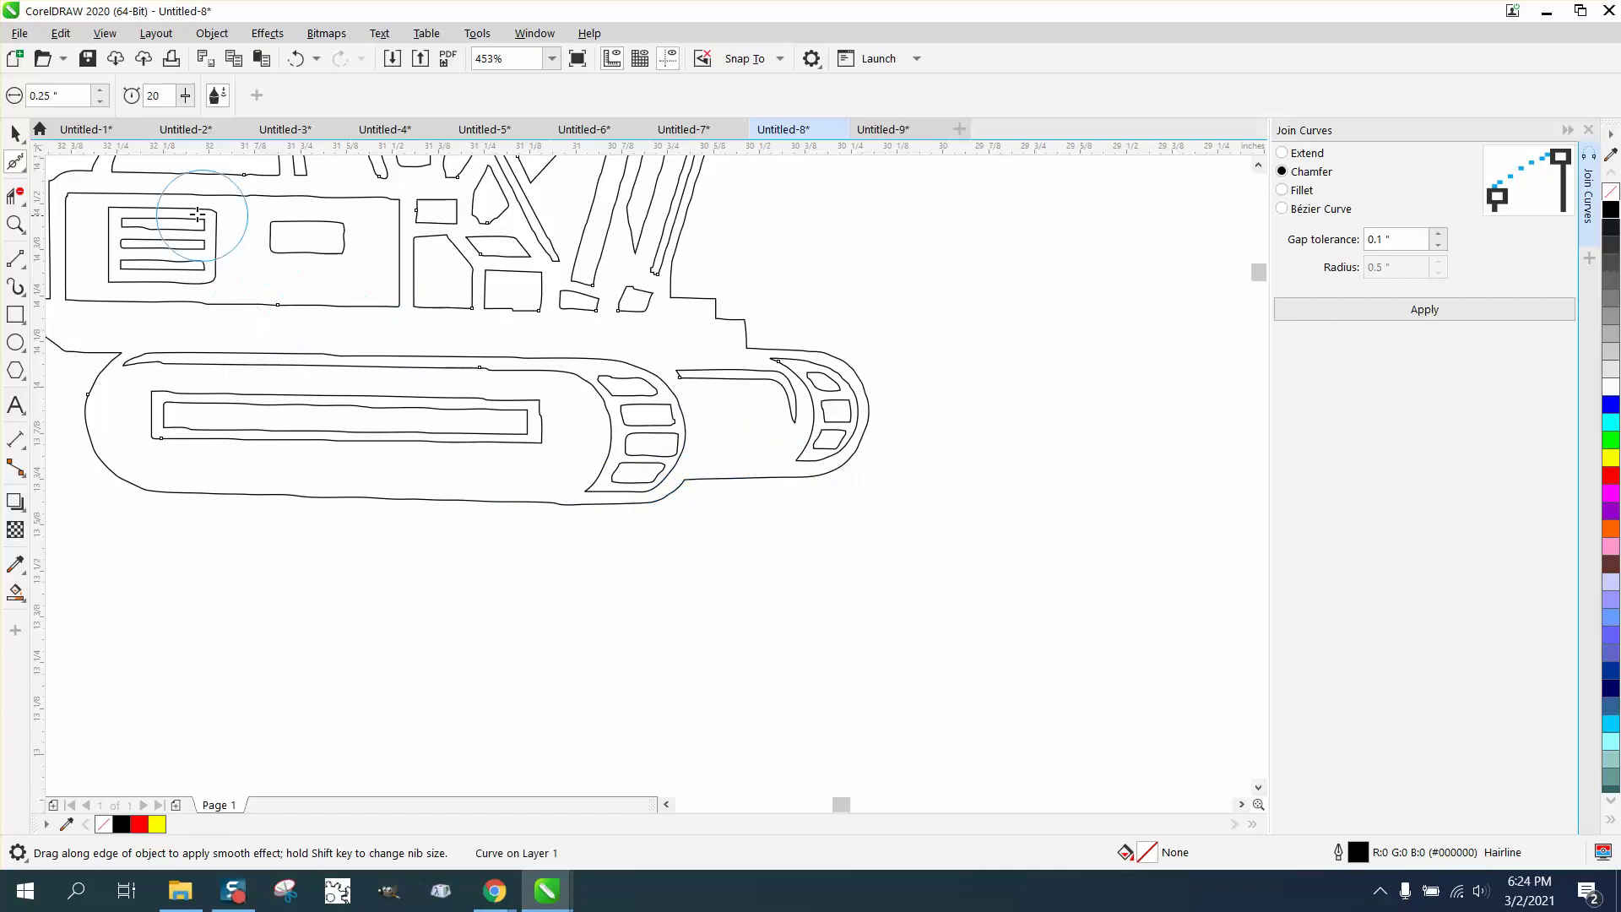
Zoom in on the cab's vent panel and break its curve apart into separate pieces
click(15, 224)
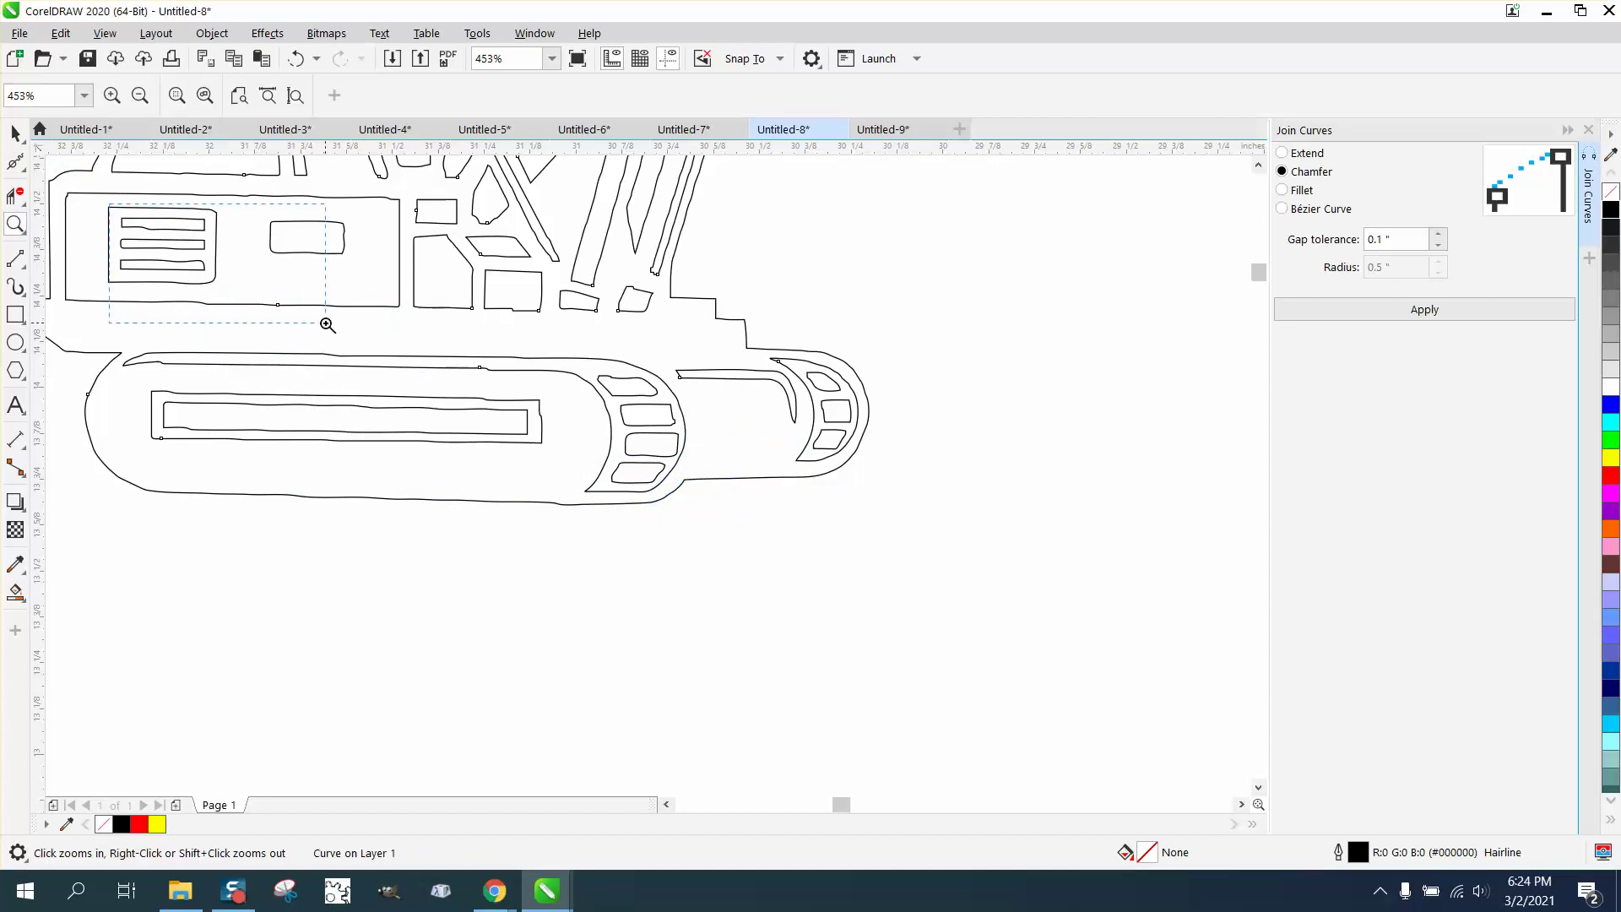
drag(110, 206, 325, 325)
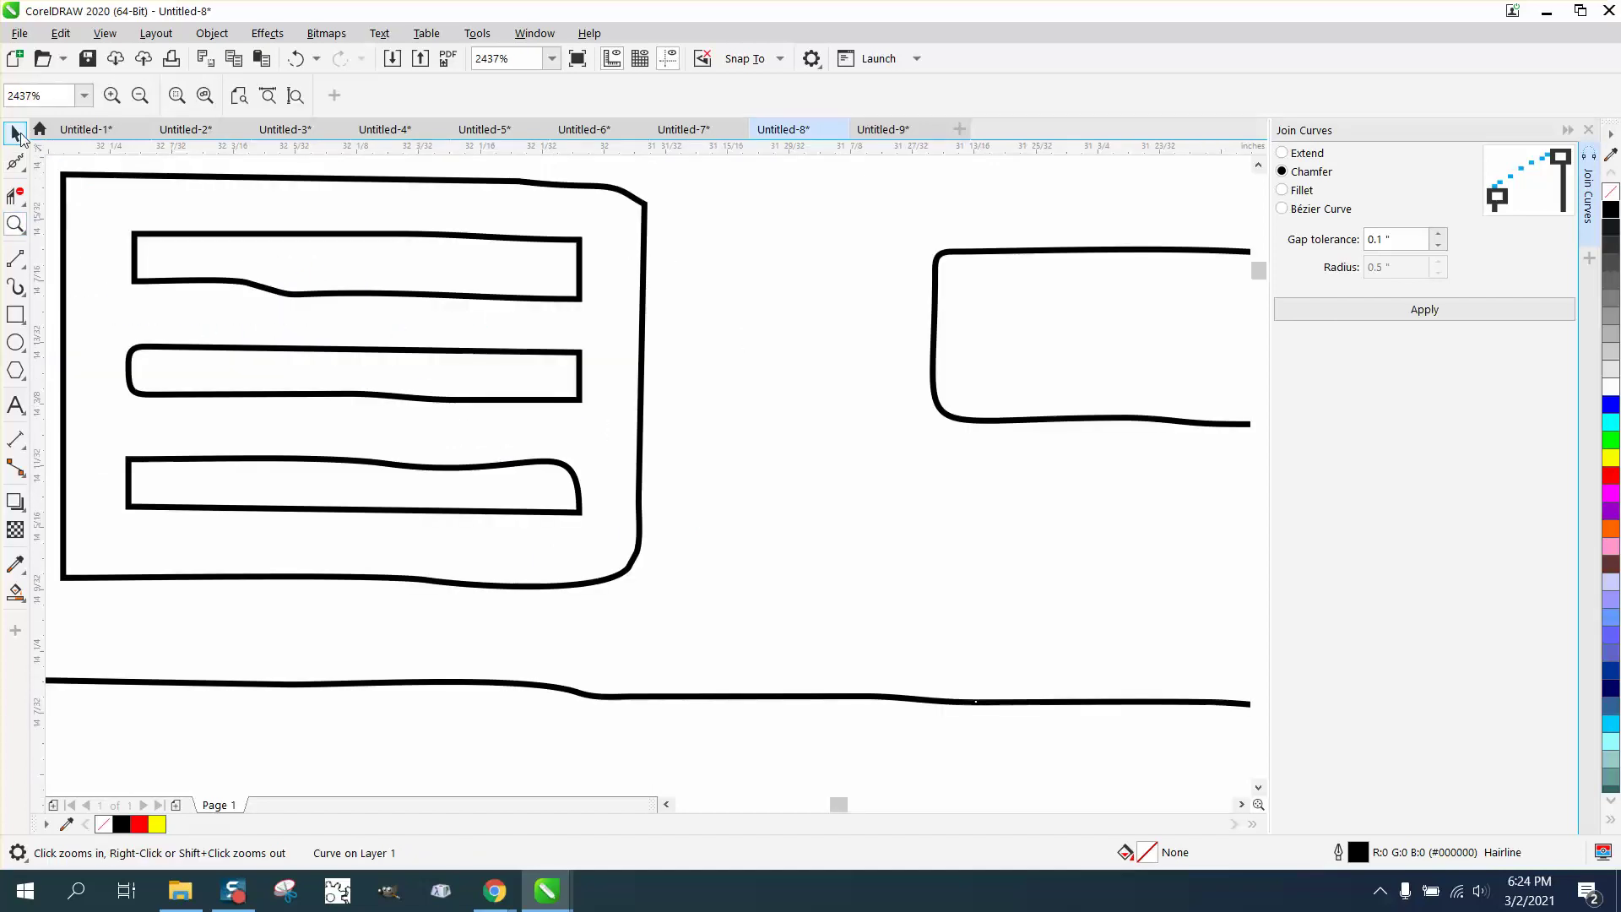
click(16, 133)
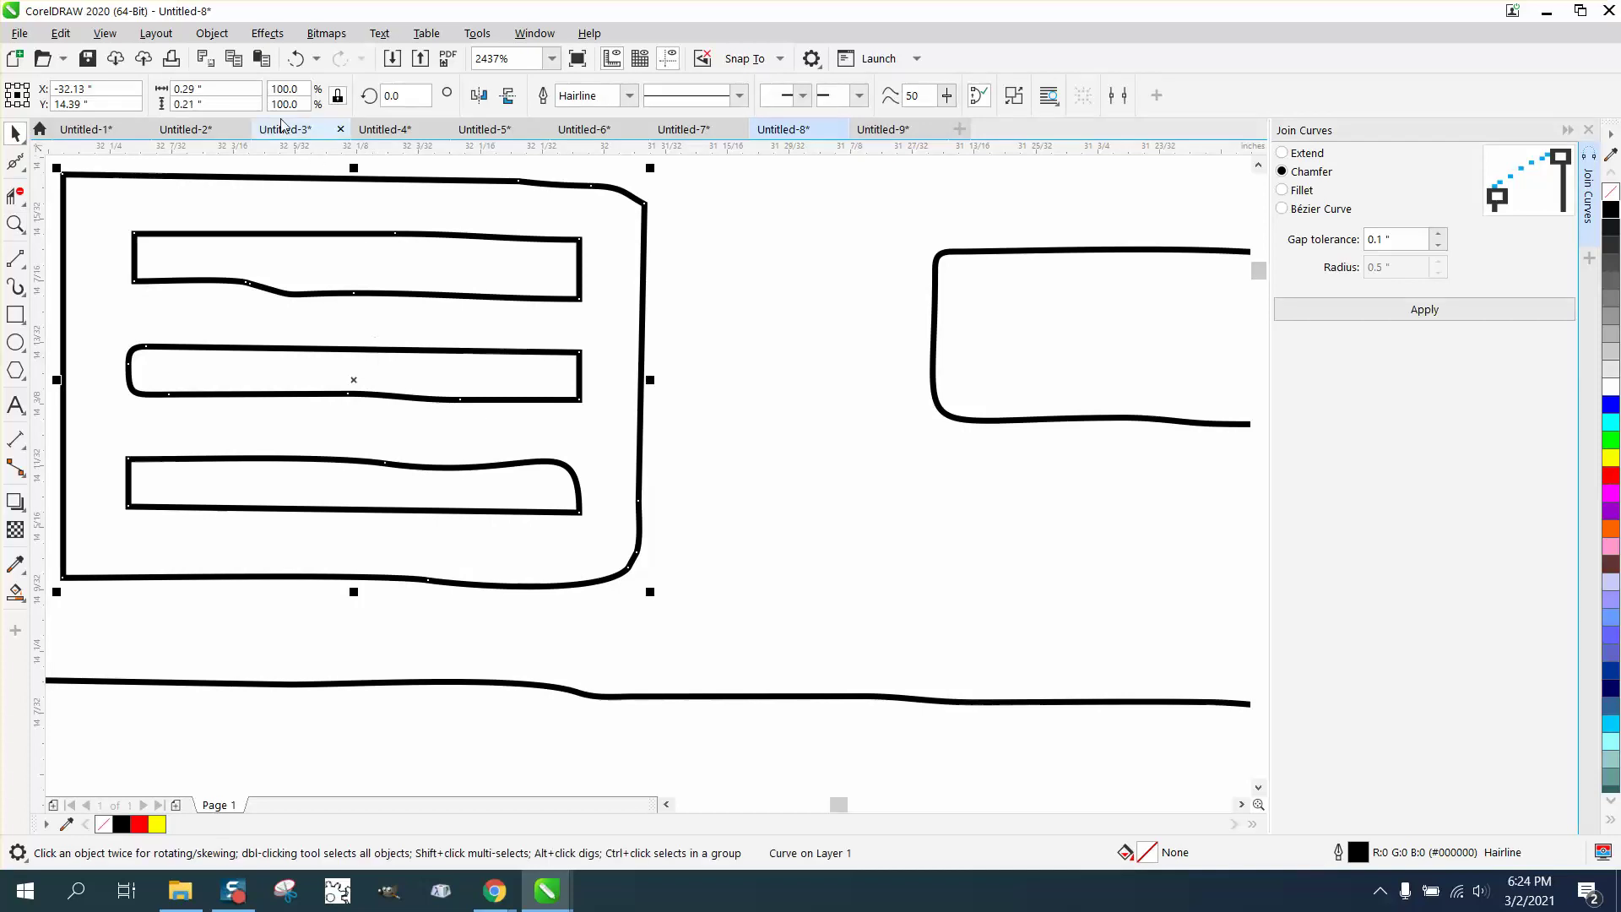
click(212, 32)
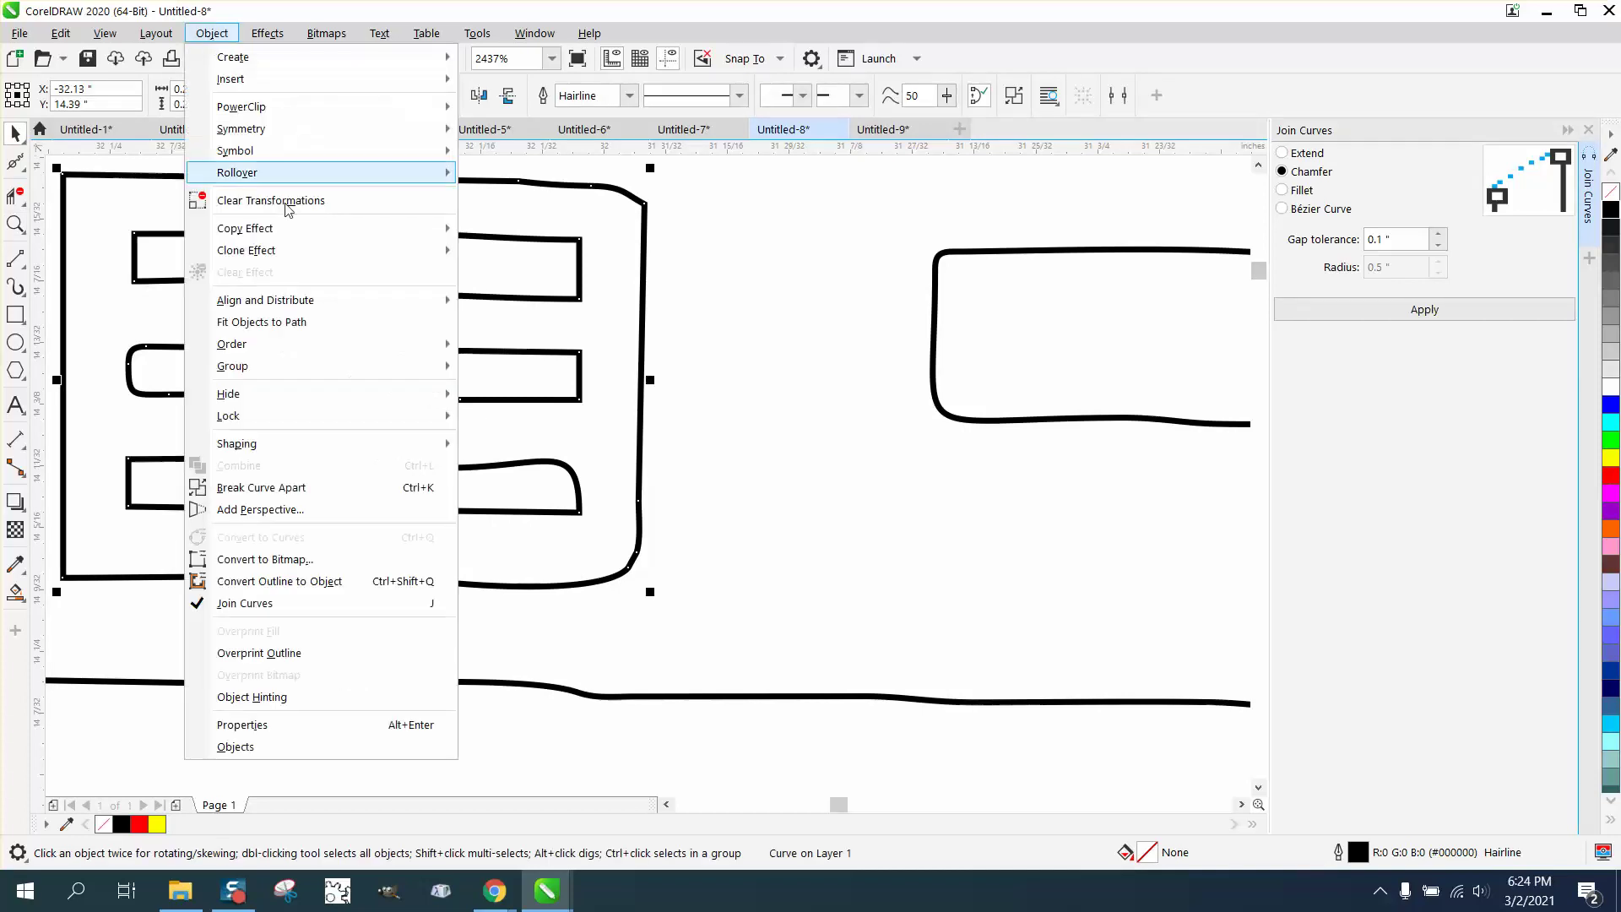
click(289, 487)
click(711, 201)
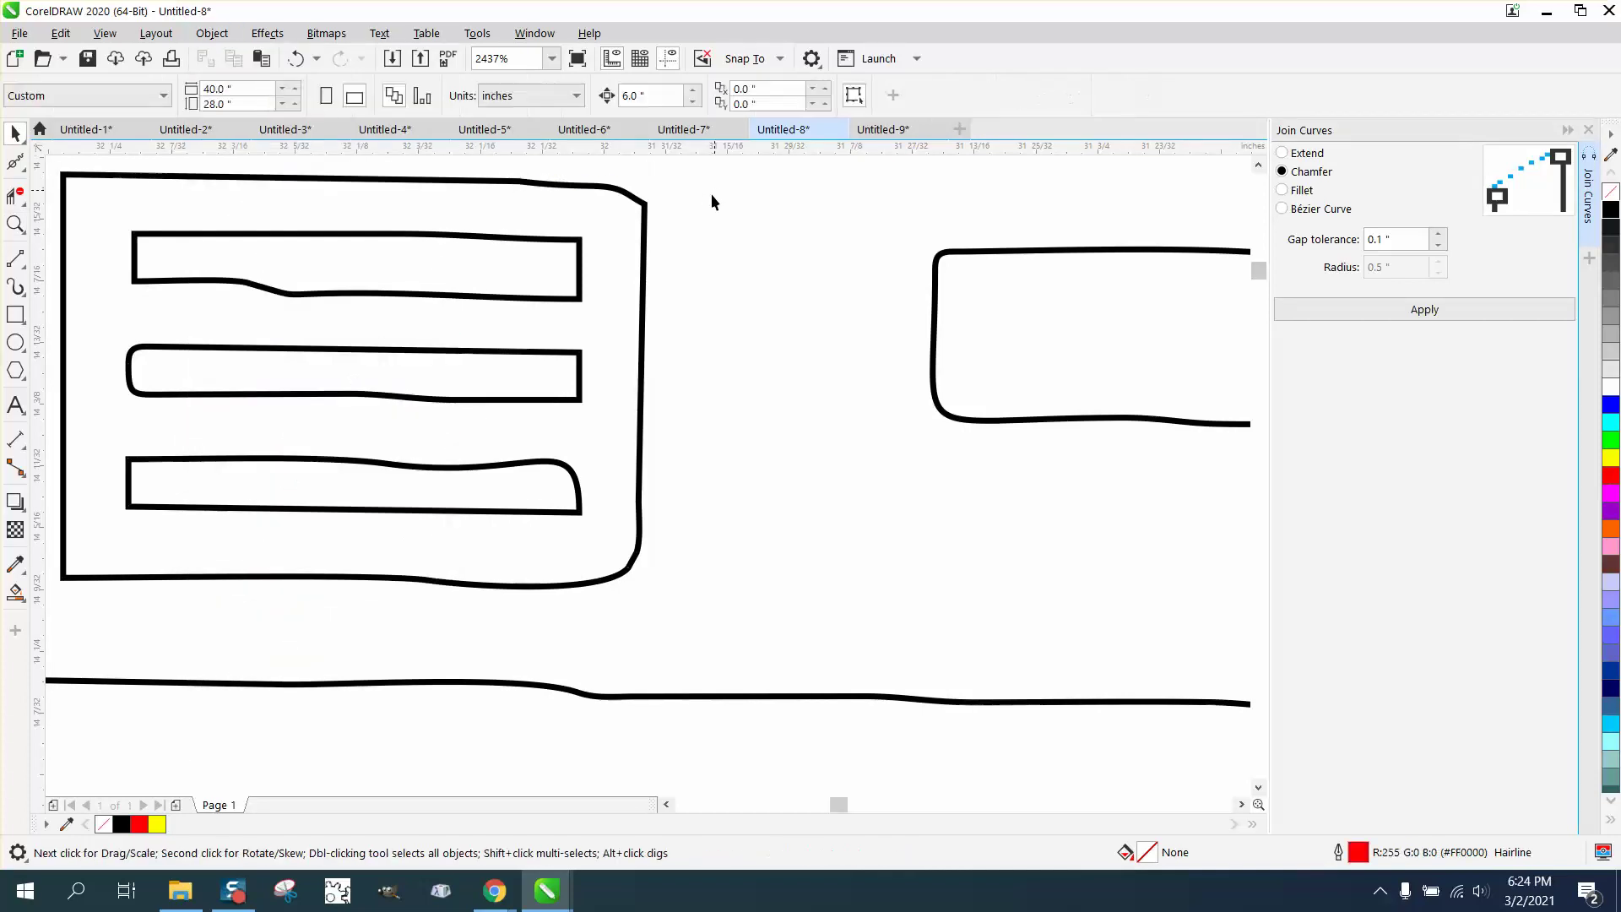
Delete the uneven top and bottom vent slats
click(556, 353)
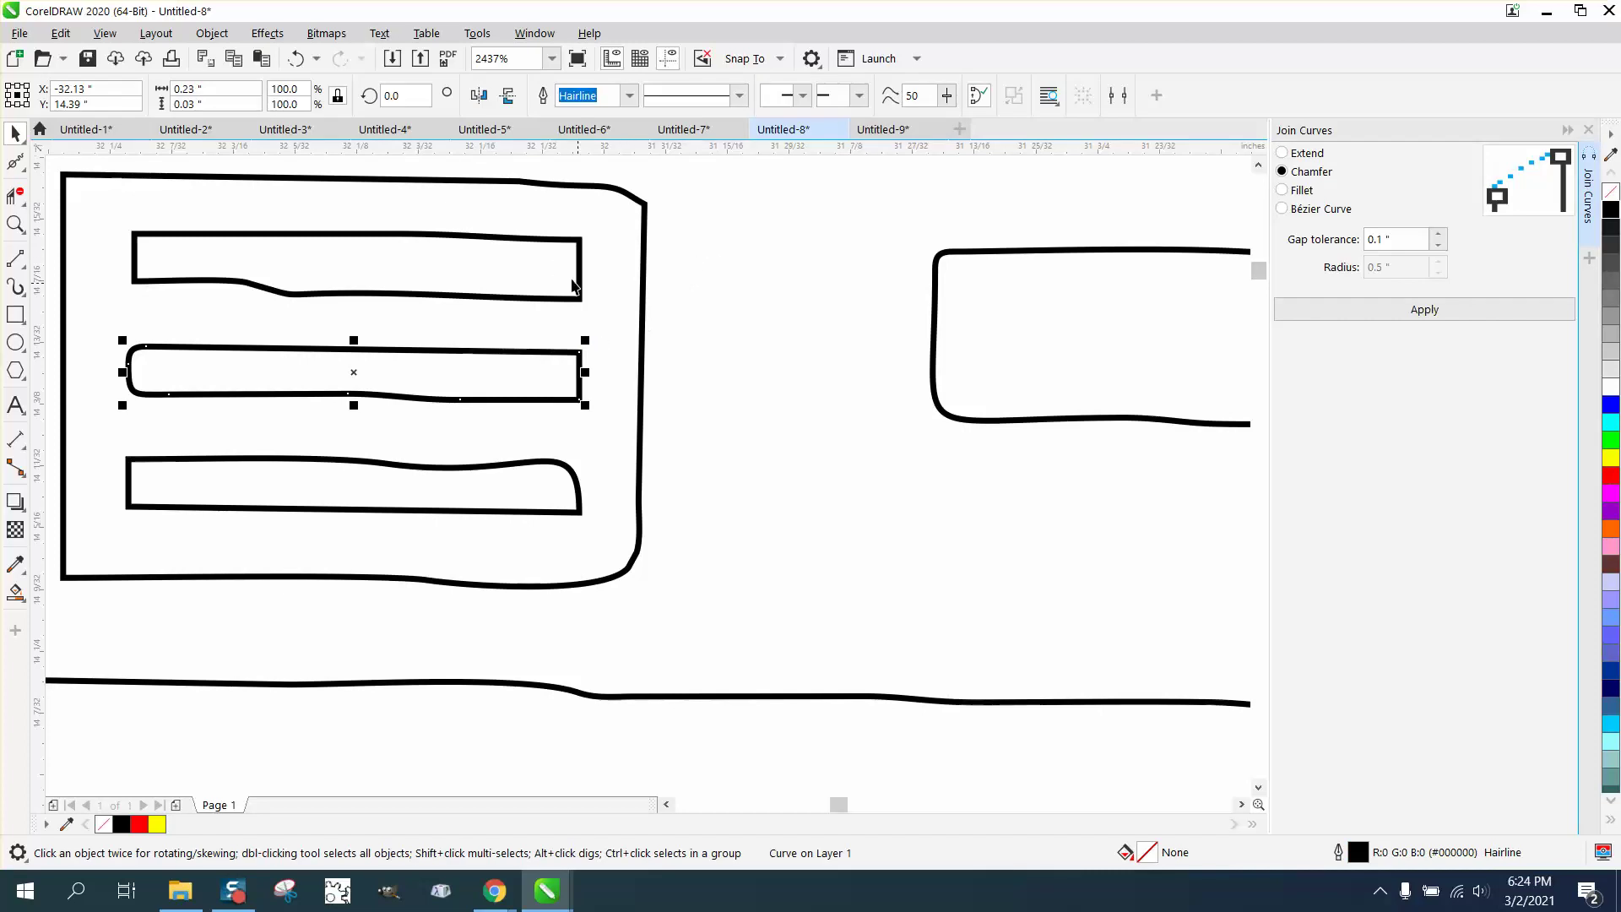
click(558, 239)
key(Delete)
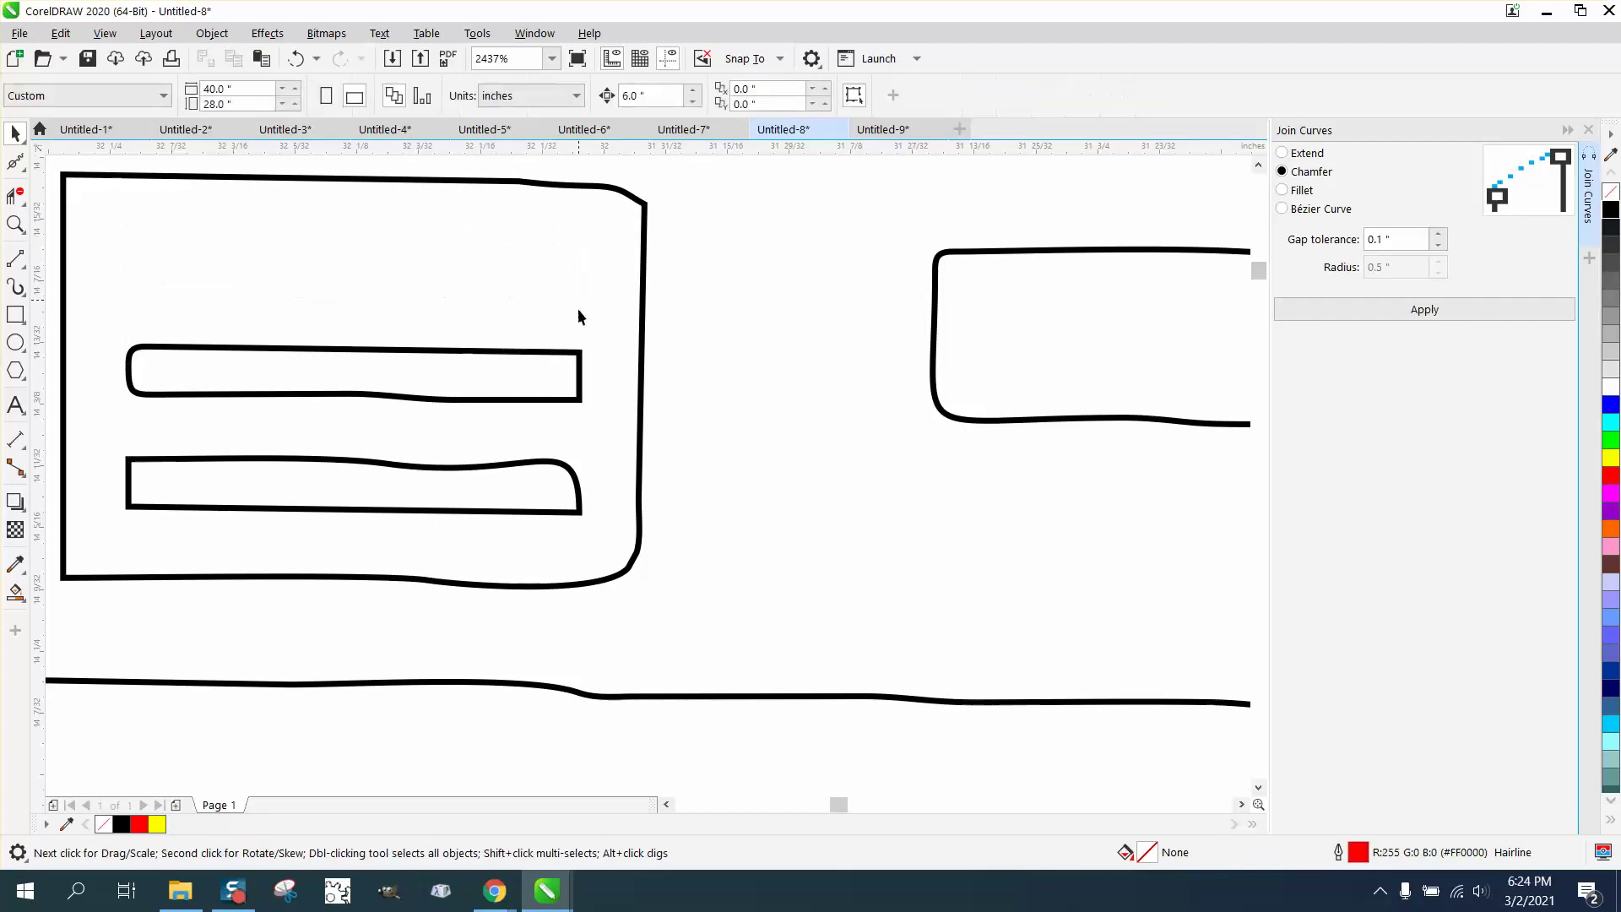
click(568, 477)
key(Delete)
Place copies of the middle slat into the upper and lower vent slots
click(528, 402)
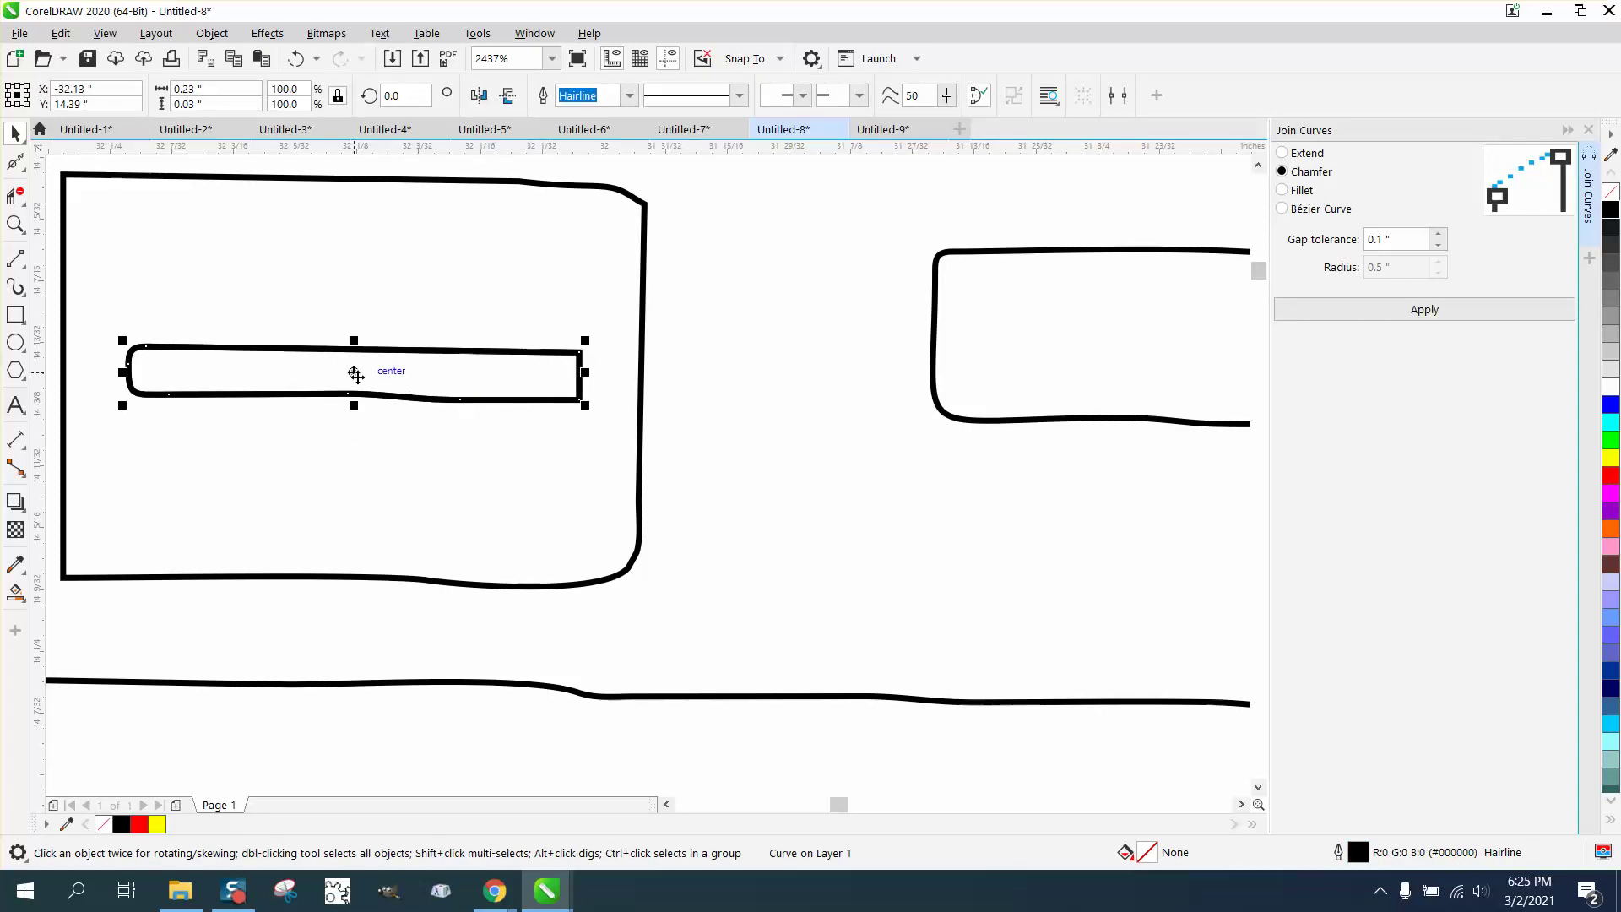
drag(356, 374, 361, 270)
click(444, 352)
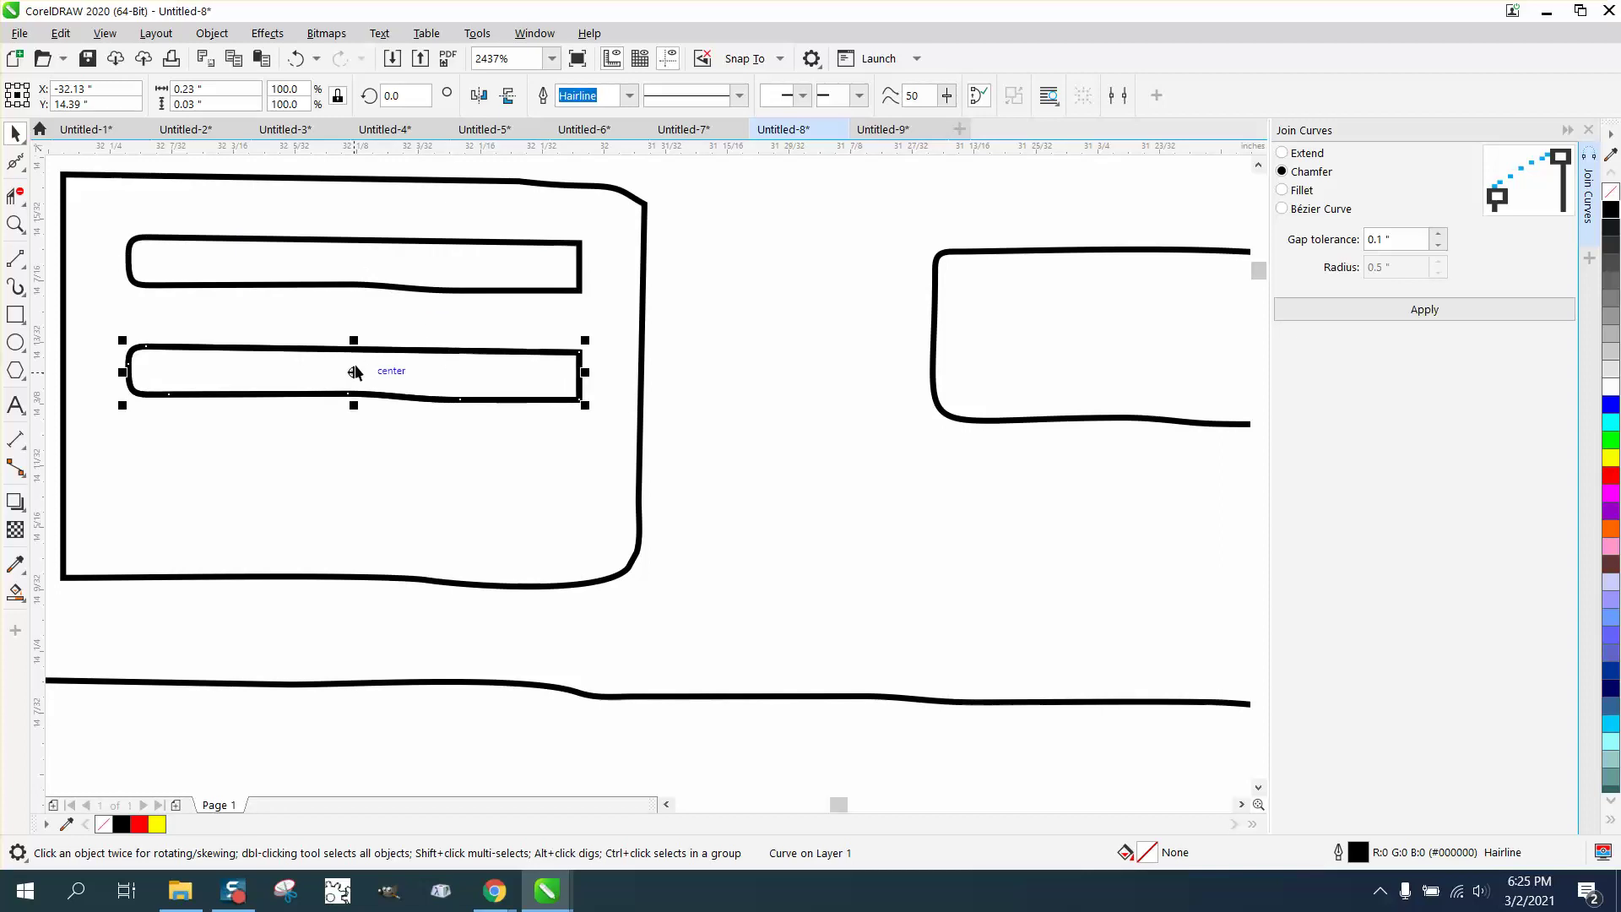
drag(355, 372, 371, 487)
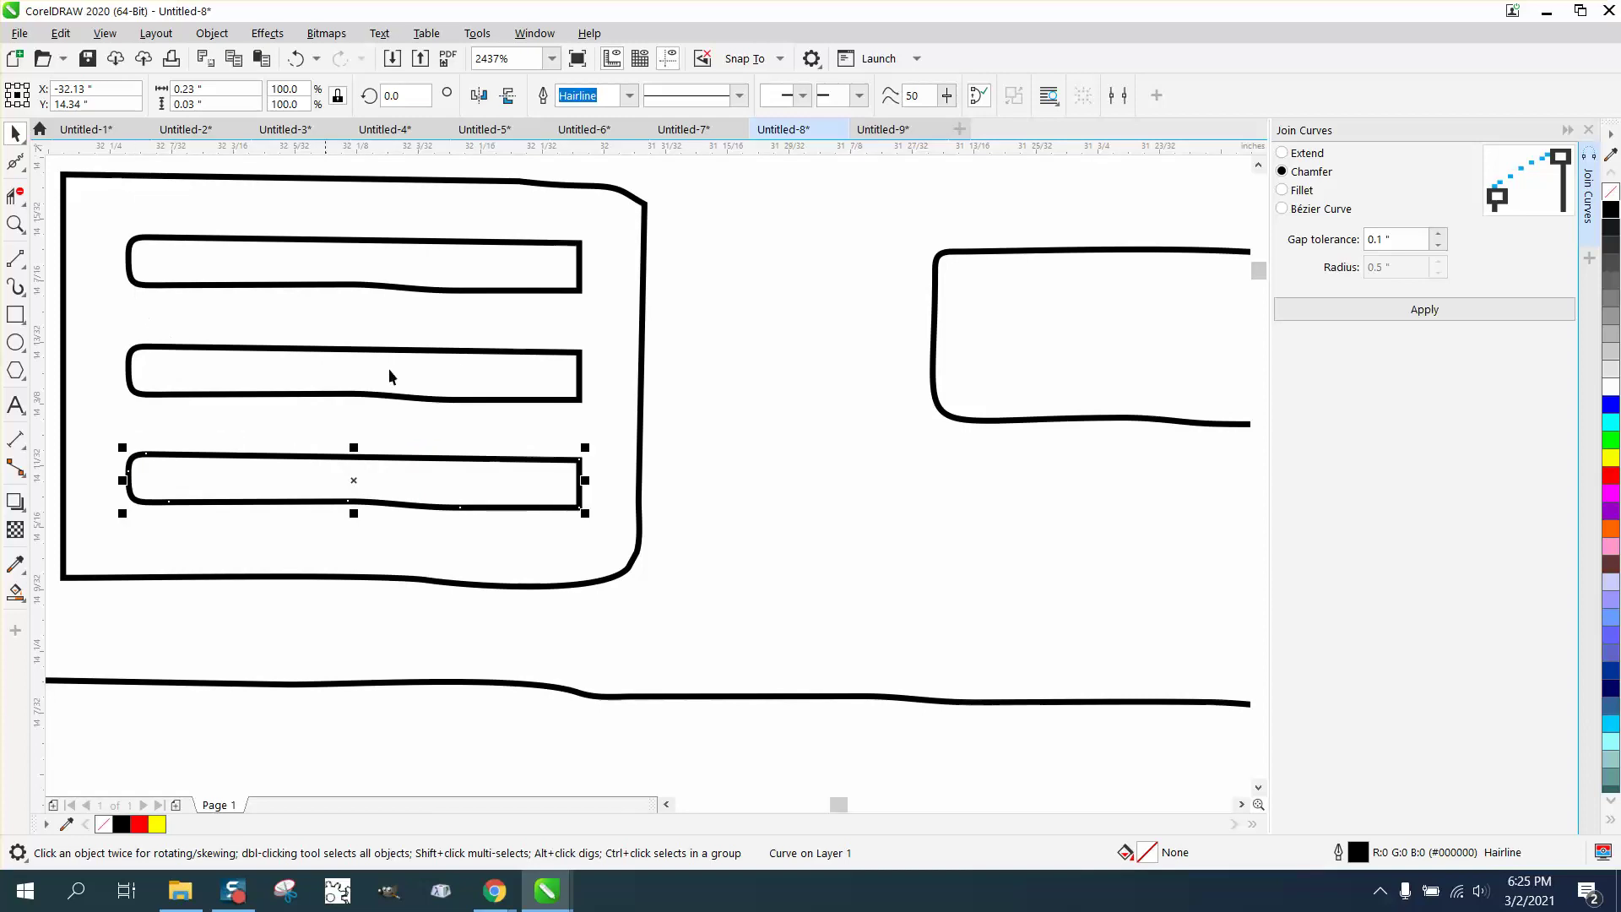
scroll(788, 301, down, 2)
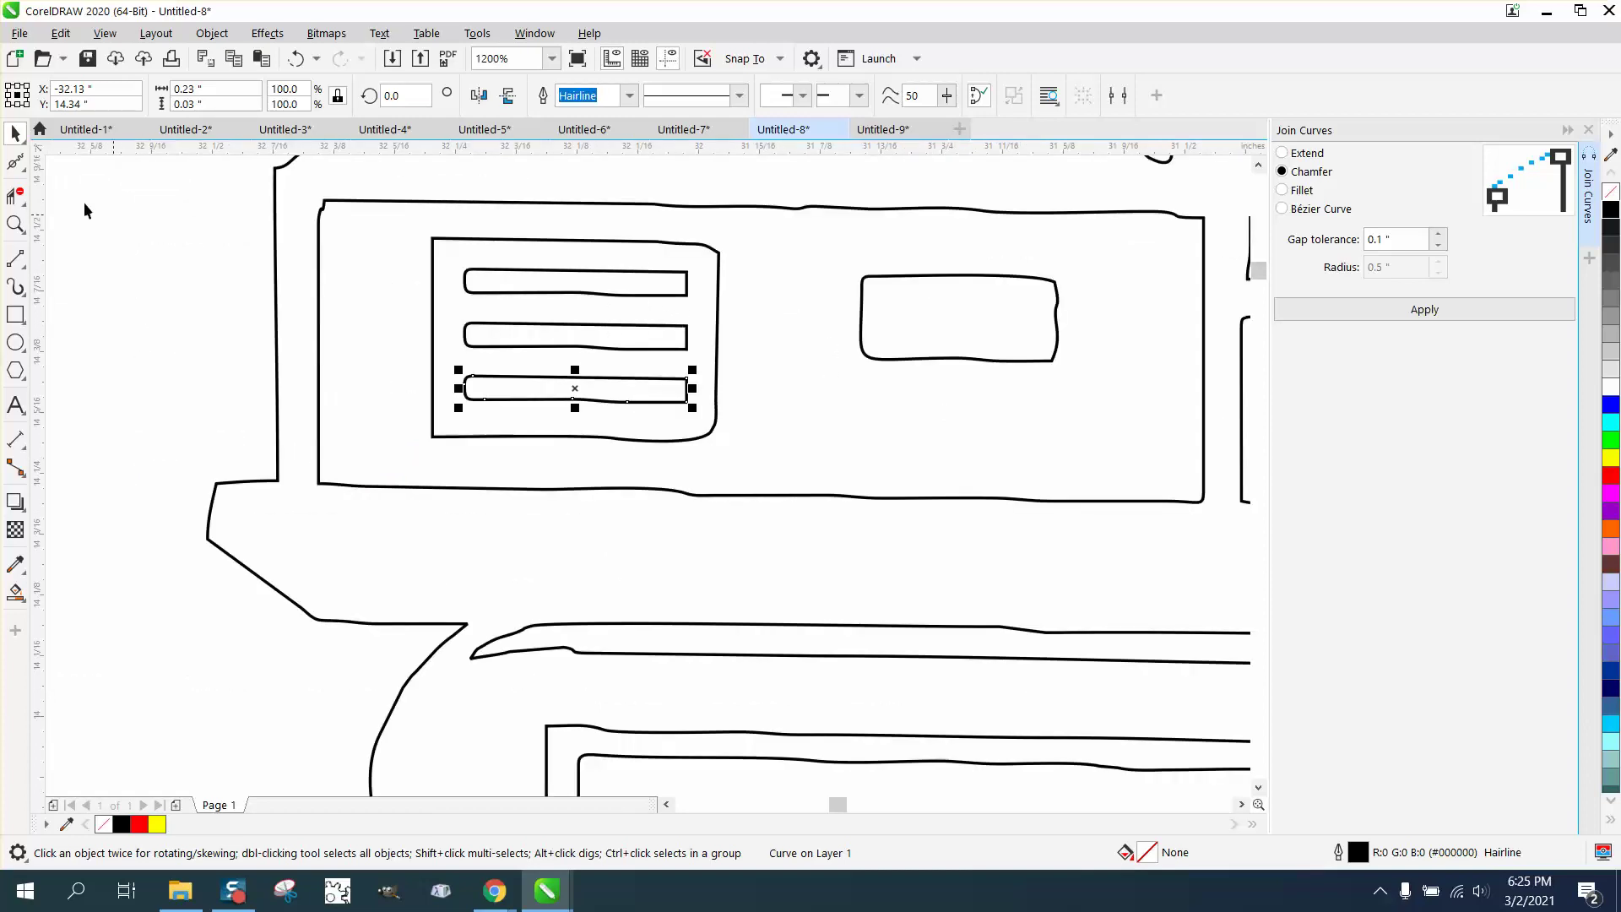
Smooth the bump on the body panel's top edge, the small rectangle junction and the wobbly cab outlines
click(23, 167)
click(68, 187)
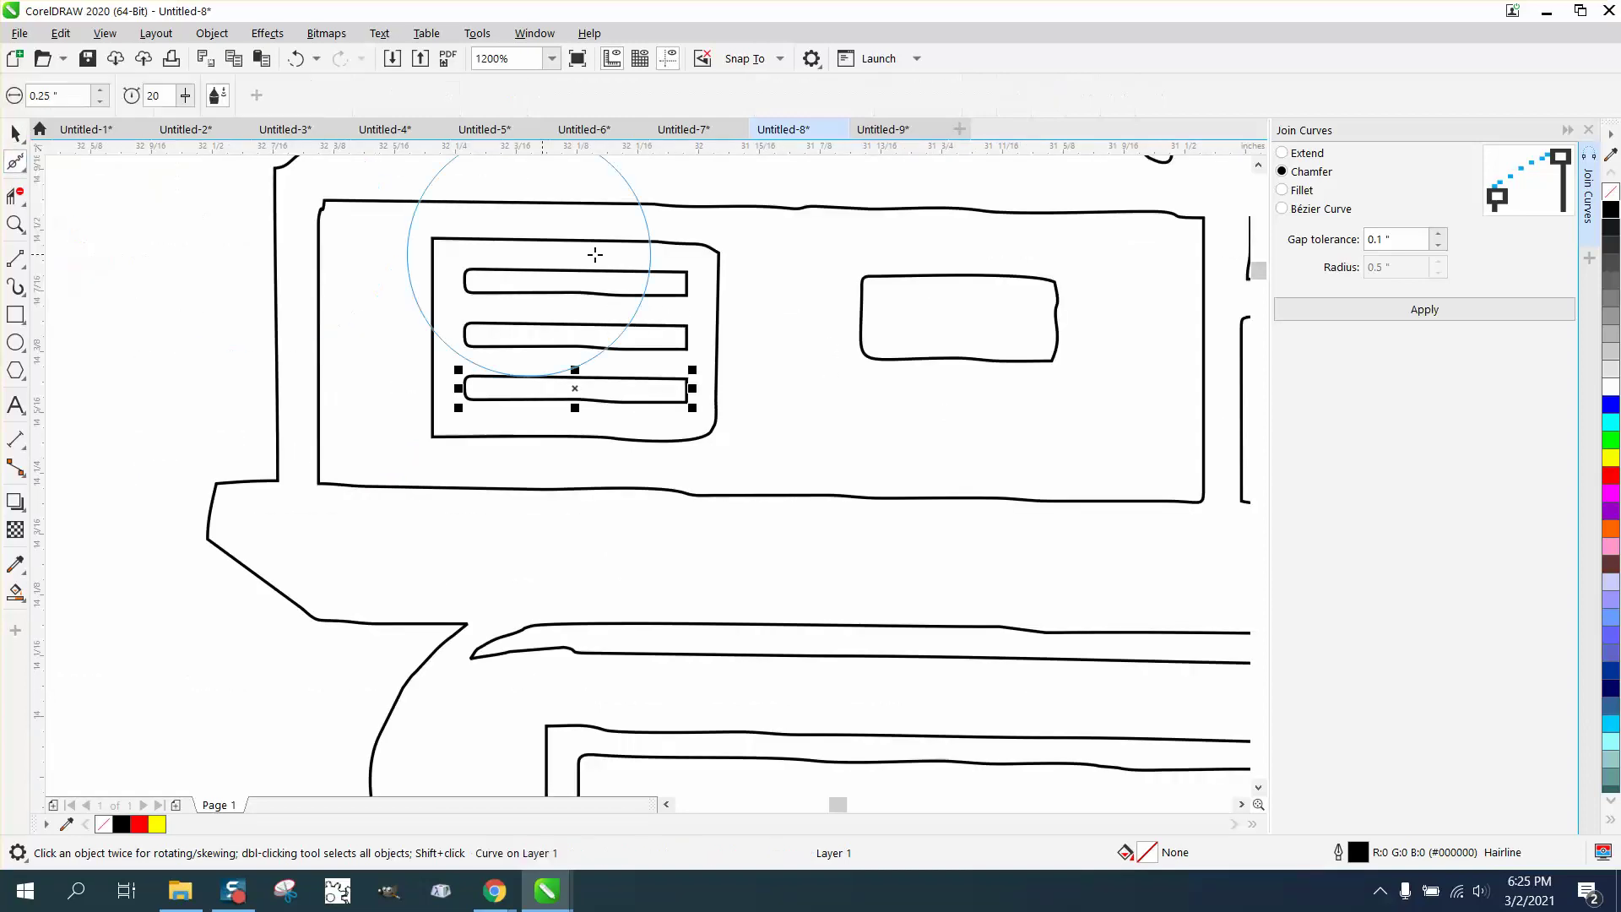
key(Escape)
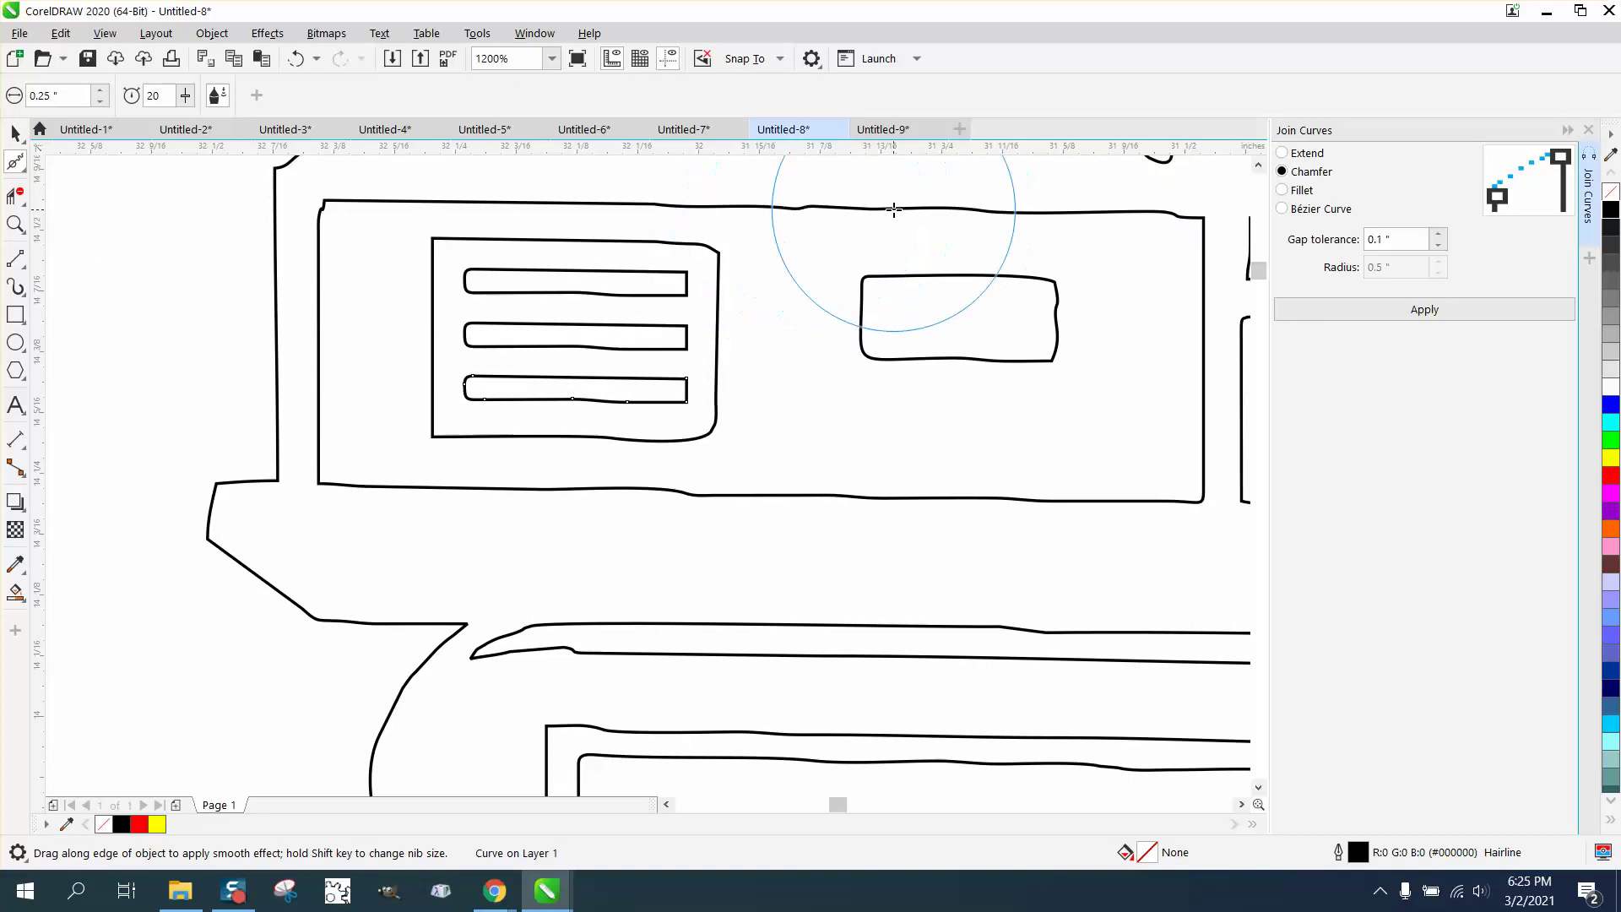
mouse_move(894, 210)
mouse_down()
mouse_move(759, 206)
mouse_move(1156, 209)
mouse_up()
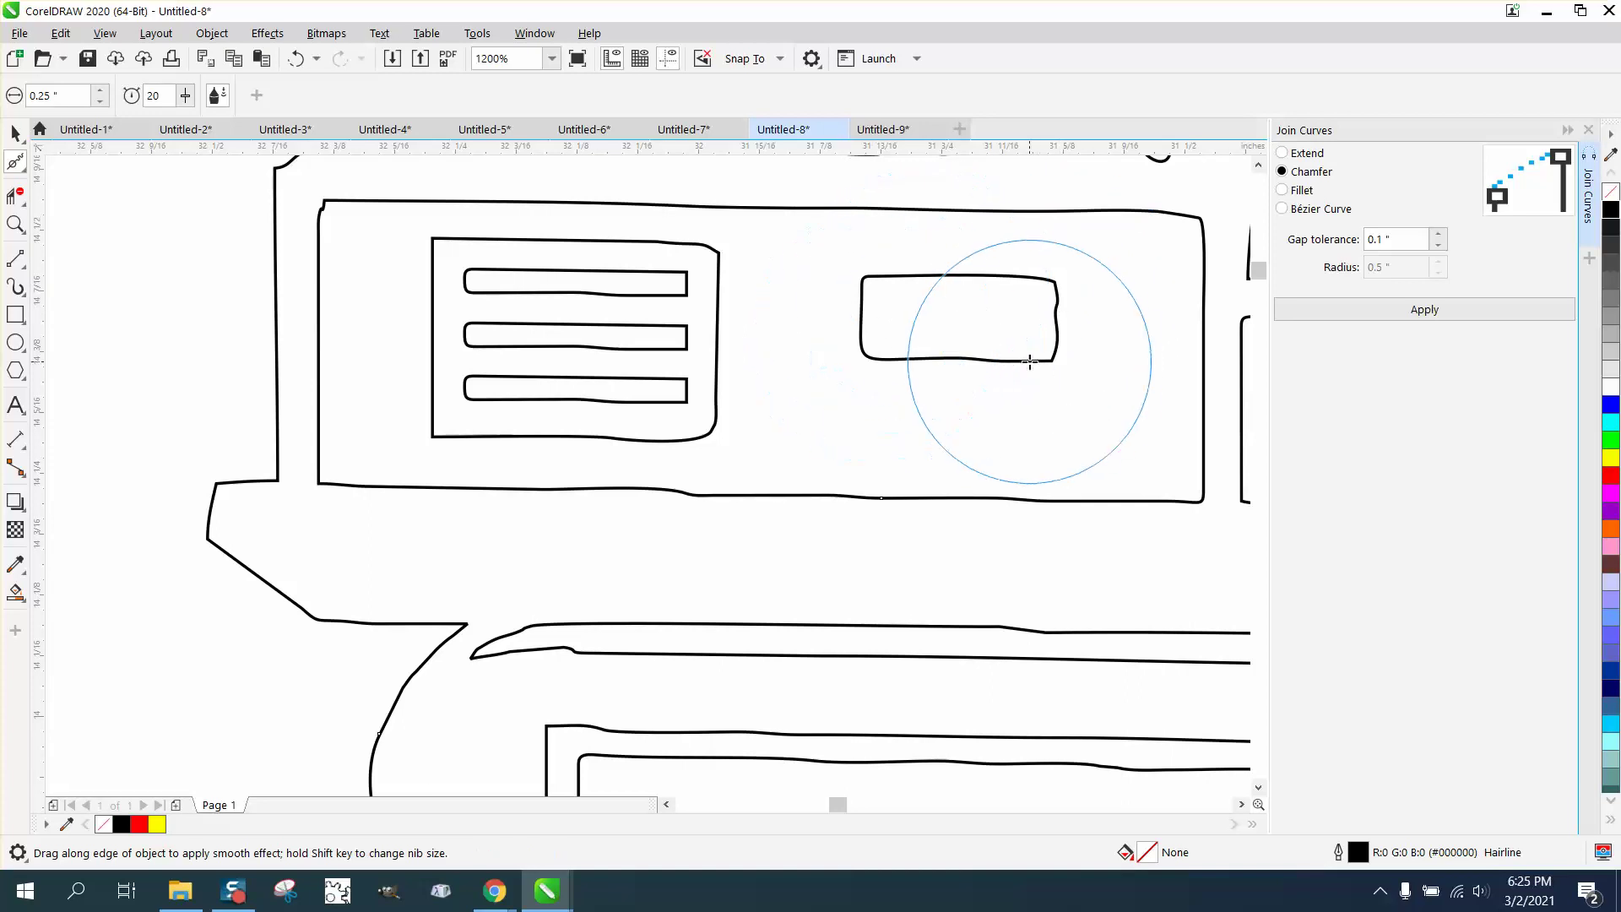
mouse_move(503, 622)
mouse_down()
mouse_move(457, 623)
mouse_move(413, 686)
mouse_up()
scroll(397, 696, down, 2)
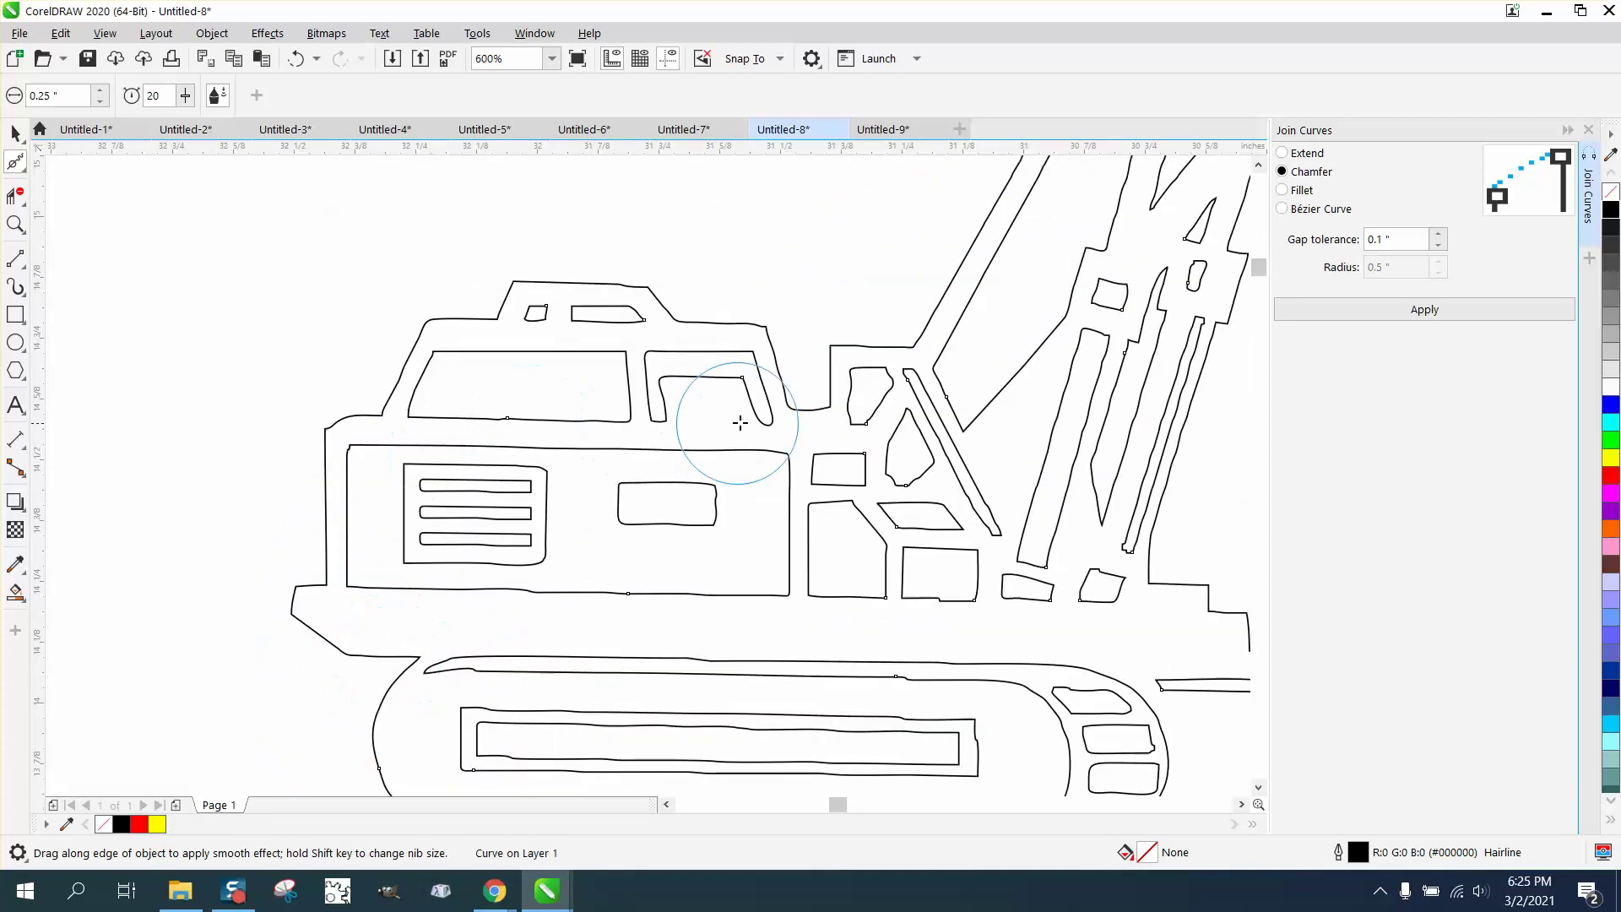
drag(743, 422, 844, 409)
click(15, 223)
Zoom in on the boom piece and delete the nodes forming its stray bump
drag(991, 477, 991, 478)
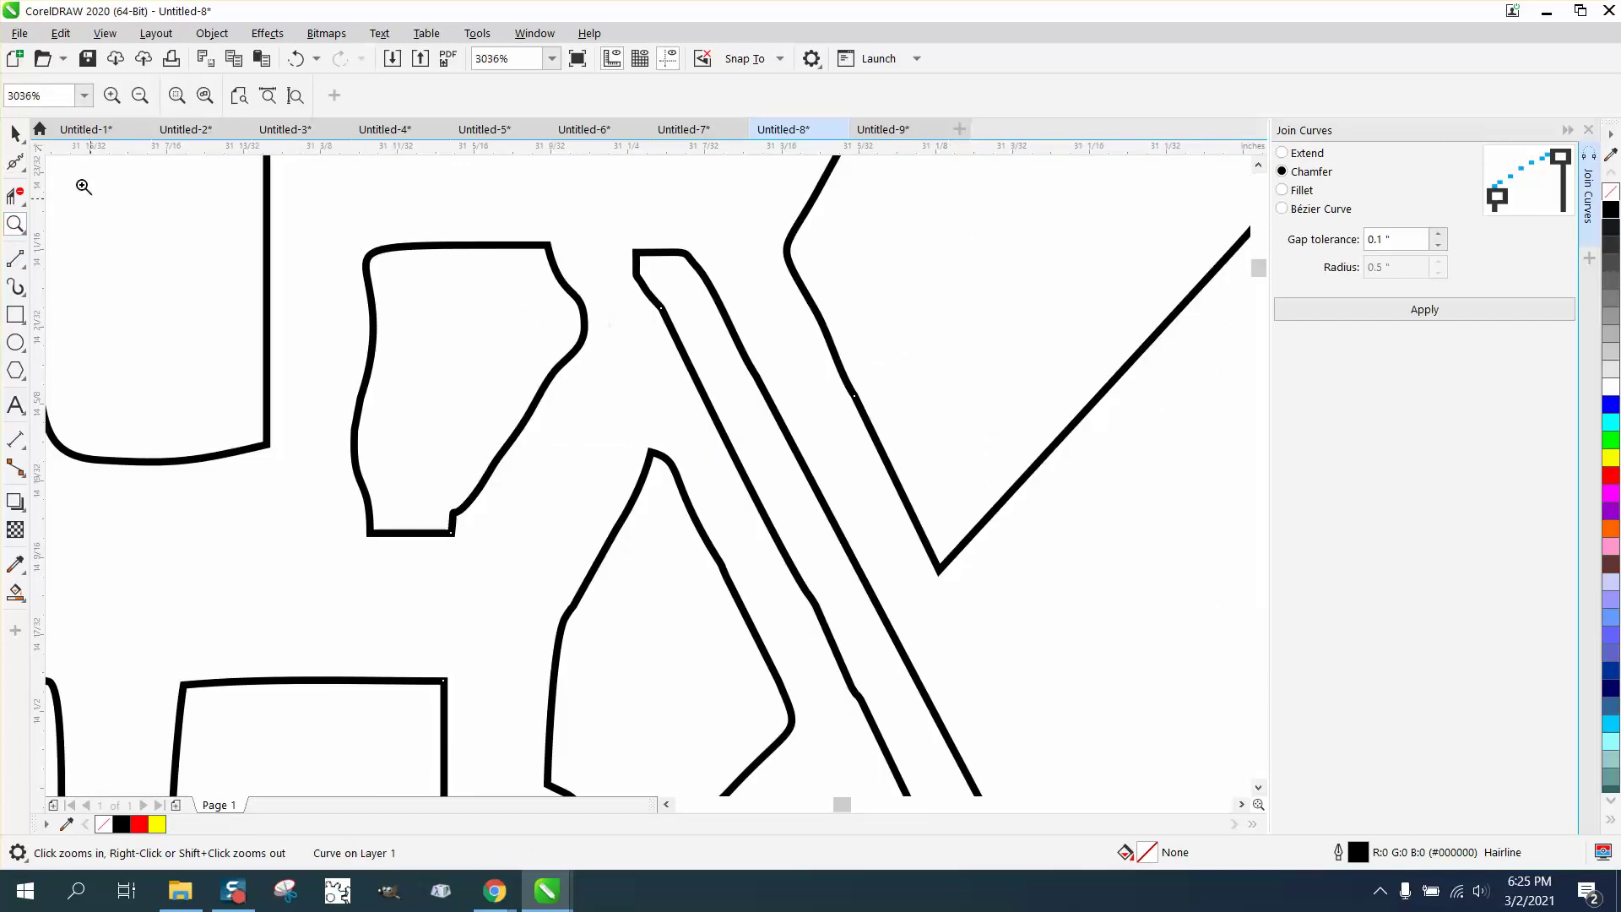
click(17, 163)
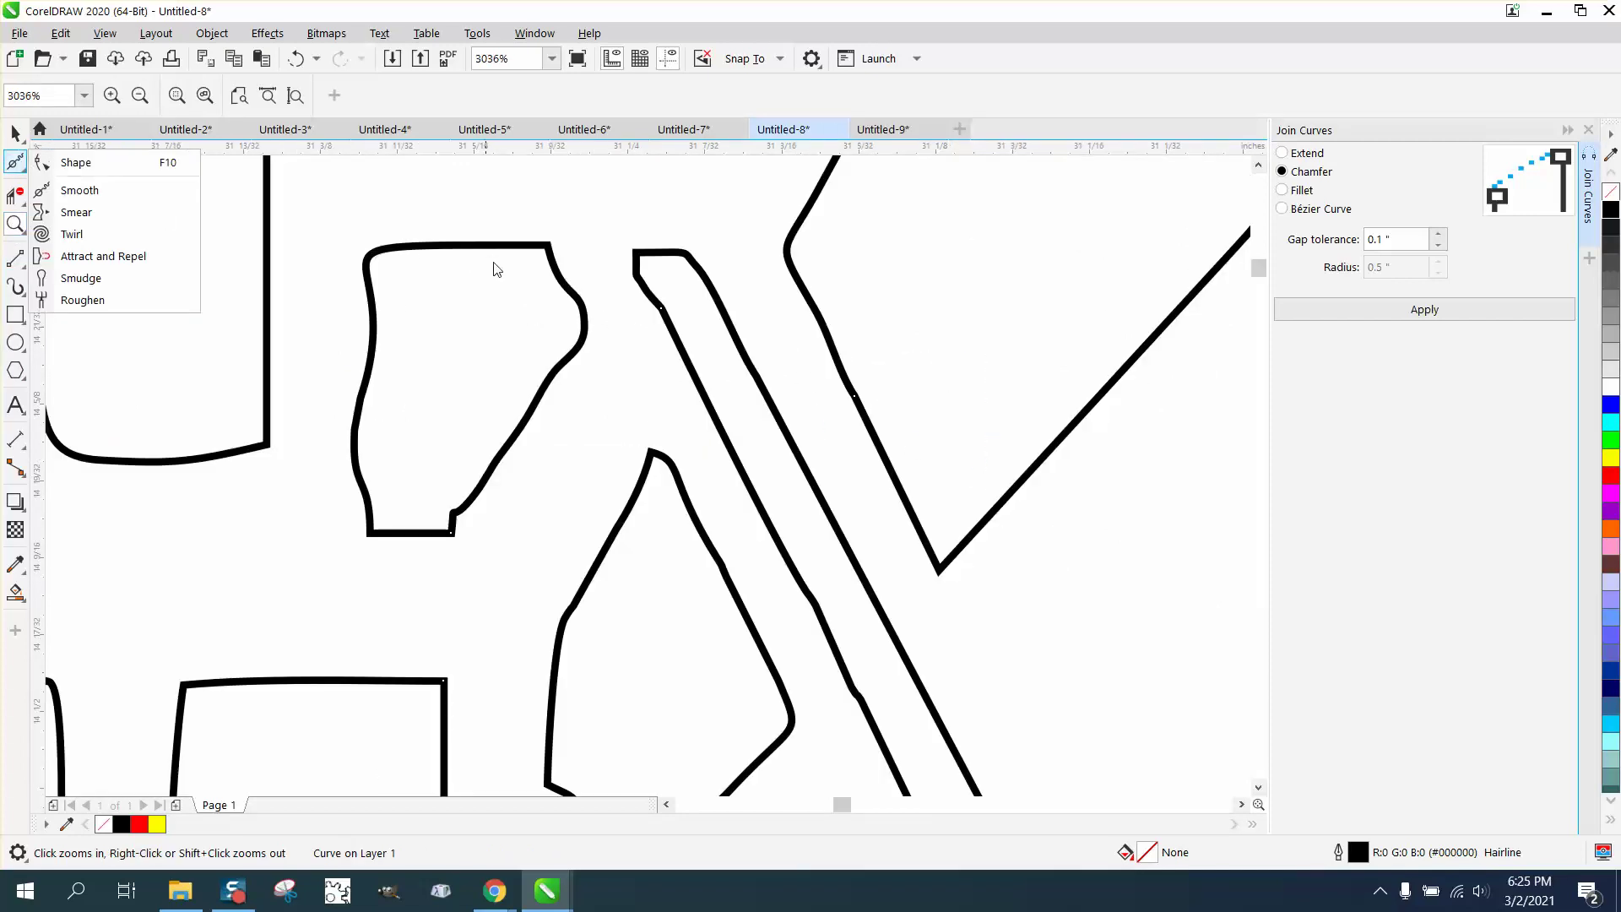
click(76, 162)
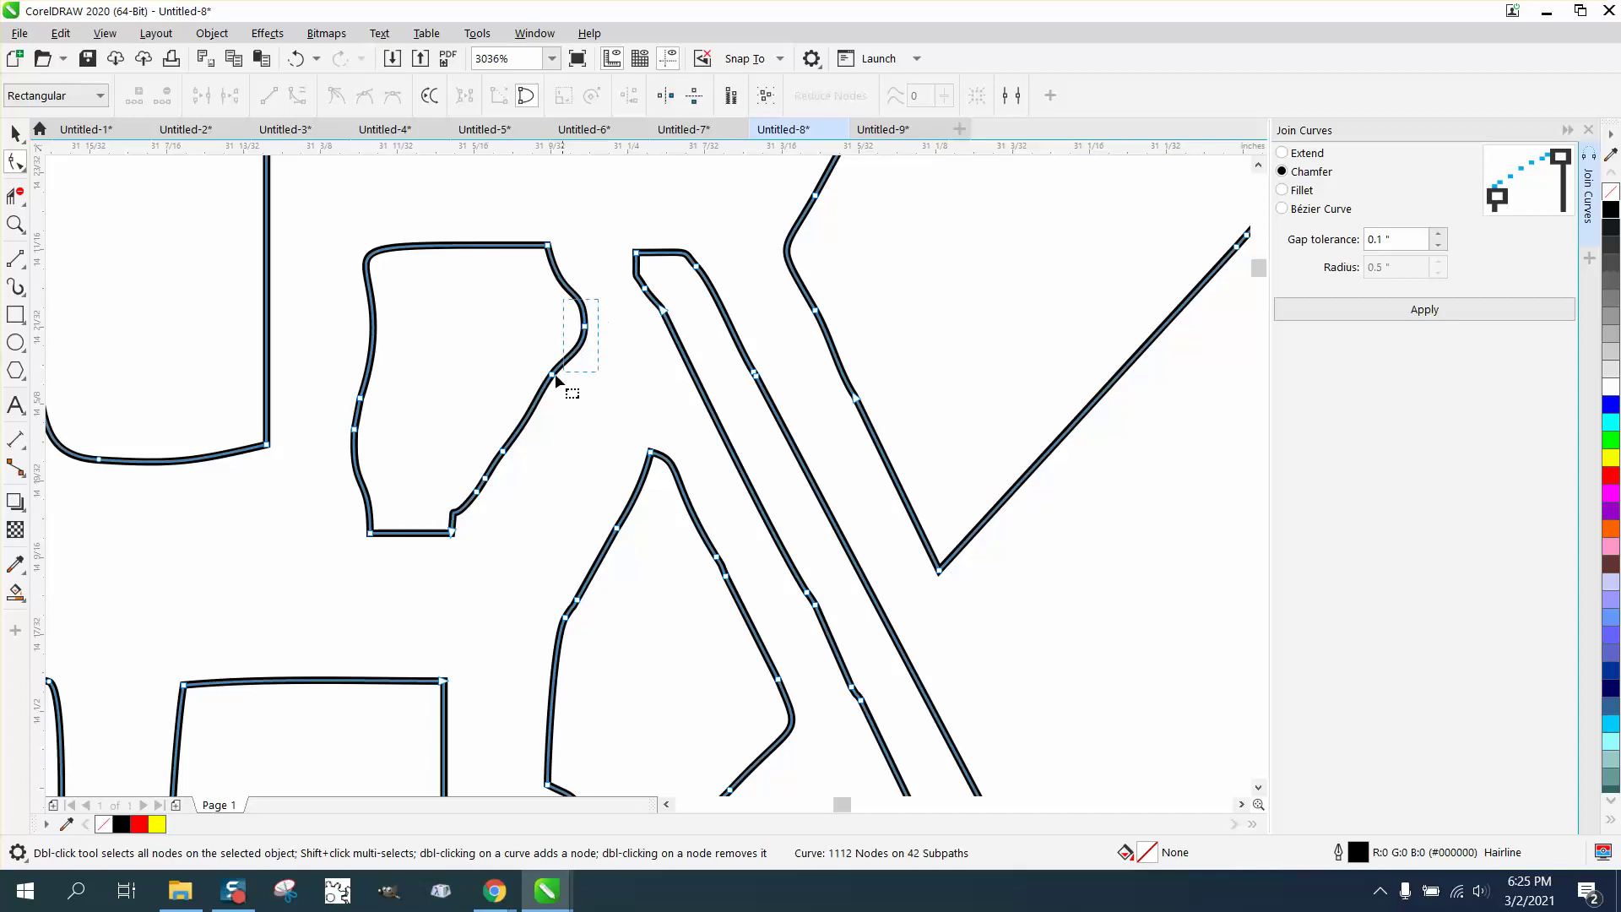
key(Delete)
drag(567, 406, 446, 519)
key(Delete)
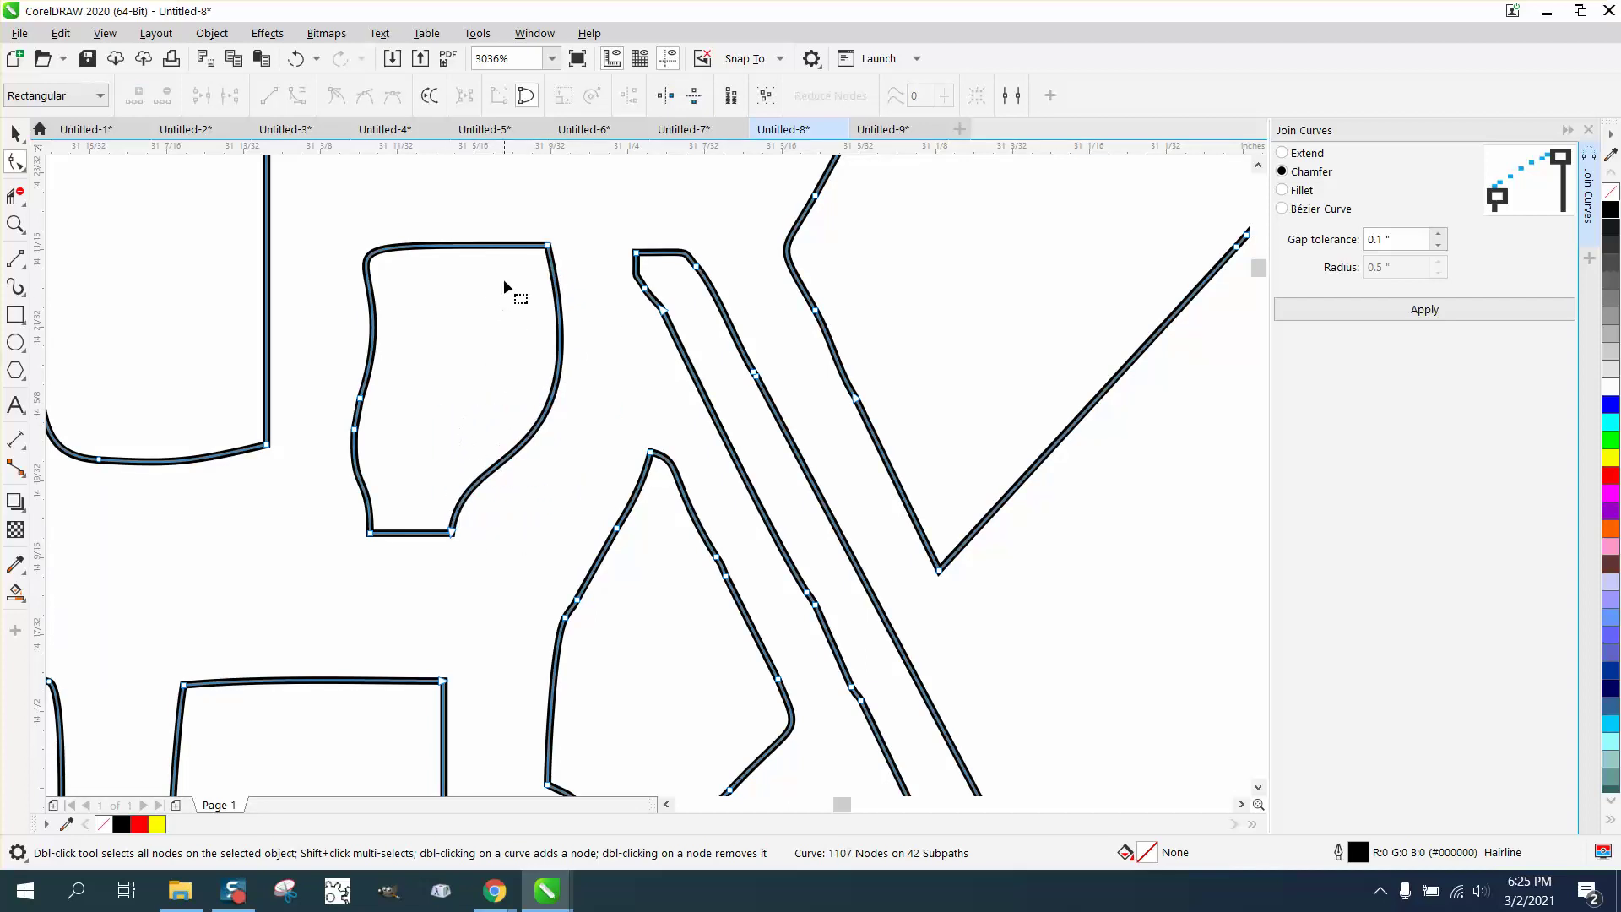
Add a corner node at the piece's top-left and convert its right side to a straight line
drag(515, 574, 578, 545)
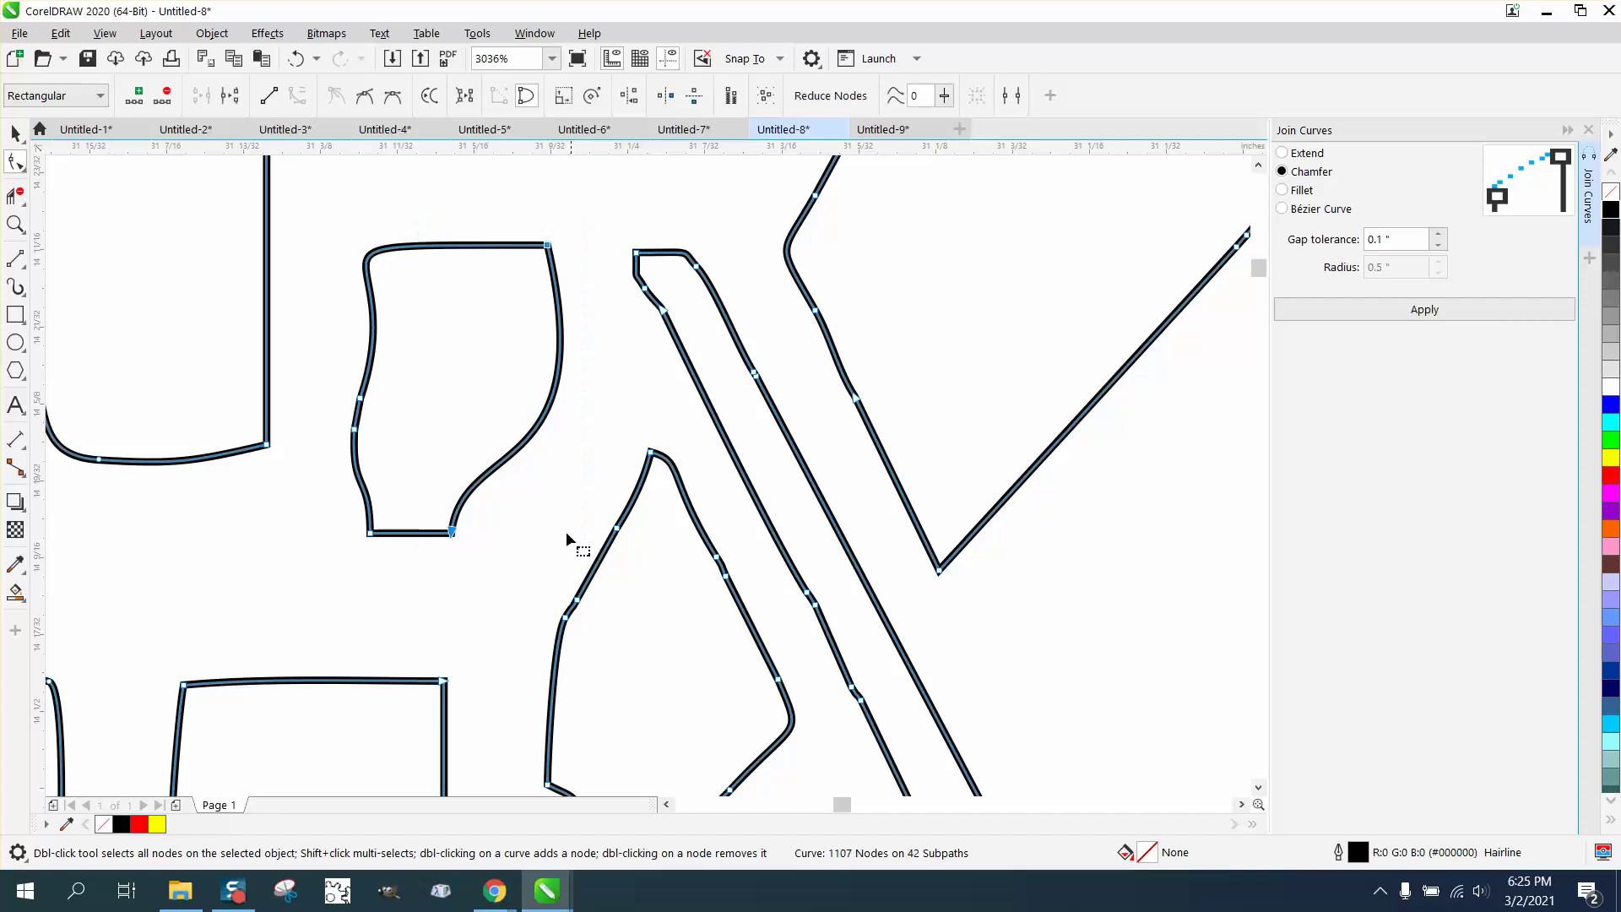
right_click(555, 246)
click(604, 362)
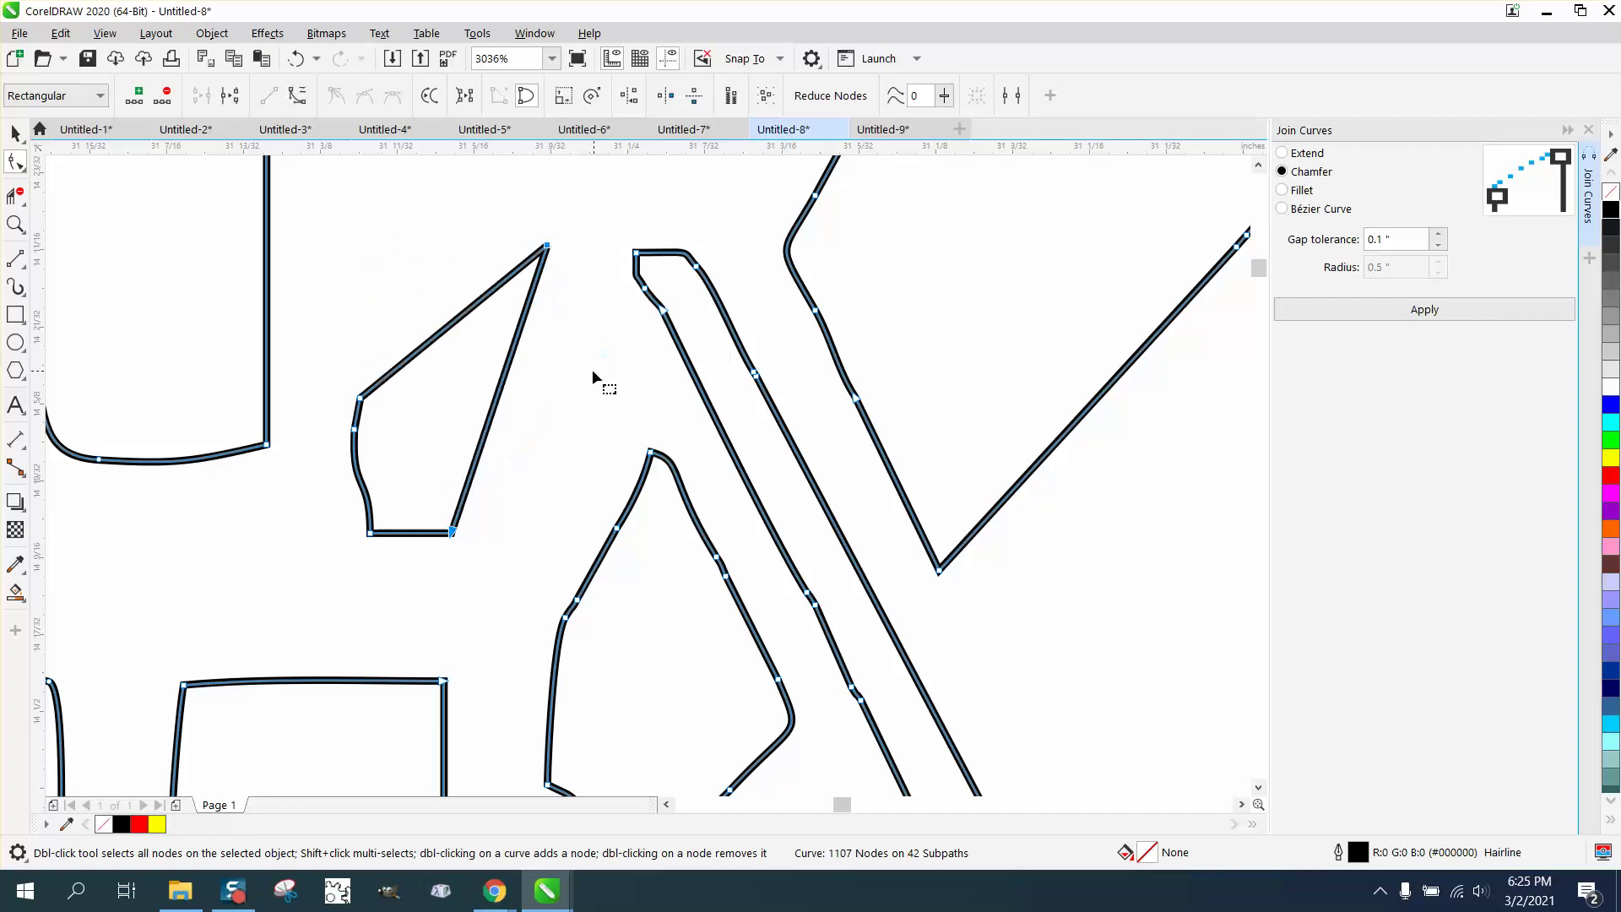
click(295, 58)
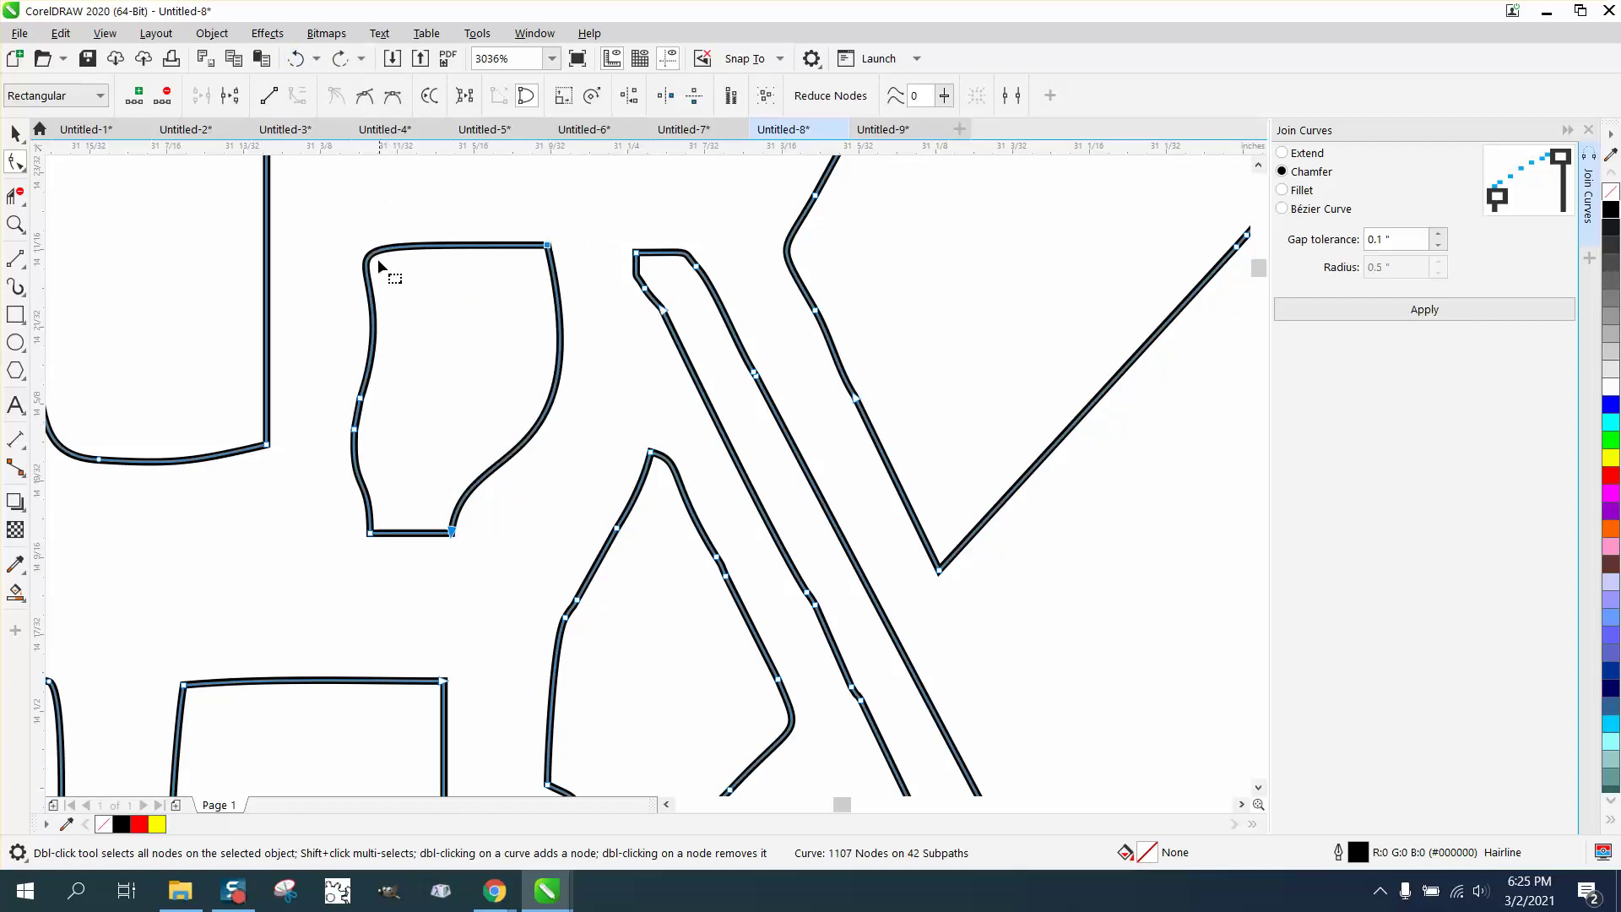
click(374, 253)
double_click(374, 254)
drag(433, 508, 595, 561)
right_click(548, 249)
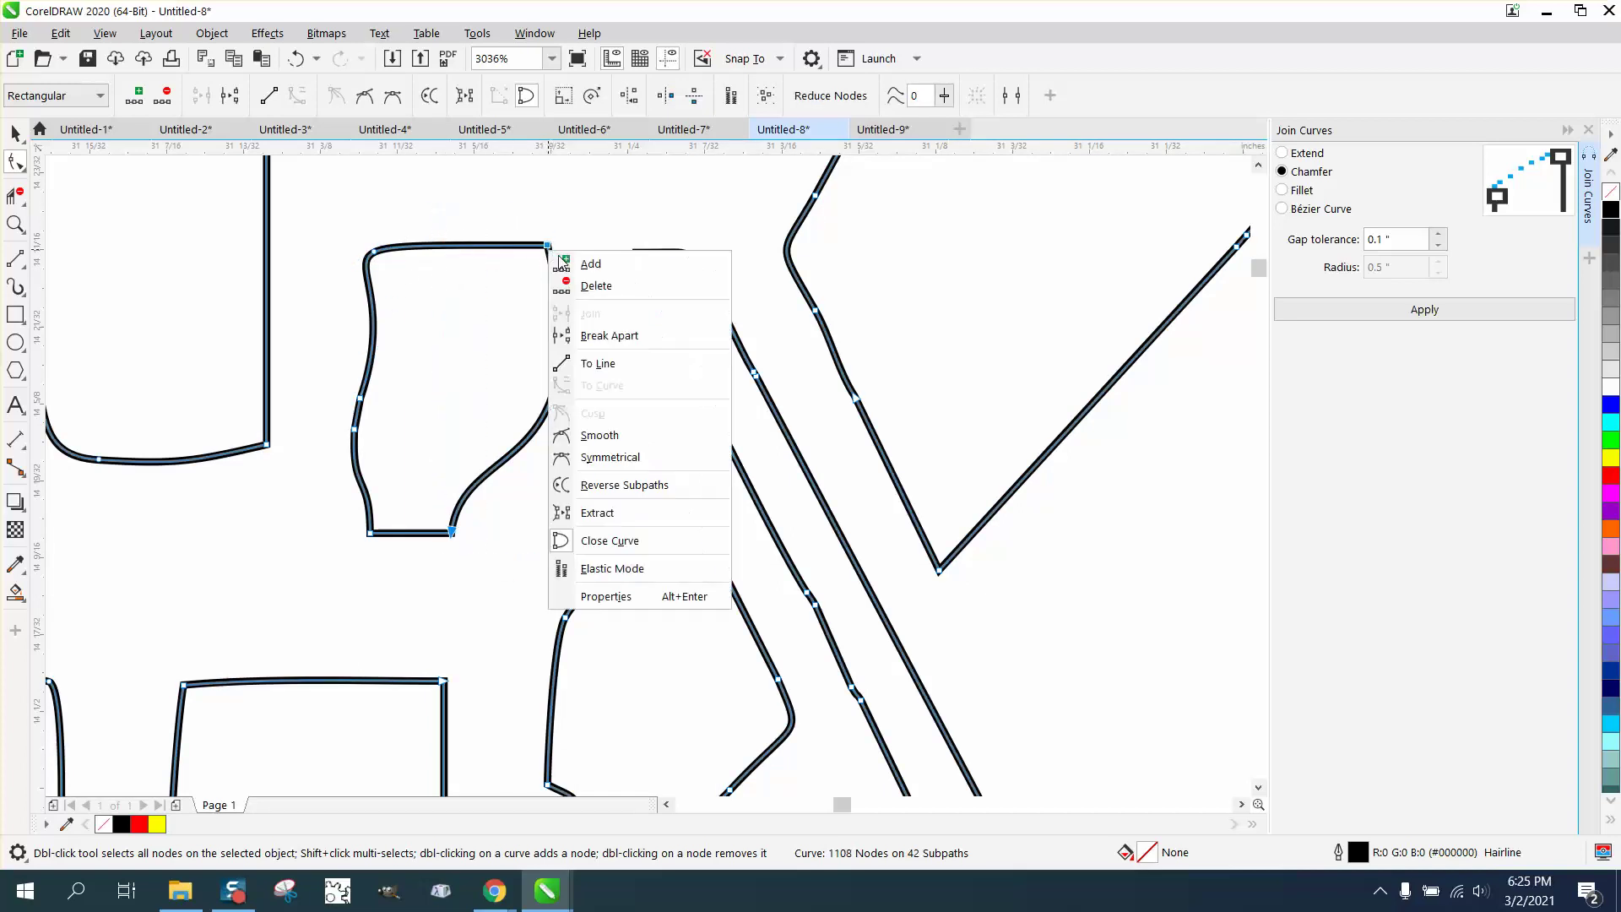
click(607, 363)
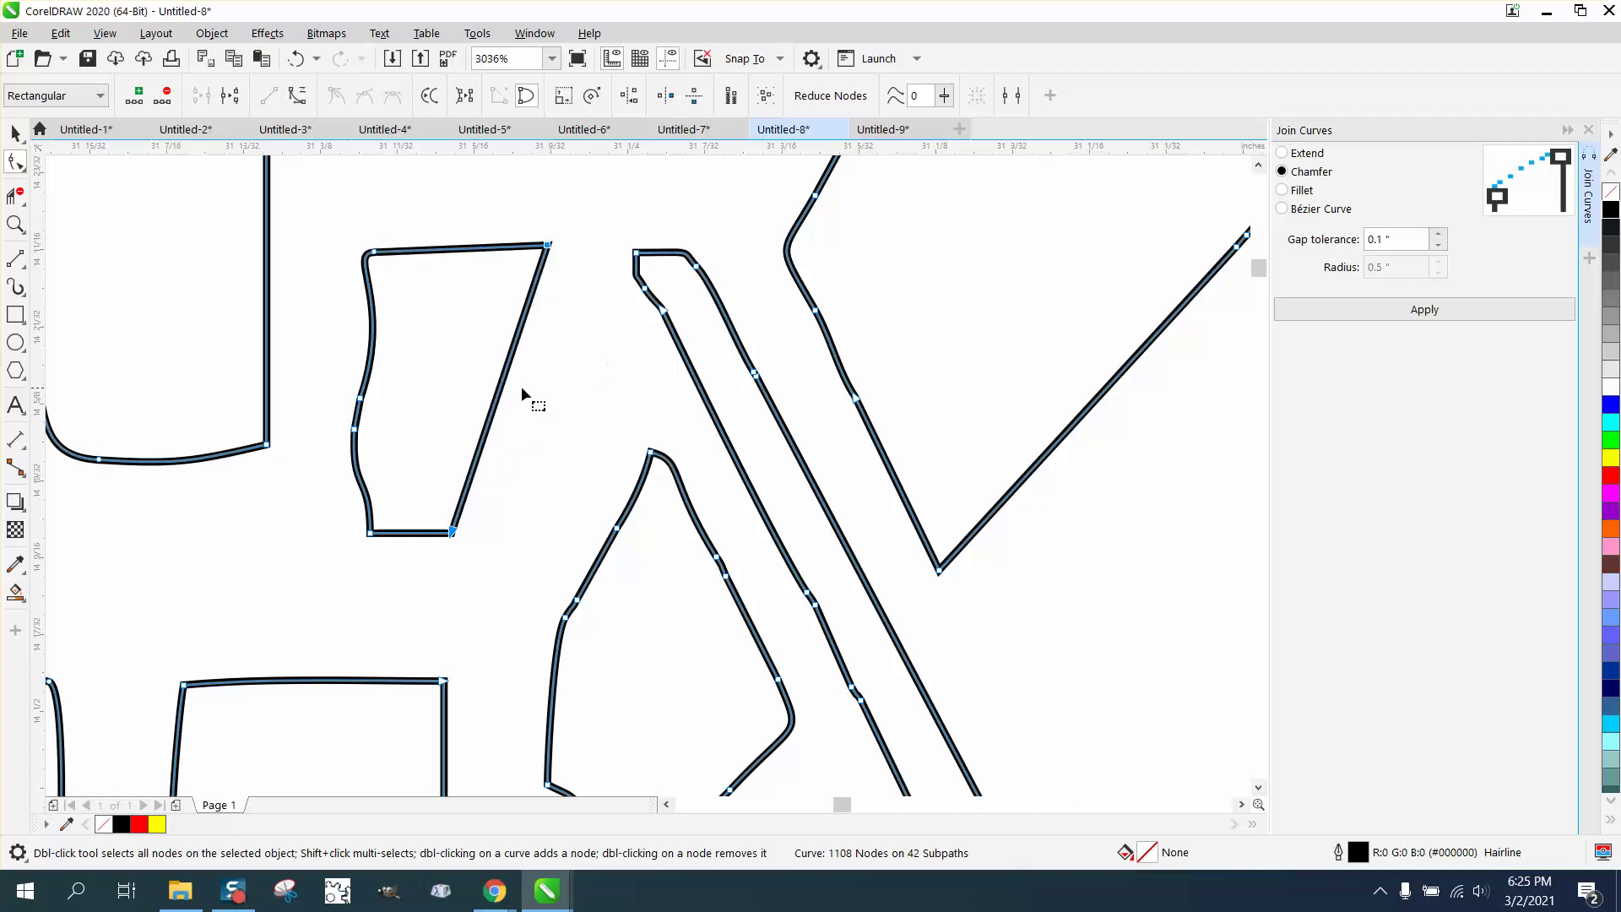
Delete the left-side nodes and convert the piece's left side to a straight line
mouse_move(352, 351)
mouse_down()
mouse_move(416, 449)
mouse_move(409, 438)
mouse_up()
key(Delete)
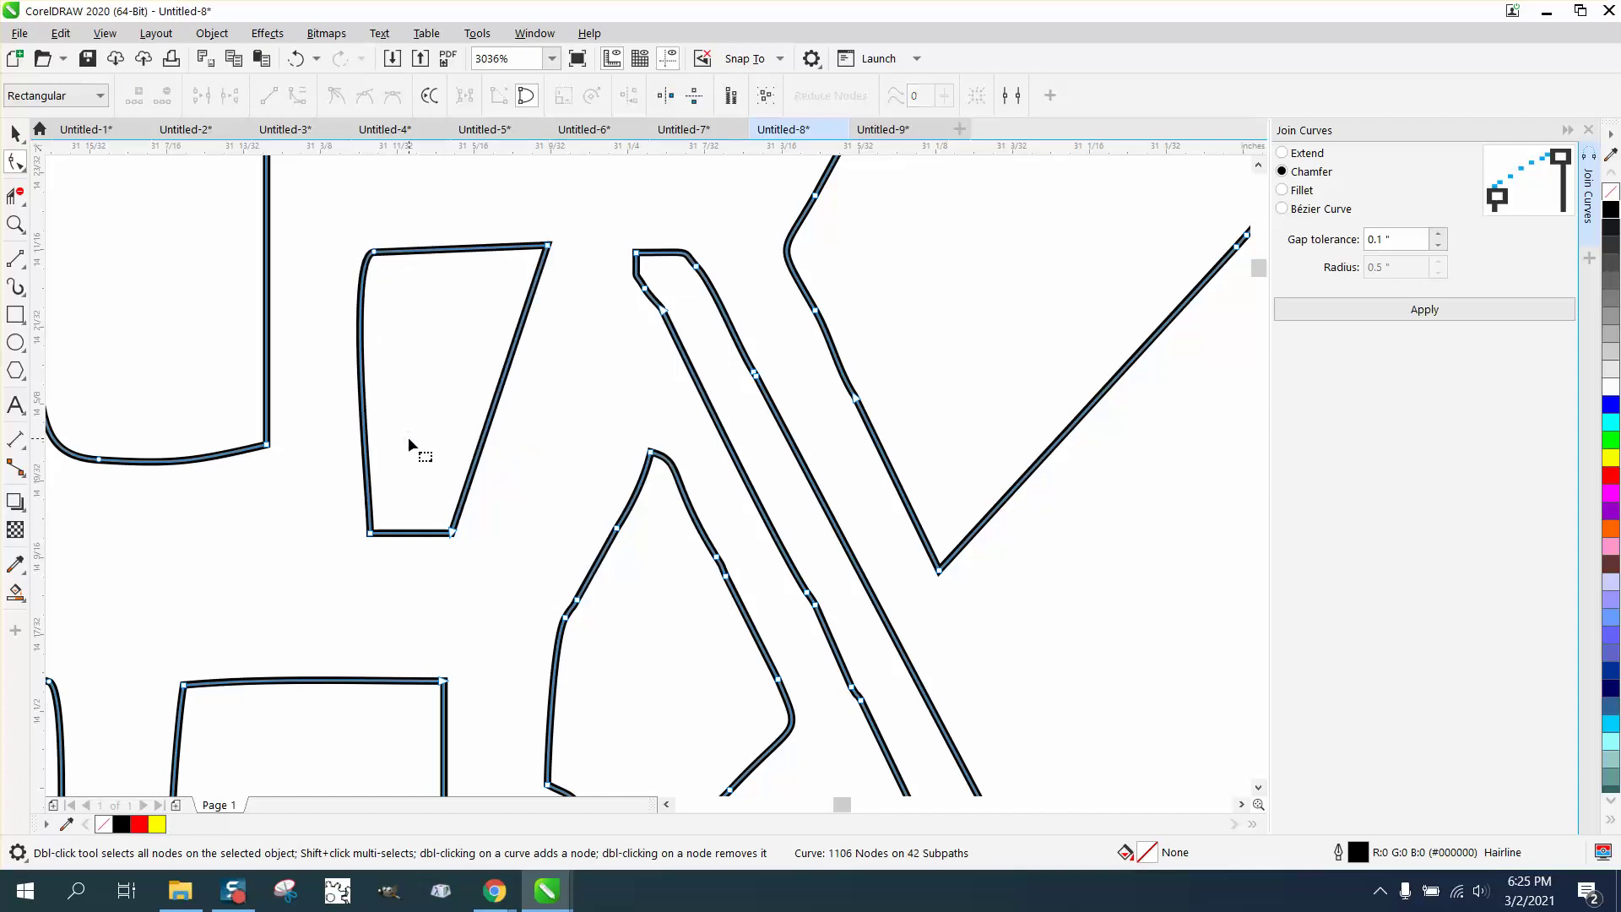
right_click(375, 254)
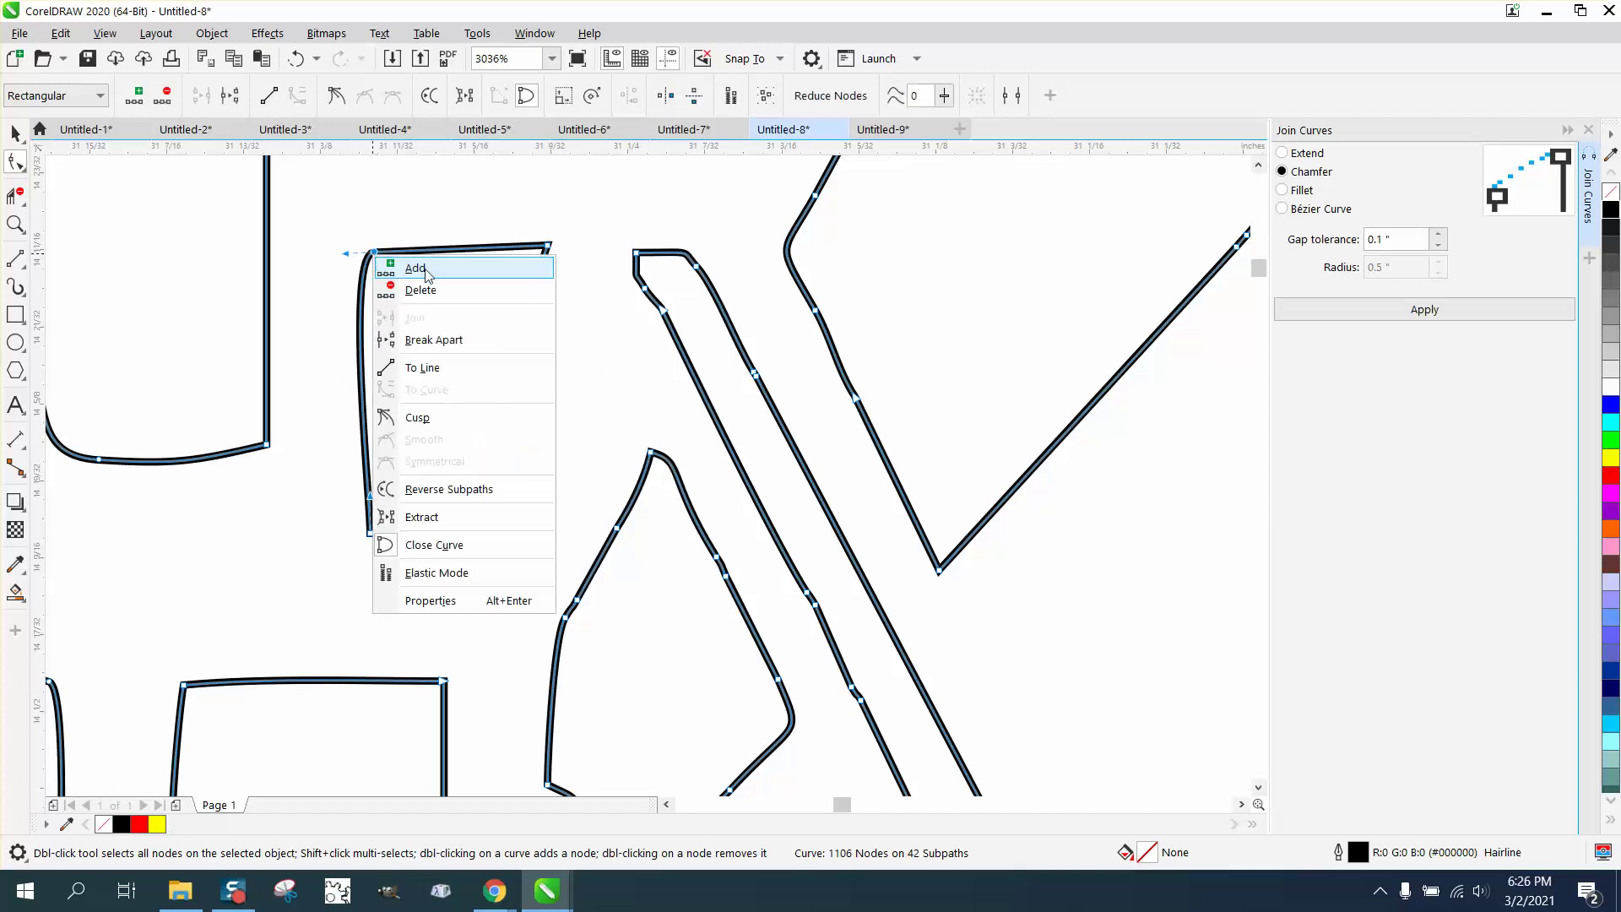
click(426, 368)
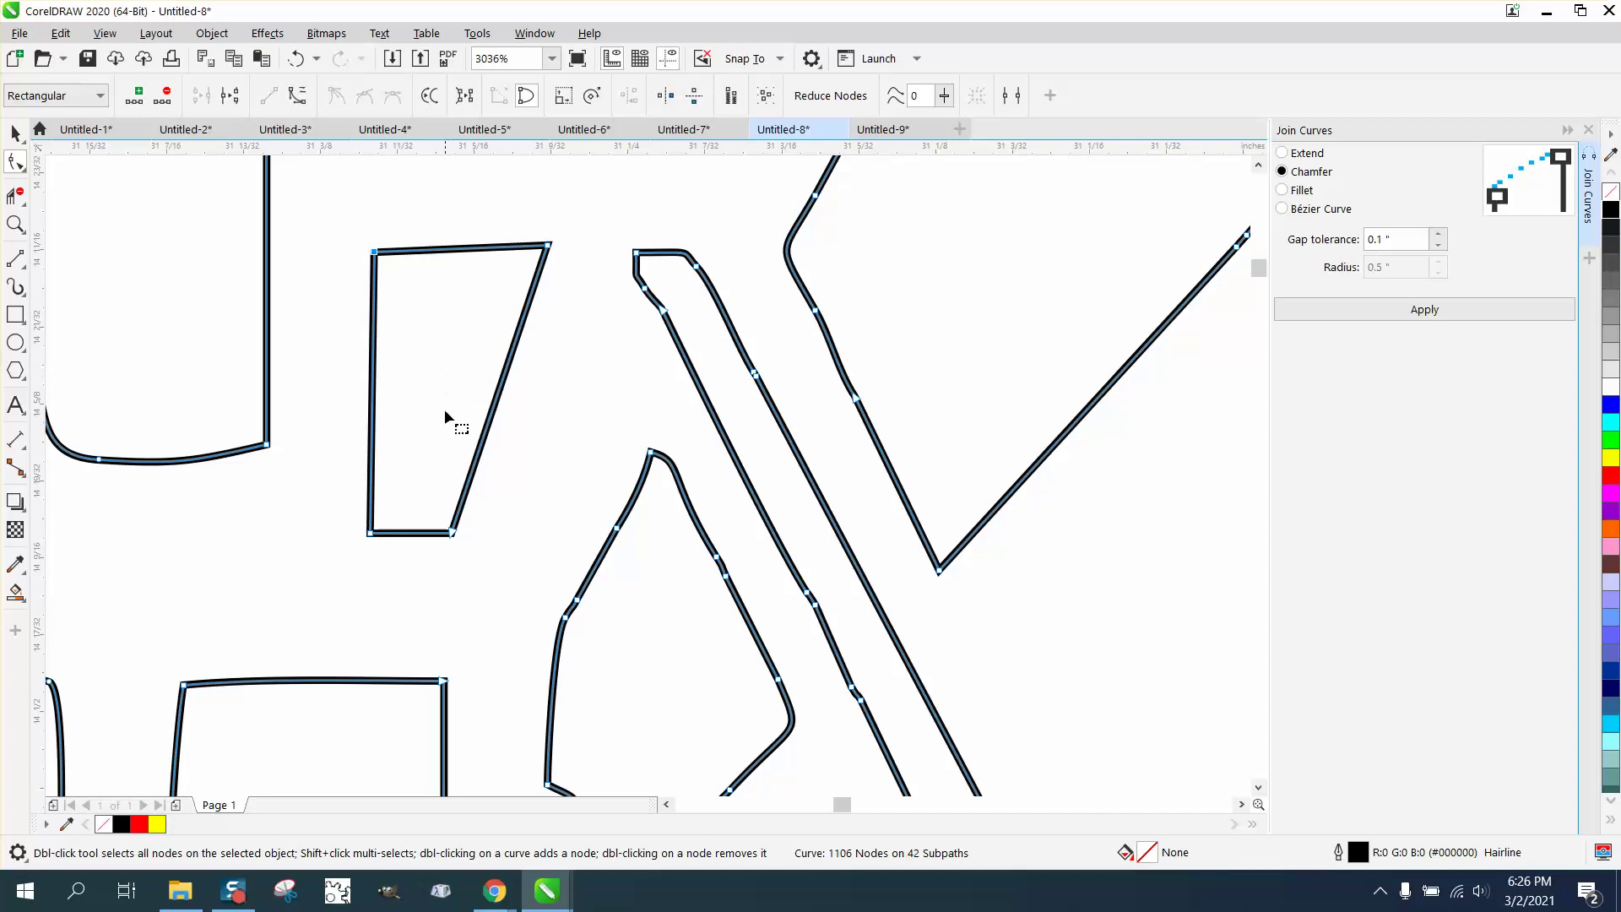
scroll(480, 532, down, 5)
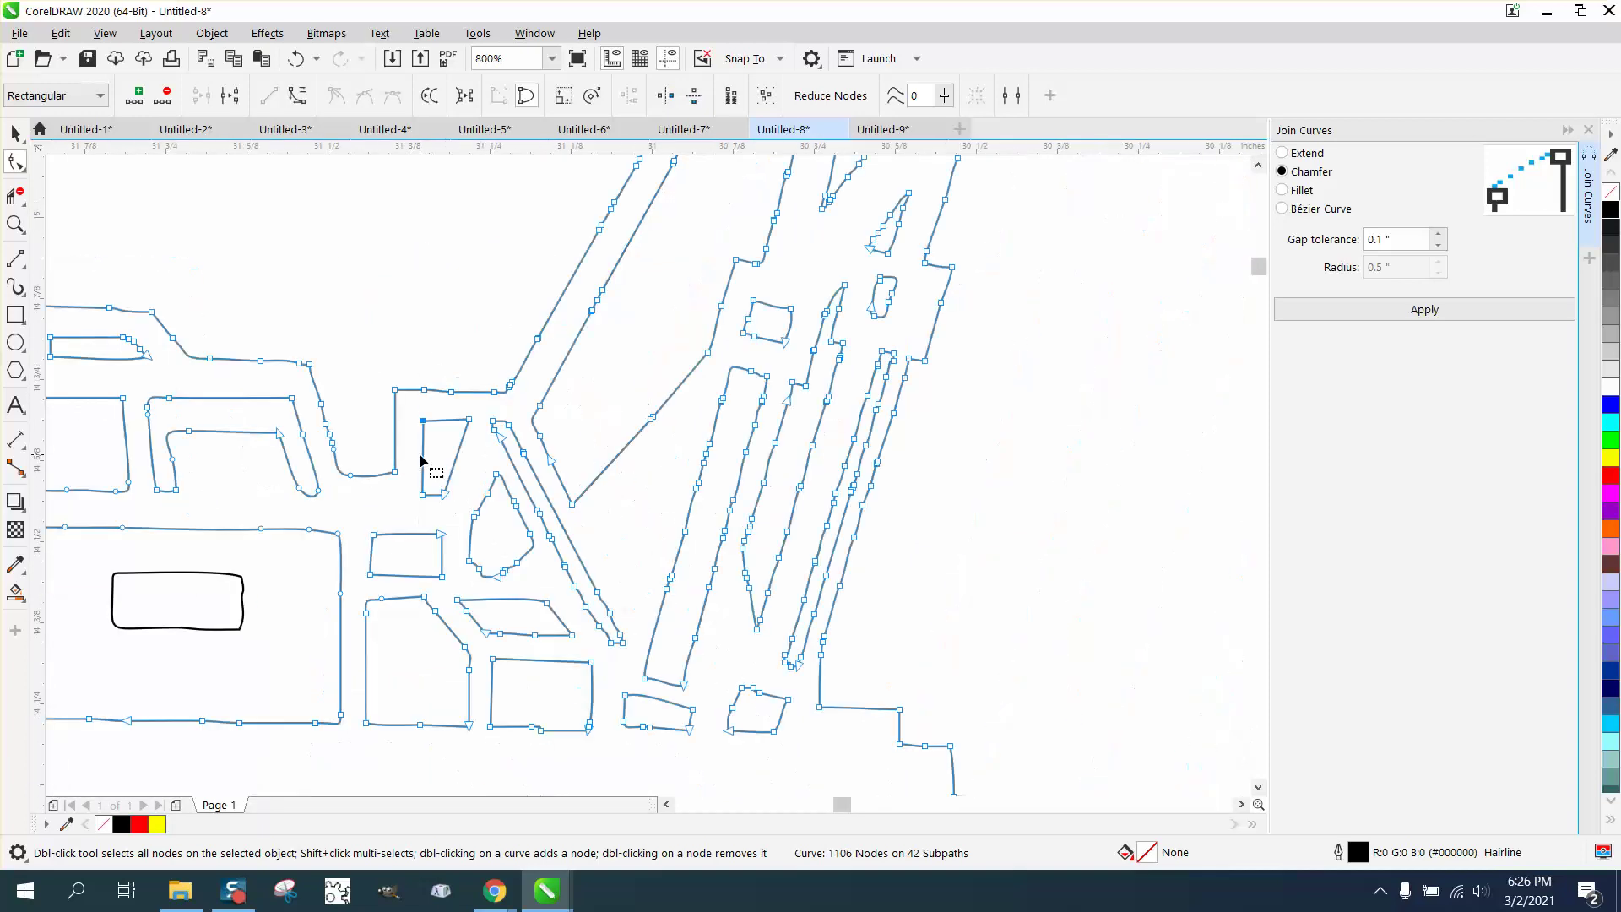
Check the boom's inner pieces up close, then zoom out to see the whole page
click(15, 224)
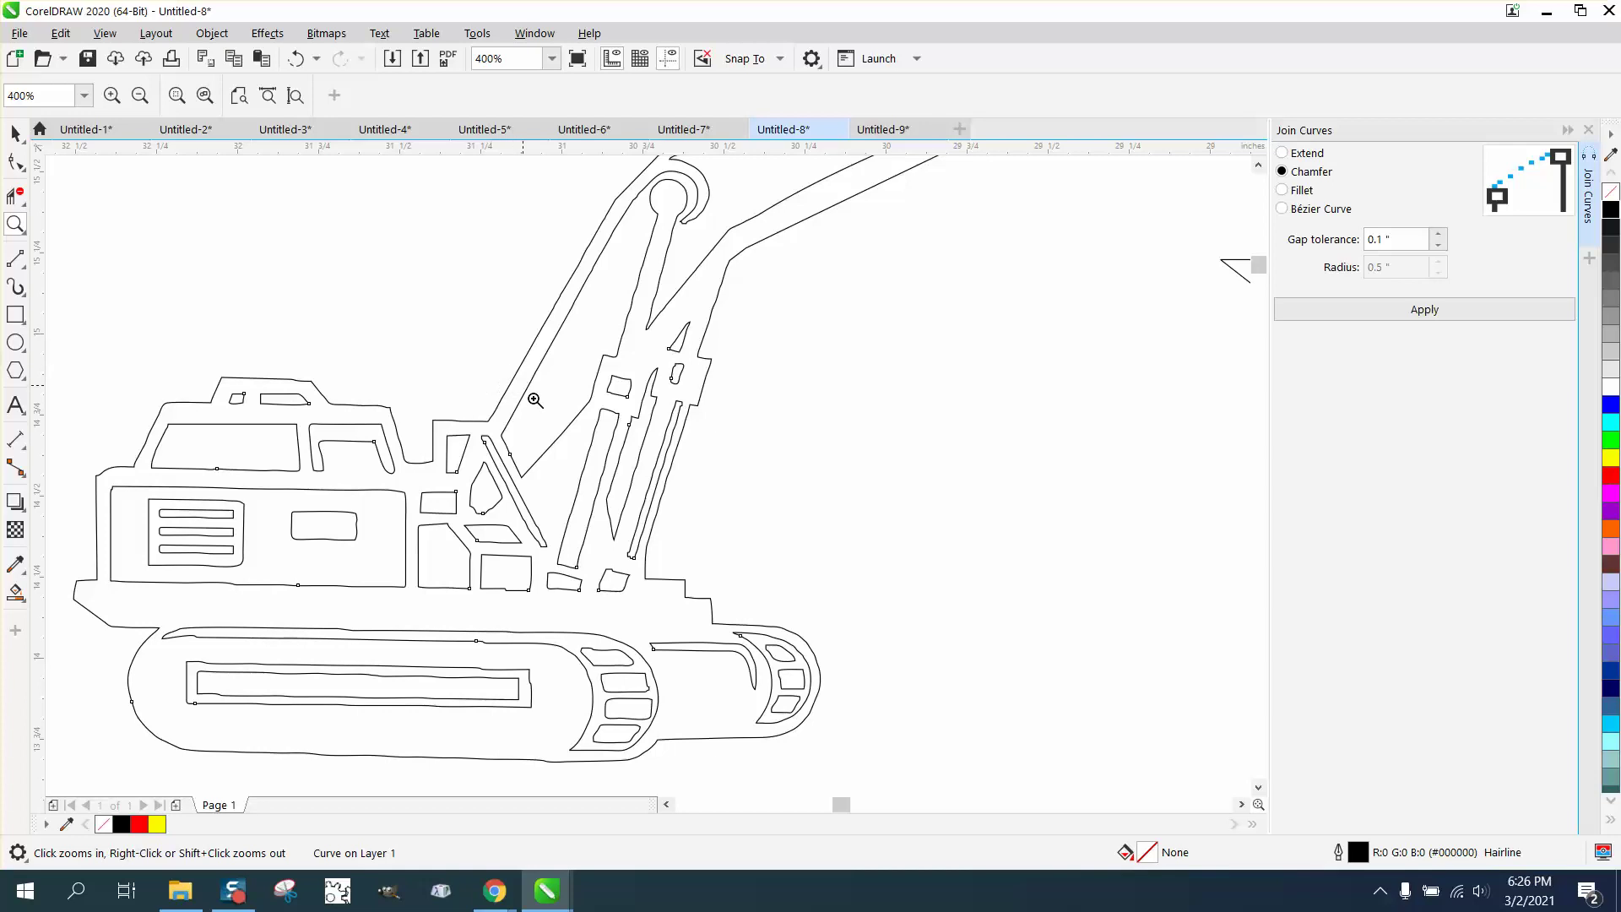
drag(647, 478, 792, 535)
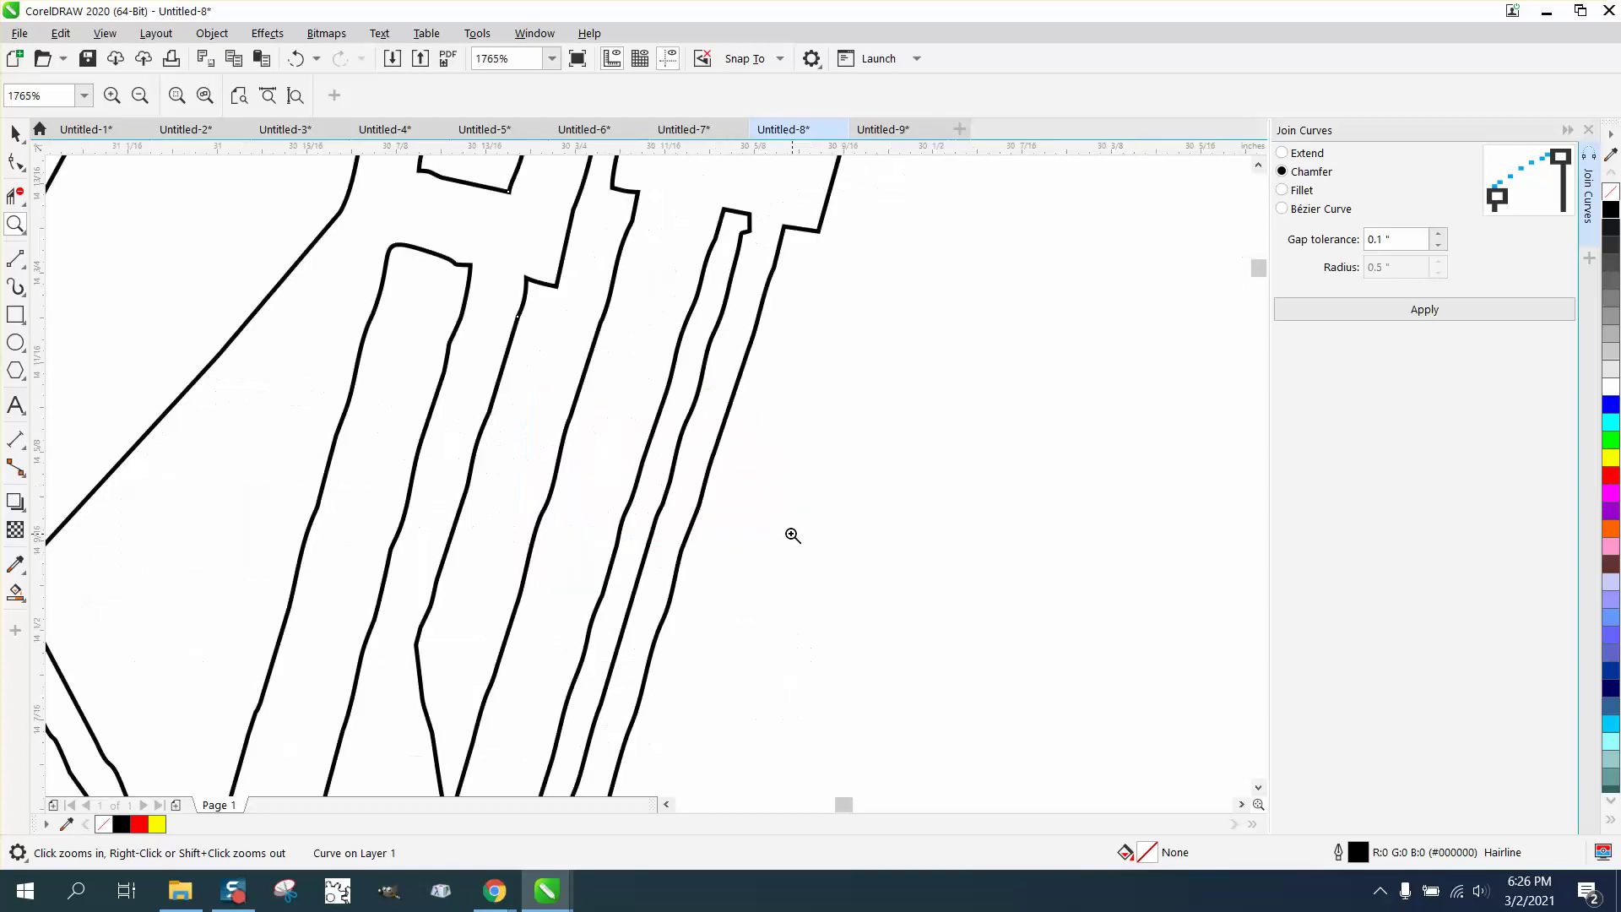
right_click(488, 356)
right_click(496, 373)
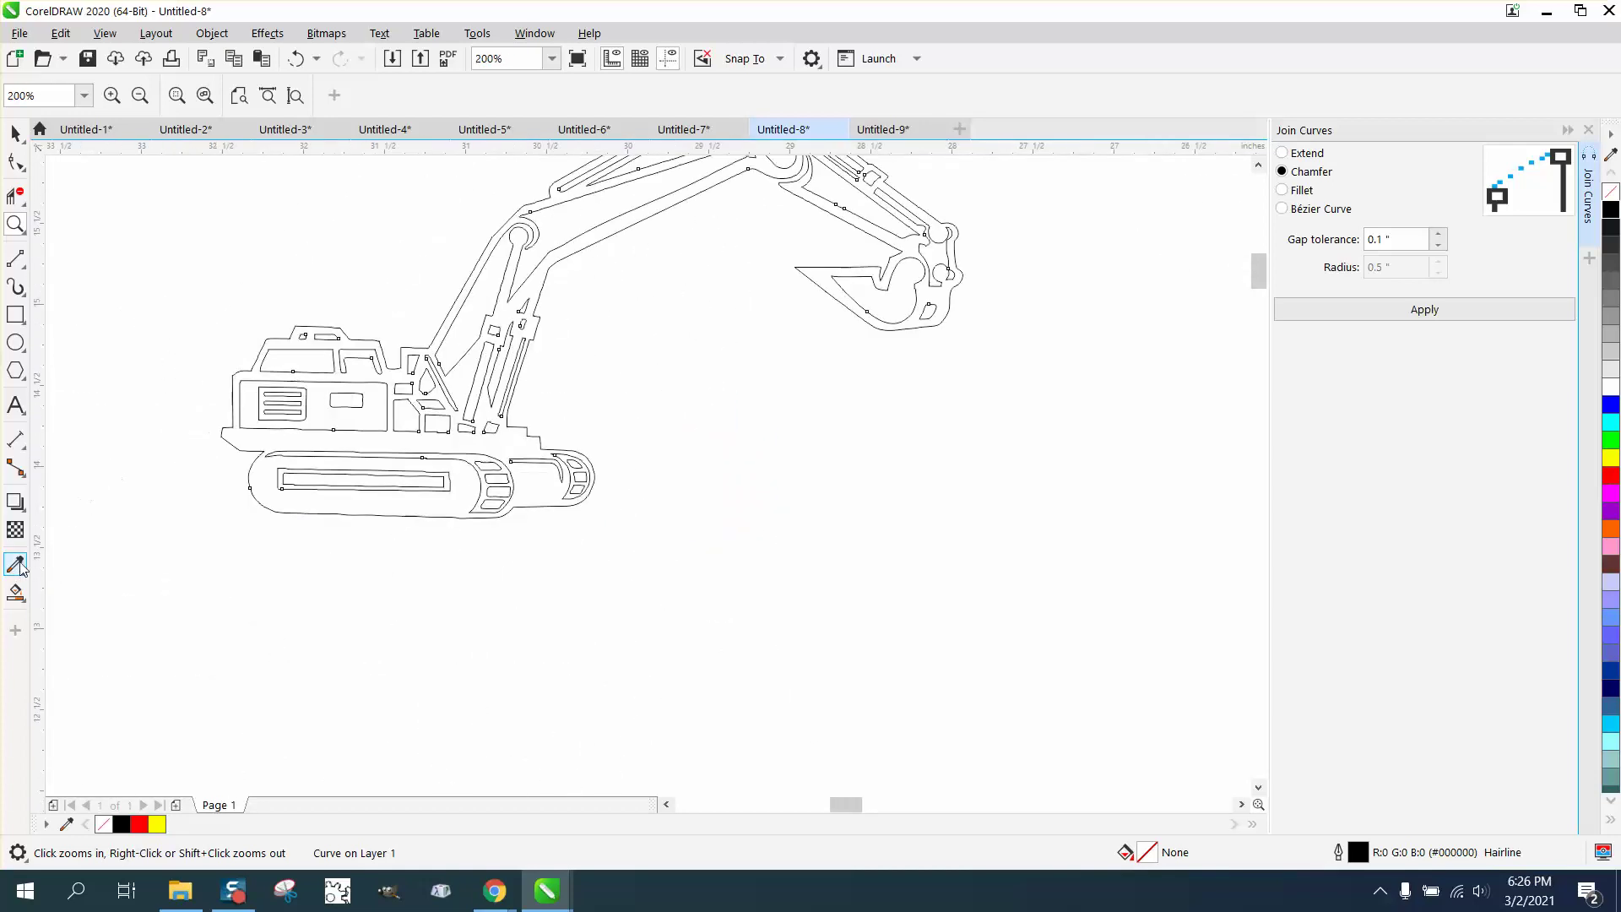
right_click(414, 371)
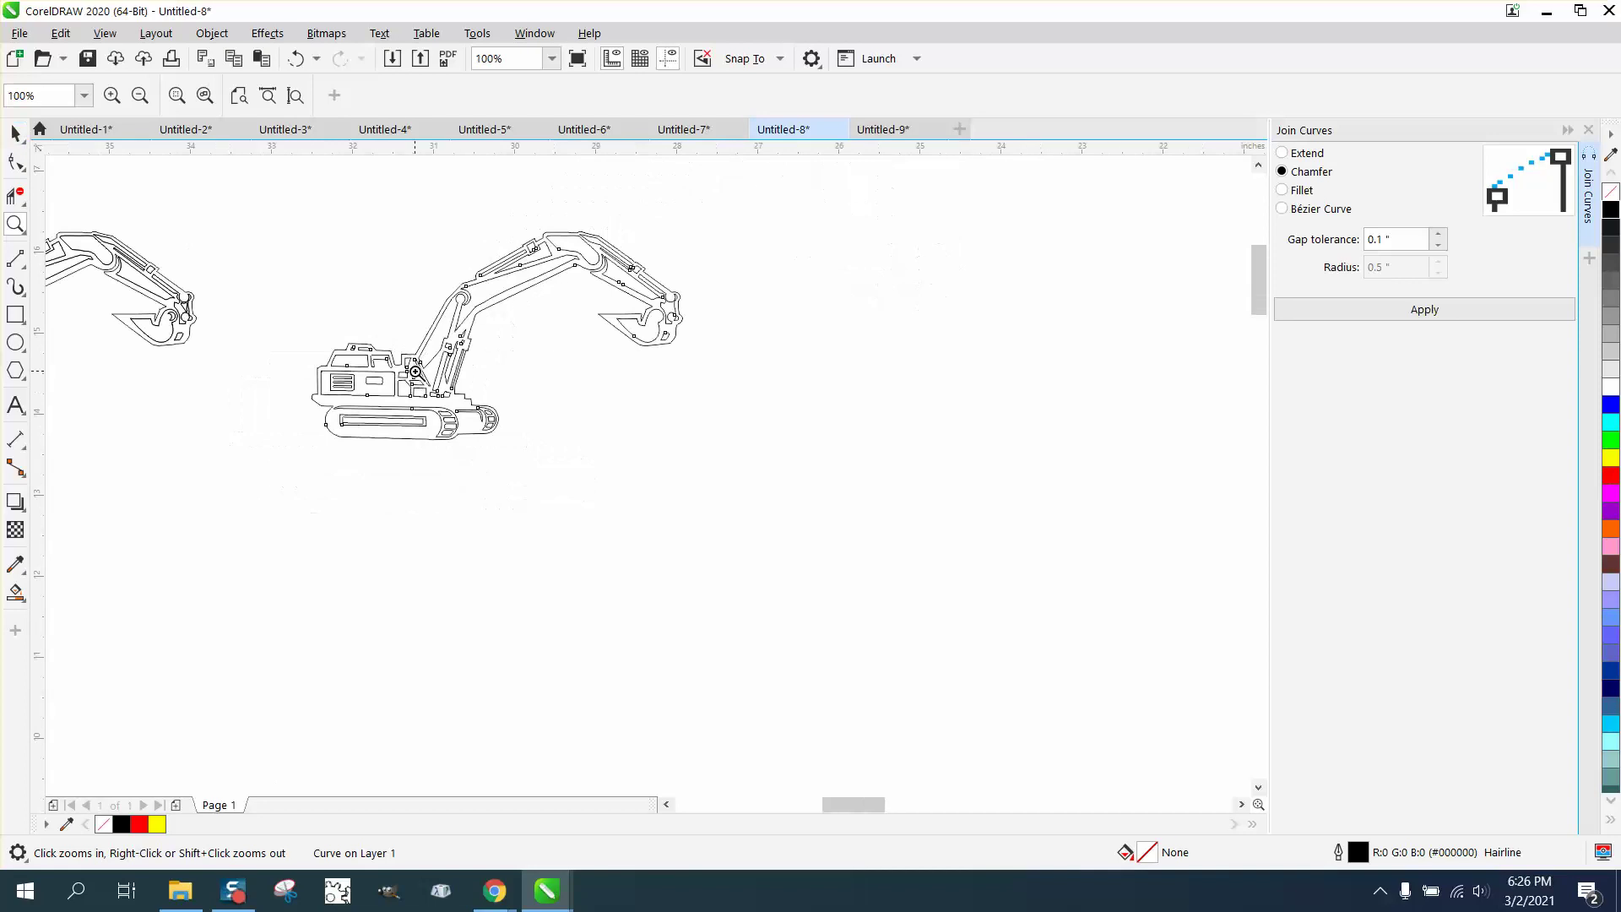
Select all the excavator's curves and fill them with the black palette swatch
click(15, 133)
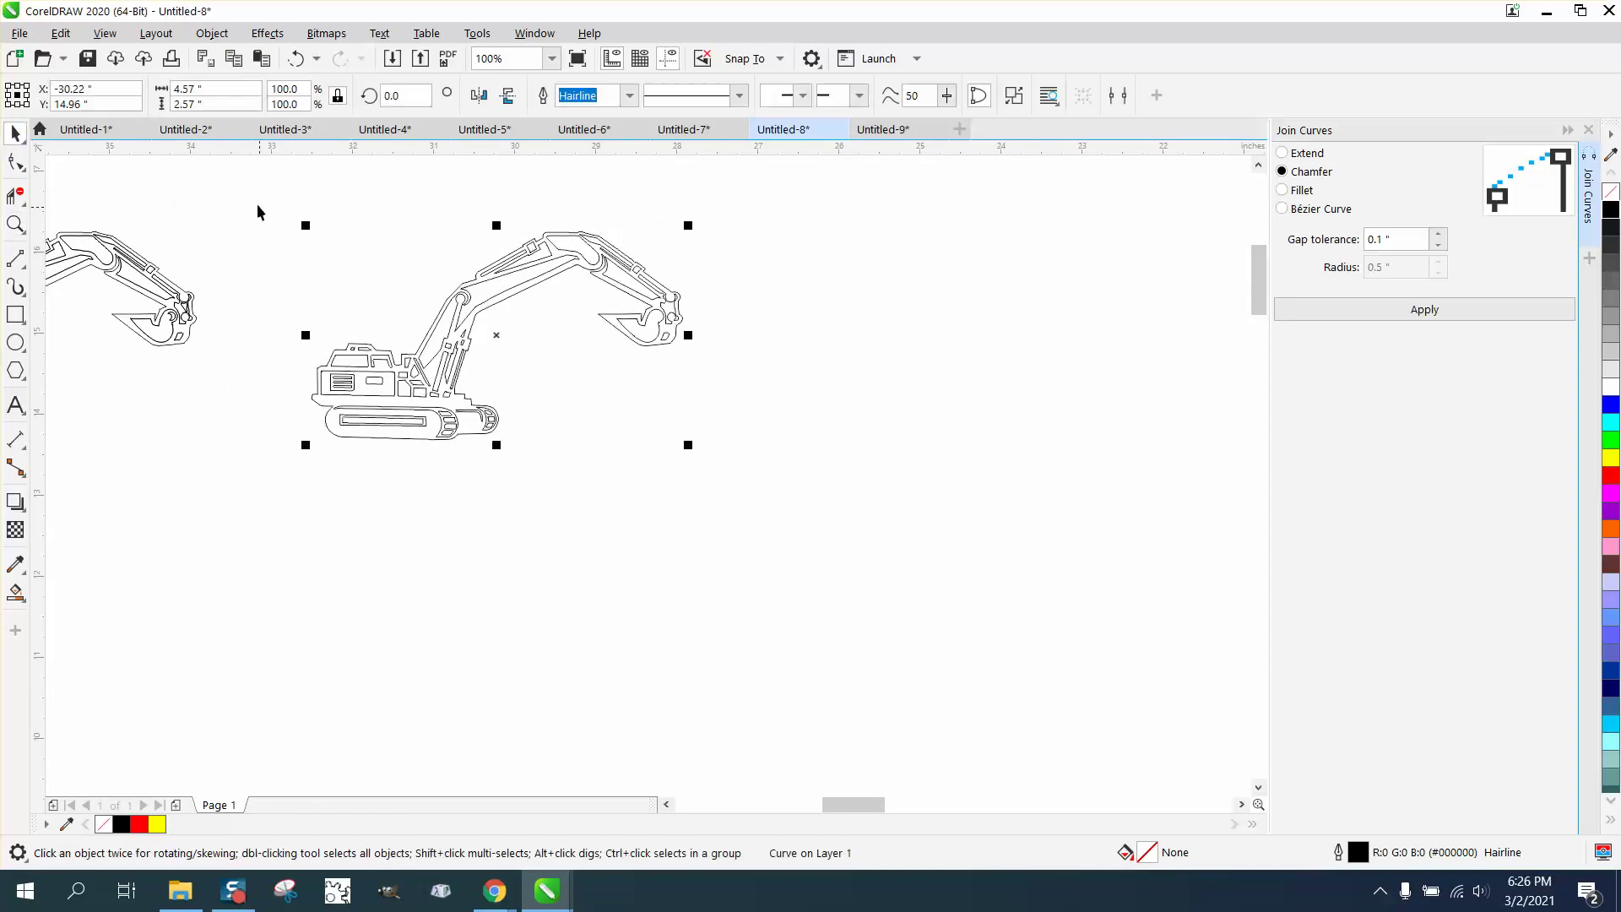
drag(246, 199, 859, 504)
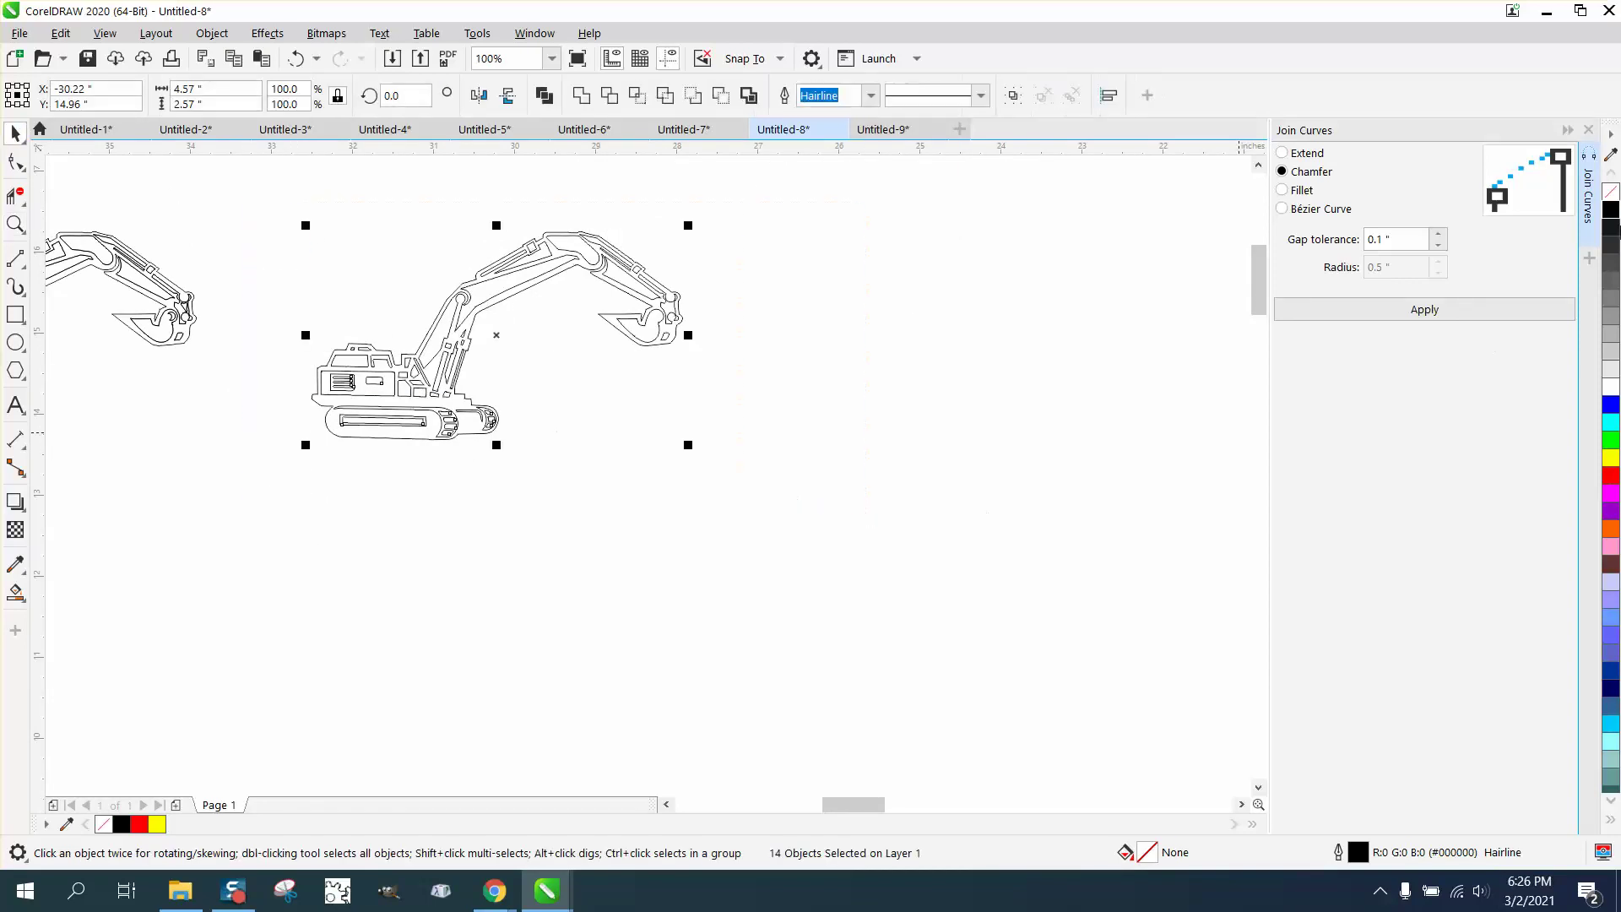
click(1611, 211)
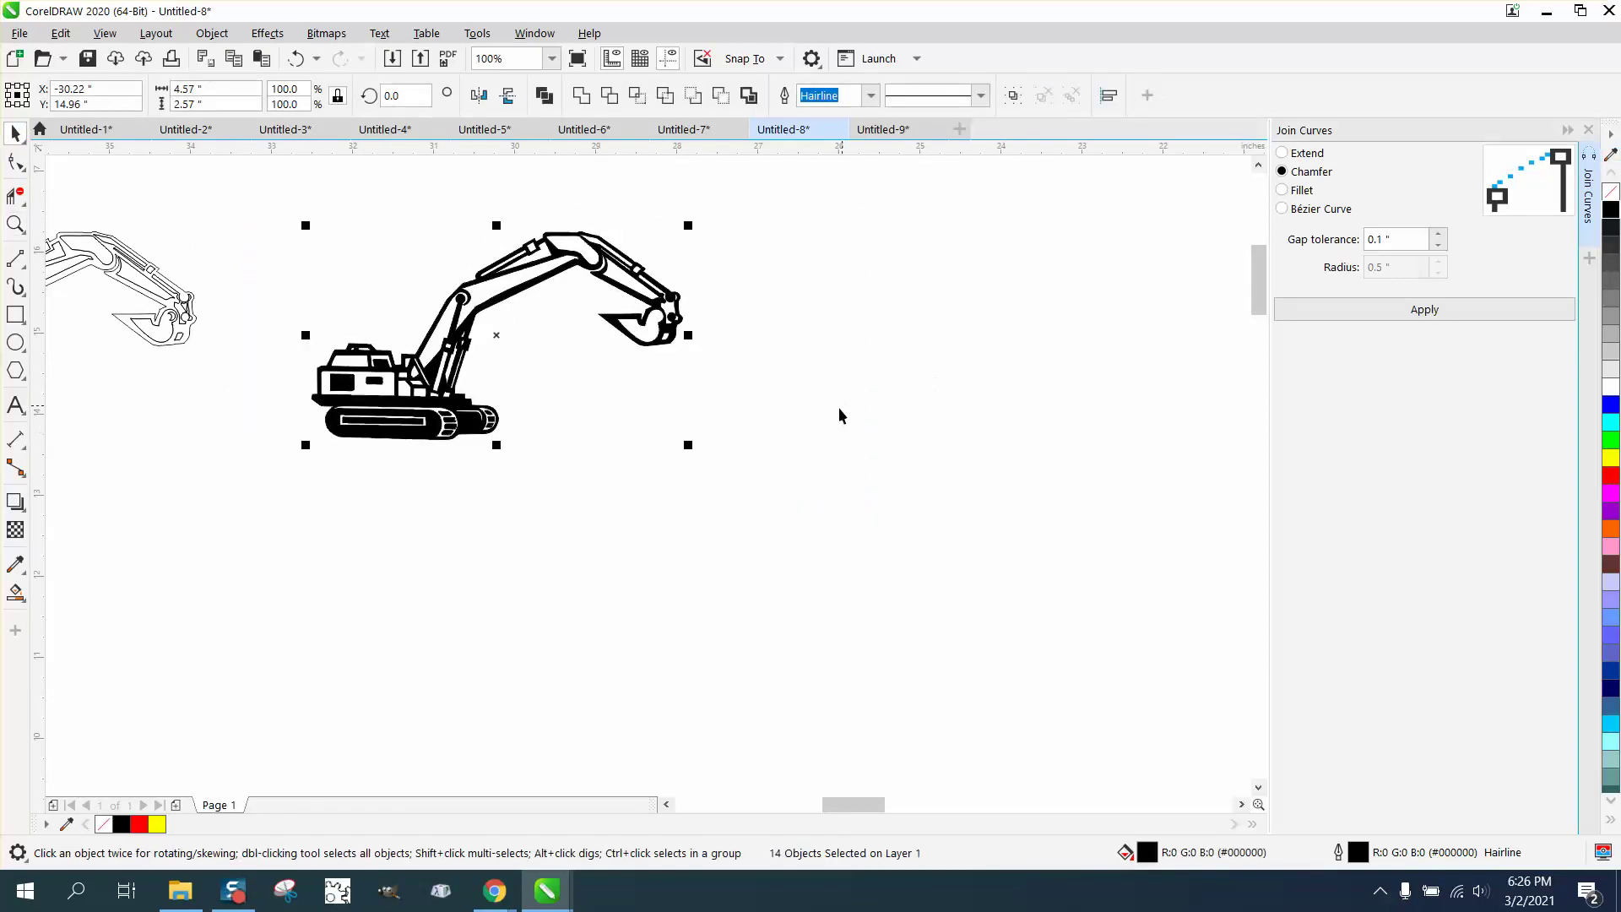
click(13, 224)
drag(293, 351, 402, 409)
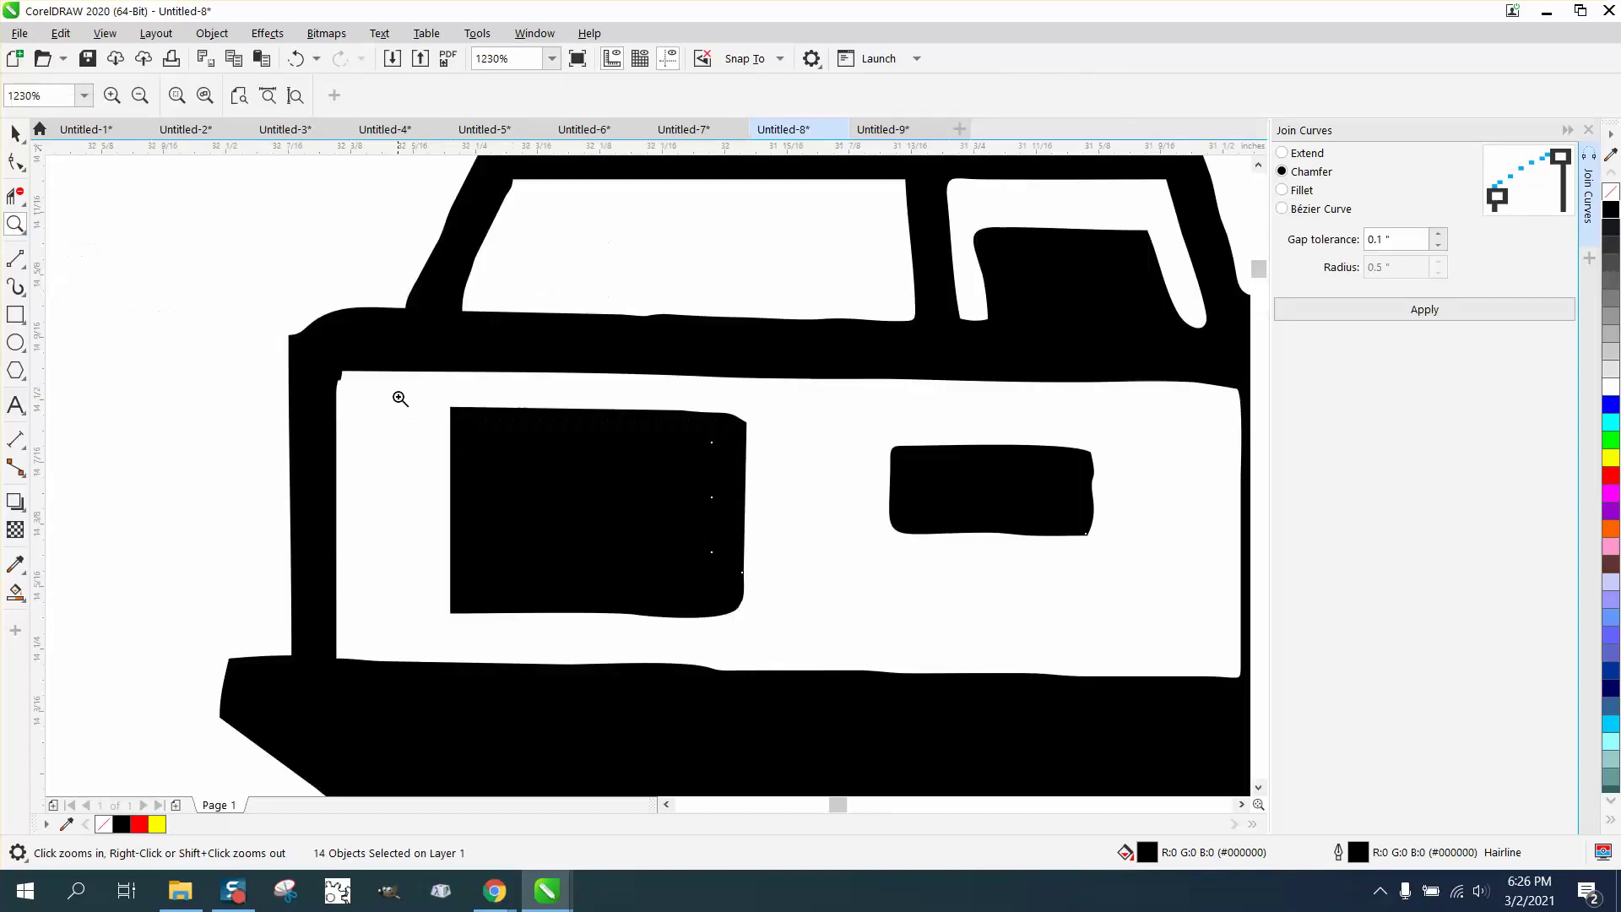
Replace the palette fill by Smart Filling the excavator body and track region black, leaving the vents white
click(295, 58)
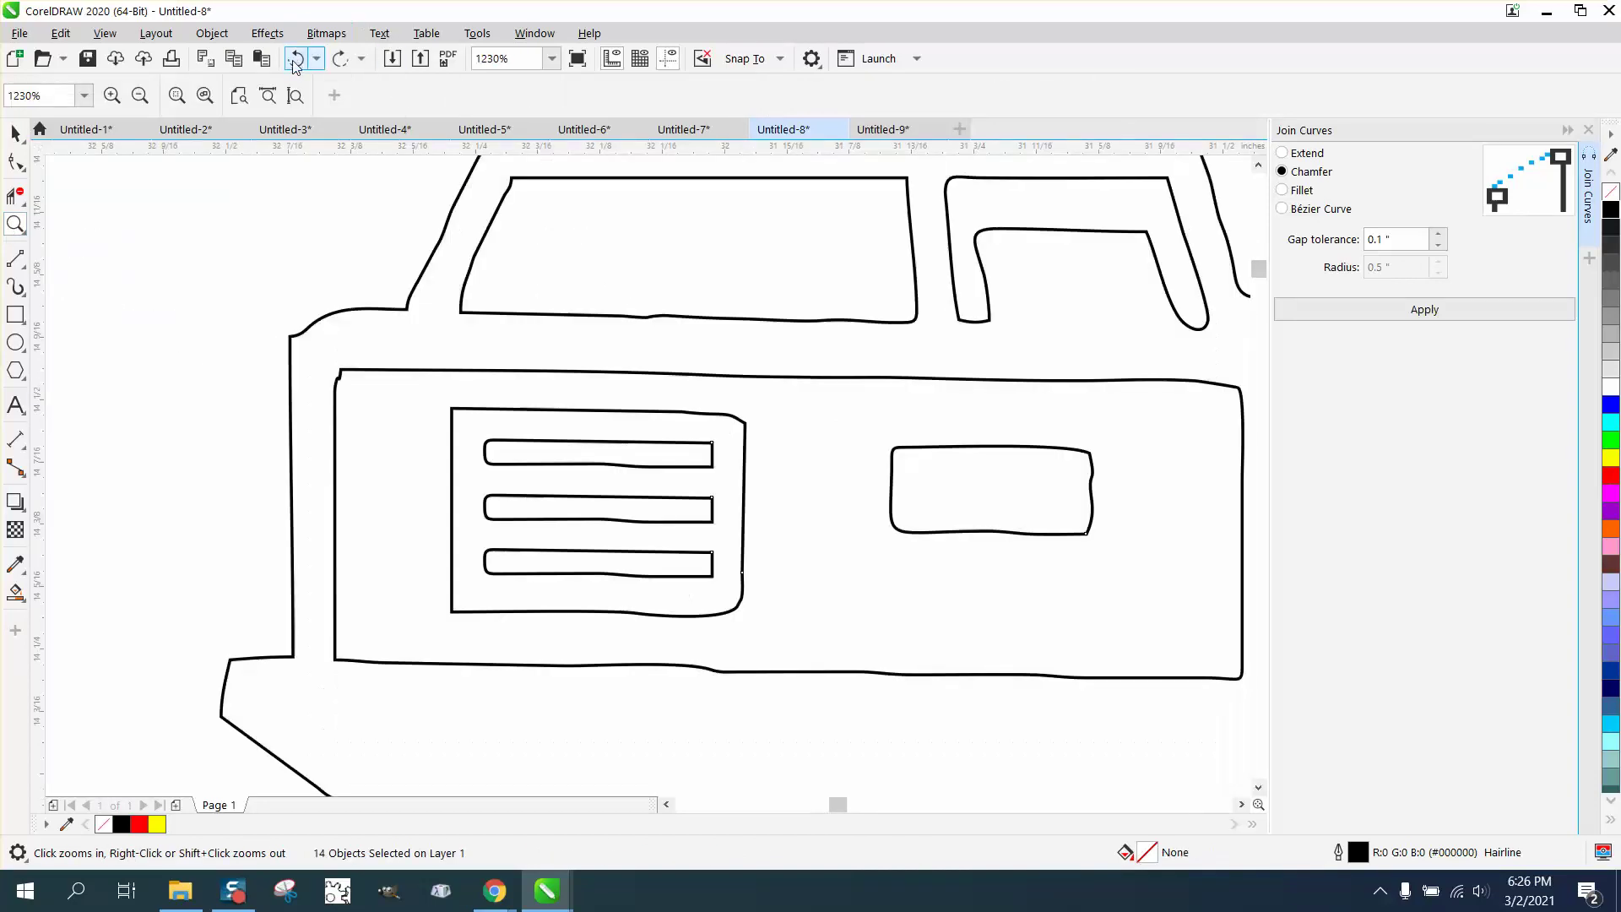
click(15, 594)
click(488, 594)
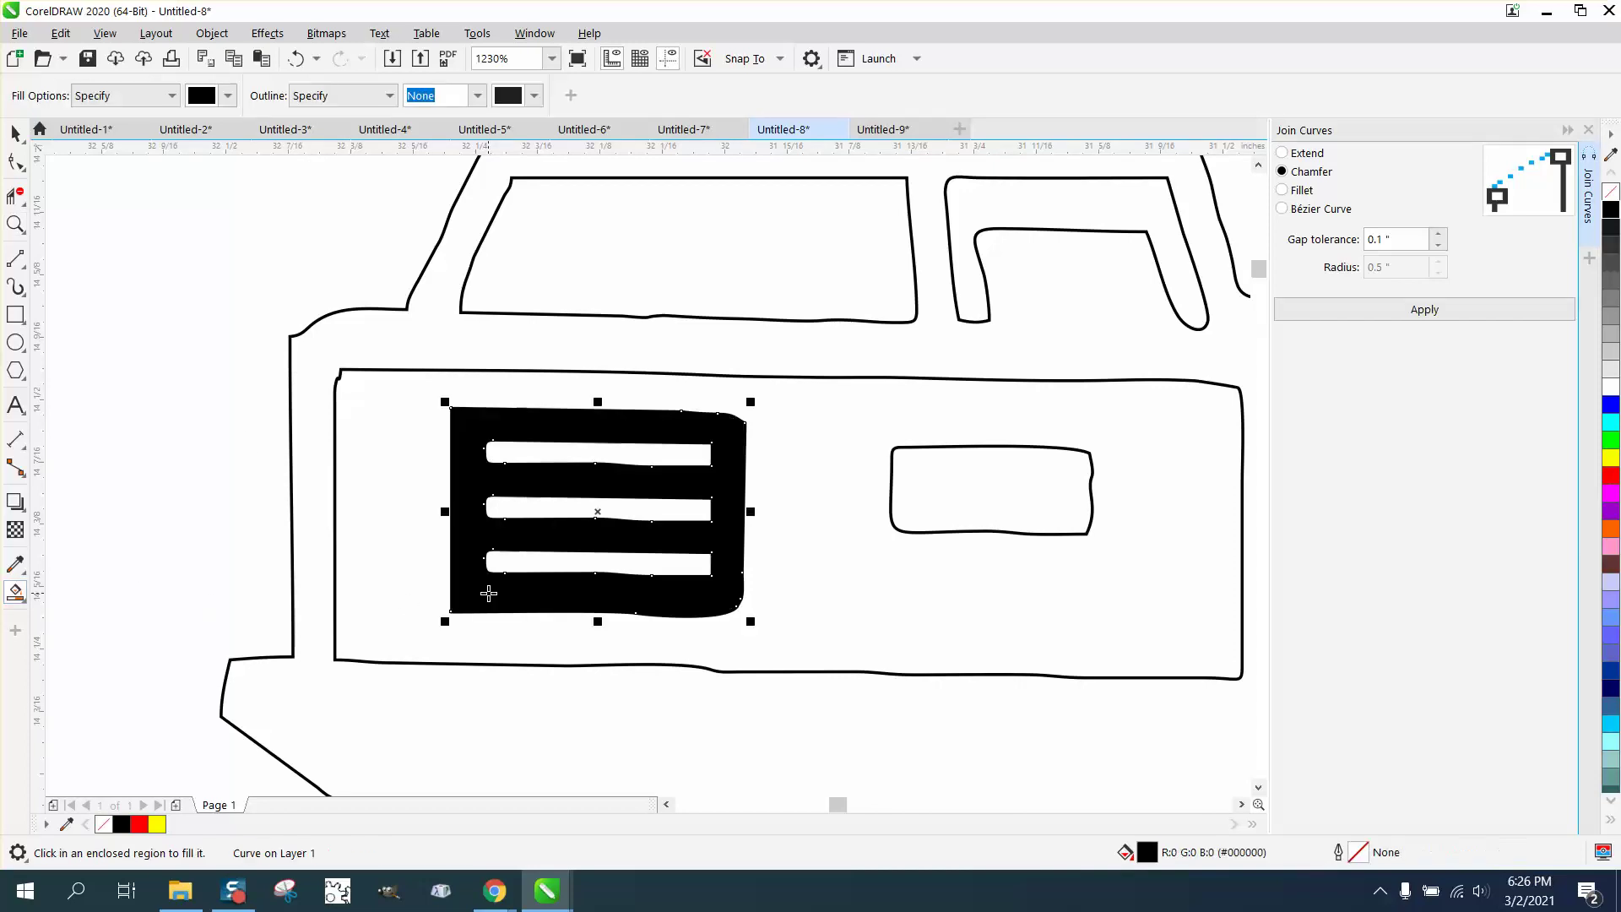
key(ctrl+z)
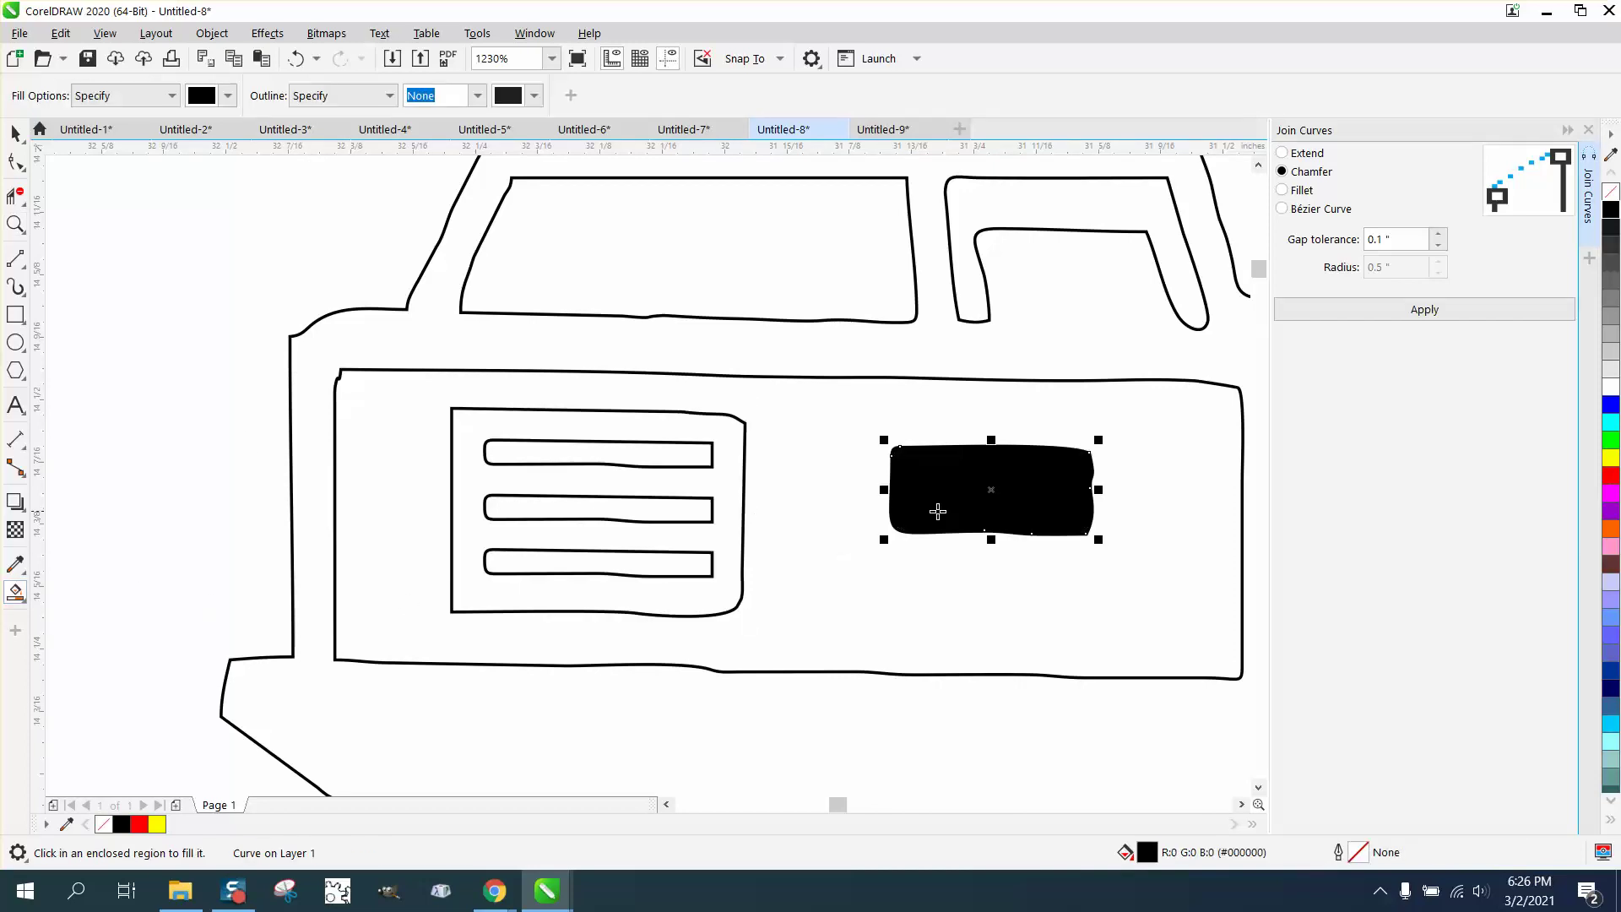
scroll(745, 529, down, 3)
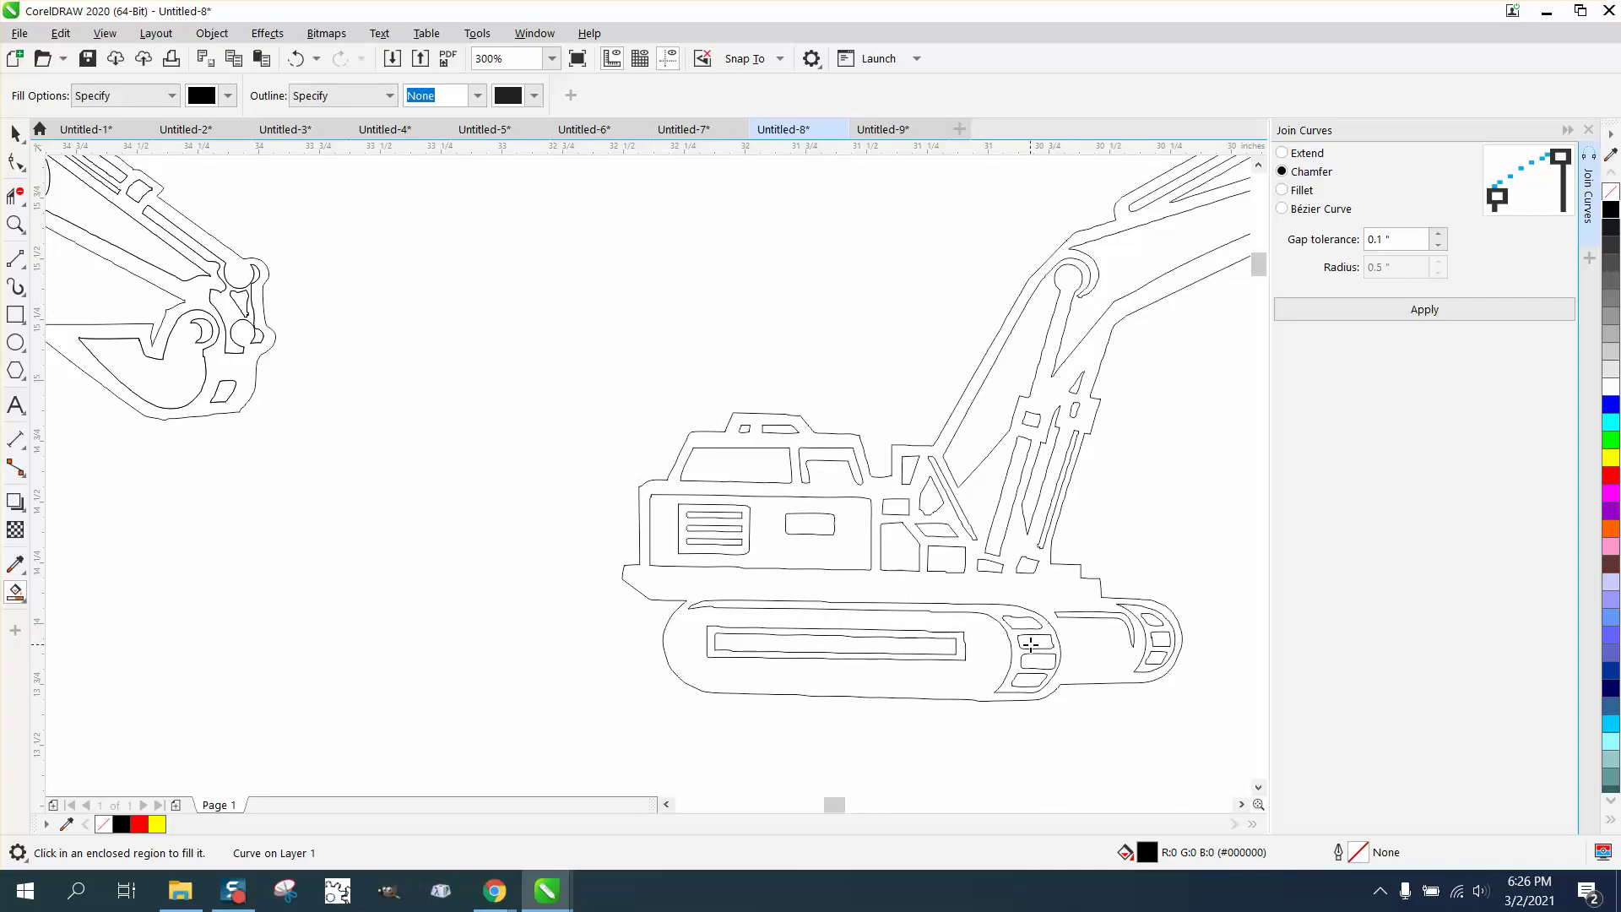
click(1030, 679)
click(1162, 644)
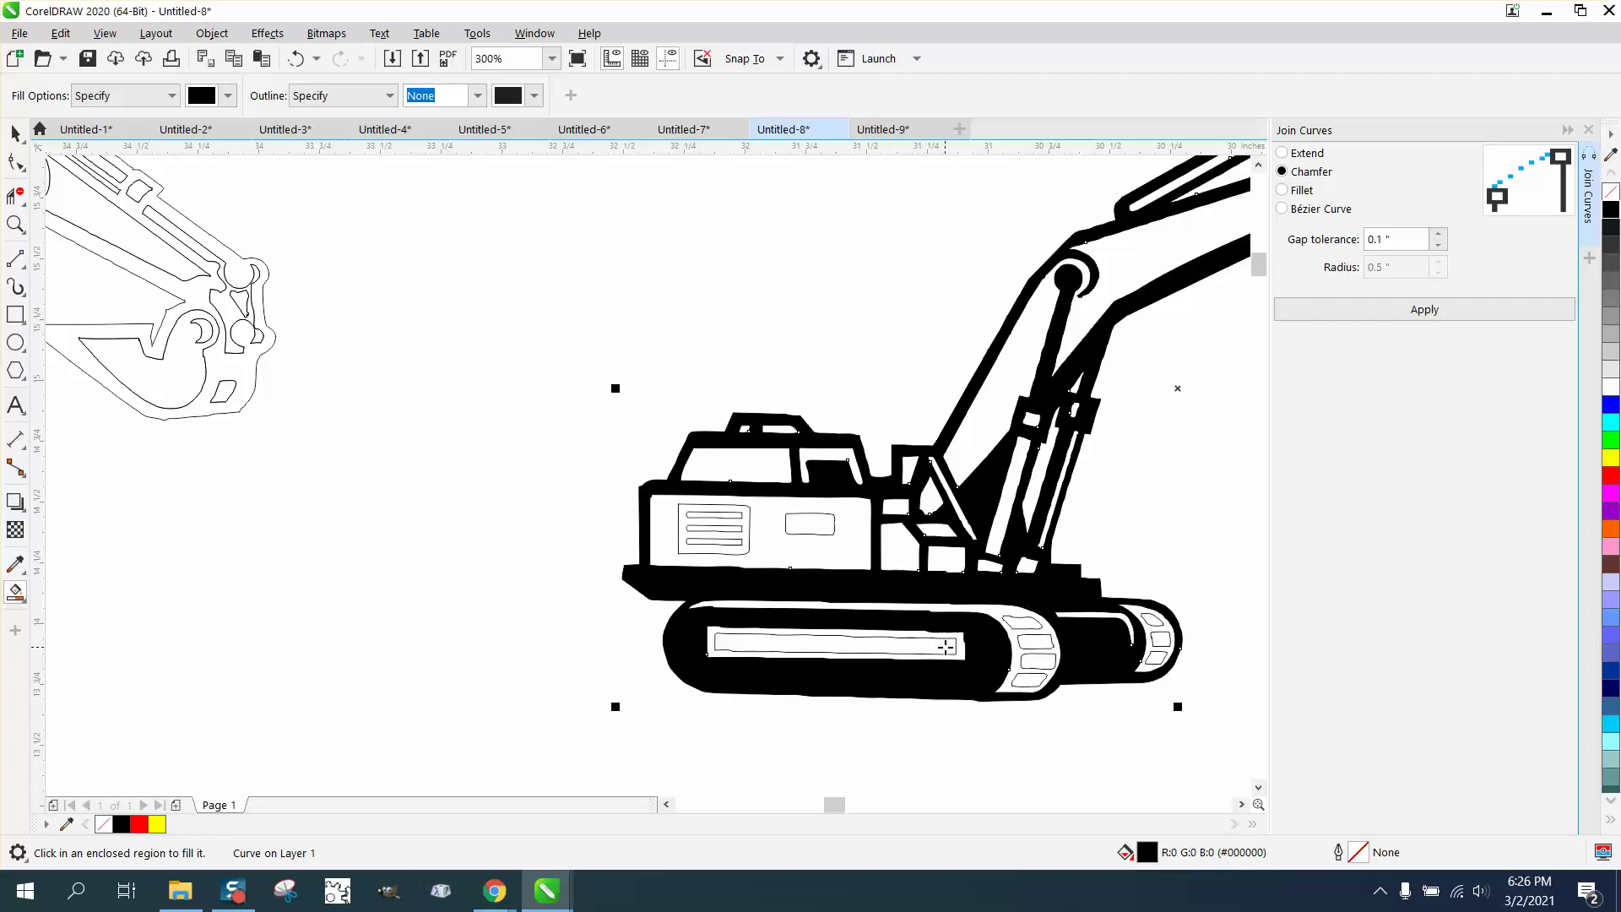
scroll(945, 647, down, 3)
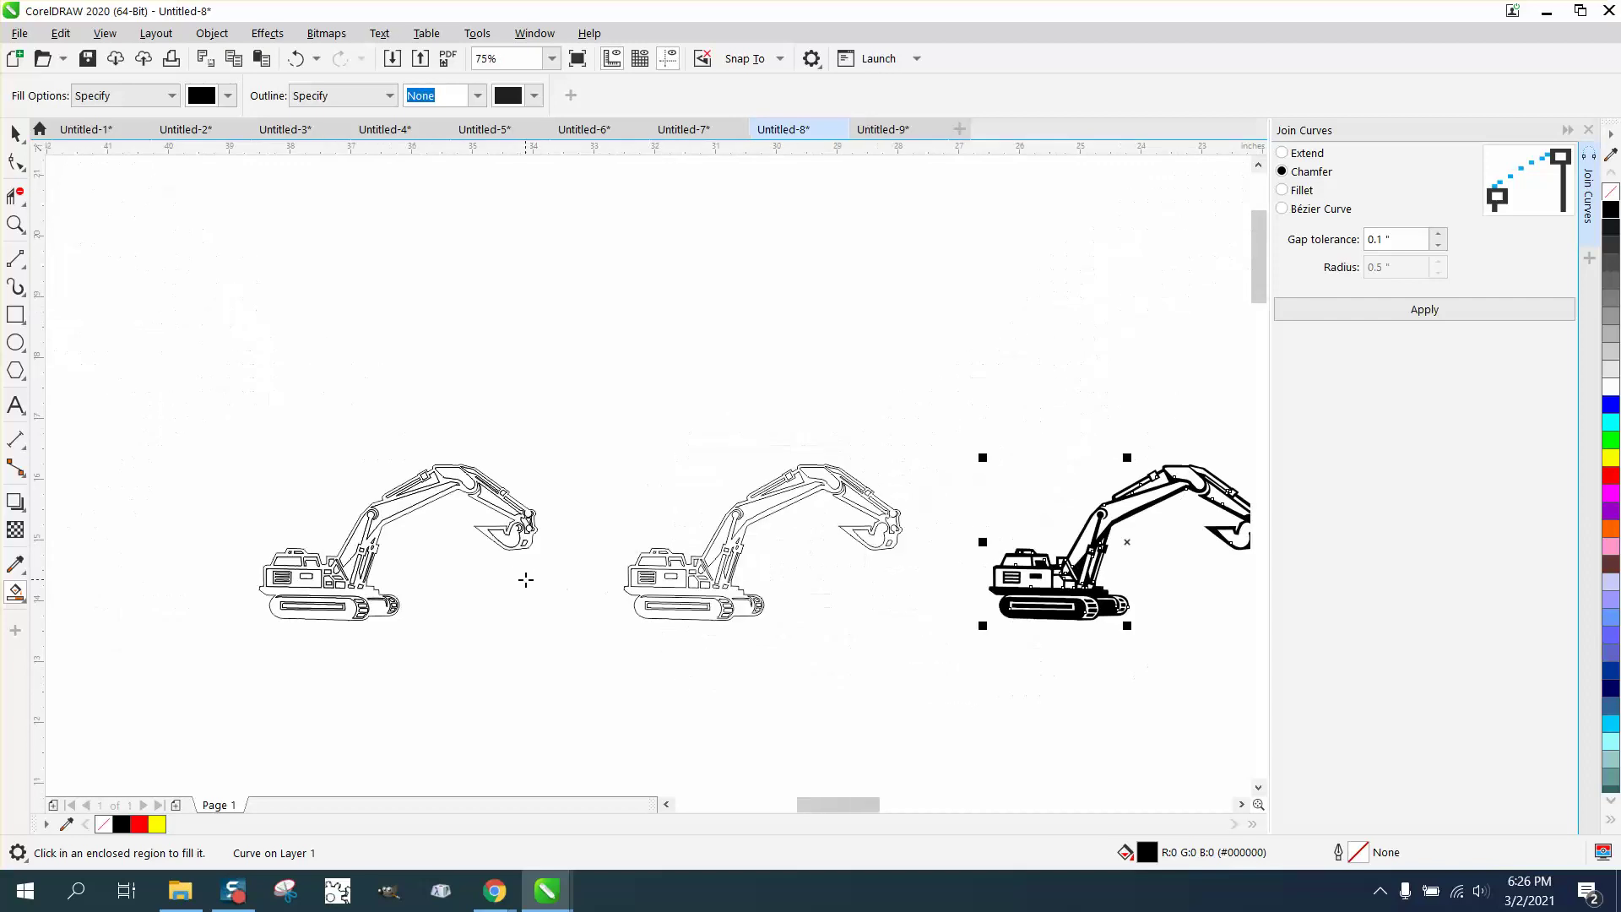
Try enlarging the black excavator to about 413%, then undo the enlargement
click(16, 225)
right_click(945, 537)
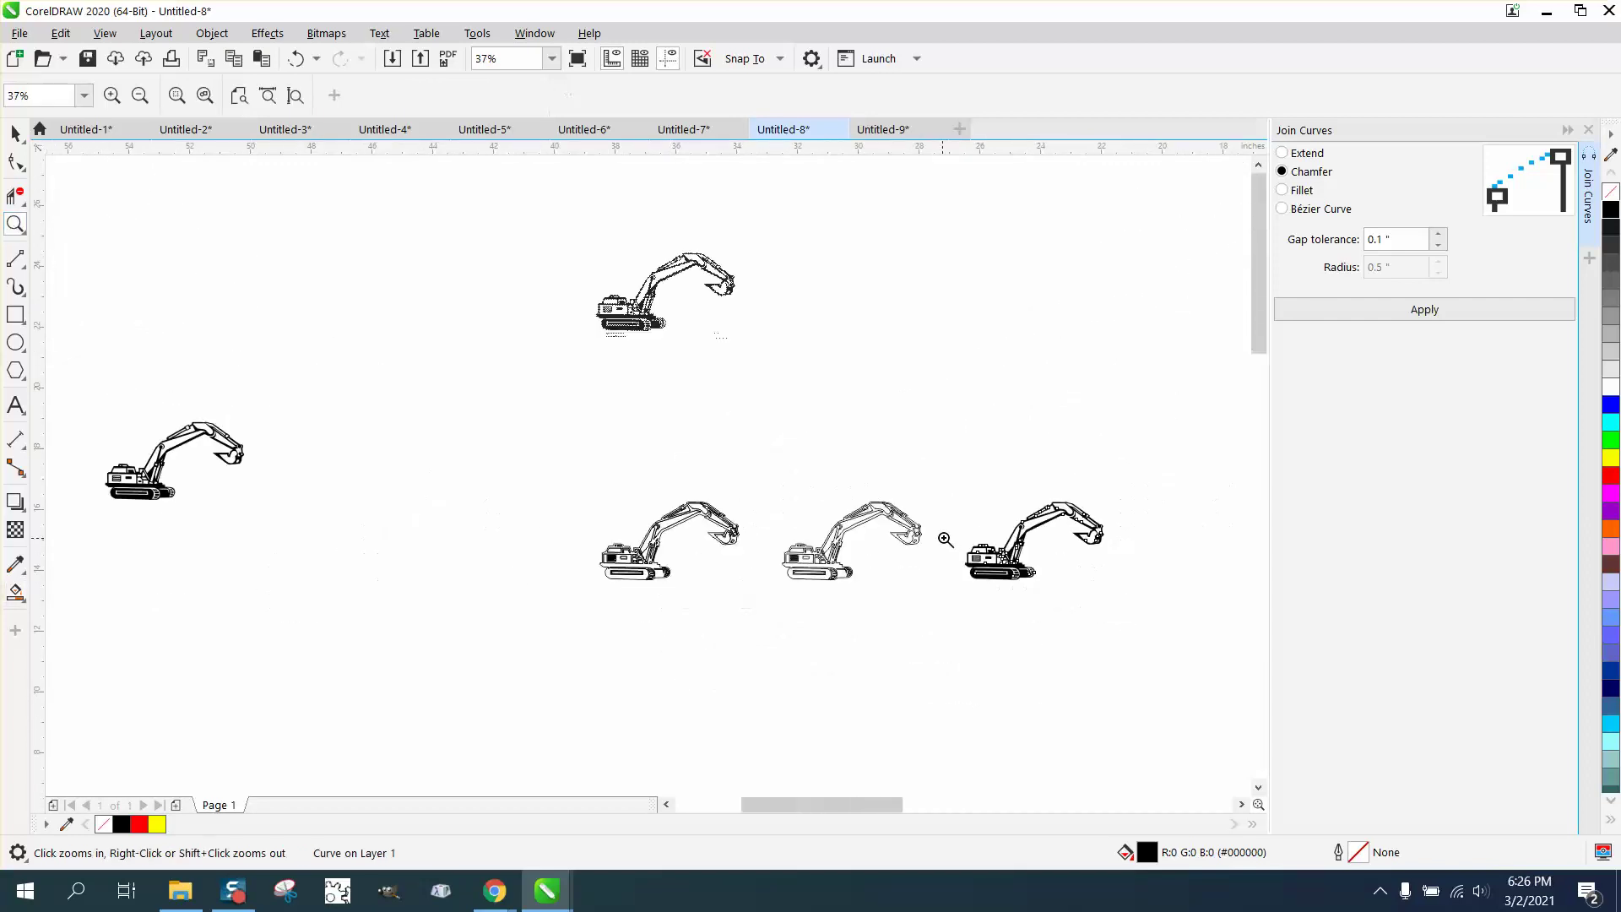
scroll(1156, 615, up, 3)
scroll(623, 512, down, 3)
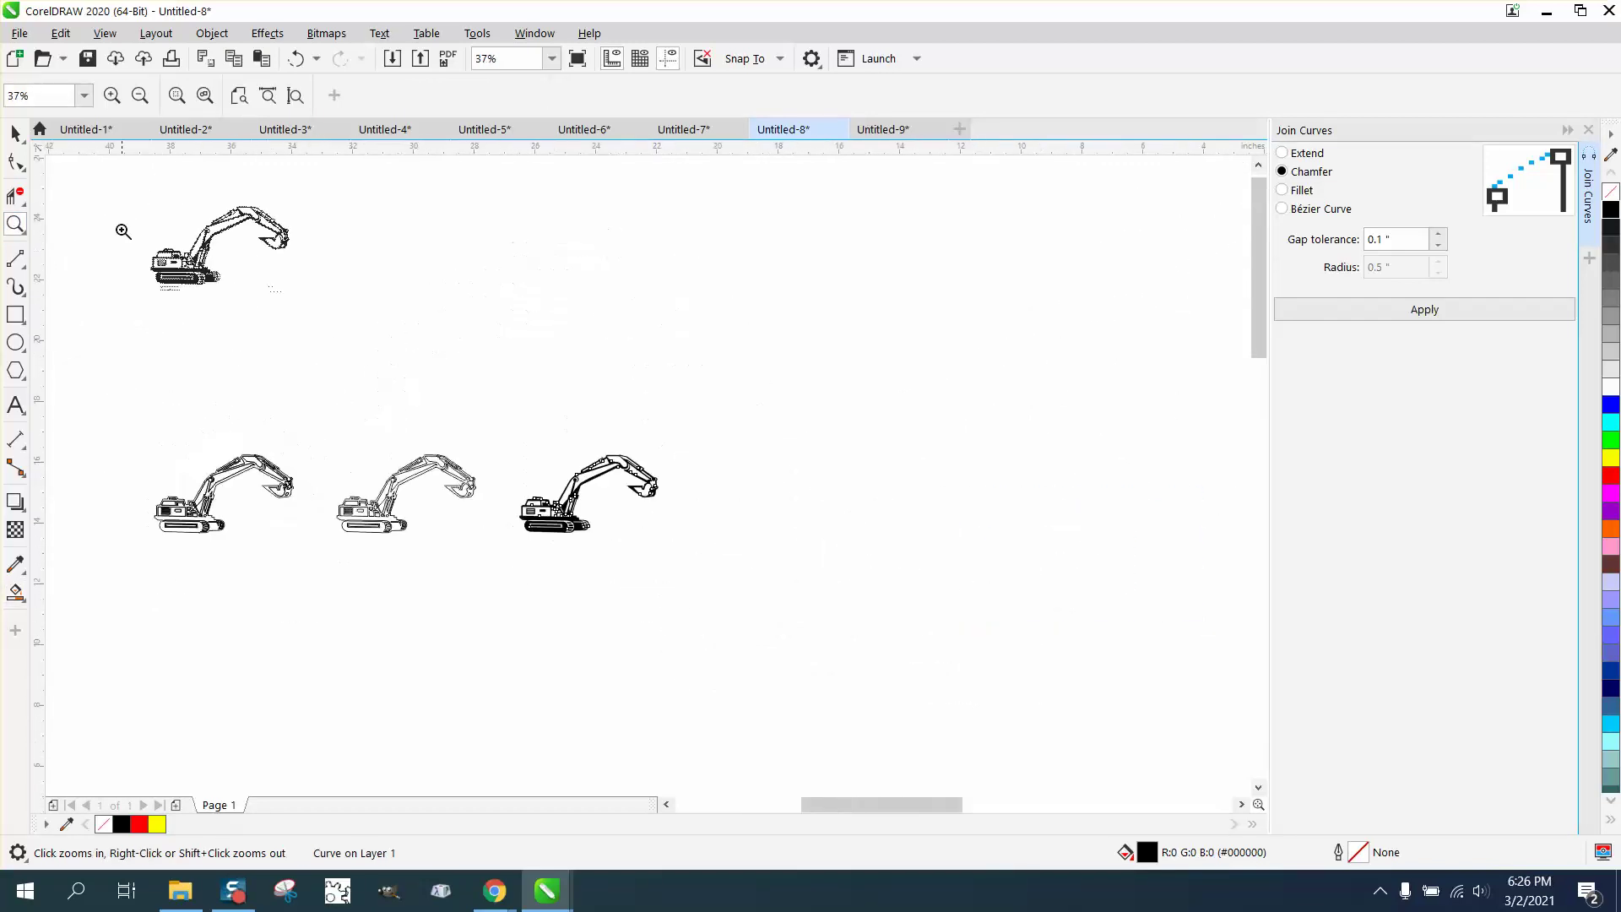
click(15, 133)
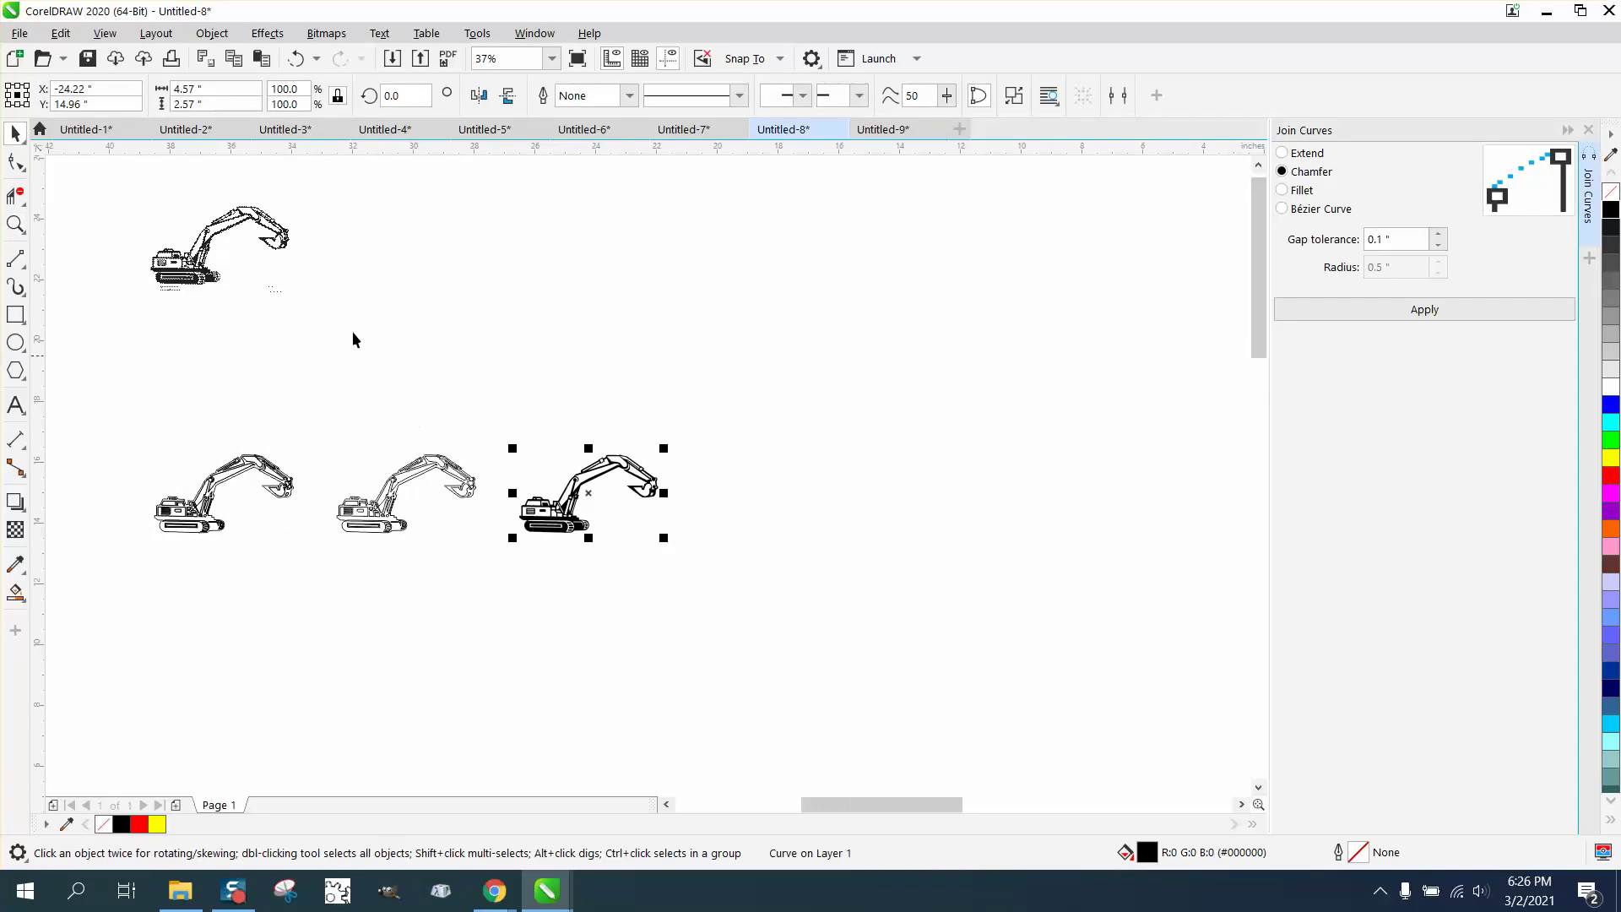
drag(668, 449, 1177, 209)
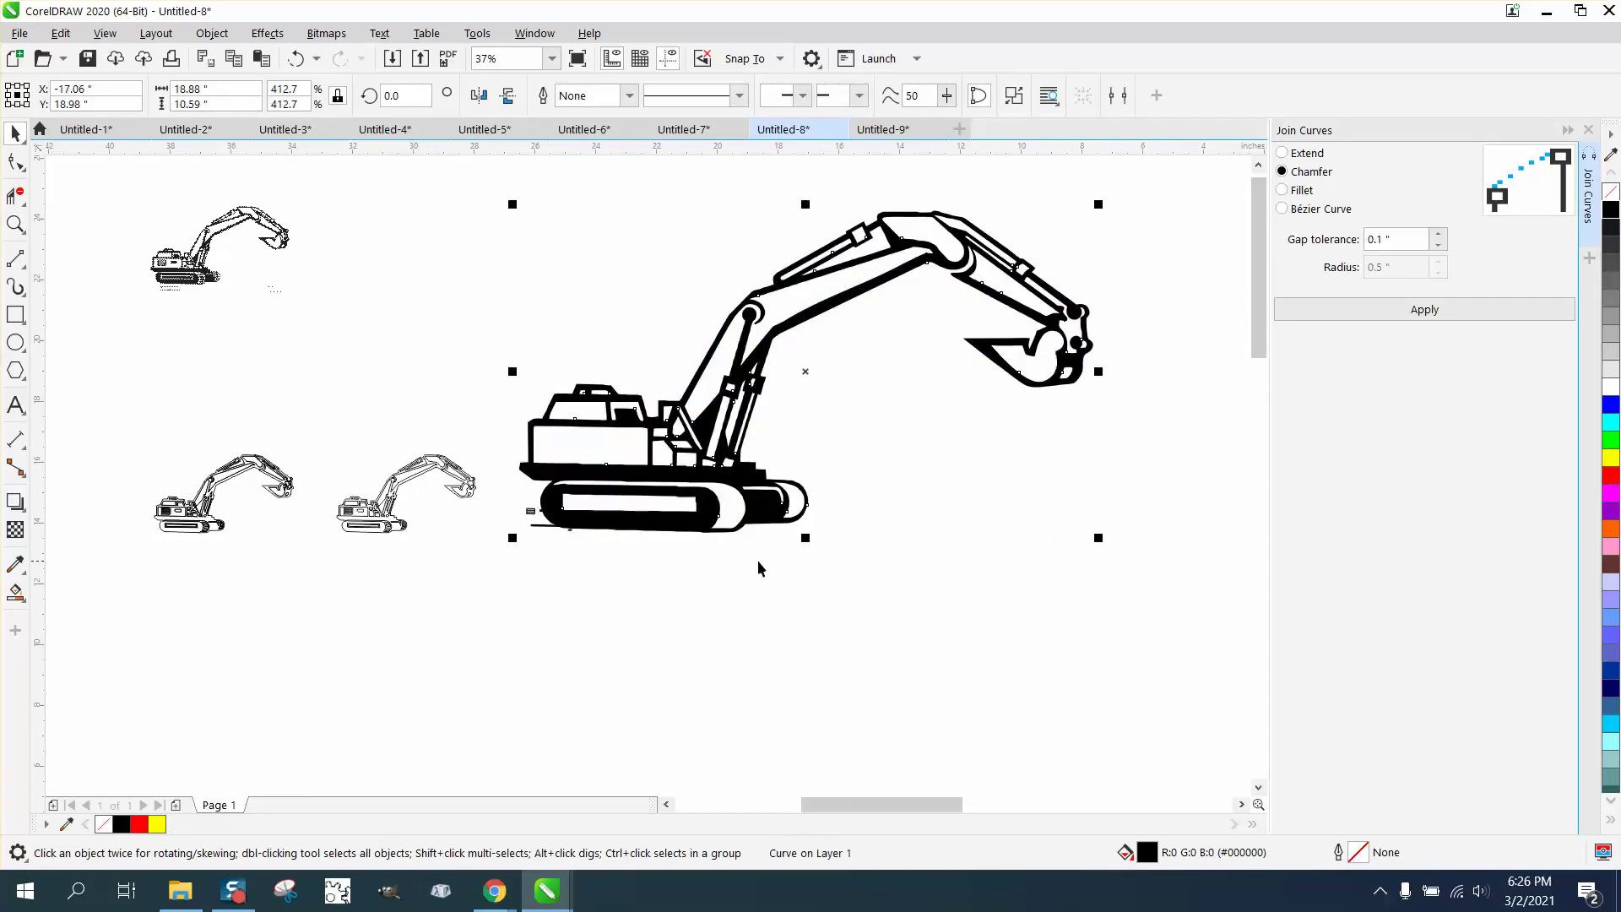
click(15, 224)
drag(516, 491, 632, 567)
scroll(537, 470, down, 4)
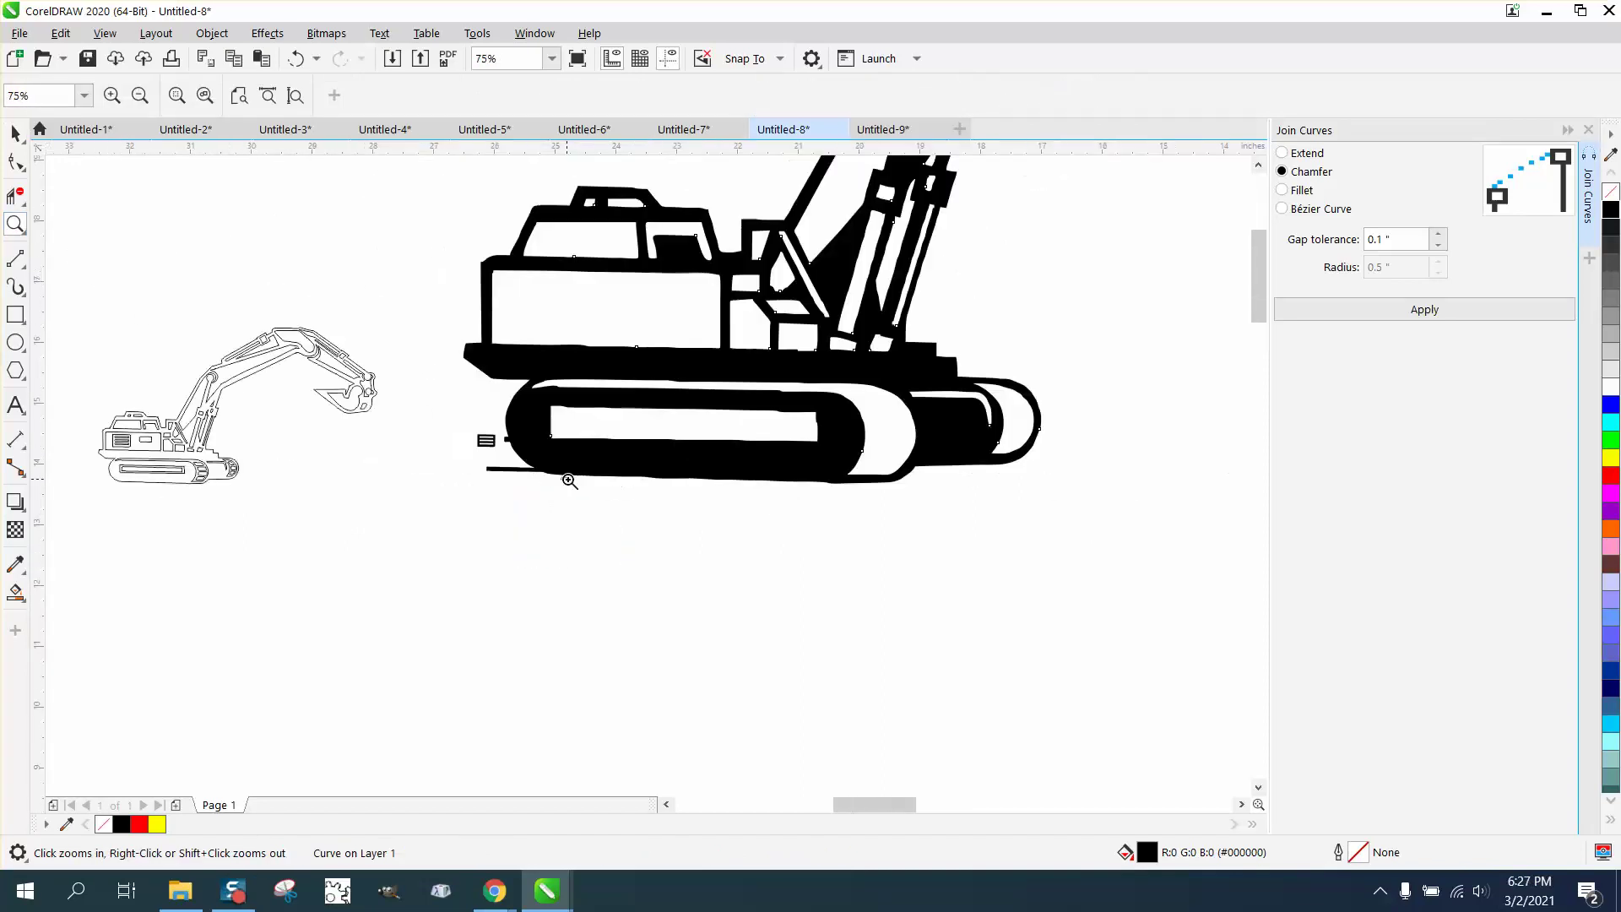
click(301, 66)
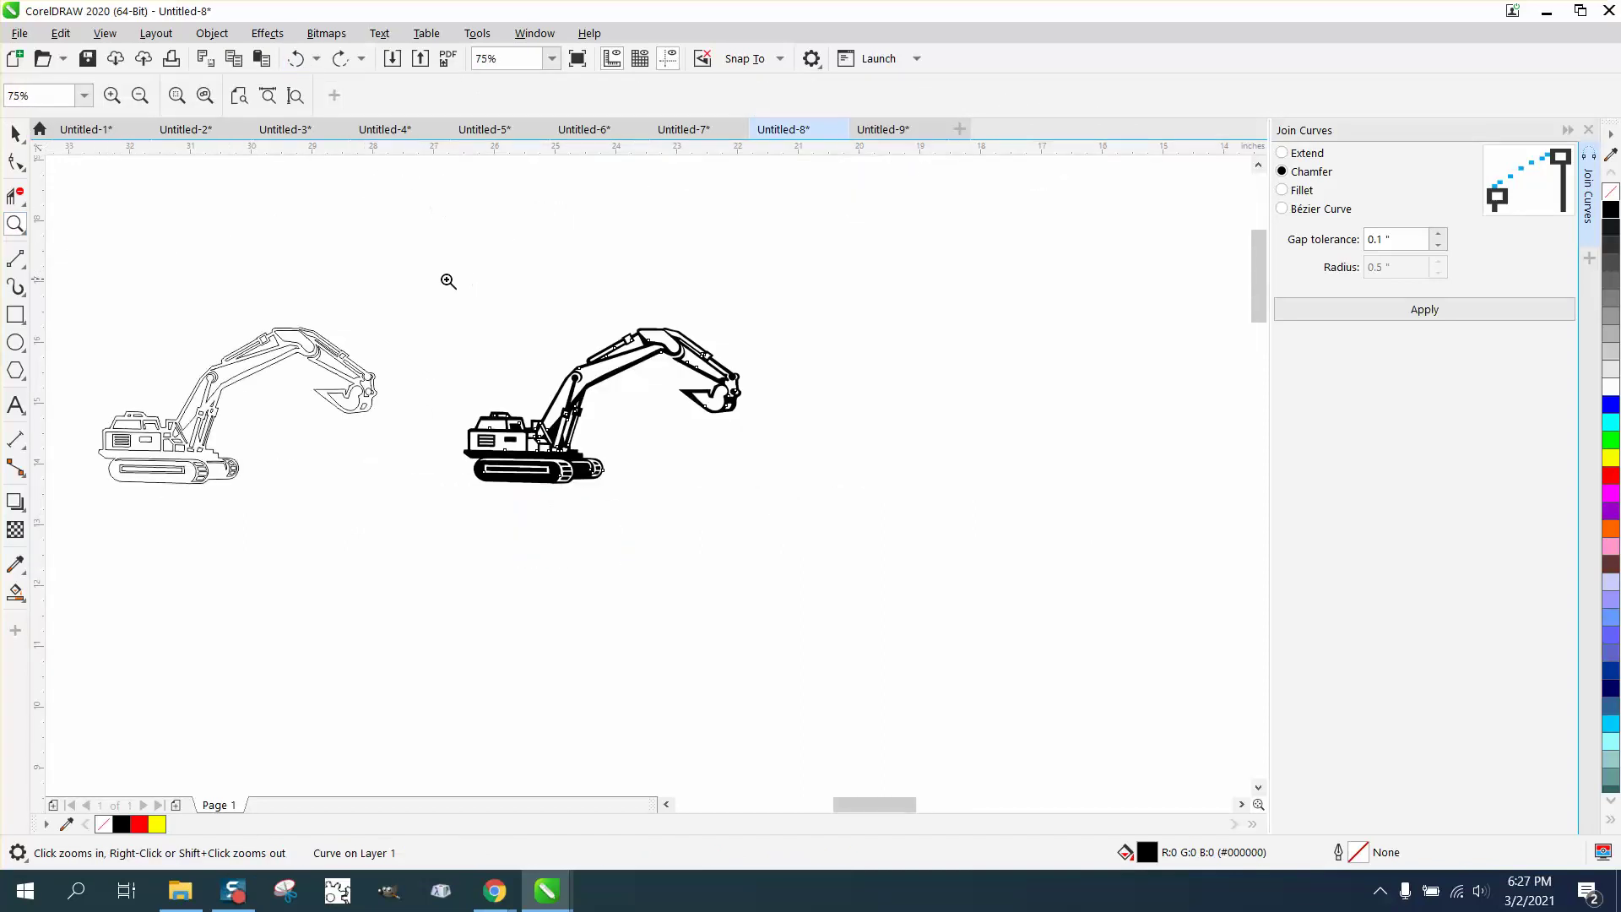
Scale the black excavator group to 237% (10.84 x 6.08 inches) by a corner handle
click(15, 133)
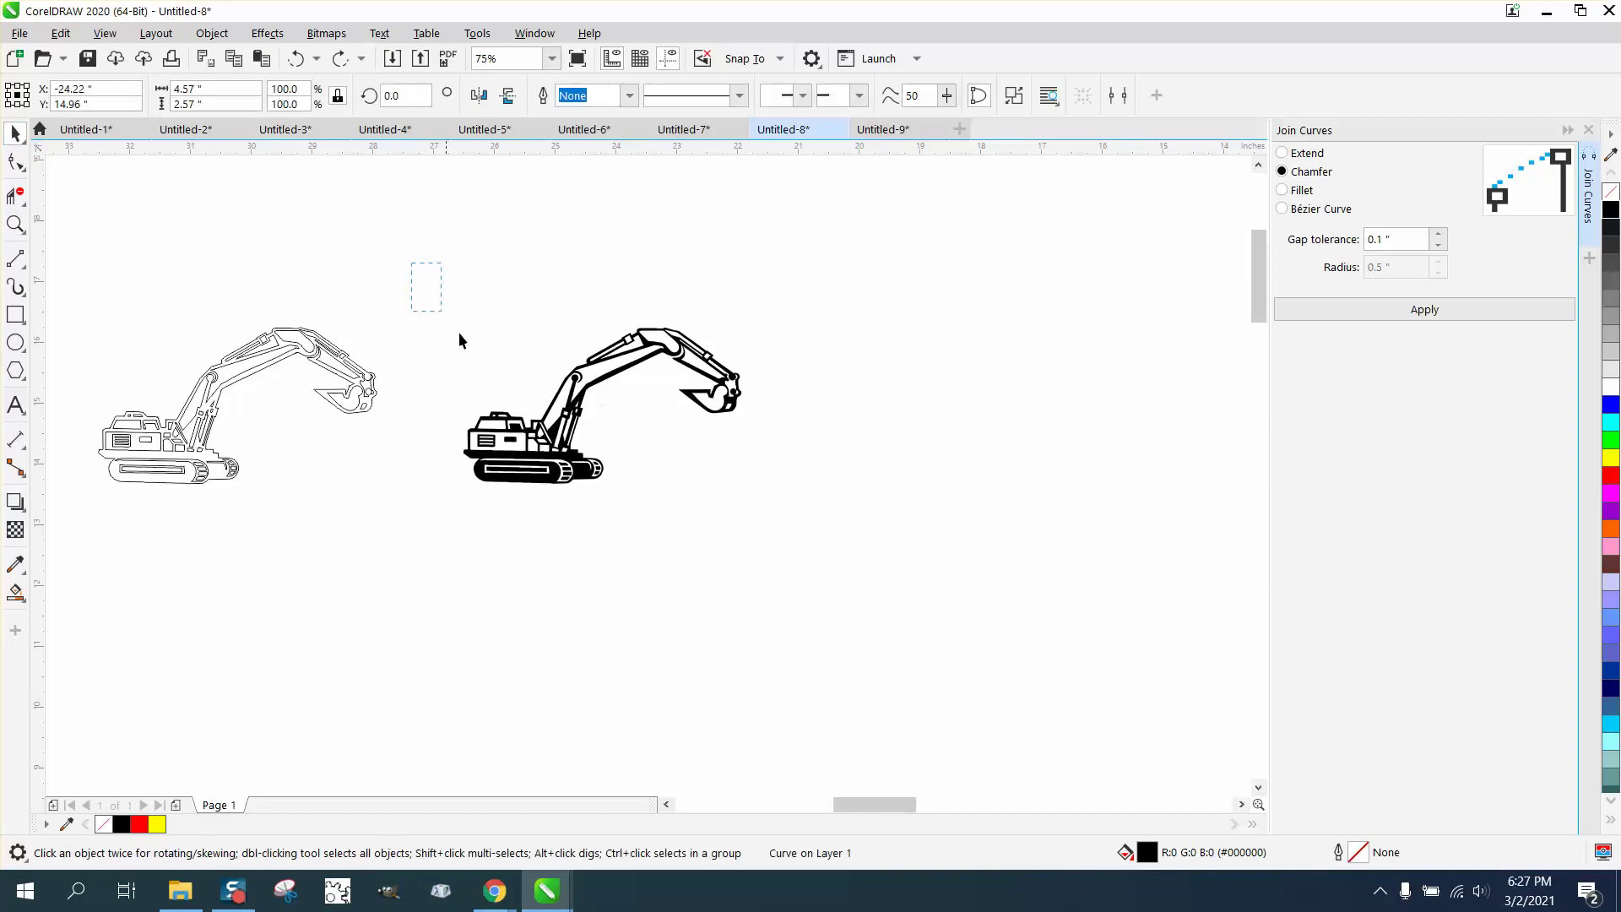
drag(923, 595, 923, 595)
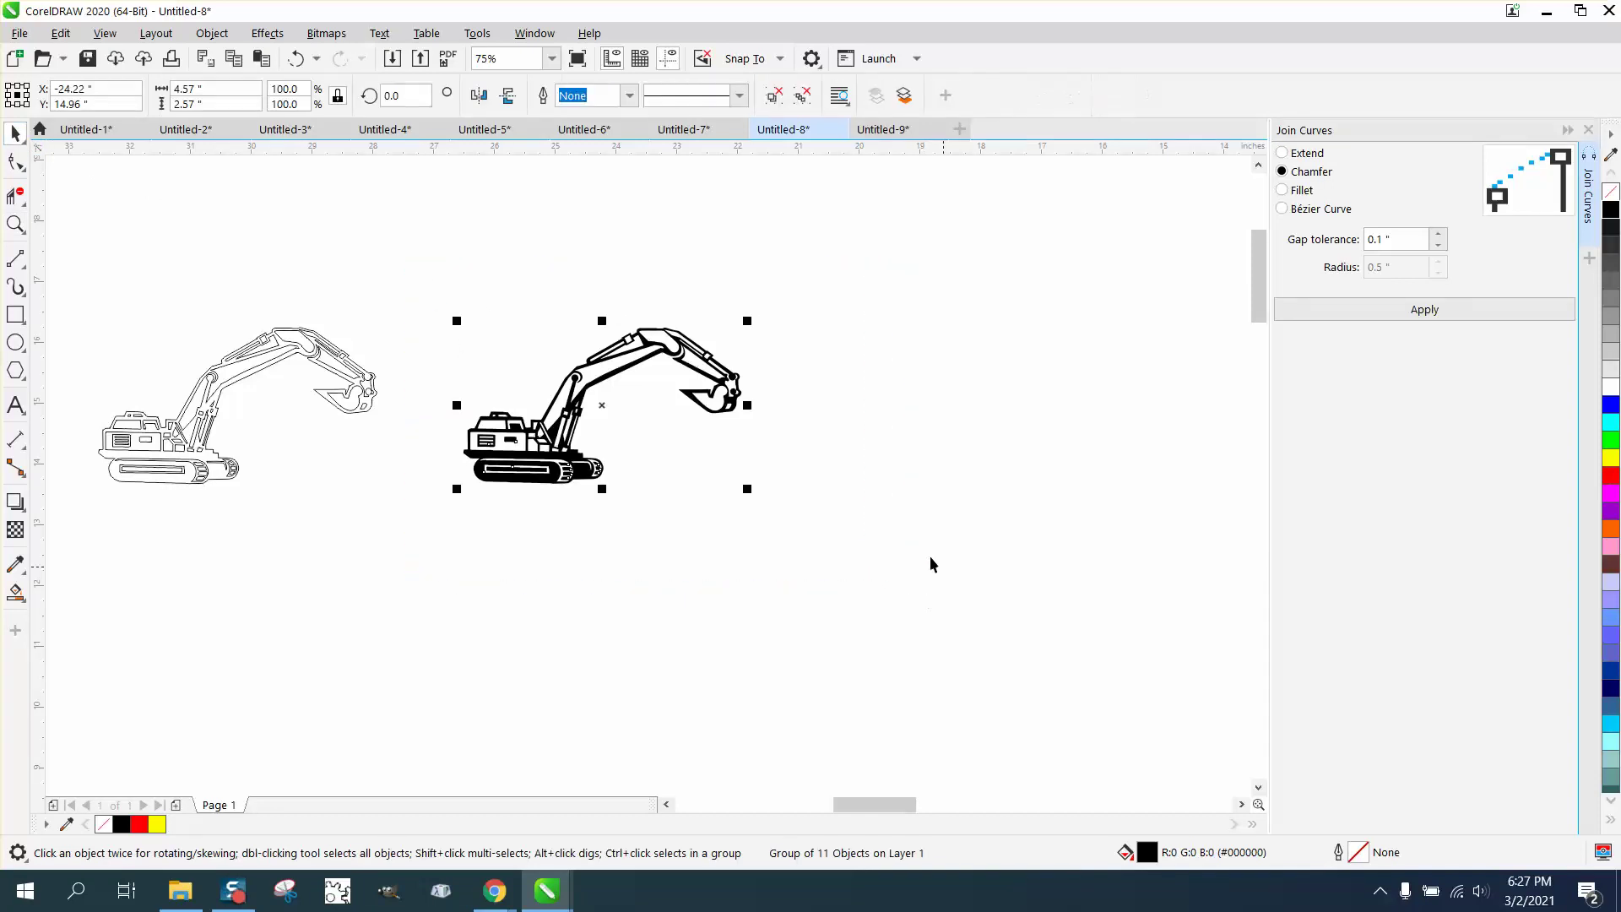
drag(746, 488, 1200, 855)
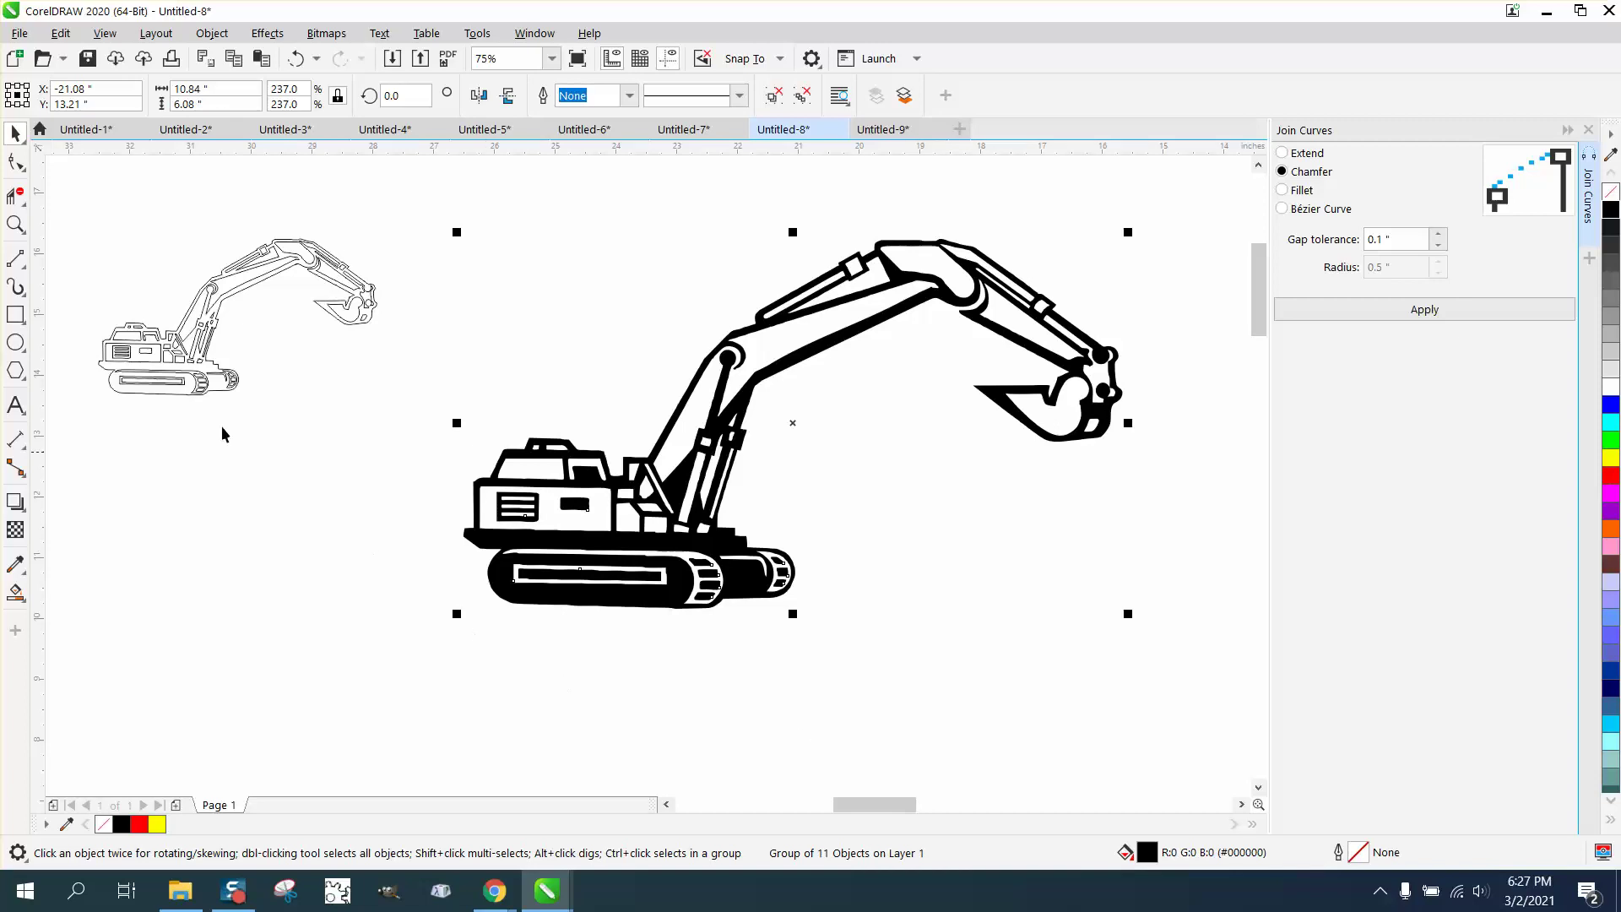
click(15, 223)
drag(466, 498, 613, 601)
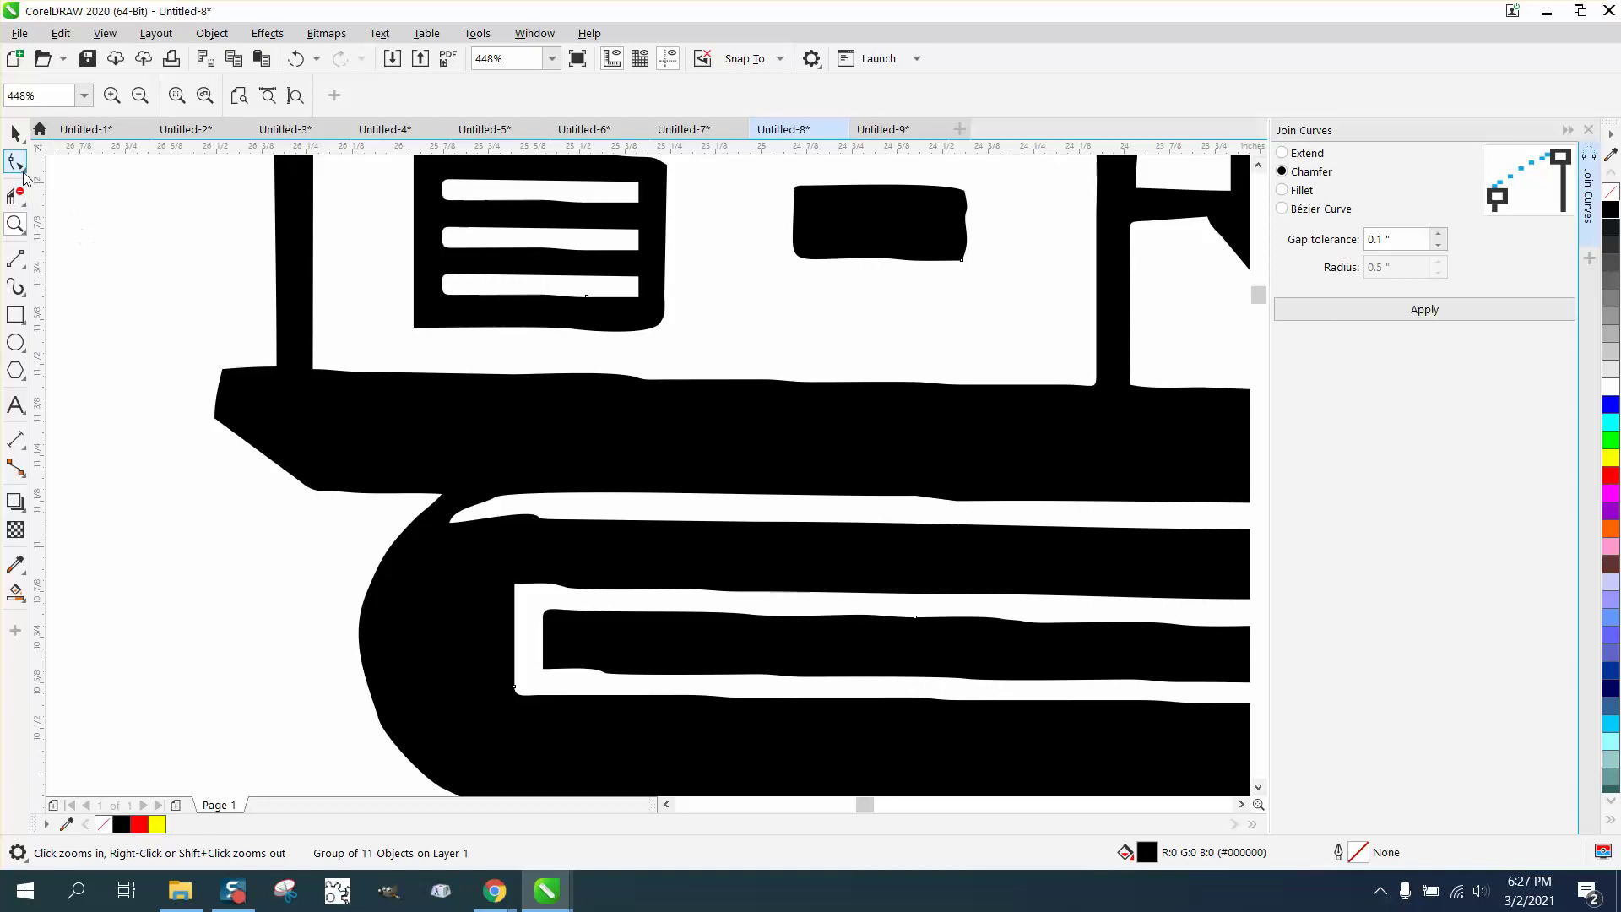
Smooth the white sliver above the track, then, at smoothing rate 61, the track slot and black bar's top edges
click(23, 198)
click(82, 190)
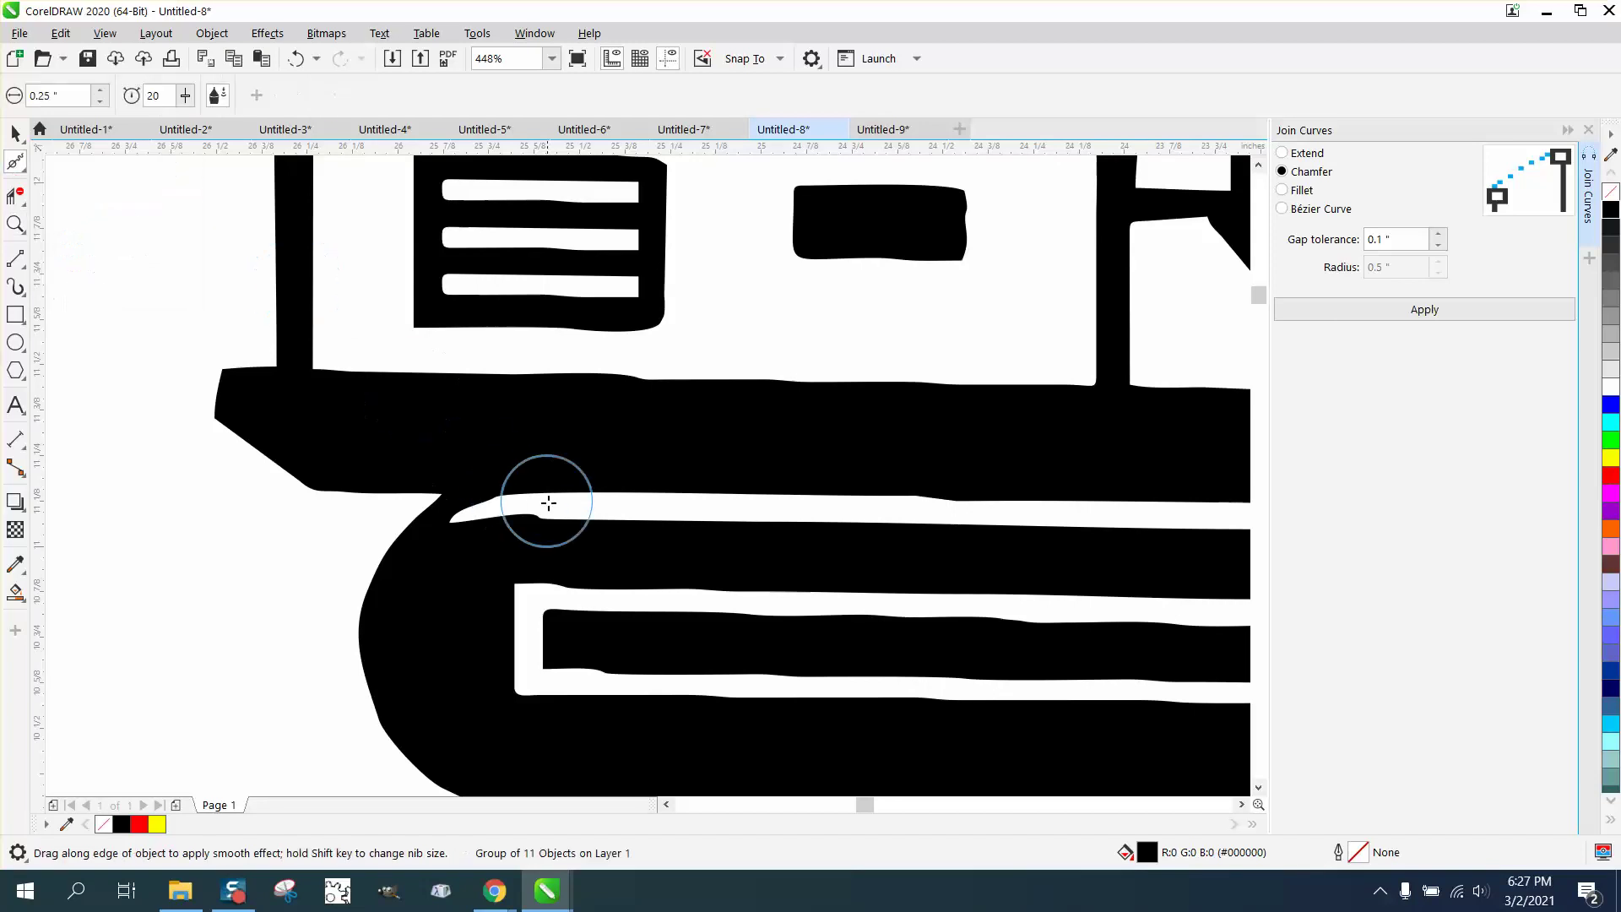
mouse_move(543, 518)
mouse_down()
mouse_move(609, 537)
mouse_move(991, 507)
mouse_move(909, 509)
mouse_move(1017, 530)
mouse_move(931, 509)
mouse_move(1022, 499)
mouse_move(910, 498)
mouse_move(939, 527)
mouse_move(802, 593)
mouse_move(537, 603)
mouse_move(604, 590)
mouse_move(535, 591)
mouse_move(660, 587)
mouse_move(556, 538)
mouse_up()
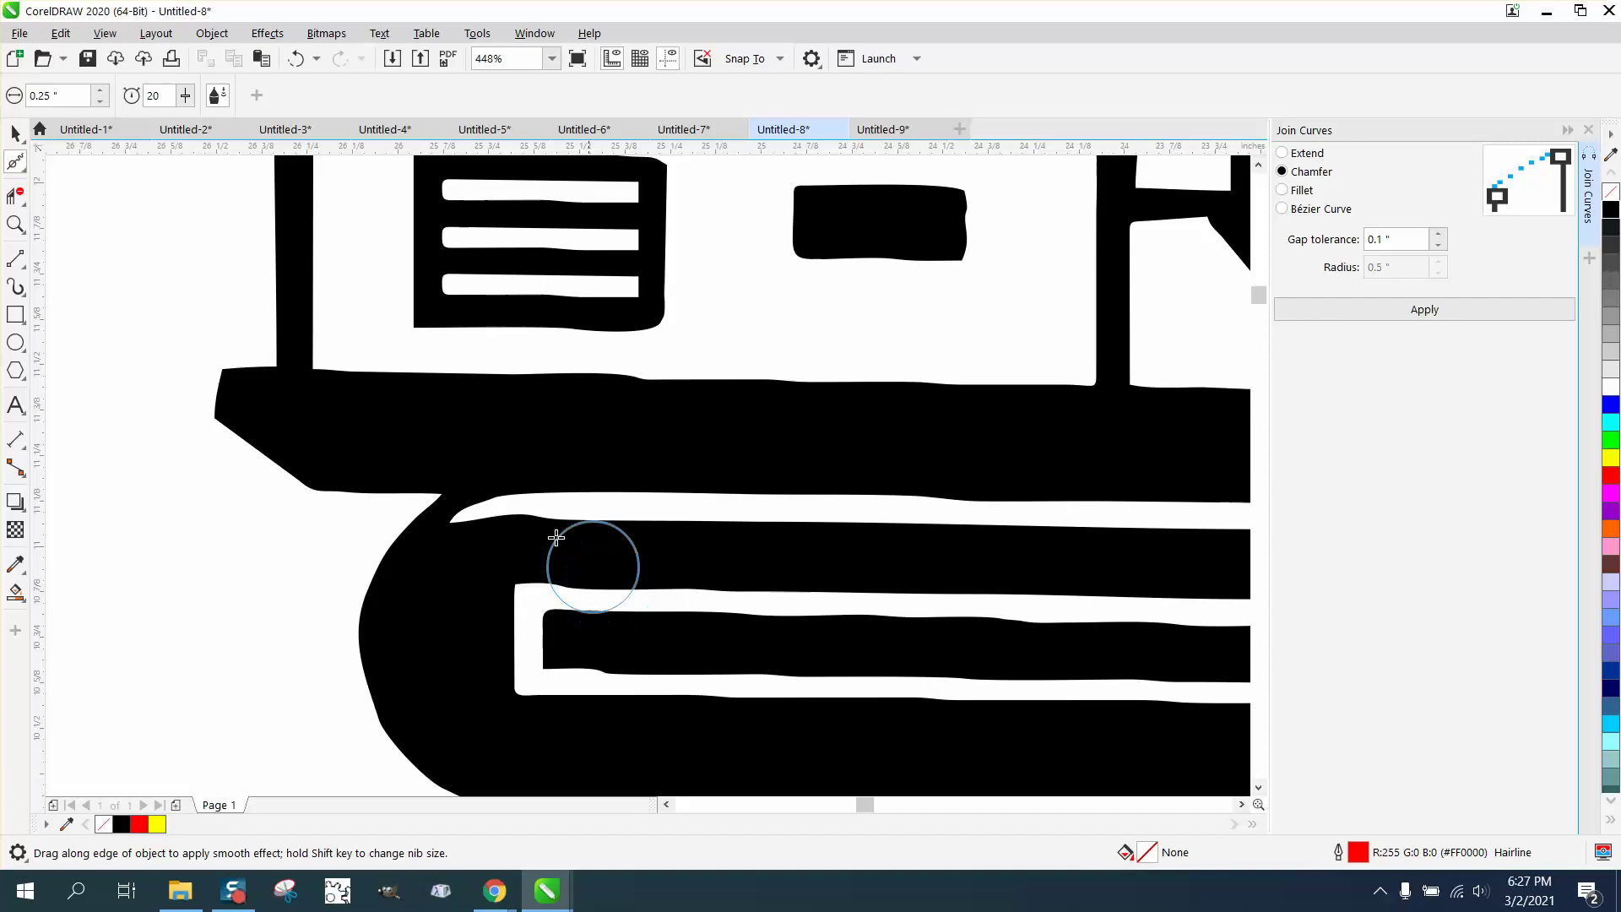
click(187, 98)
drag(185, 120, 223, 122)
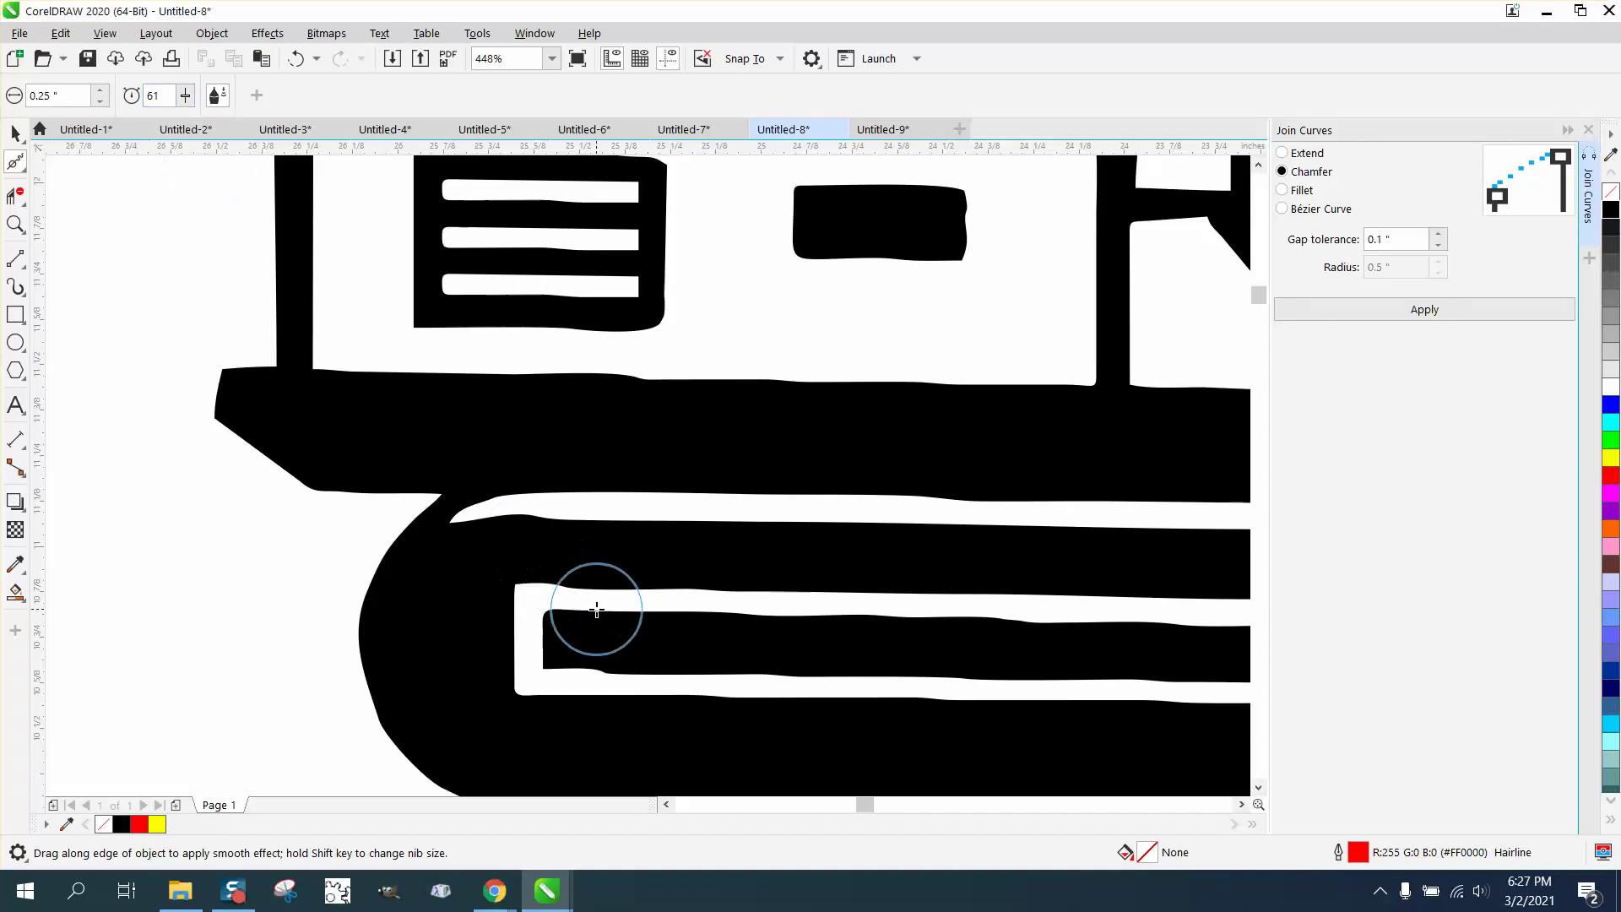
mouse_move(597, 615)
mouse_down()
mouse_move(606, 669)
mouse_move(560, 670)
mouse_move(1016, 669)
mouse_up()
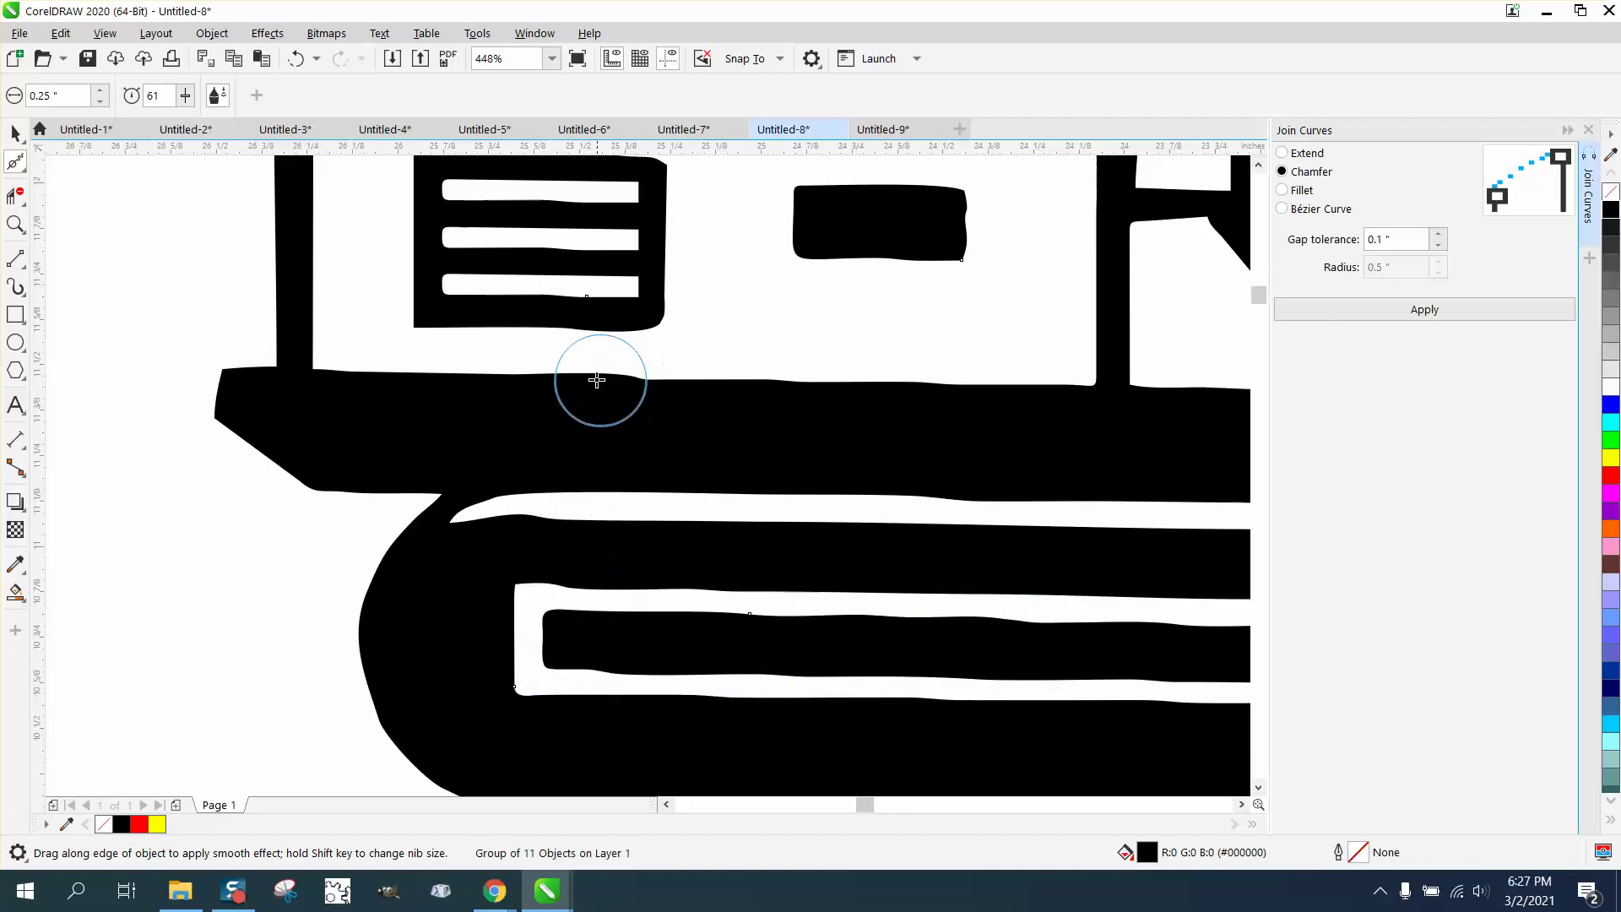
drag(592, 376, 920, 382)
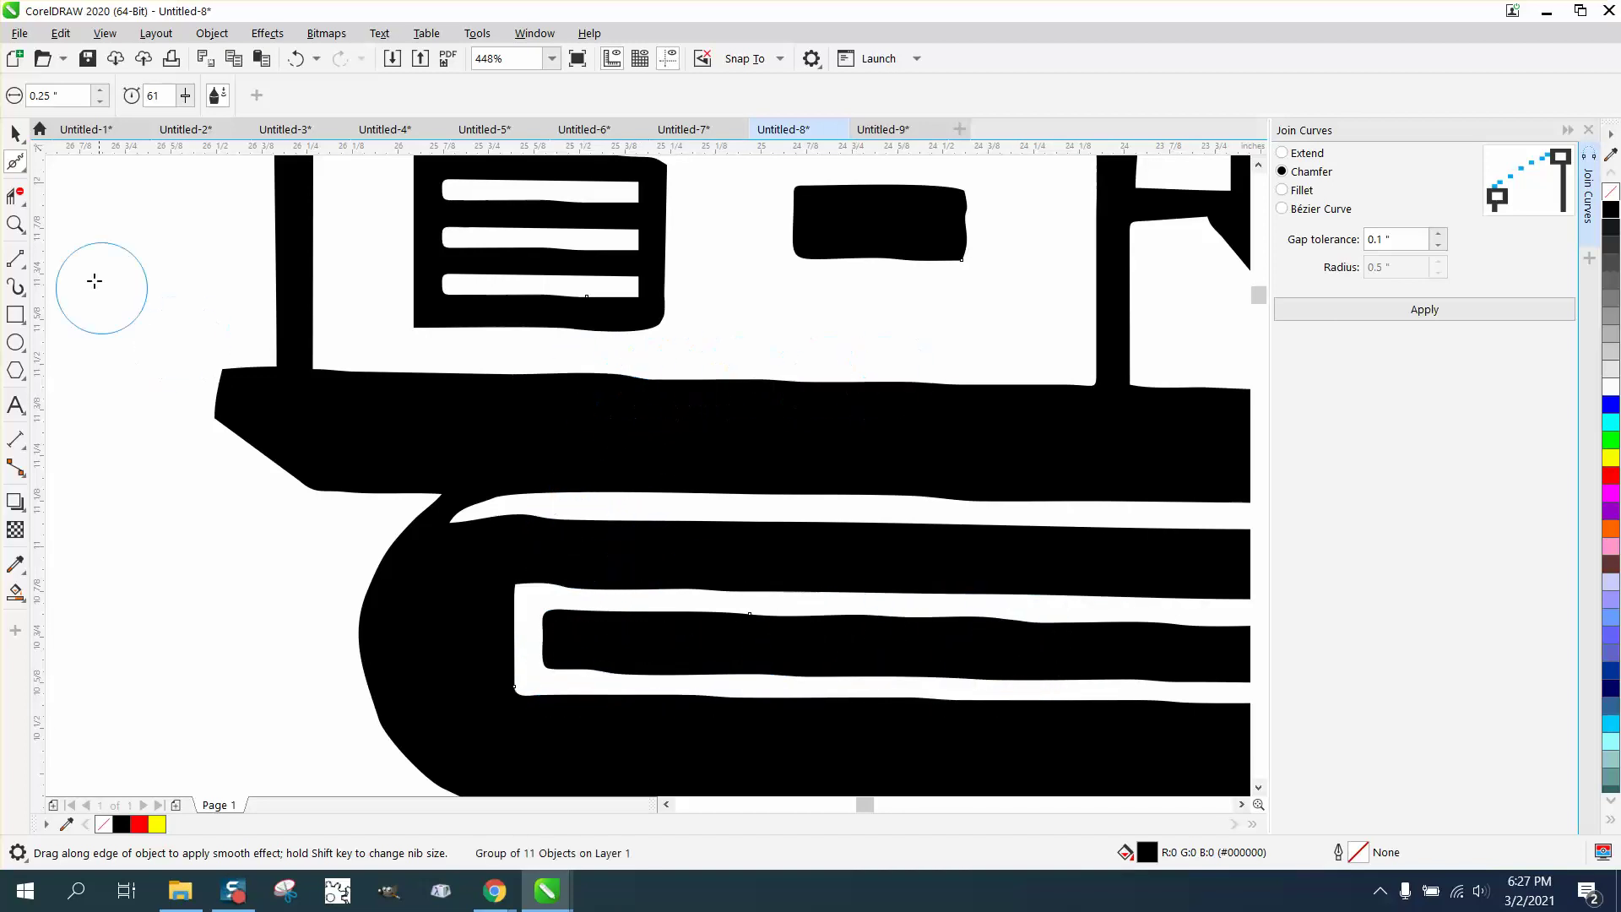
click(21, 167)
click(52, 162)
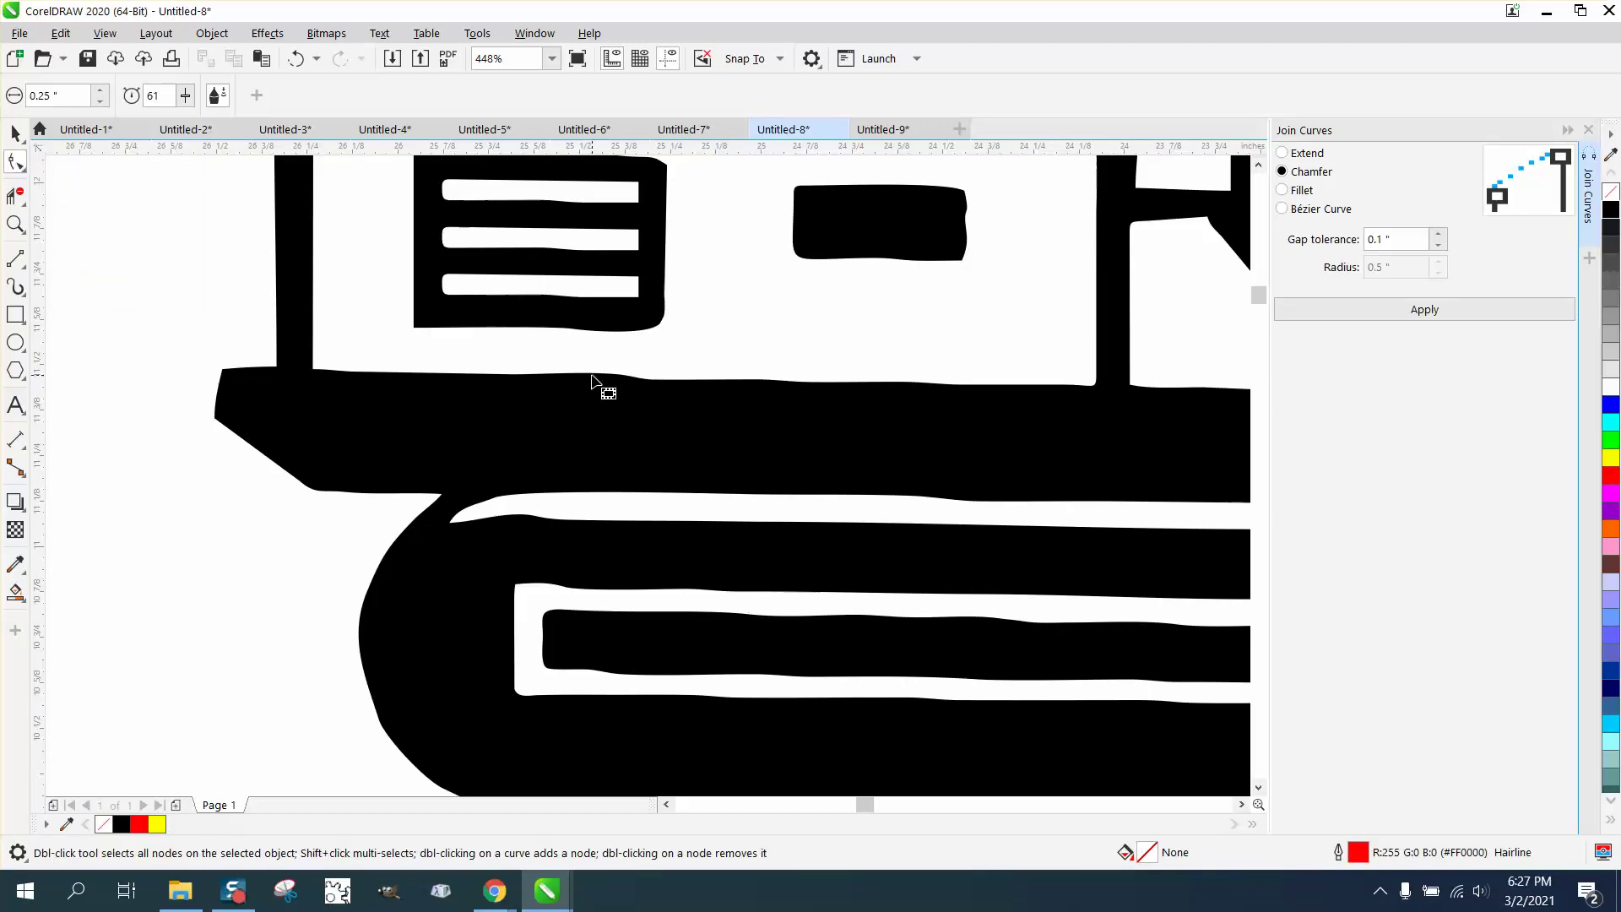
Zoom out to 50% to show the black excavator beside the two outlined copies
scroll(498, 386, down, 2)
scroll(290, 351, down, 2)
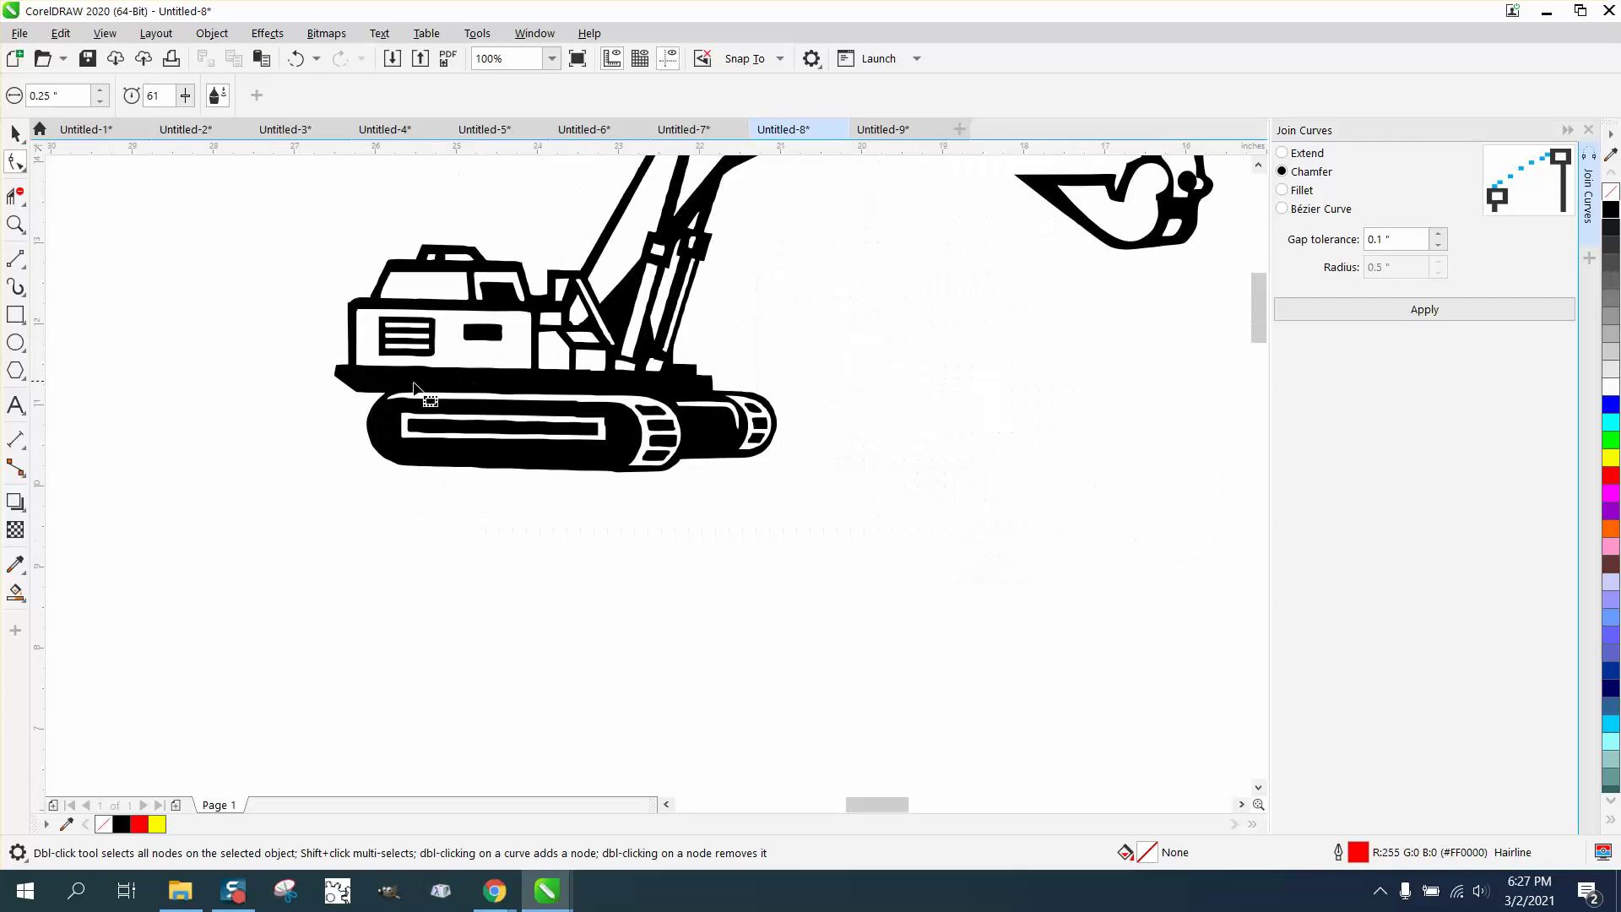
scroll(510, 402, down, 1)
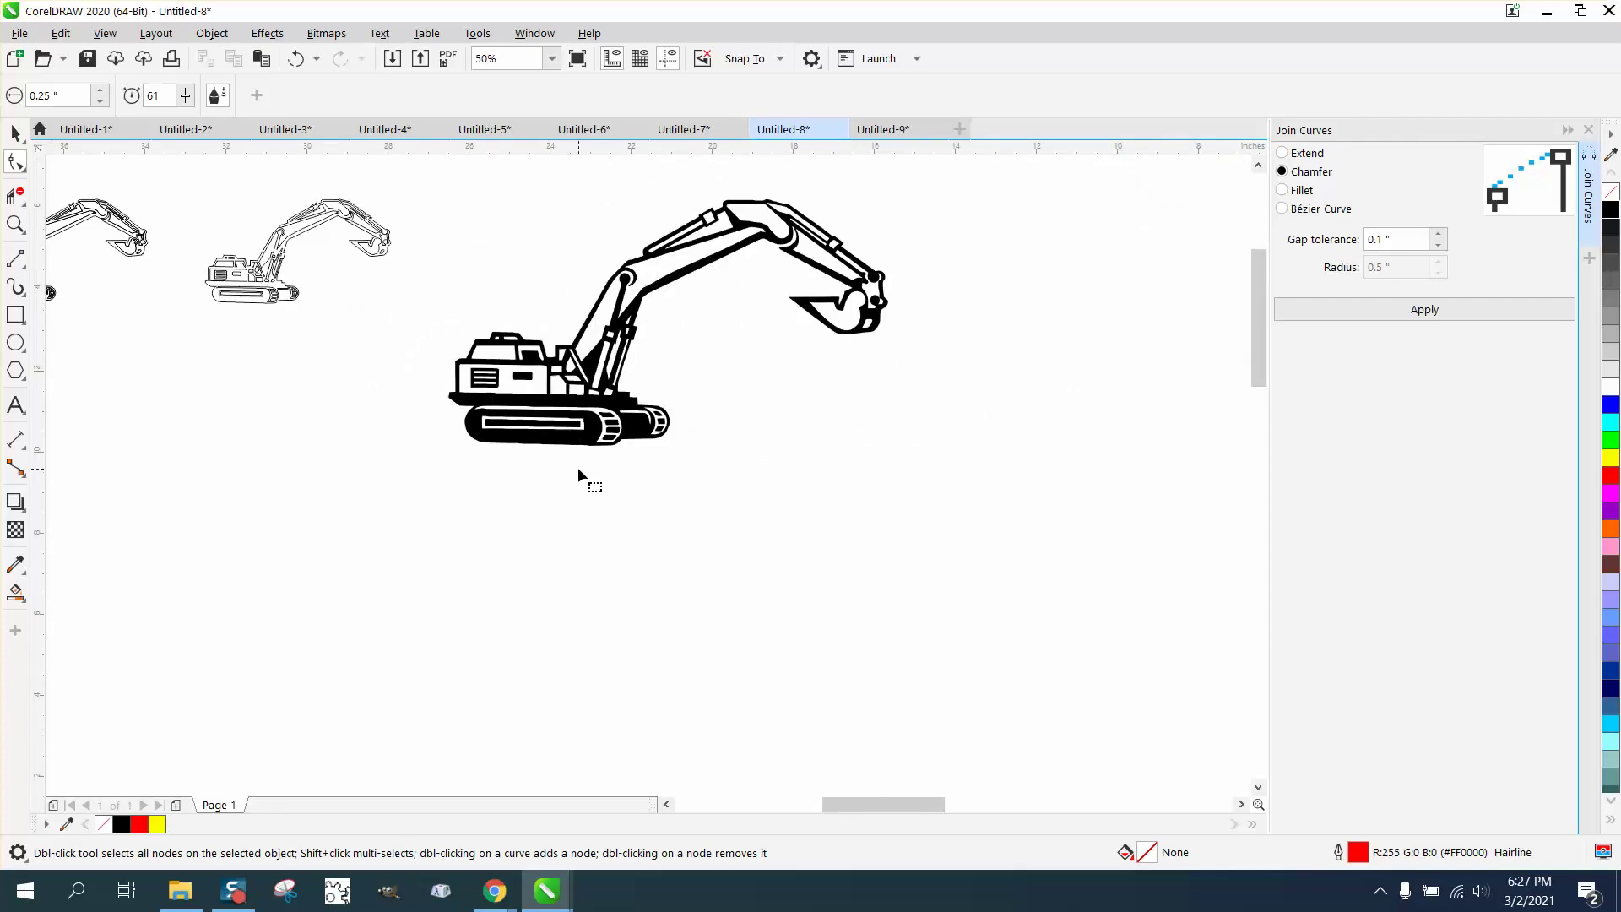
click(17, 226)
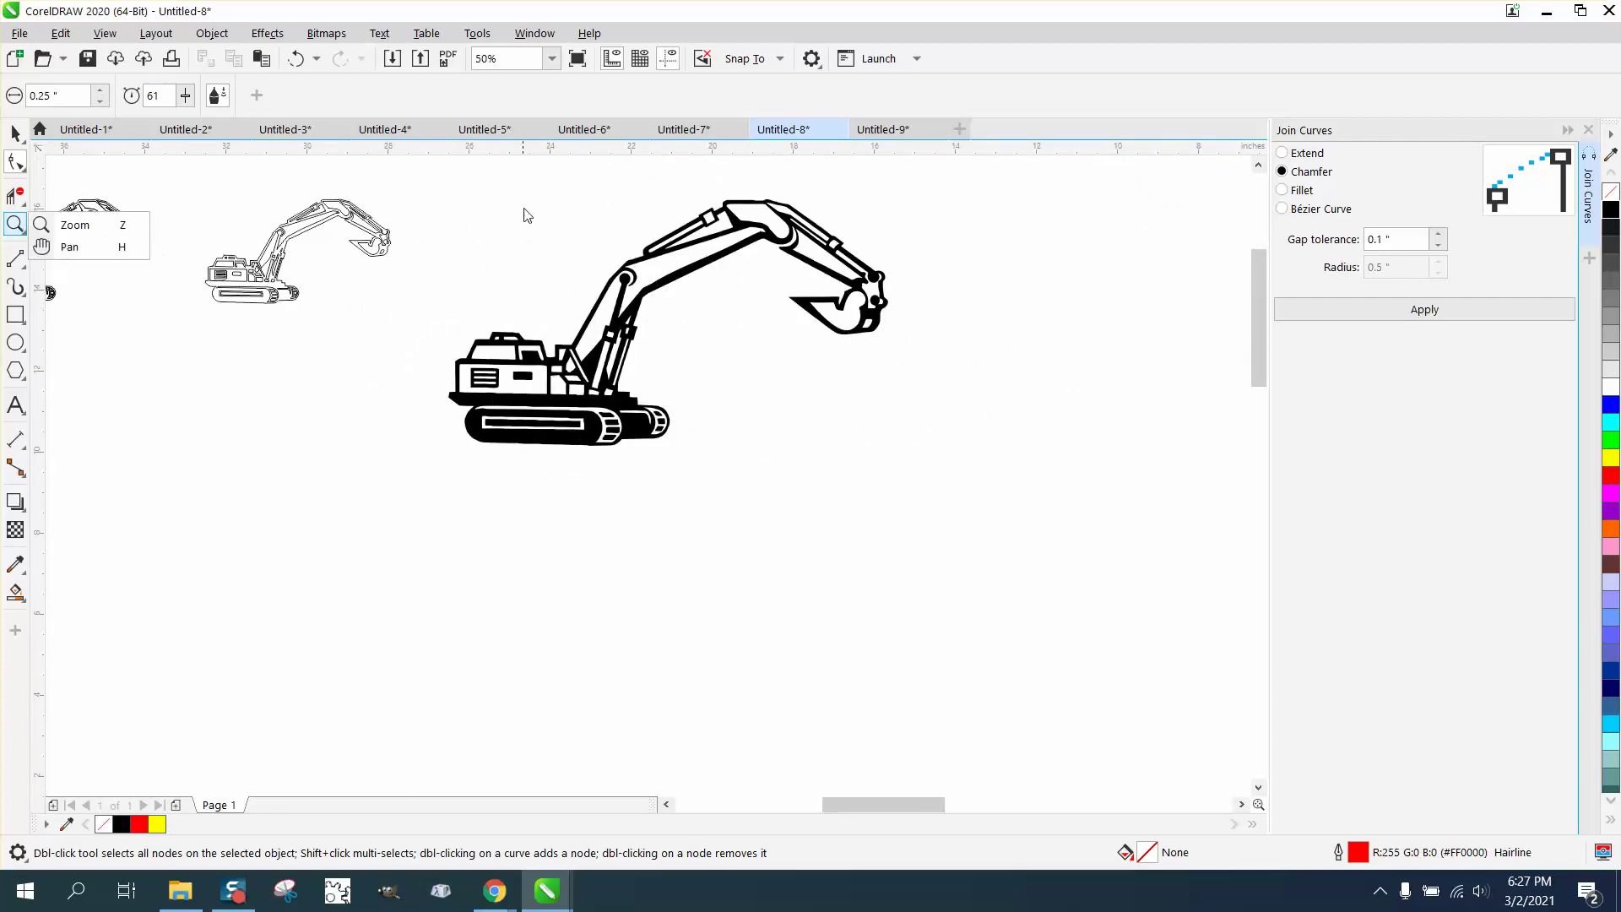
click(74, 224)
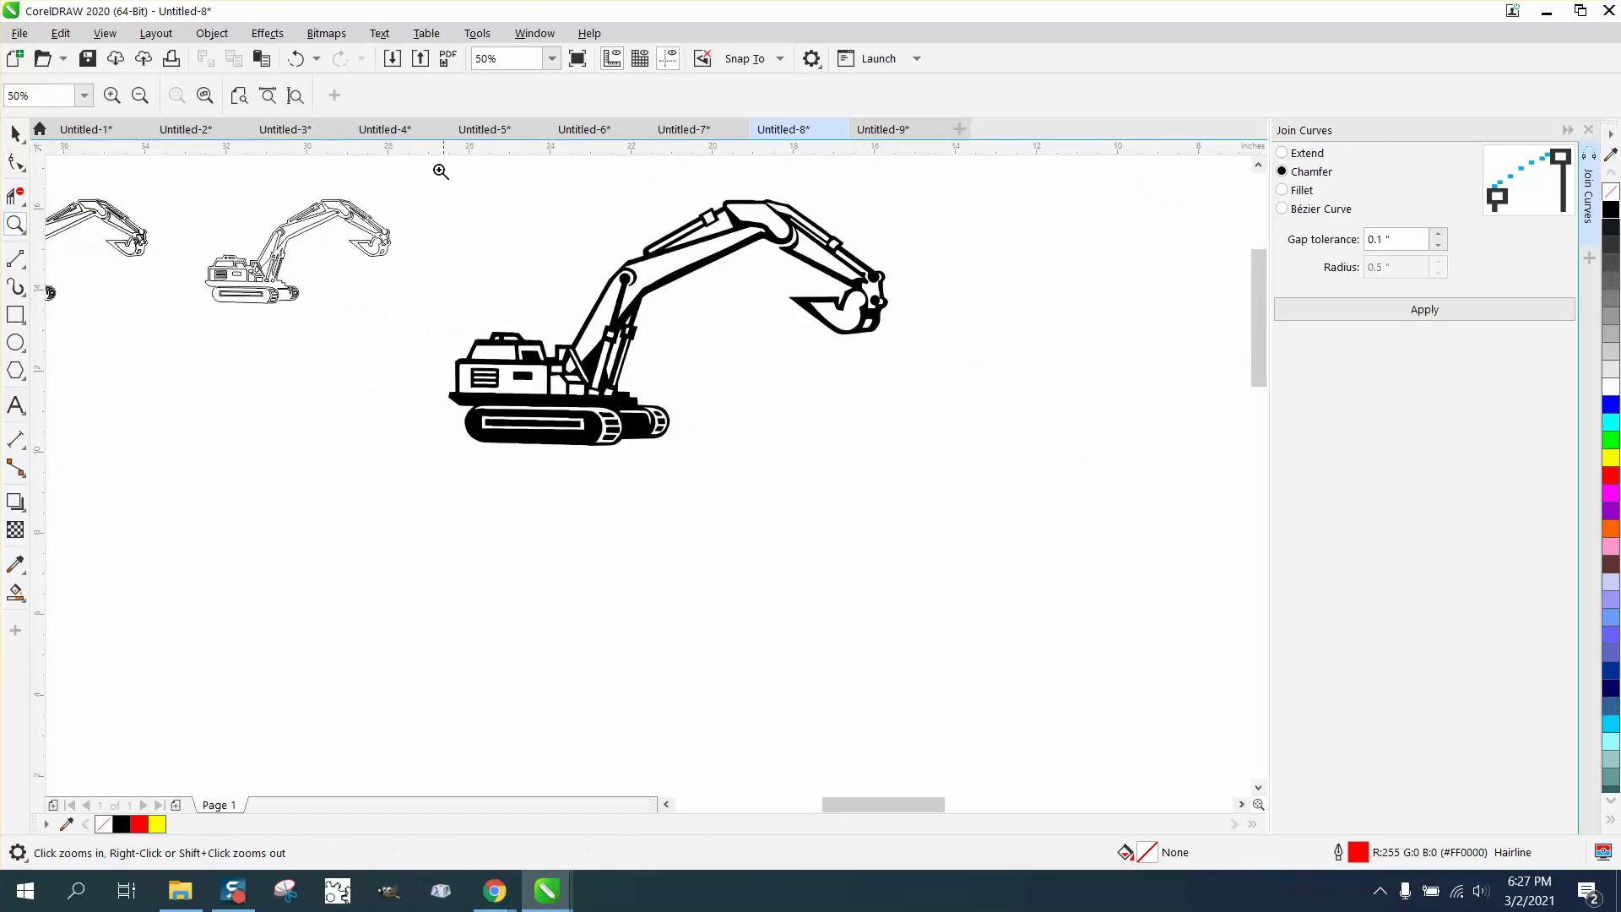